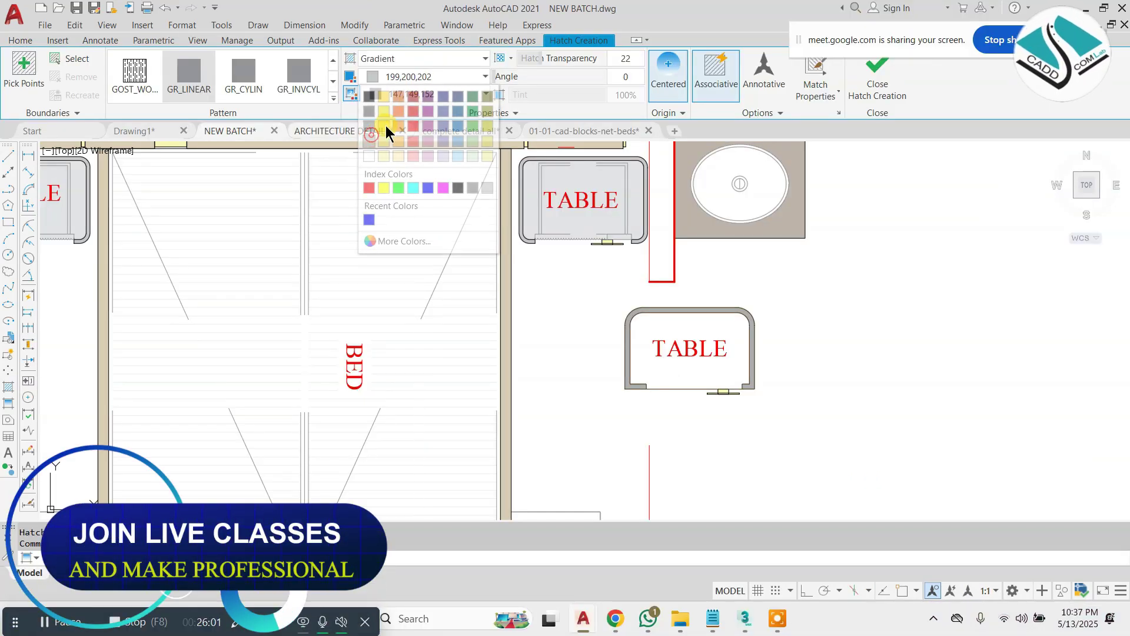
- Fill the tabletop of the lower TABLE symbol with a GR_LINEAR gradient using 199,200,202 for both colors
{"action": "left_click", "coordinate": [372, 153]}
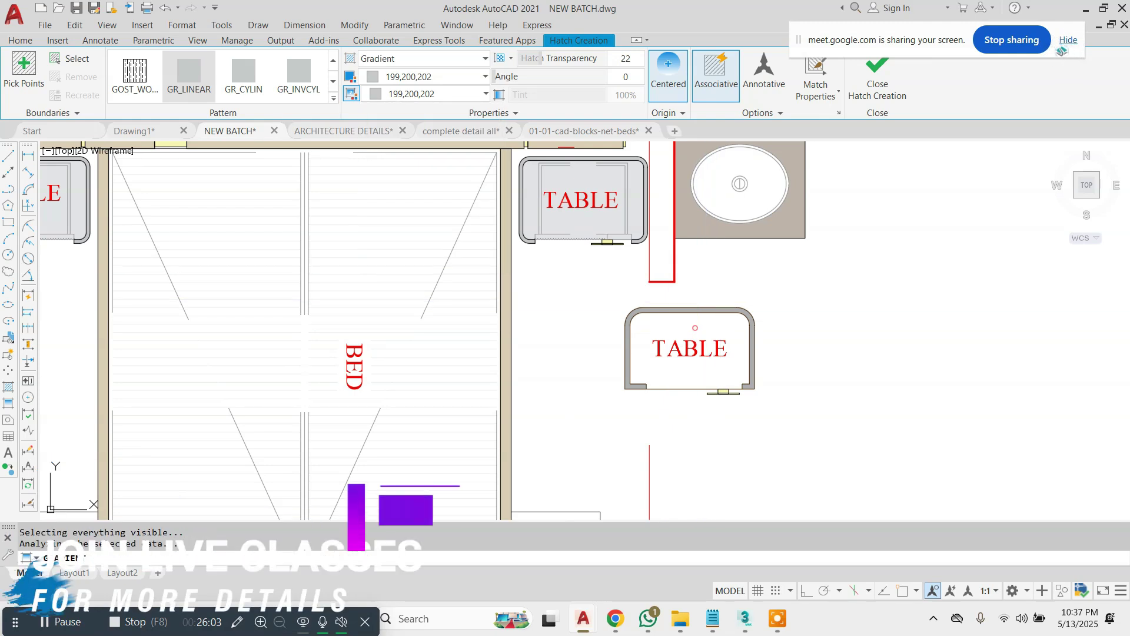
{"action": "left_click", "coordinate": [877, 77]}
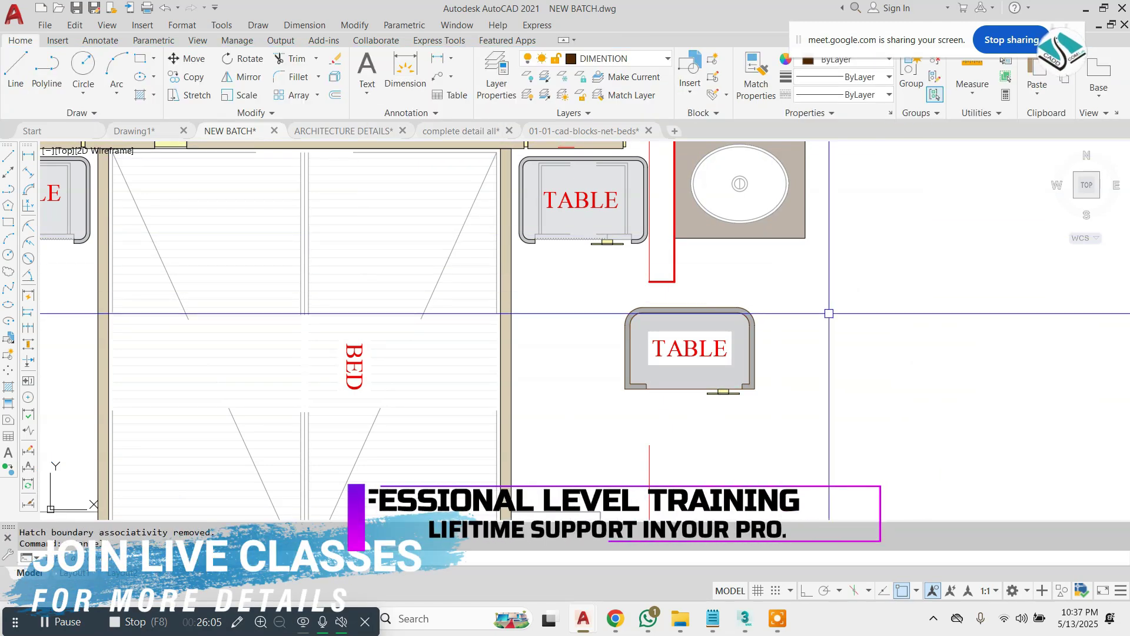
{"action": "key", "text": "Escape"}
- Move the filled TABLE symbol next to the headboard of the separate unfilled double bed plan
{"action": "left_click", "coordinate": [804, 295]}
{"action": "left_click", "coordinate": [576, 406]}
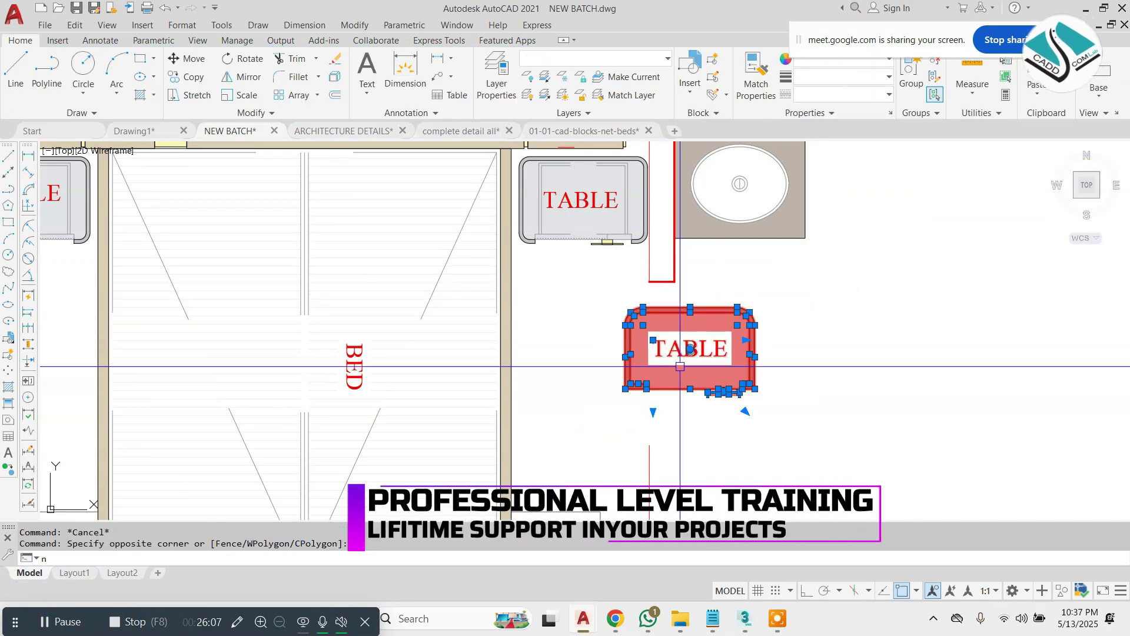
{"action": "type", "text": "m"}
{"action": "key", "text": "Return"}
{"action": "left_click", "coordinate": [724, 386]}
{"action": "scroll", "coordinate": [543, 368], "scroll_direction": "down", "scroll_amount": 8}
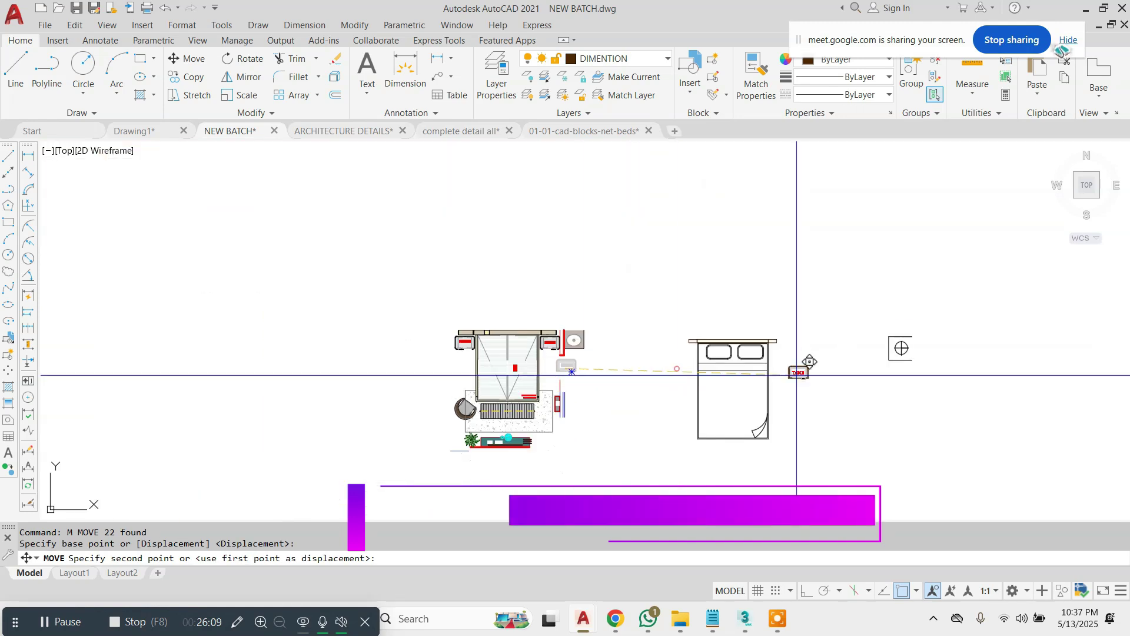
{"action": "scroll", "coordinate": [796, 375], "scroll_direction": "up", "scroll_amount": 6}
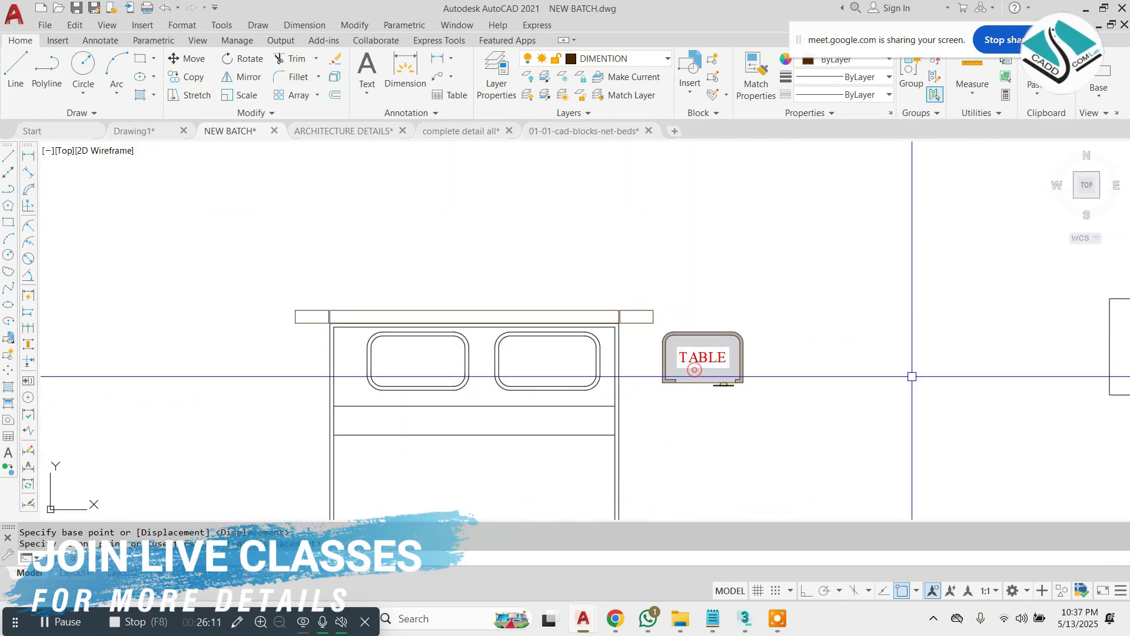
- In the 01-01-cad-blocks-net-beds drawing, explode the double bed block whose side table holds a telephone
{"action": "middle_click_drag", "start_coordinate": [912, 376], "coordinate": [603, 343]}
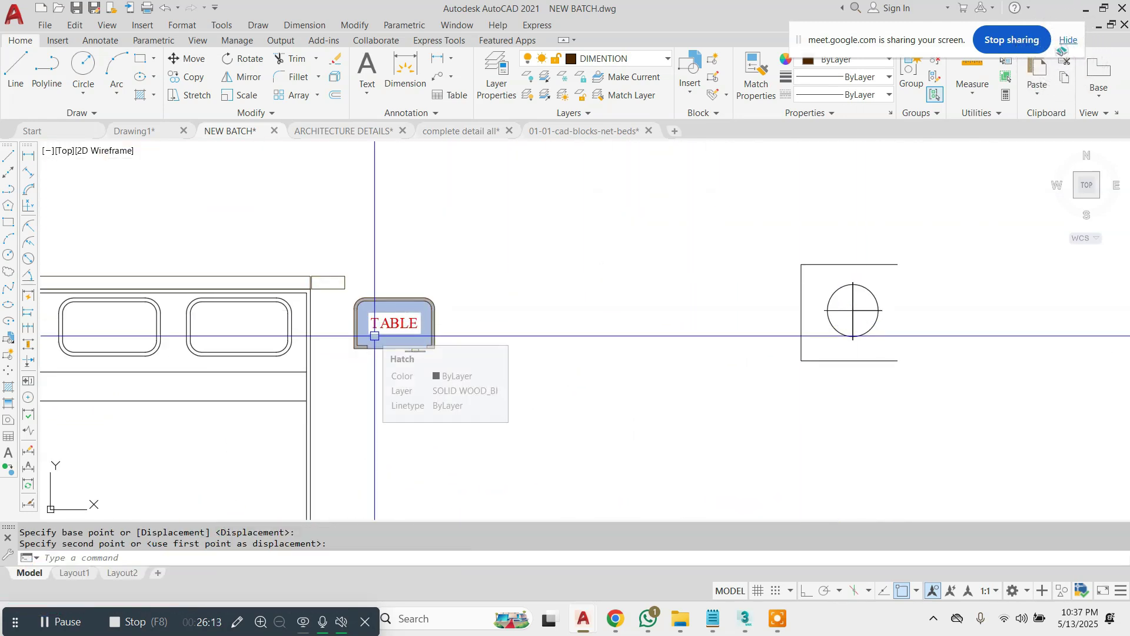
{"action": "scroll", "coordinate": [535, 326], "scroll_direction": "down", "scroll_amount": 2}
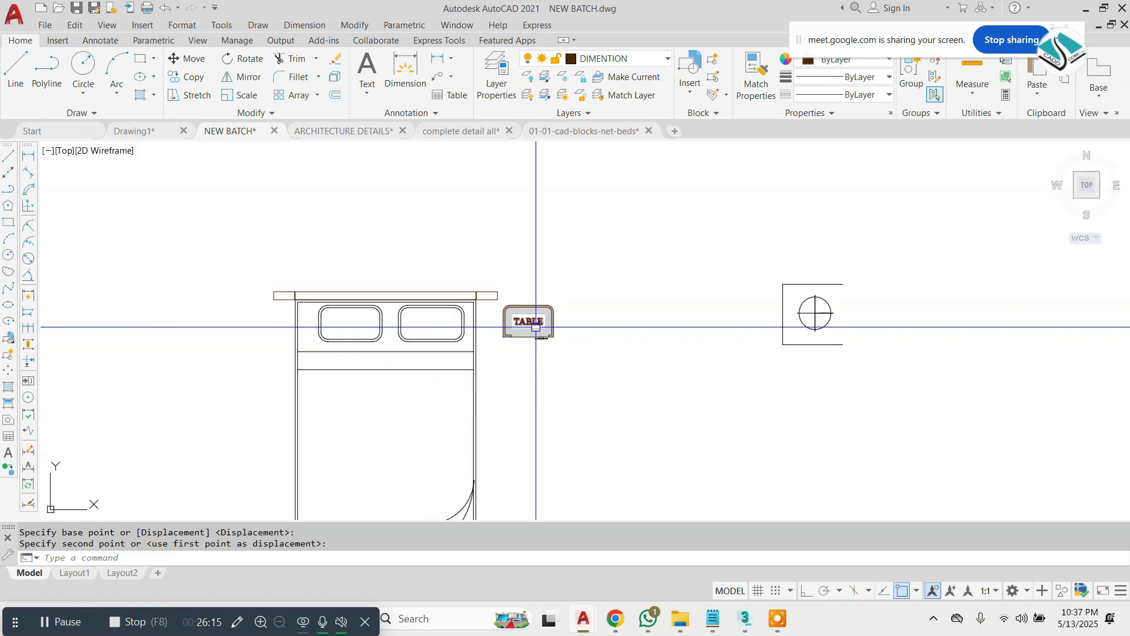
{"action": "scroll", "coordinate": [536, 327], "scroll_direction": "up", "scroll_amount": 2}
{"action": "scroll", "coordinate": [814, 274], "scroll_direction": "down", "scroll_amount": 2}
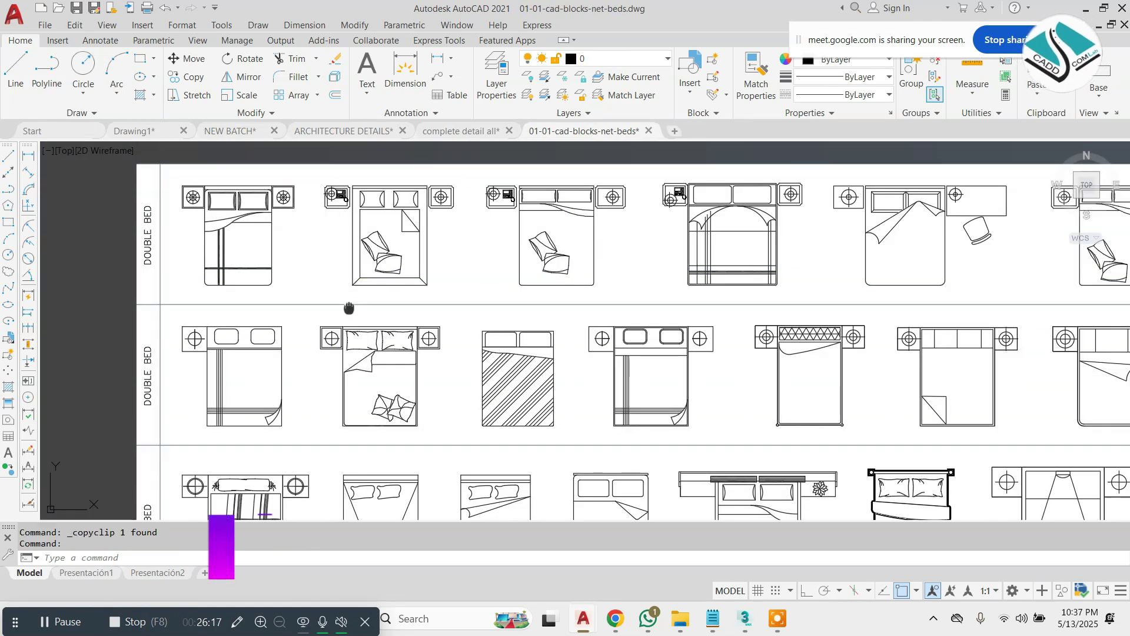
{"action": "scroll", "coordinate": [814, 274], "scroll_direction": "up", "scroll_amount": 5}
{"action": "type", "text": "x"}
{"action": "key", "text": "Return"}
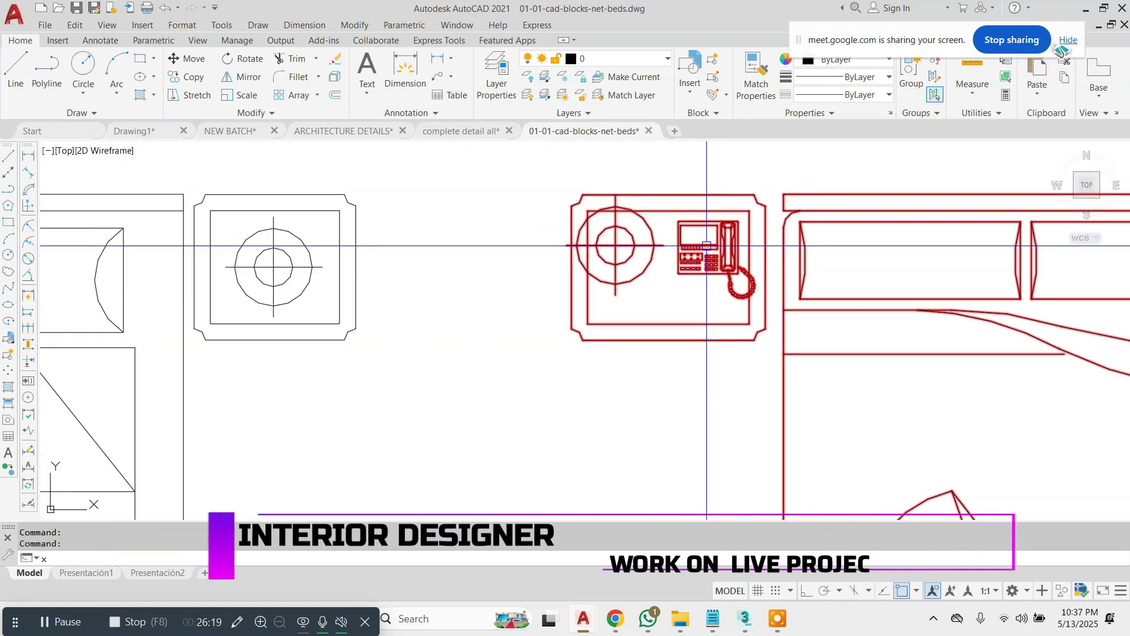
- Copy the telephone from the exploded bed's side table to the clipboard
{"action": "scroll", "coordinate": [708, 222], "scroll_direction": "up", "scroll_amount": 4}
{"action": "key", "text": "Escape"}
{"action": "left_click", "coordinate": [606, 182]}
{"action": "left_click", "coordinate": [835, 448]}
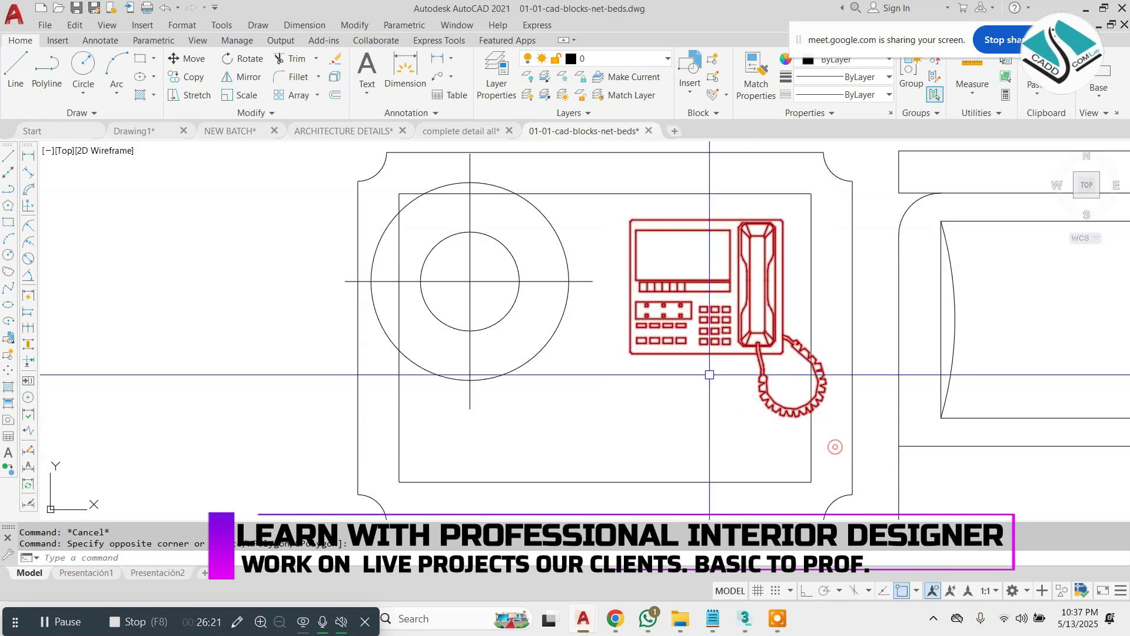
{"action": "key", "text": "ctrl+c"}
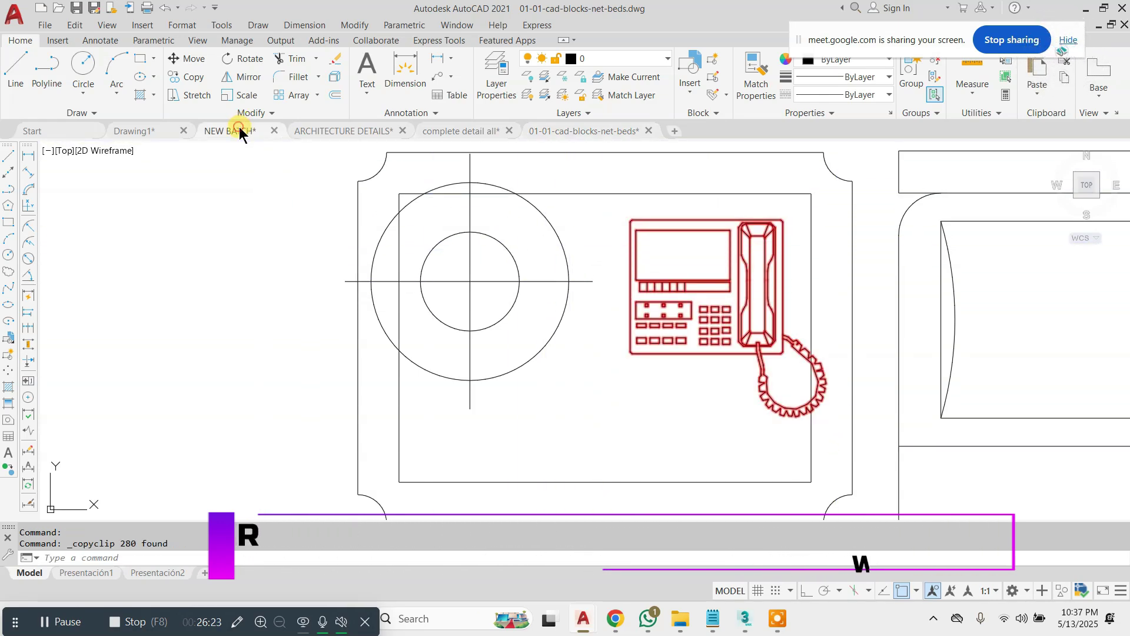
- Paste the telephone into the NEW BATCH drawing in the empty space near the furniture symbols
{"action": "left_click", "coordinate": [231, 131]}
{"action": "key", "text": "ctrl+v"}
{"action": "scroll", "coordinate": [523, 299], "scroll_direction": "down", "scroll_amount": 12}
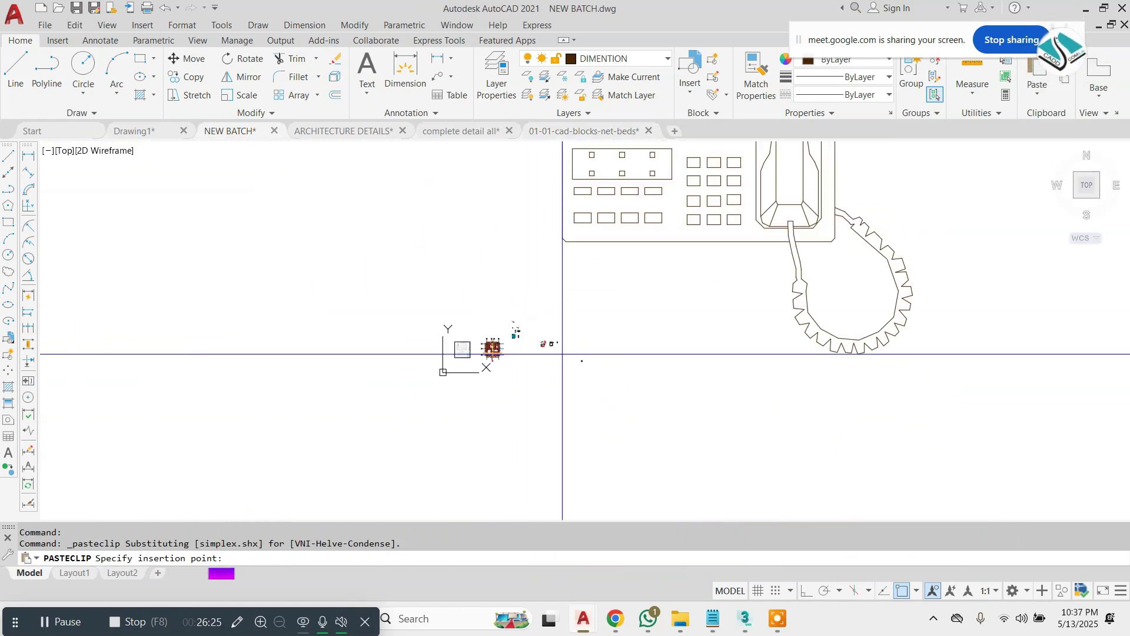
{"action": "left_click", "coordinate": [630, 459]}
- Scale the pasted telephone to a size that fits the nearby TABLE symbol, using a base point near that symbol
{"action": "left_click", "coordinate": [913, 222]}
{"action": "left_click", "coordinate": [606, 466]}
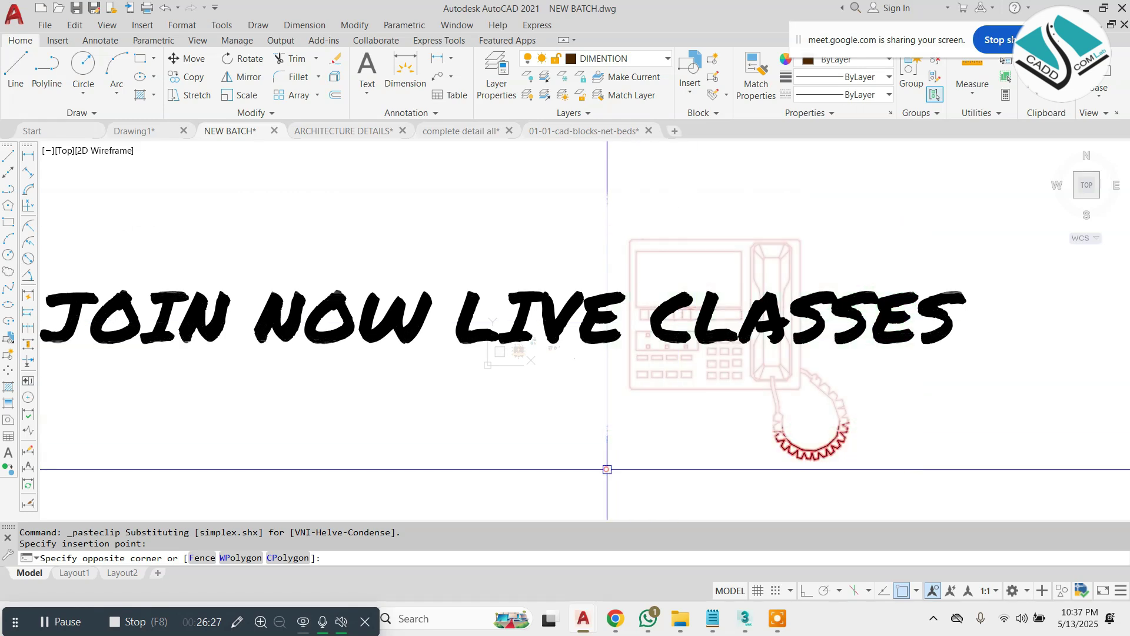
{"action": "type", "text": "sc"}
{"action": "key", "text": "Return"}
{"action": "scroll", "coordinate": [541, 355], "scroll_direction": "up", "scroll_amount": 6}
{"action": "scroll", "coordinate": [547, 330], "scroll_direction": "down", "scroll_amount": 5}
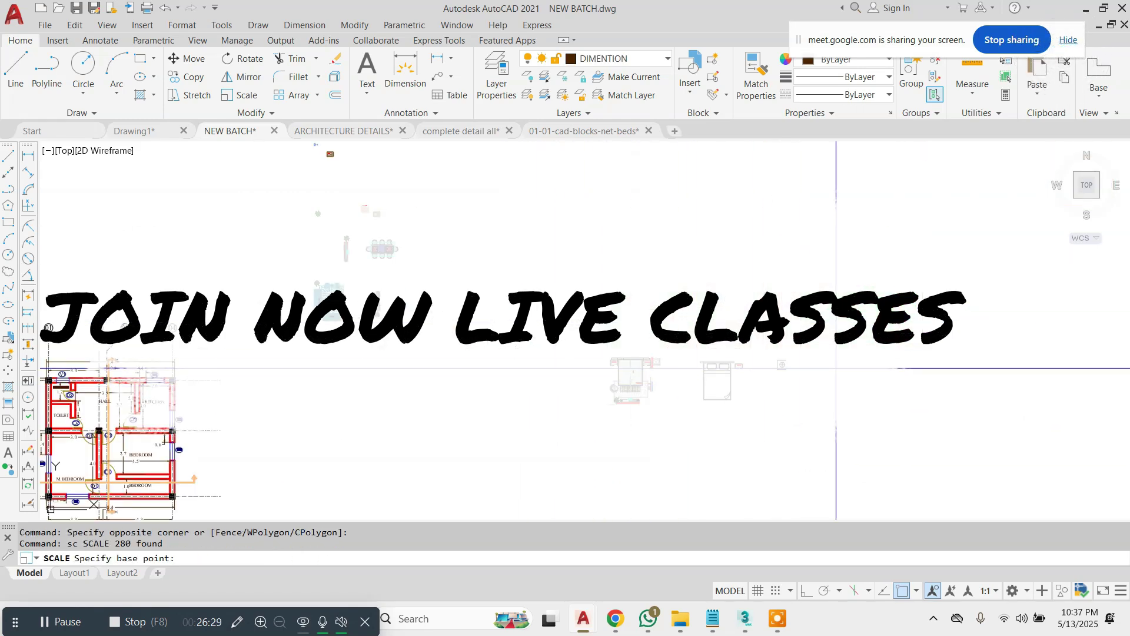
{"action": "scroll", "coordinate": [835, 368], "scroll_direction": "up", "scroll_amount": 5}
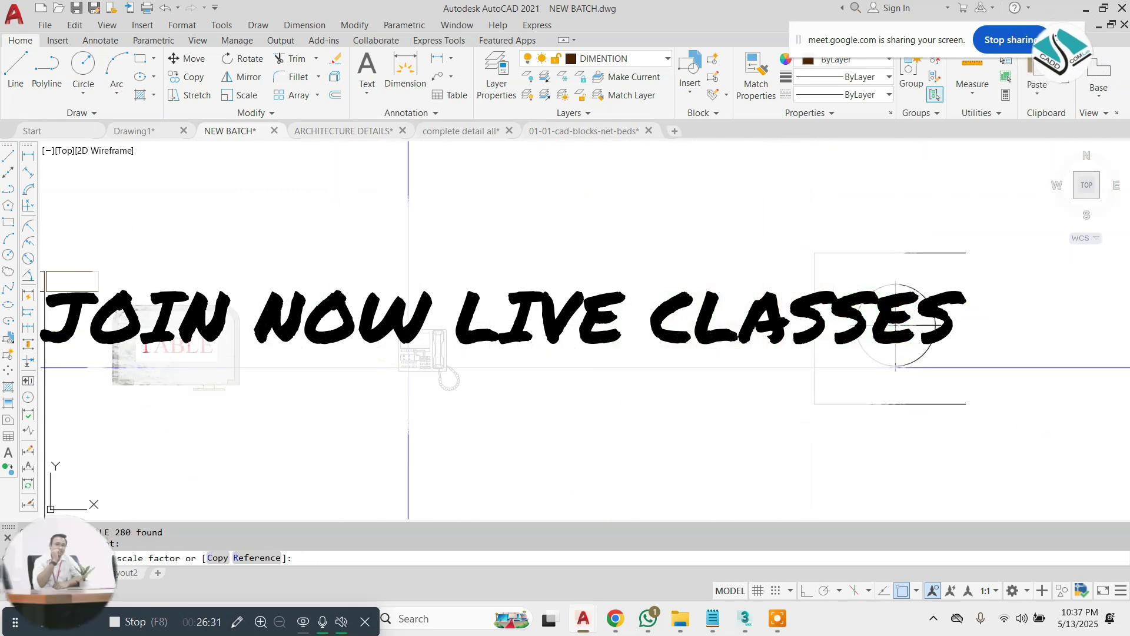
{"action": "left_click", "coordinate": [421, 371]}
- Set the scaled telephone's color to 147,149,152 and group all of its objects
{"action": "left_click", "coordinate": [534, 275]}
{"action": "left_click", "coordinate": [320, 452]}
{"action": "scroll", "coordinate": [389, 363], "scroll_direction": "up", "scroll_amount": 5}
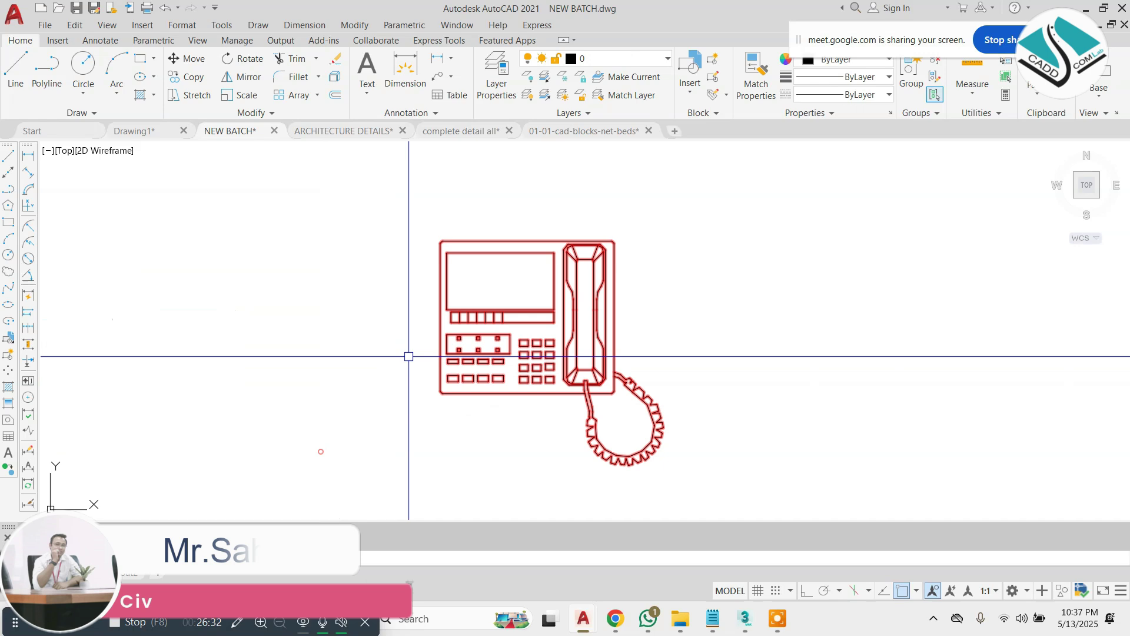
{"action": "left_click", "coordinate": [826, 56]}
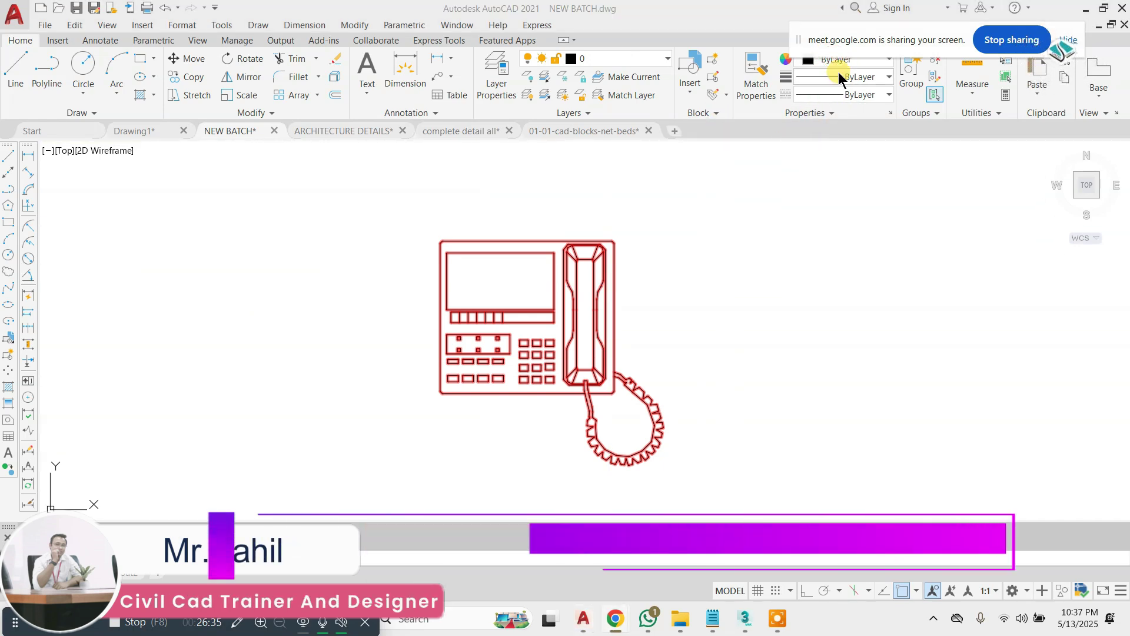
{"action": "left_click", "coordinate": [850, 57]}
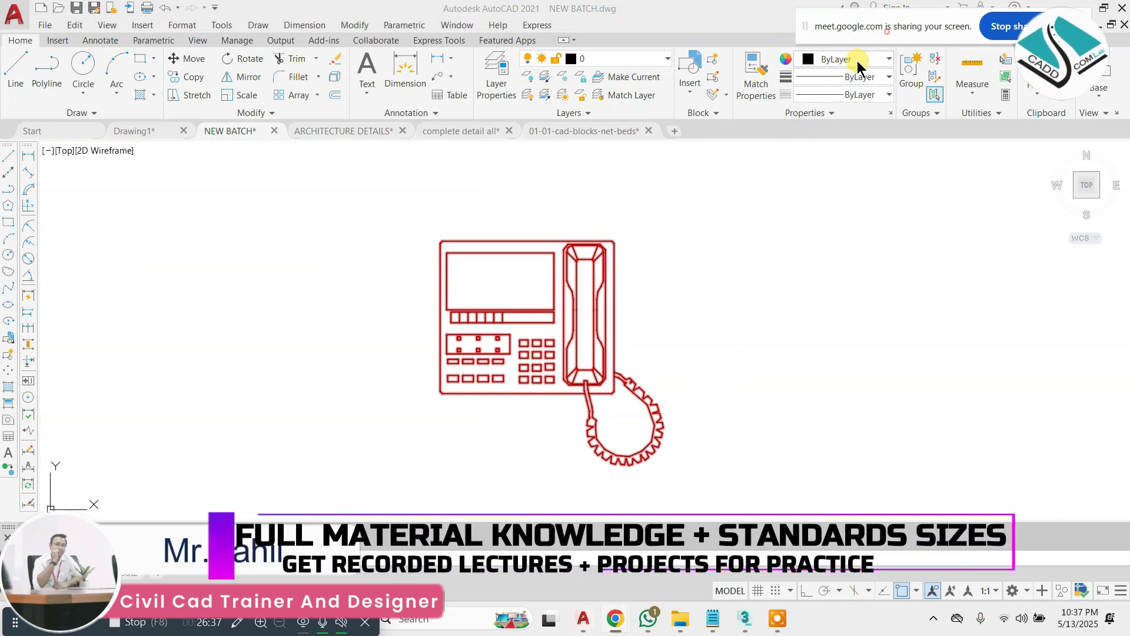
{"action": "left_click", "coordinate": [856, 60]}
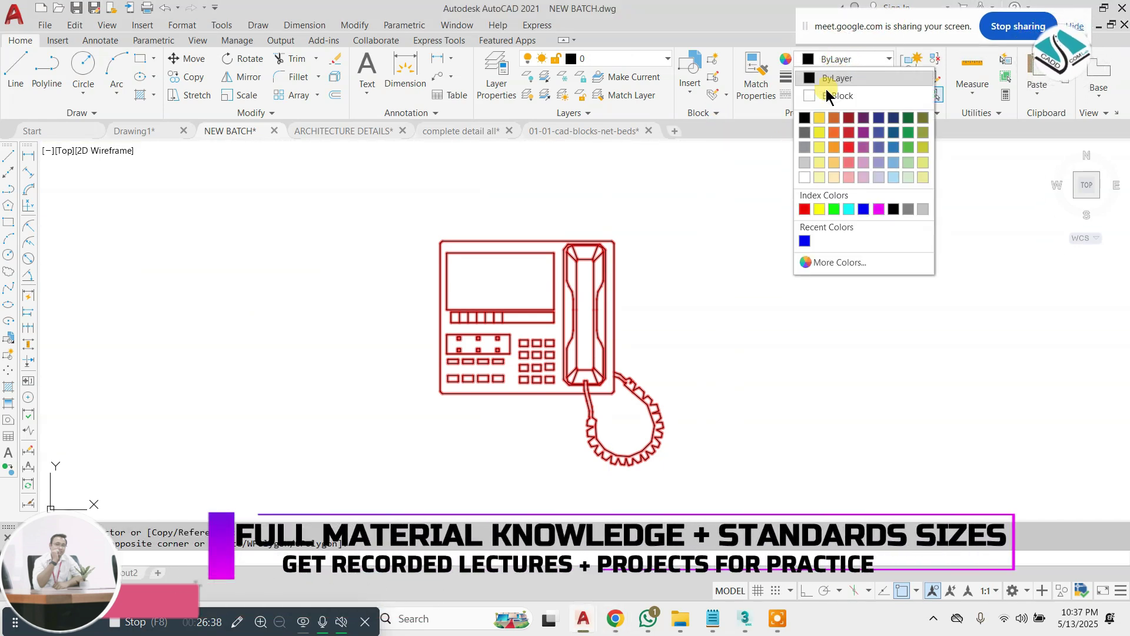
{"action": "left_click", "coordinate": [804, 146]}
{"action": "key", "text": "Escape"}
- Move the telephone group onto the left part of the TABLE symbol's top
{"action": "left_click", "coordinate": [522, 309]}
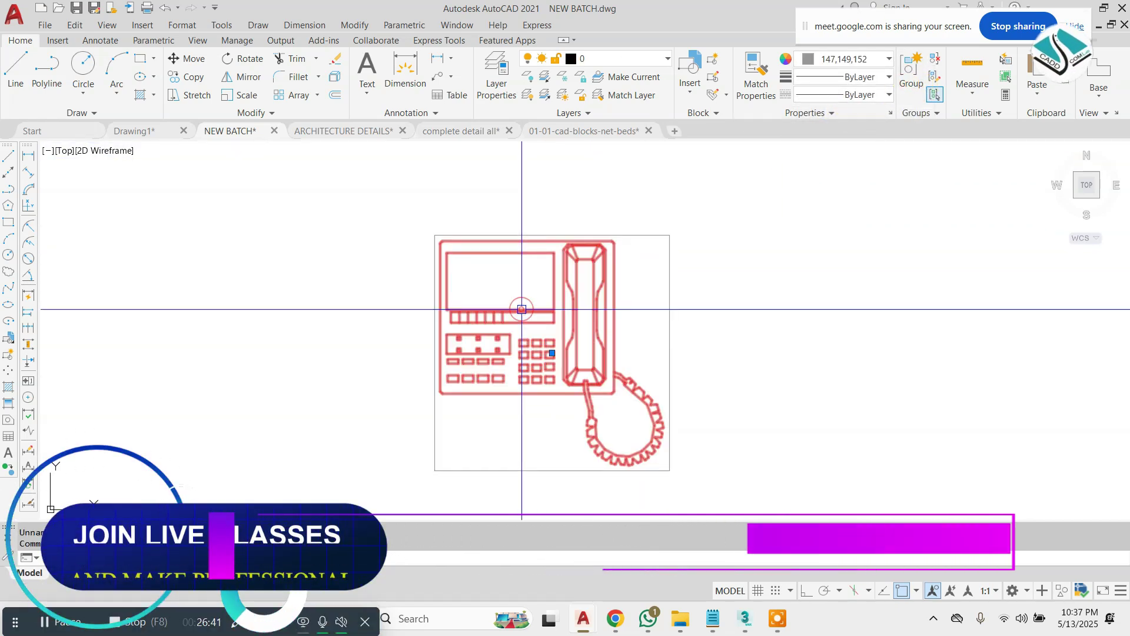
{"action": "type", "text": "m"}
{"action": "key", "text": "space"}
{"action": "left_click", "coordinate": [521, 309]}
{"action": "scroll", "coordinate": [460, 312], "scroll_direction": "down", "scroll_amount": 4}
{"action": "middle_click_drag", "start_coordinate": [231, 321], "coordinate": [593, 283]}
{"action": "scroll", "coordinate": [593, 283], "scroll_direction": "up", "scroll_amount": 4}
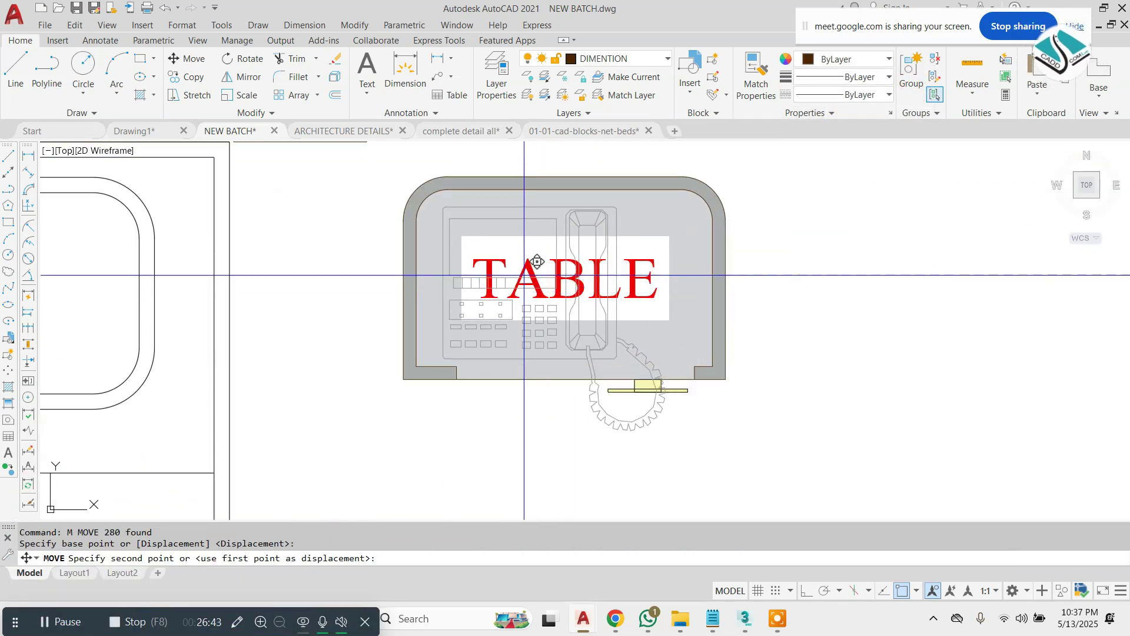
{"action": "left_click", "coordinate": [505, 271]}
- Set the telephone group's color to 0,0,0 and bring it to the front of the draw order
{"action": "scroll", "coordinate": [732, 258], "scroll_direction": "down", "scroll_amount": 2}
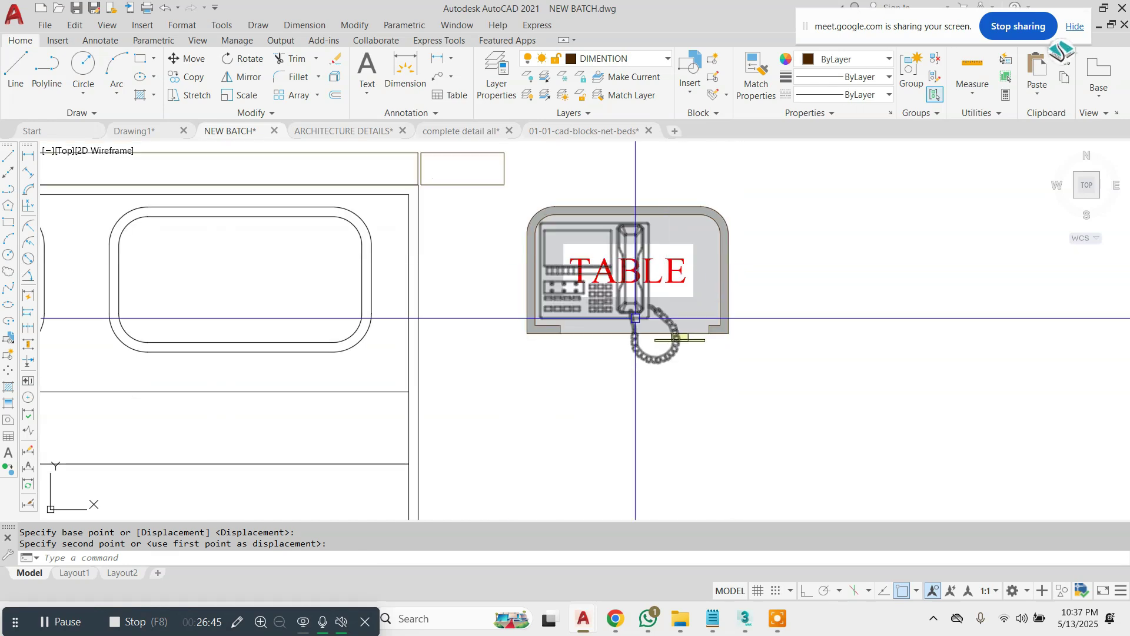
{"action": "scroll", "coordinate": [638, 341], "scroll_direction": "up", "scroll_amount": 2}
{"action": "left_click", "coordinate": [639, 345]}
{"action": "left_click", "coordinate": [863, 58]}
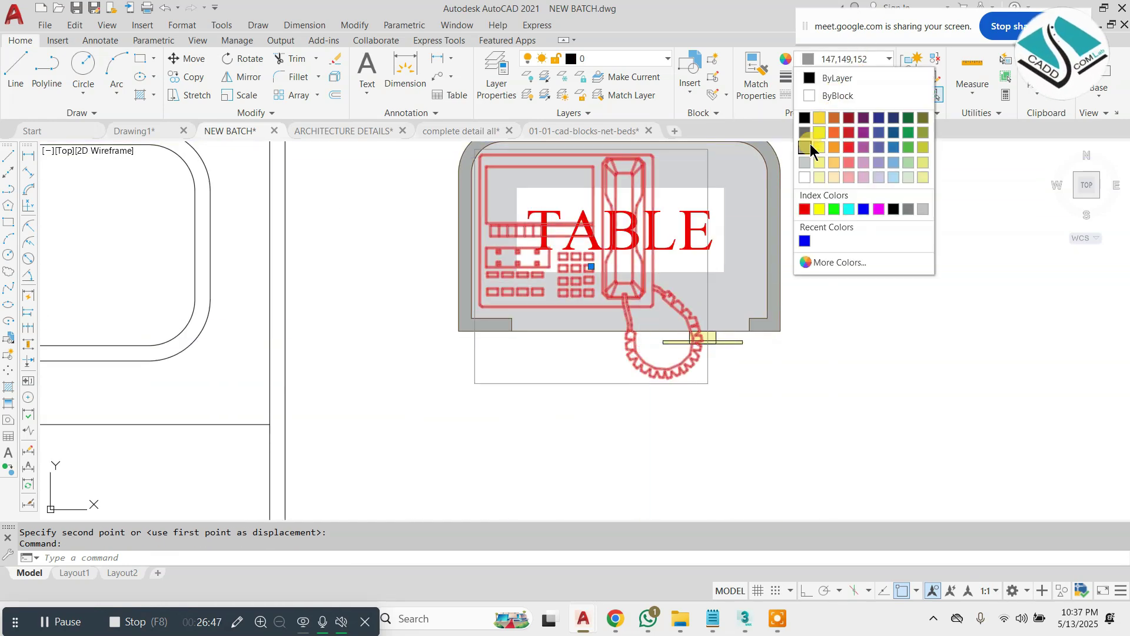
{"action": "left_click", "coordinate": [809, 118]}
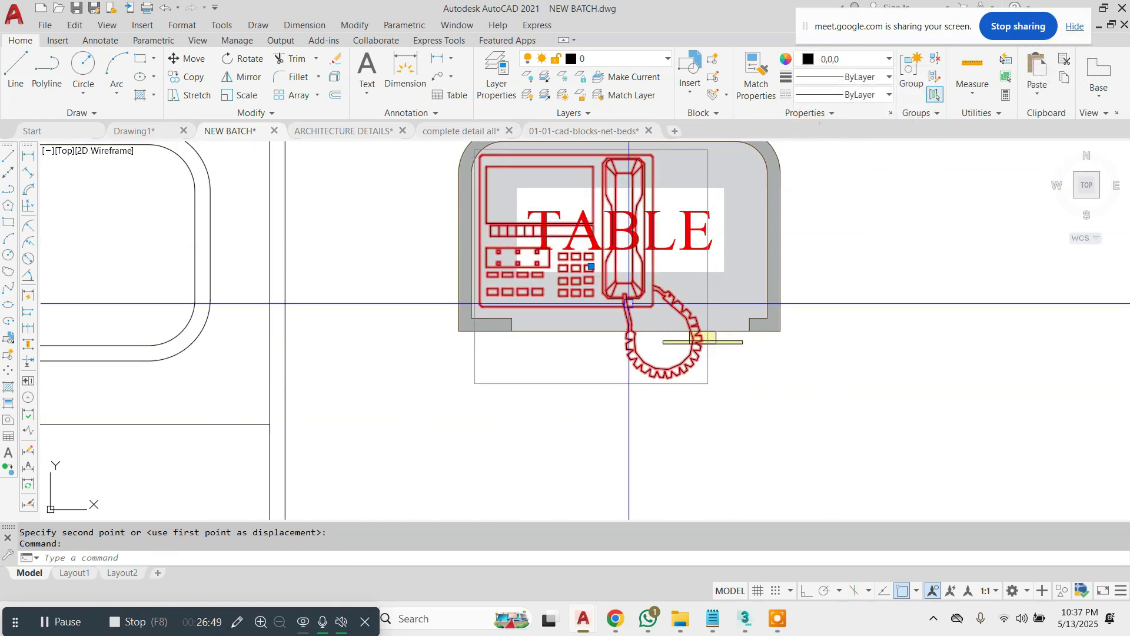
{"action": "right_click", "coordinate": [635, 337]}
{"action": "mouse_move", "coordinate": [739, 434]}
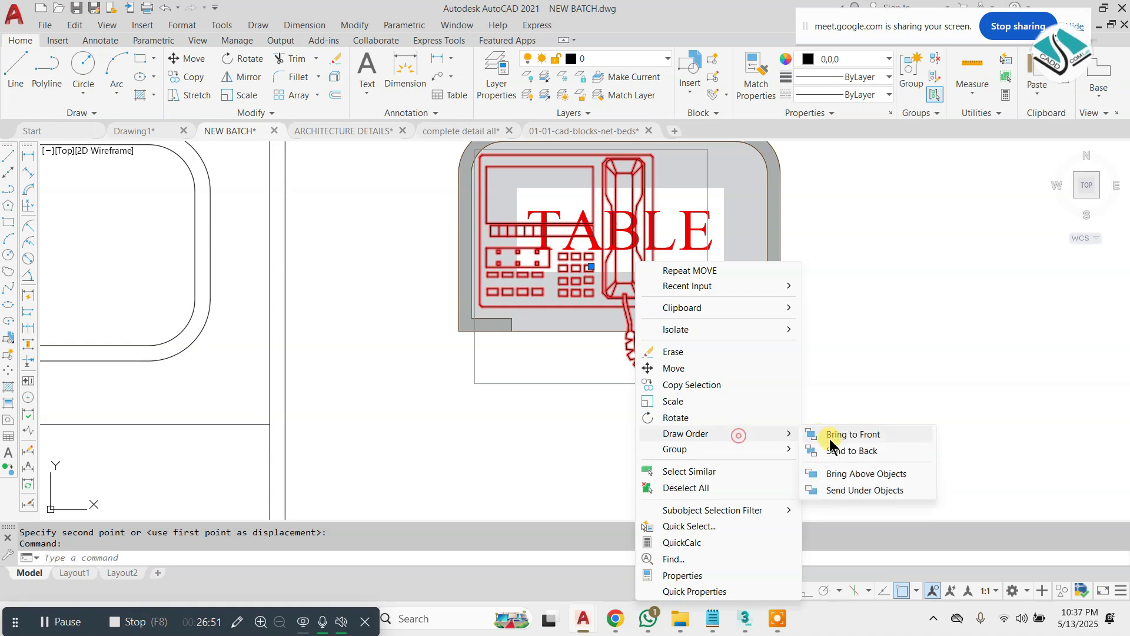
{"action": "left_click", "coordinate": [860, 435]}
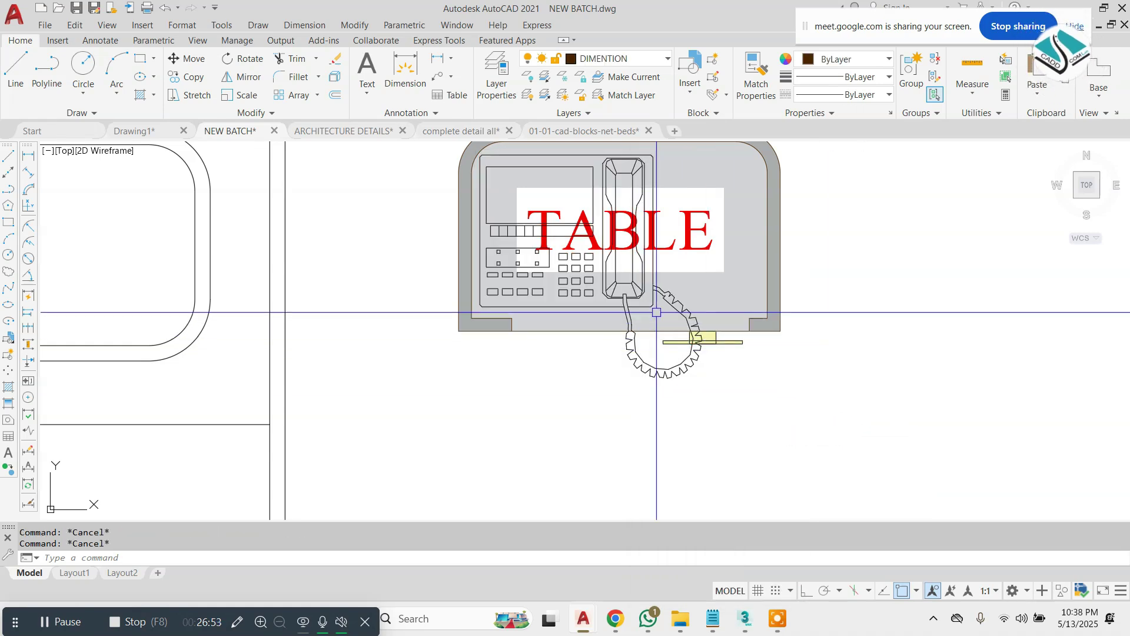
- Recolor the telephone group with the dark gray just below black in the color palette
{"action": "scroll", "coordinate": [657, 312], "scroll_direction": "down", "scroll_amount": 4}
{"action": "scroll", "coordinate": [730, 318], "scroll_direction": "up", "scroll_amount": 2}
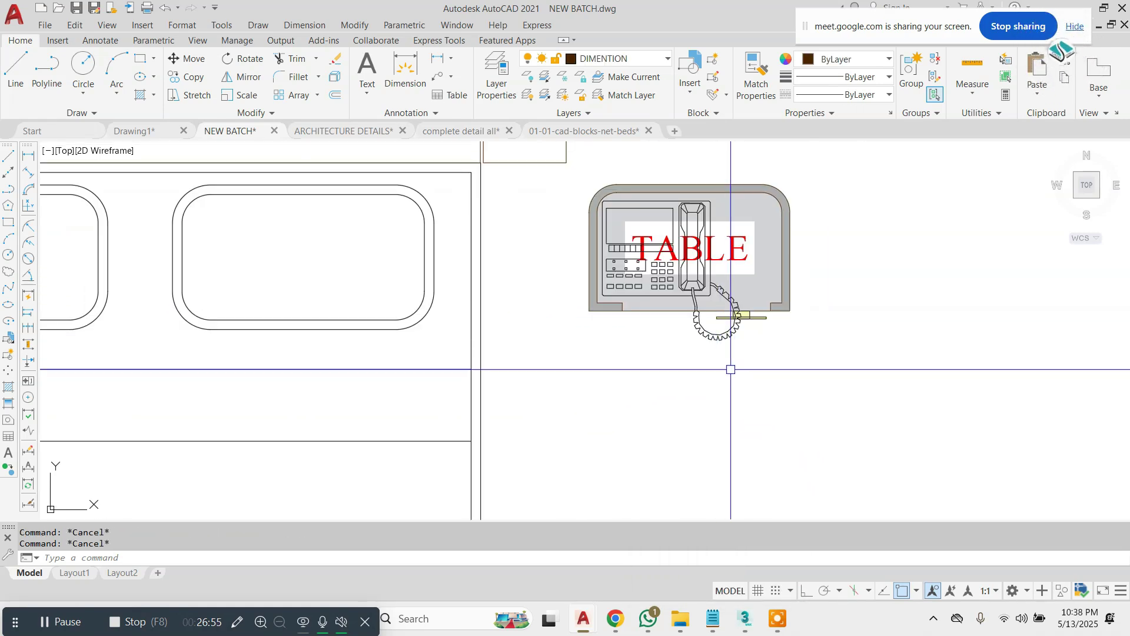
{"action": "left_click", "coordinate": [714, 321]}
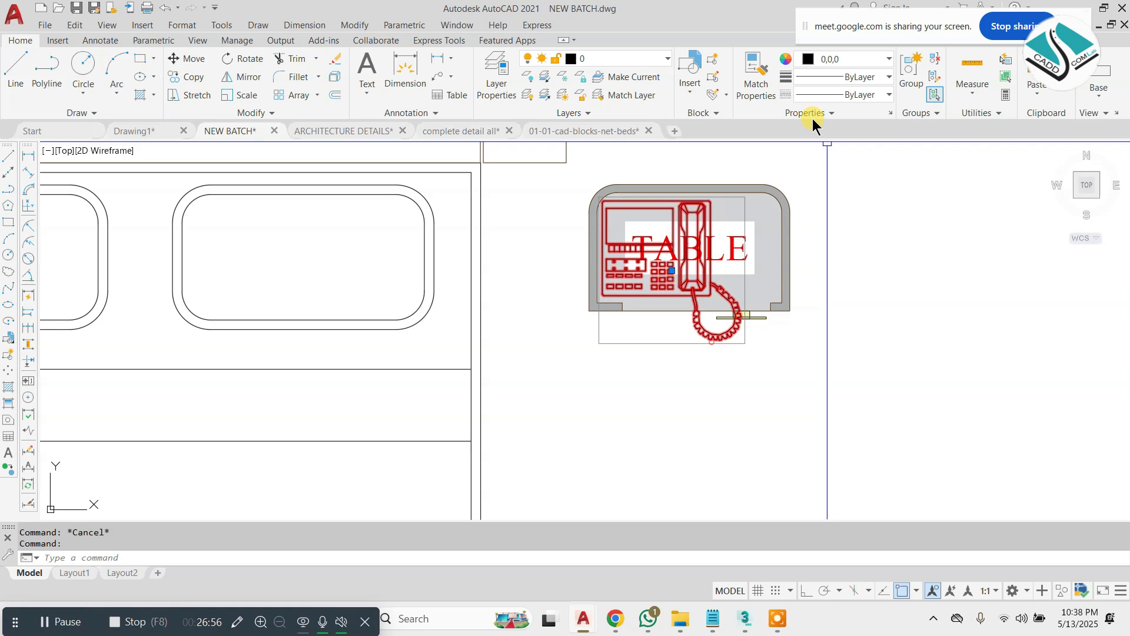
{"action": "left_click", "coordinate": [845, 65]}
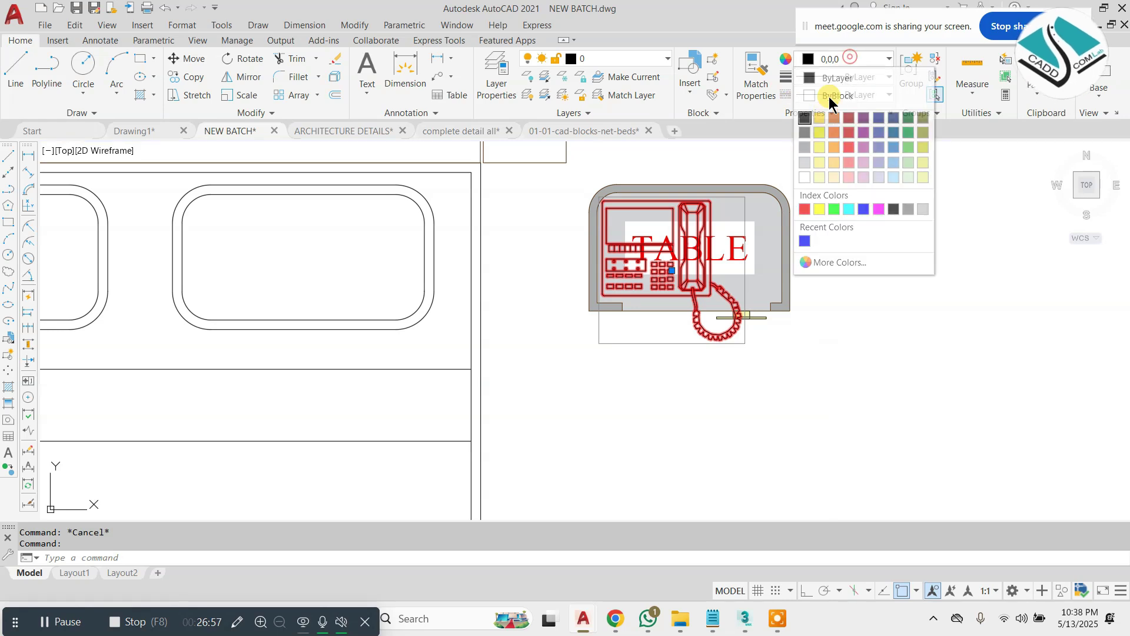
{"action": "left_click", "coordinate": [807, 136]}
{"action": "key", "text": "Escape"}
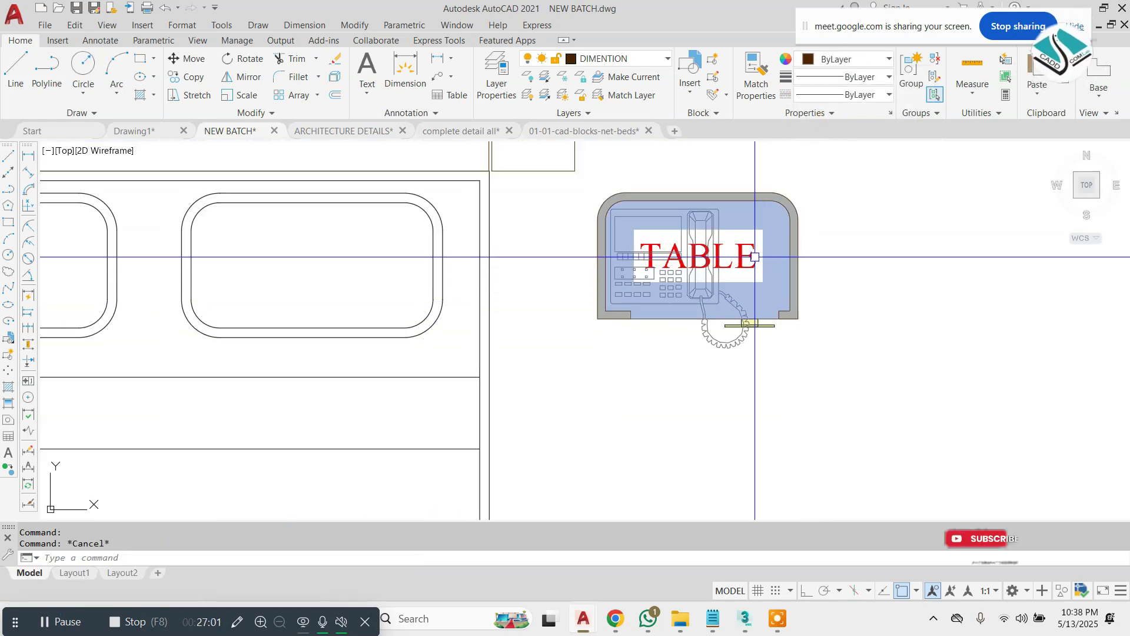
- Group the TABLE symbol's outline, fill, label and handle objects without the telephone
{"action": "left_click", "coordinate": [568, 179]}
{"action": "left_click", "coordinate": [824, 376]}
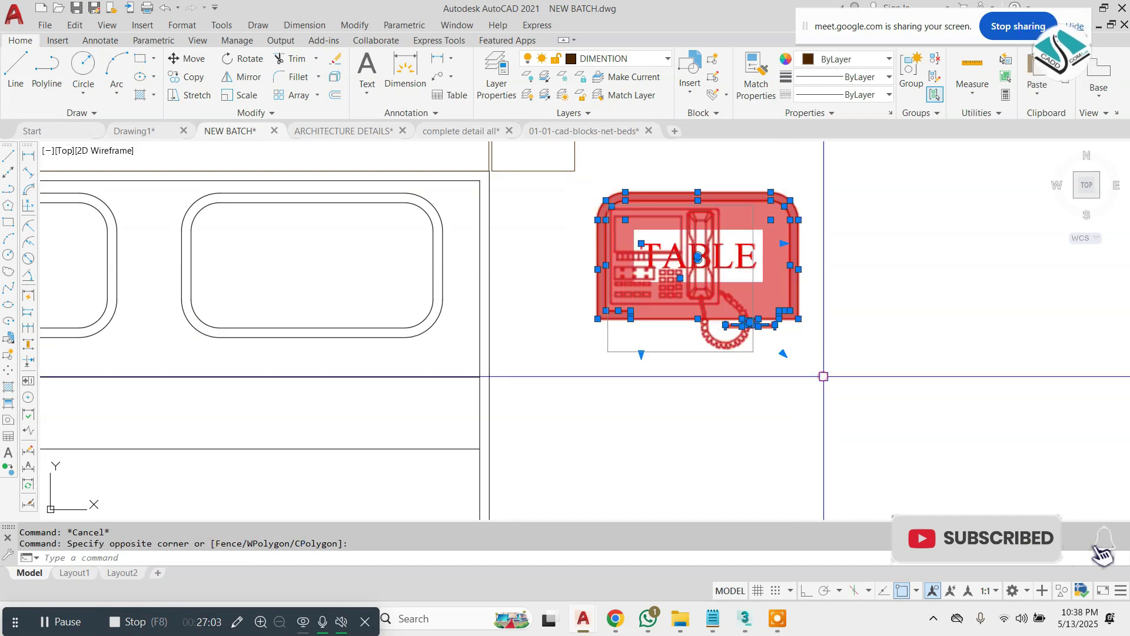
{"action": "scroll", "coordinate": [718, 310], "scroll_direction": "up", "scroll_amount": 2}
{"action": "scroll", "coordinate": [701, 347], "scroll_direction": "down", "scroll_amount": 2}
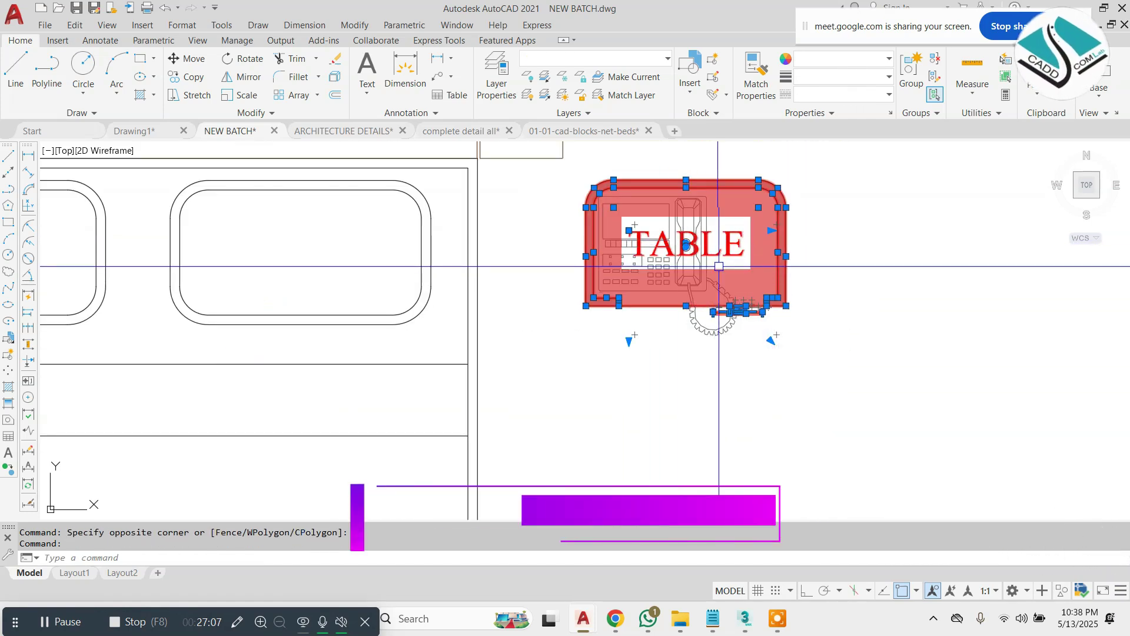
{"action": "left_click", "coordinate": [911, 83]}
- Move the table and telephone groups together up against the bed's right side, just below the headboard
{"action": "left_click", "coordinate": [804, 246]}
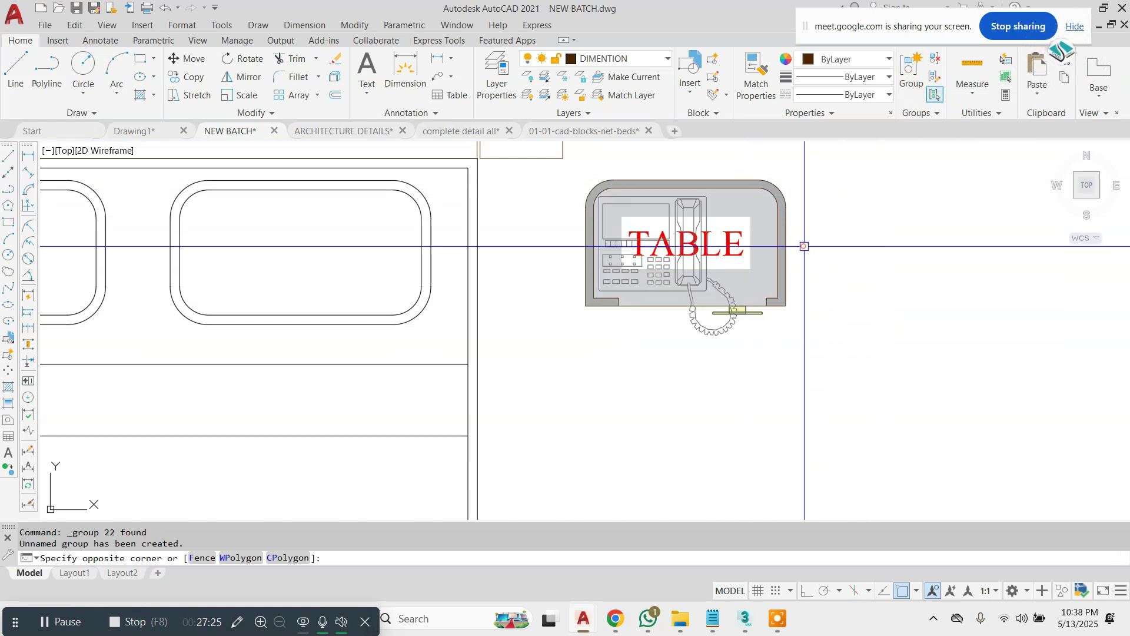
{"action": "left_click", "coordinate": [908, 210]}
{"action": "type", "text": "m"}
{"action": "key", "text": "Return"}
{"action": "left_click", "coordinate": [694, 210]}
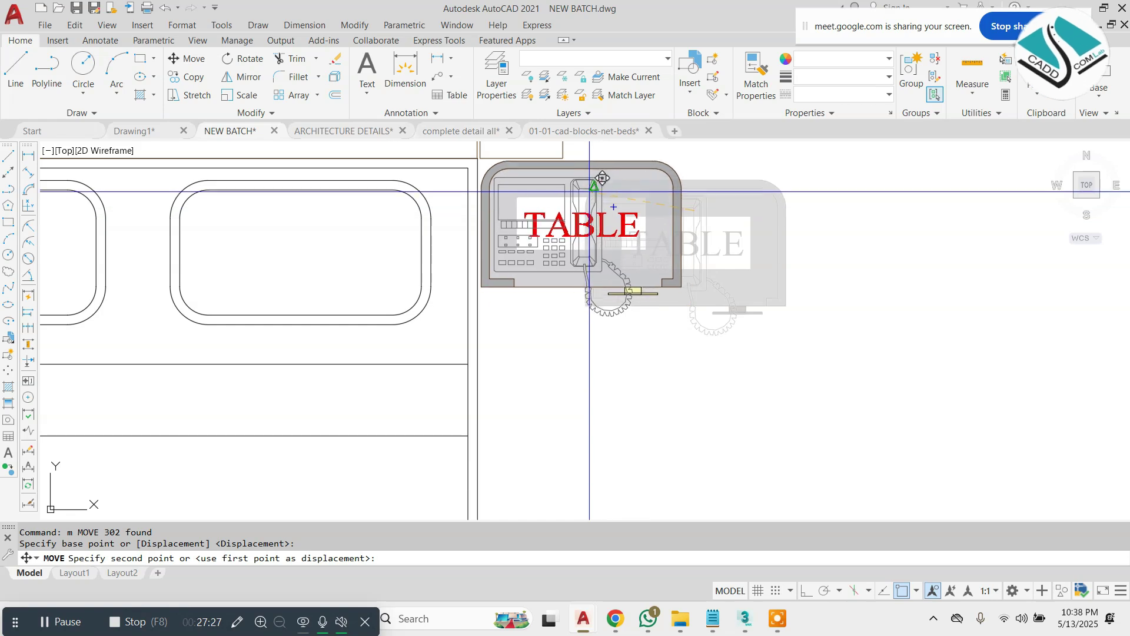
{"action": "left_click", "coordinate": [596, 196]}
- Mirror the side table across a vertical line through the headboard's midpoint, keeping the original
{"action": "left_click", "coordinate": [709, 259]}
{"action": "left_click", "coordinate": [643, 245]}
{"action": "type", "text": "mi"}
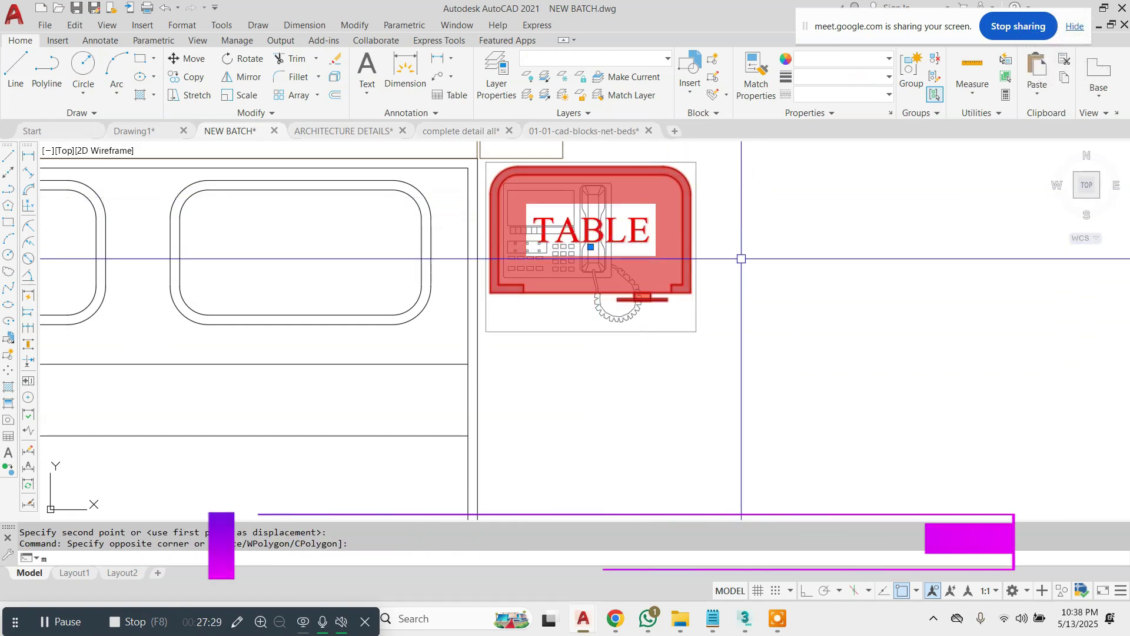
{"action": "key", "text": "Return"}
{"action": "scroll", "coordinate": [742, 259], "scroll_direction": "down", "scroll_amount": 6}
{"action": "left_click", "coordinate": [590, 239]}
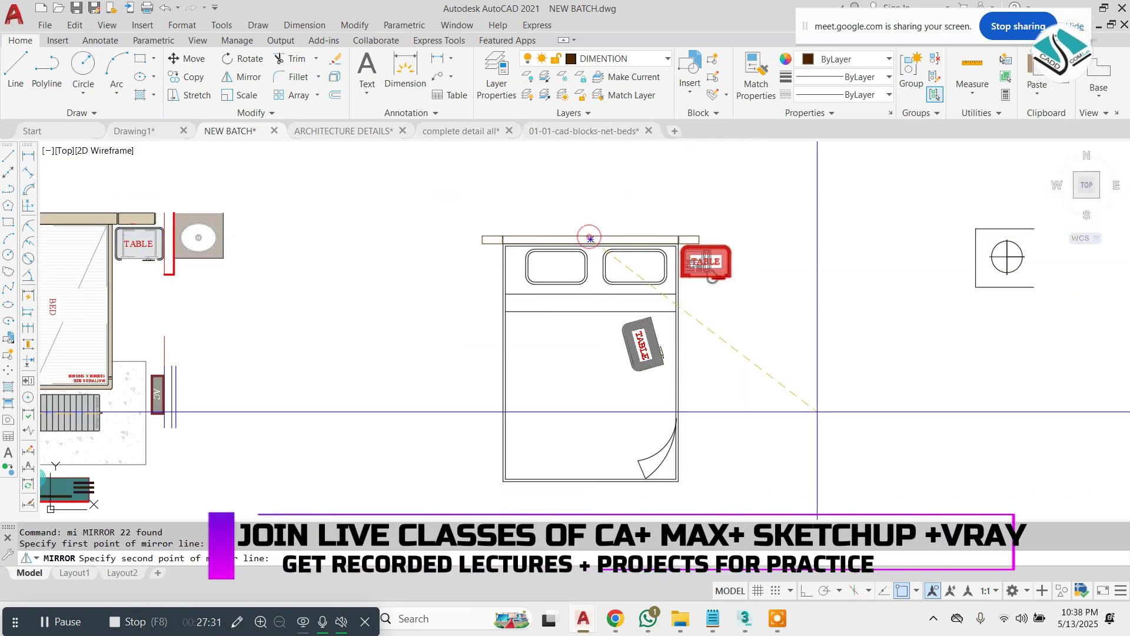
{"action": "left_click", "coordinate": [805, 591]}
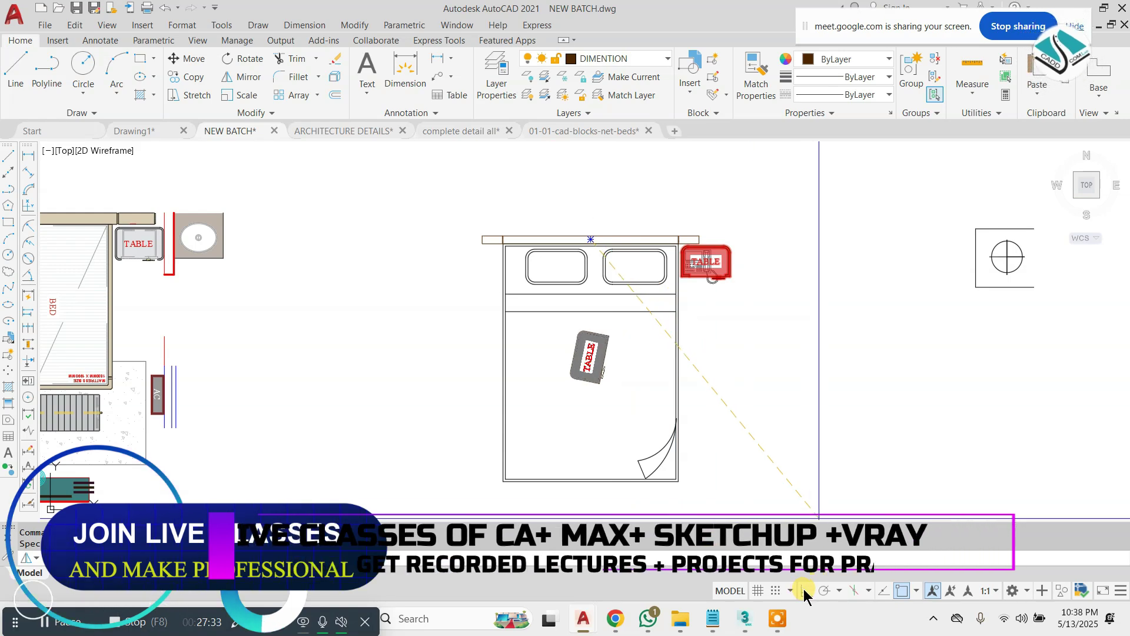
{"action": "left_click", "coordinate": [586, 168]}
{"action": "key", "text": "Return"}
- Move the mirrored table horizontally until its edge meets the bed's left side
{"action": "scroll", "coordinate": [477, 277], "scroll_direction": "up", "scroll_amount": 6}
{"action": "left_click", "coordinate": [500, 320]}
{"action": "left_click", "coordinate": [512, 261]}
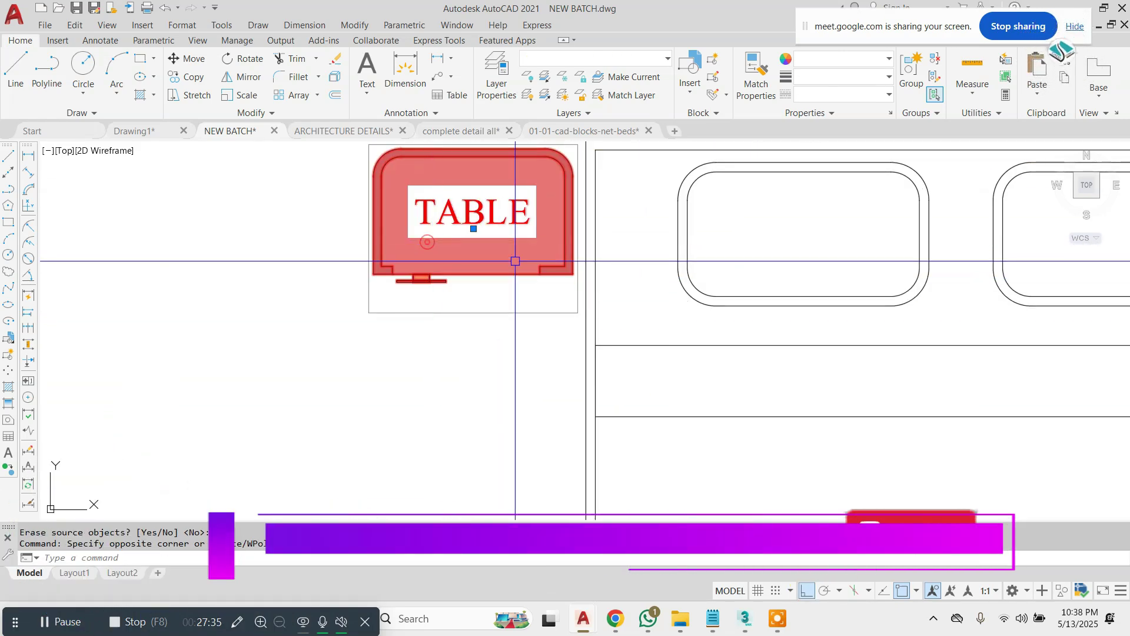
{"action": "middle_click_drag", "start_coordinate": [594, 206], "coordinate": [533, 280]}
{"action": "type", "text": "m"}
{"action": "key", "text": "Return"}
{"action": "scroll", "coordinate": [518, 281], "scroll_direction": "up", "scroll_amount": 4}
{"action": "left_click", "coordinate": [471, 307]}
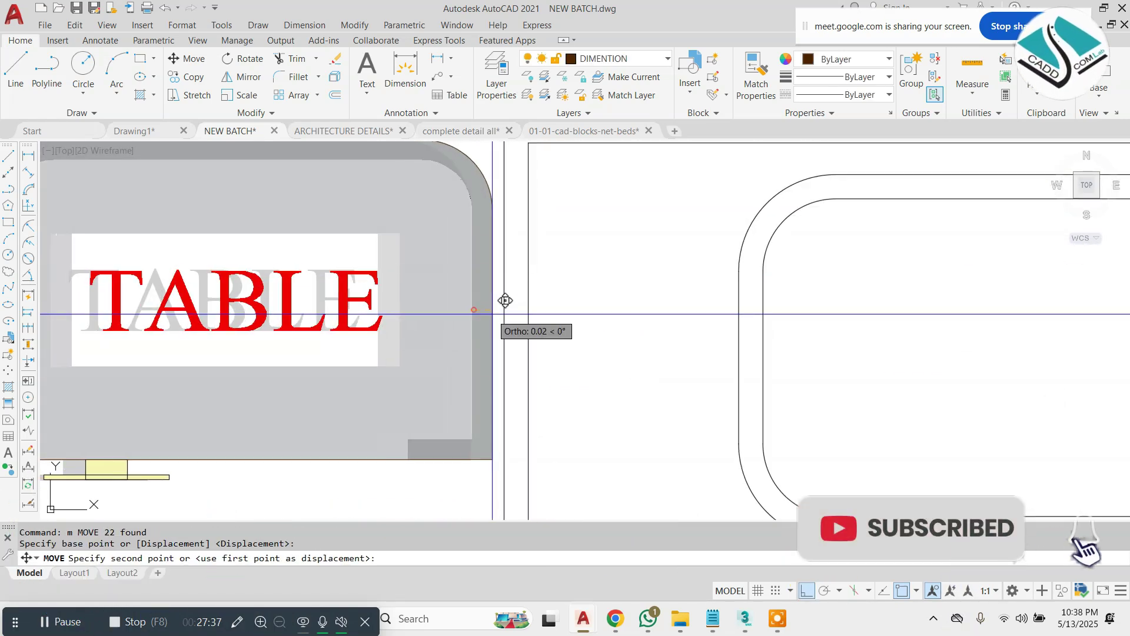
{"action": "left_click", "coordinate": [496, 315]}
{"action": "scroll", "coordinate": [517, 274], "scroll_direction": "down", "scroll_amount": 6}
{"action": "middle_click_drag", "start_coordinate": [728, 275], "coordinate": [643, 253]}
{"action": "key", "text": "Escape"}
{"action": "scroll", "coordinate": [644, 256], "scroll_direction": "down", "scroll_amount": 6}
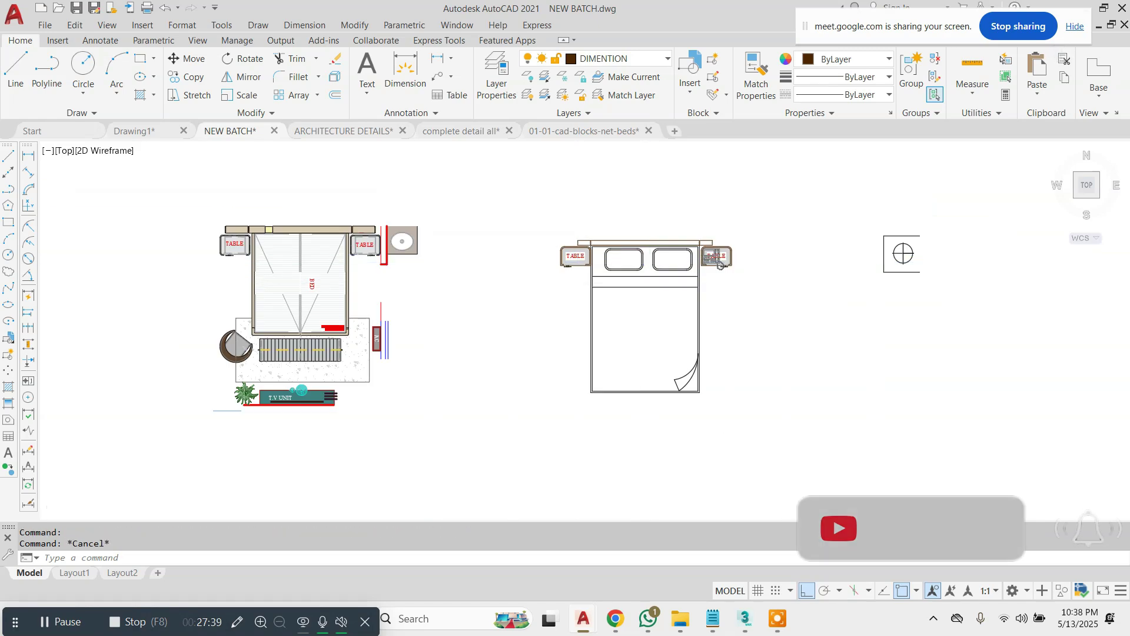
{"action": "scroll", "coordinate": [574, 289], "scroll_direction": "up", "scroll_amount": 2}
{"action": "scroll", "coordinate": [715, 239], "scroll_direction": "up", "scroll_amount": 4}
{"action": "scroll", "coordinate": [676, 248], "scroll_direction": "down", "scroll_amount": 5}
{"action": "middle_click_drag", "start_coordinate": [465, 275], "coordinate": [488, 267]}
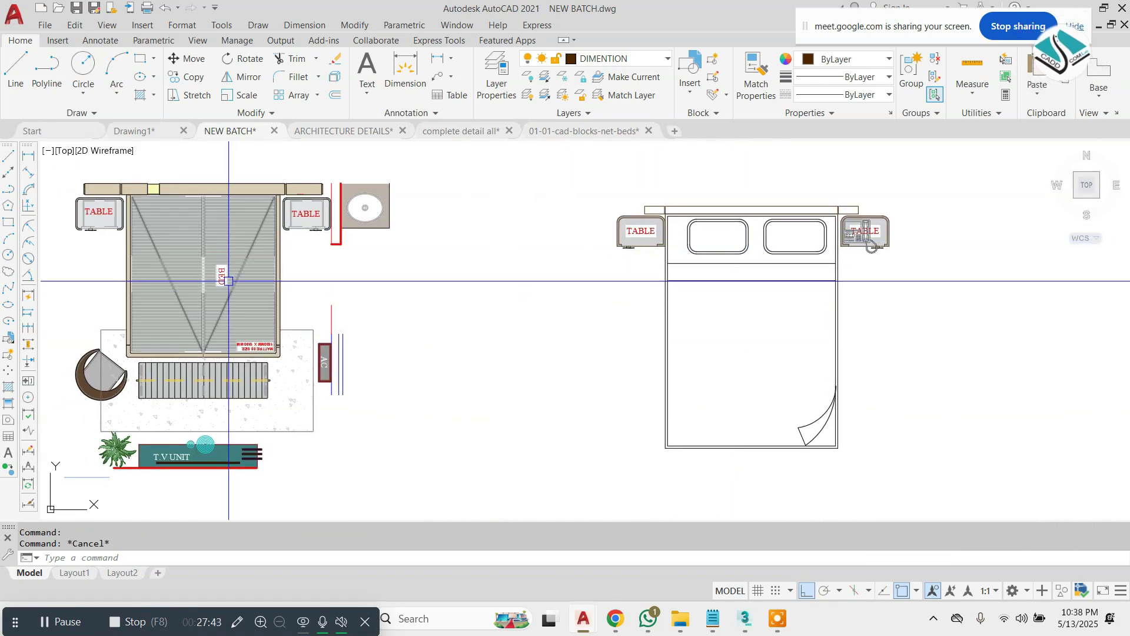
{"action": "type", "text": "h"}
{"action": "key", "text": "Return"}
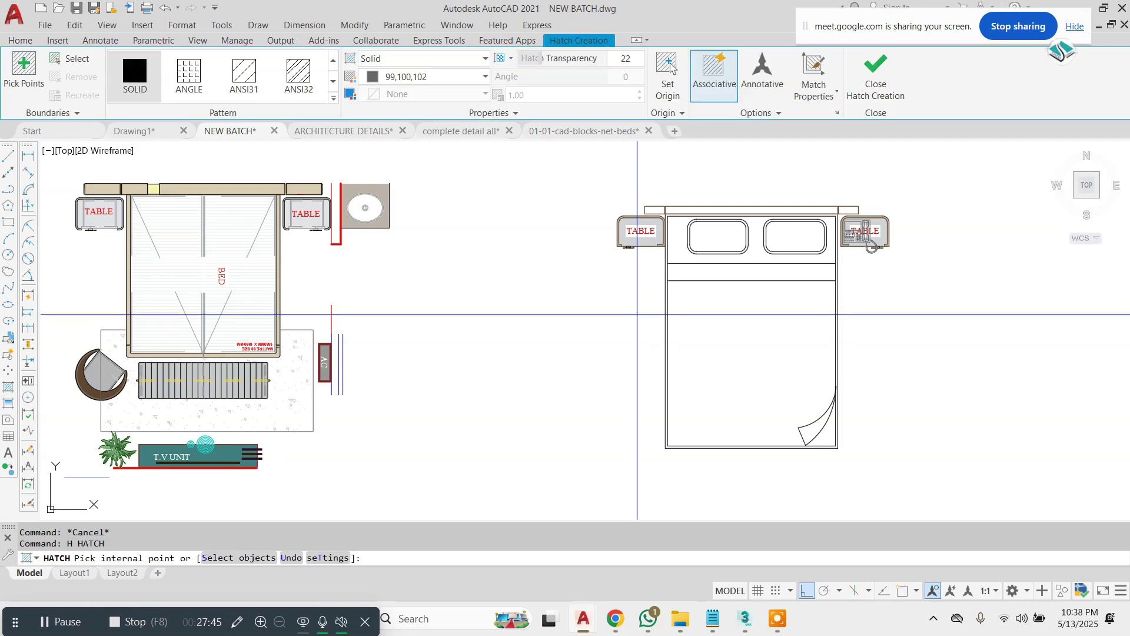
{"action": "key", "text": "Escape"}
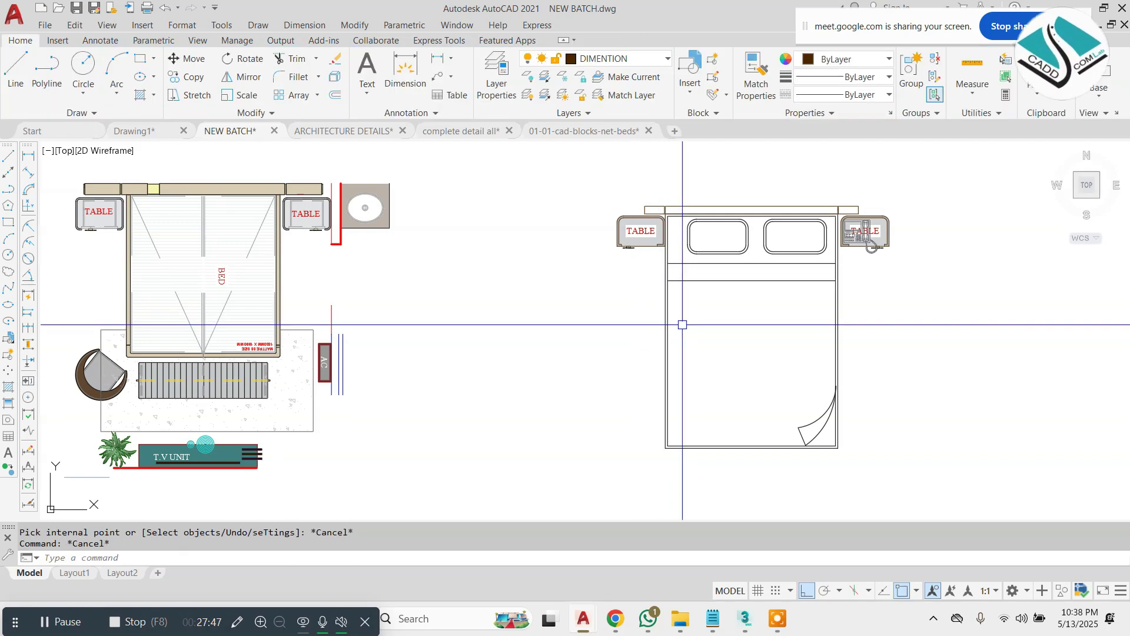
{"action": "middle_click_drag", "start_coordinate": [725, 335], "coordinate": [715, 334]}
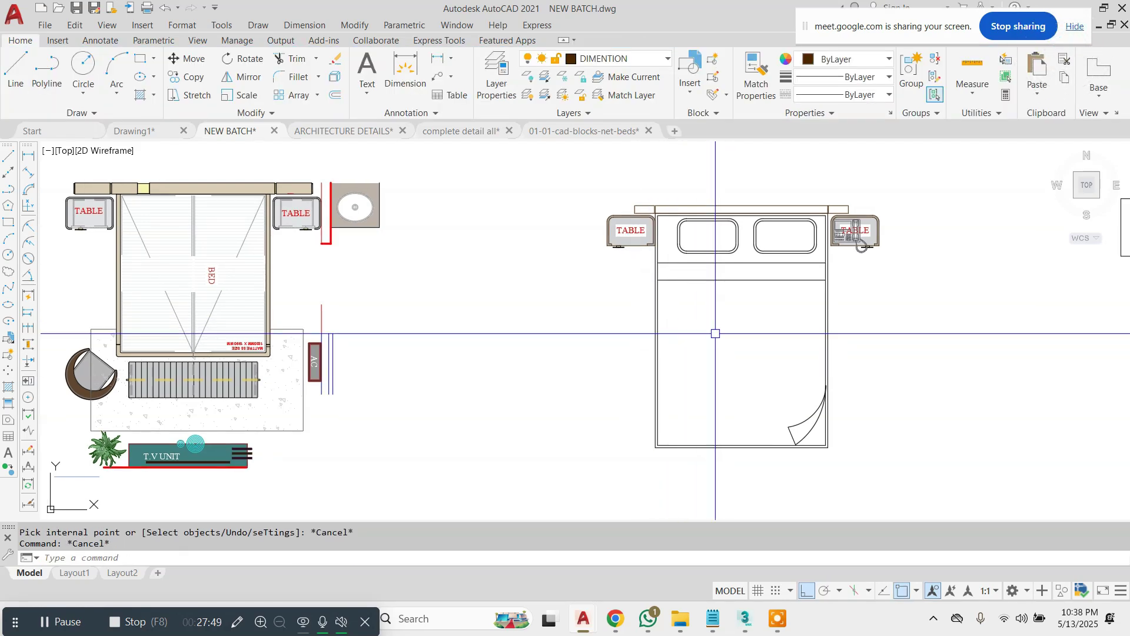
- Hatch the bed's blanket area and the folded strip above it with the ANSI31 pattern
{"action": "type", "text": "h"}
{"action": "key", "text": "space"}
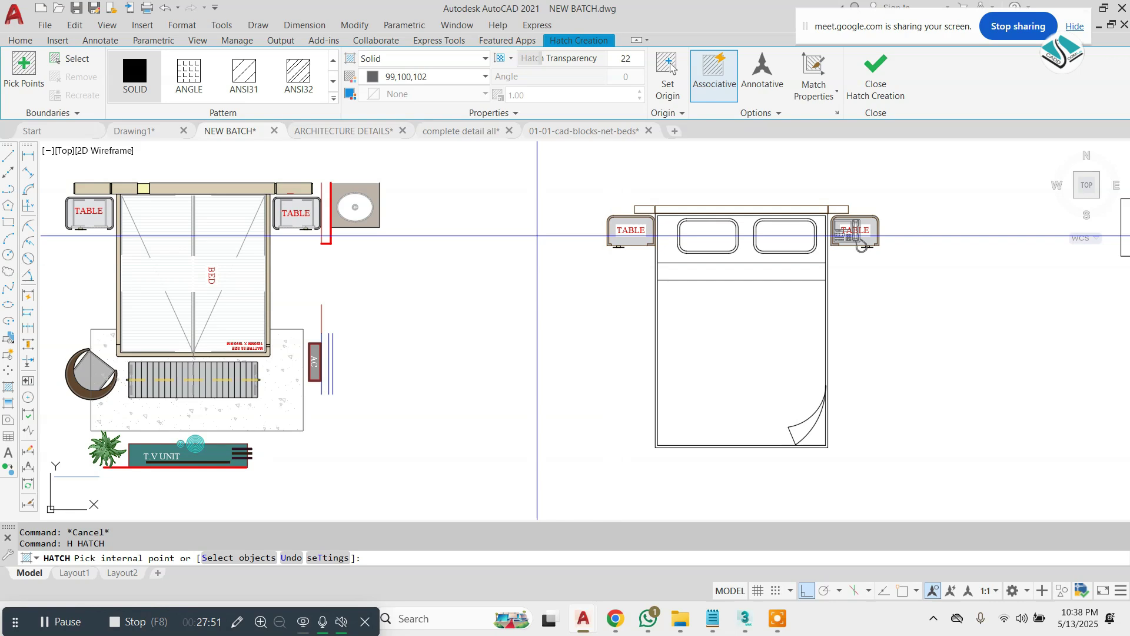
{"action": "left_click", "coordinate": [261, 70]}
{"action": "left_click", "coordinate": [704, 326]}
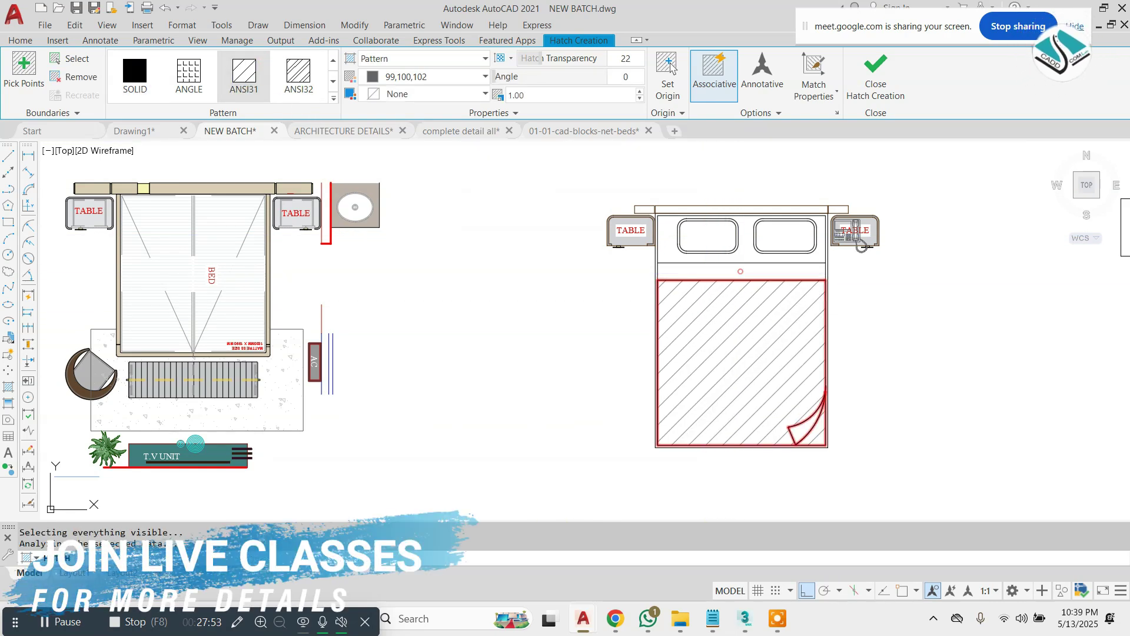
{"action": "left_click", "coordinate": [708, 240]}
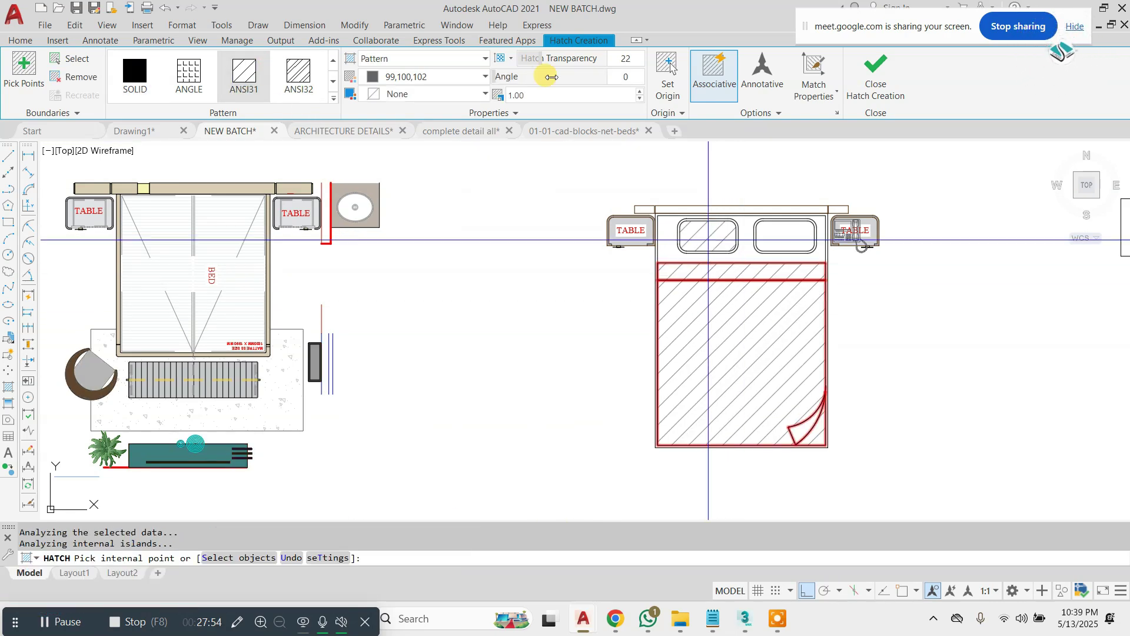
- Set the blanket hatch's angle to 135 and its scale to 0.2
{"action": "left_click", "coordinate": [629, 77]}
{"action": "type", "text": "135"}
{"action": "key", "text": "Return"}
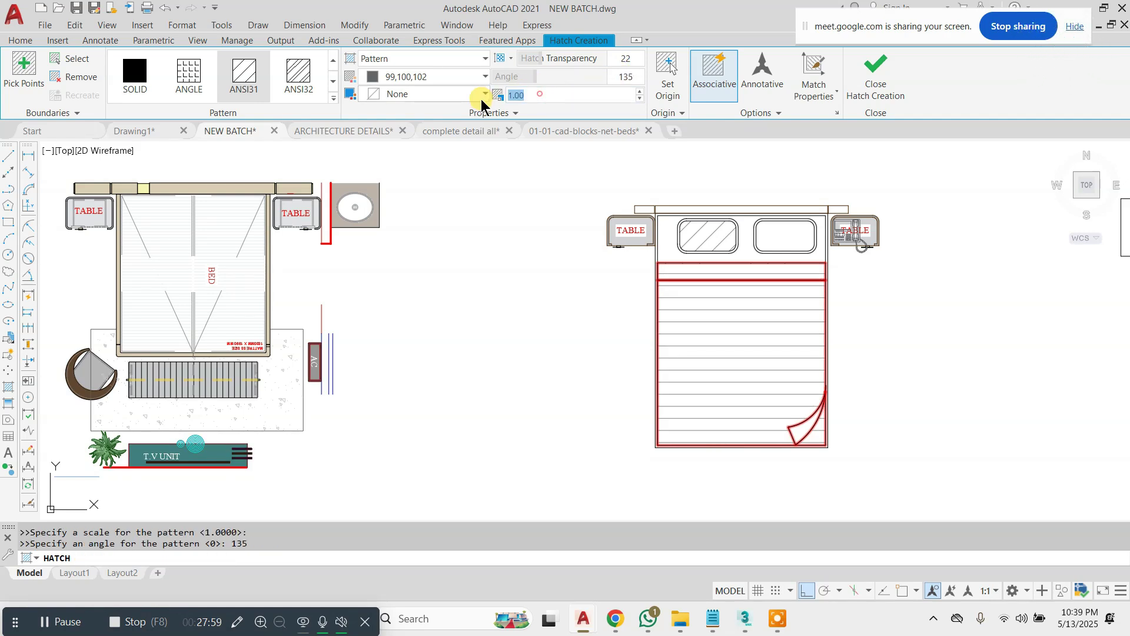
{"action": "type", "text": "0.2"}
{"action": "key", "text": "Return"}
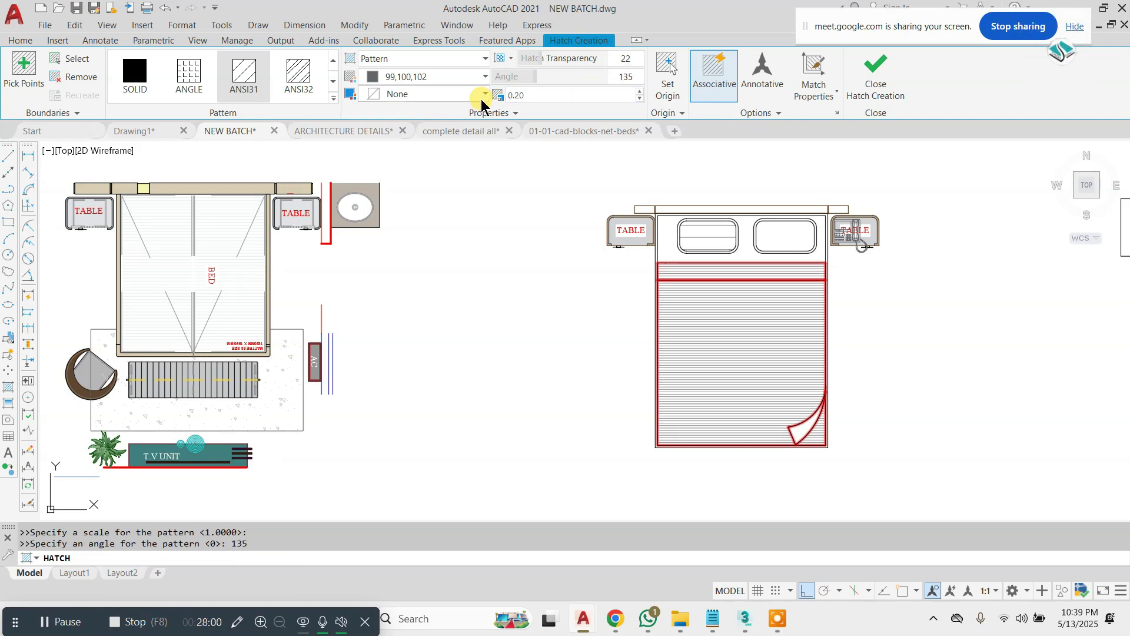
- Color the blanket hatch gray 147,149,152 and finish the hatch
{"action": "left_click", "coordinate": [453, 82]}
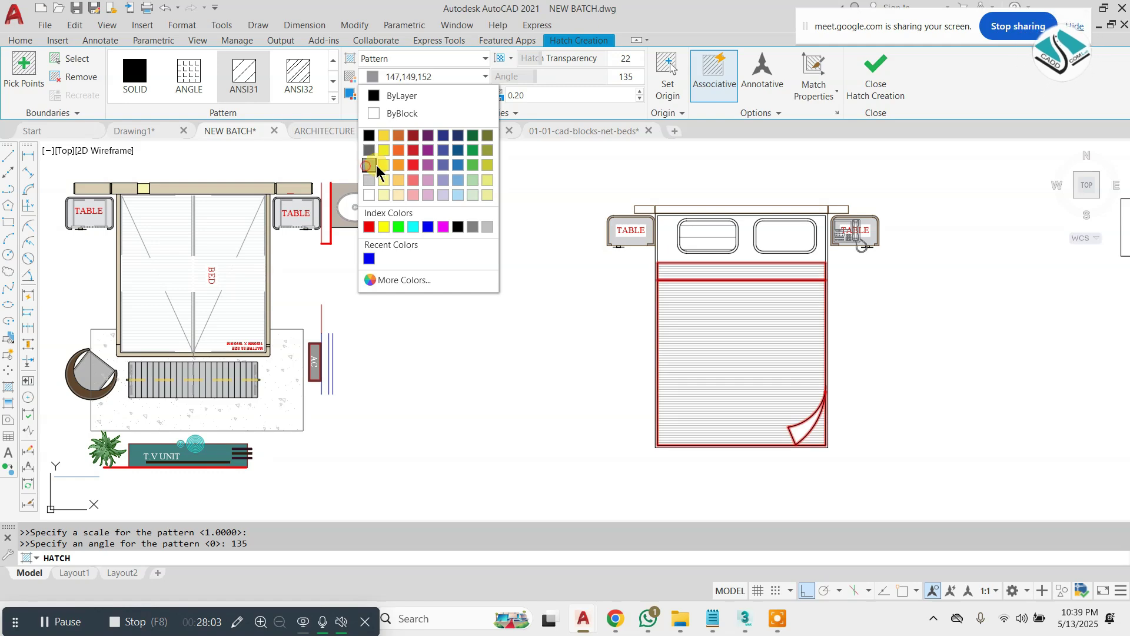
{"action": "left_click", "coordinate": [377, 166]}
{"action": "left_click", "coordinate": [876, 74]}
{"action": "key", "text": "Escape"}
{"action": "key", "text": "Escape"}
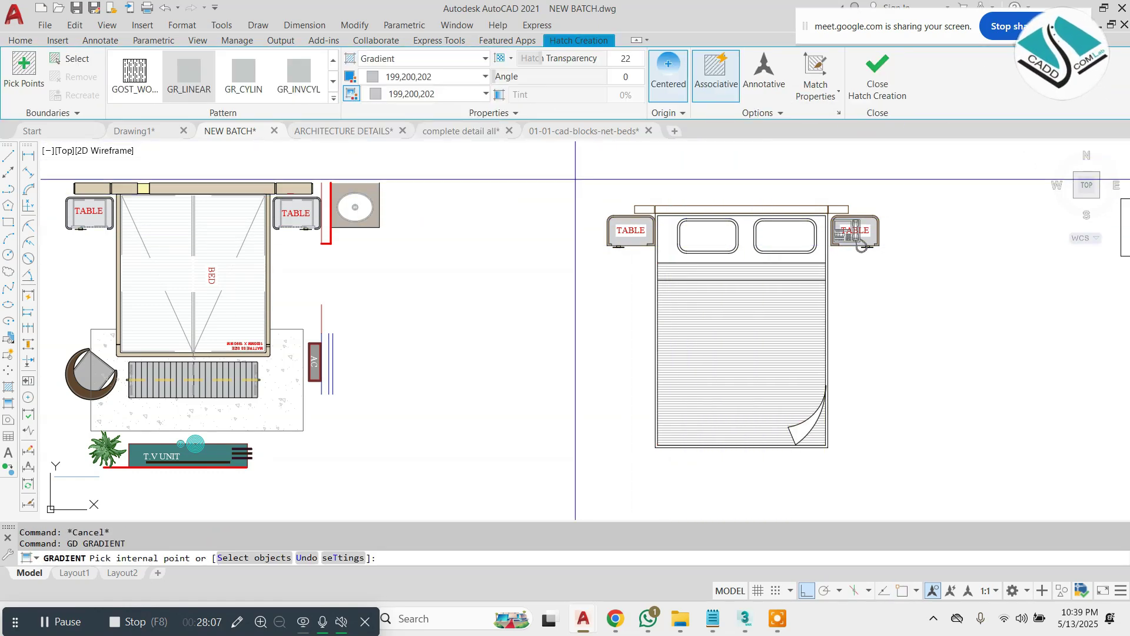
- Fill the three headboard sections with a linear gradient using 205,105,40 for both colors
{"action": "left_click", "coordinate": [428, 78]}
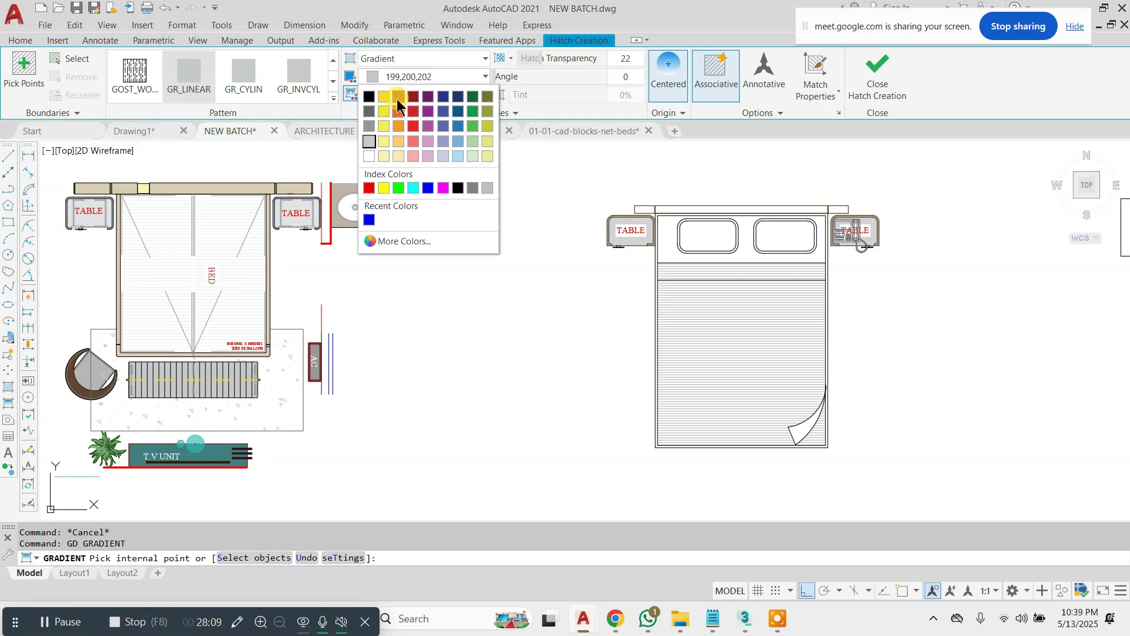
{"action": "left_click", "coordinate": [398, 104]}
{"action": "left_click", "coordinate": [429, 94]}
{"action": "left_click", "coordinate": [398, 110]}
{"action": "scroll", "coordinate": [682, 212], "scroll_direction": "up", "scroll_amount": 2}
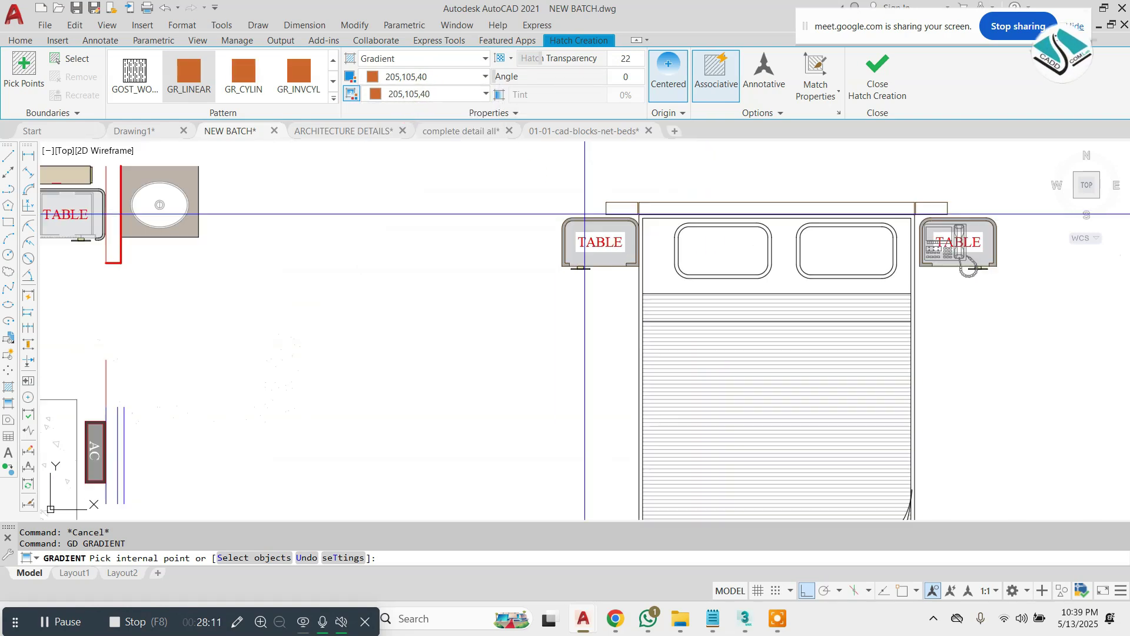
{"action": "left_click", "coordinate": [689, 210]}
{"action": "left_click", "coordinate": [925, 210]}
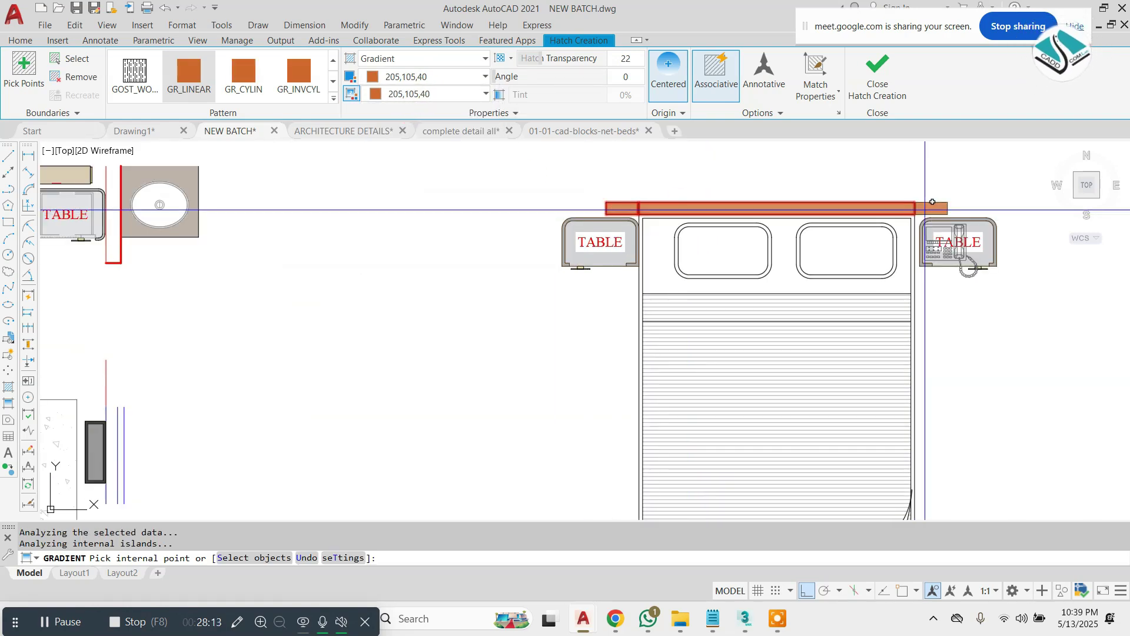
- Set the headboard gradient's transparency to 72 and finish the fill
{"action": "left_click", "coordinate": [532, 74]}
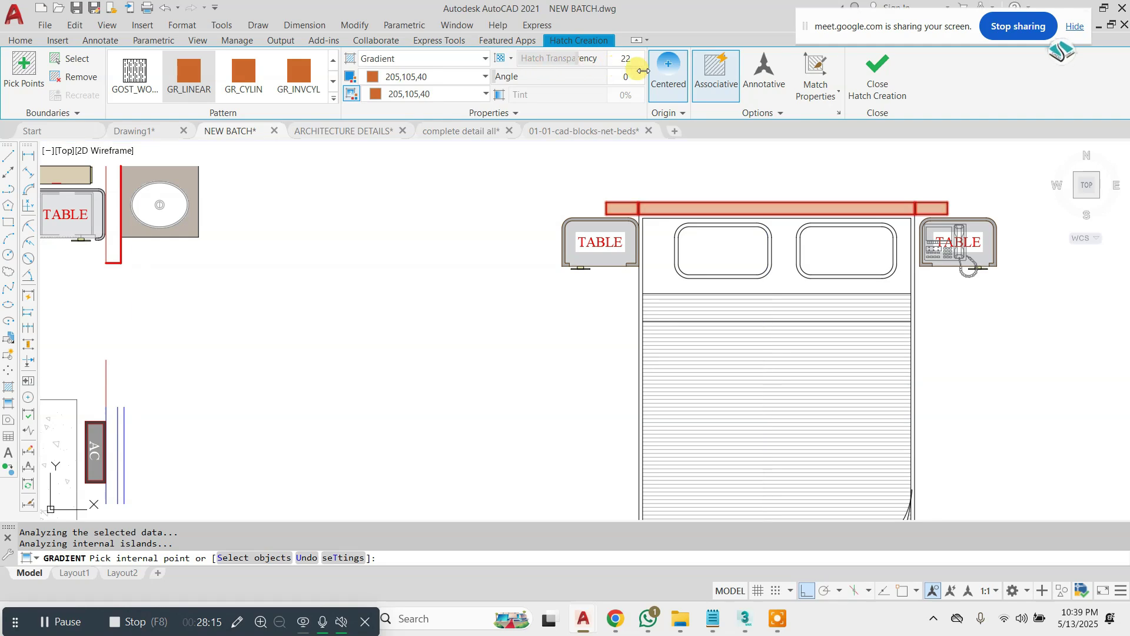
{"action": "left_click", "coordinate": [881, 86]}
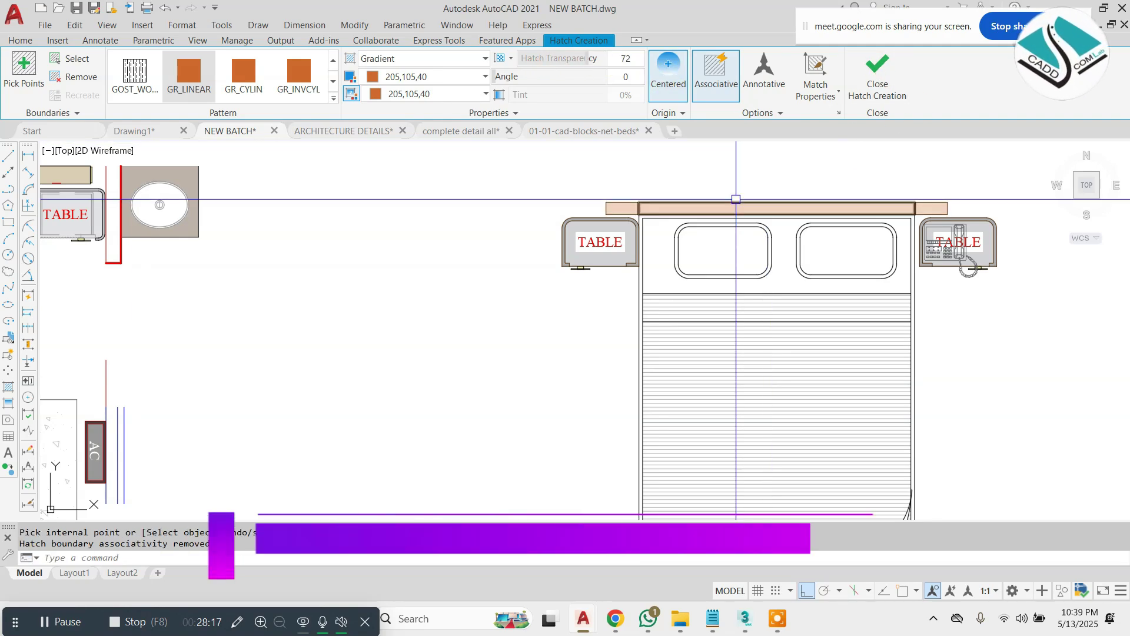
{"action": "scroll", "coordinate": [615, 214], "scroll_direction": "down", "scroll_amount": 4}
{"action": "scroll", "coordinate": [681, 223], "scroll_direction": "up", "scroll_amount": 2}
{"action": "key", "text": "Escape"}
- Copy the BED label from the furnished bed plan to the empty space right of the new bed
{"action": "scroll", "coordinate": [149, 270], "scroll_direction": "up", "scroll_amount": 4}
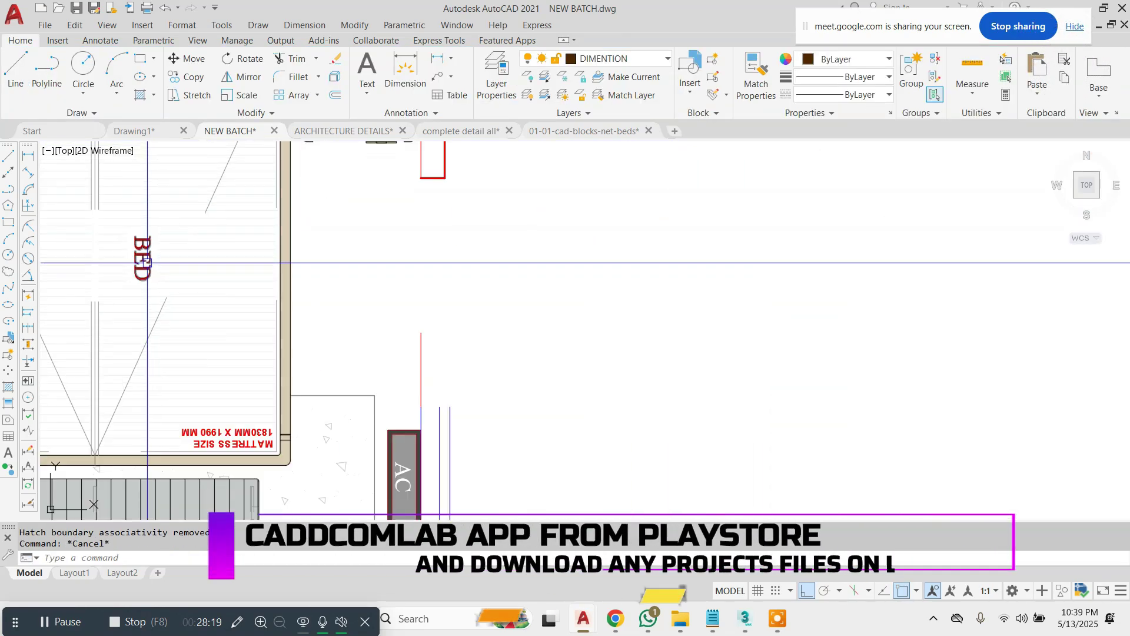
{"action": "left_click", "coordinate": [142, 259]}
{"action": "type", "text": "co"}
{"action": "key", "text": "Return"}
{"action": "left_click", "coordinate": [214, 263]}
{"action": "scroll", "coordinate": [214, 263], "scroll_direction": "down", "scroll_amount": 3}
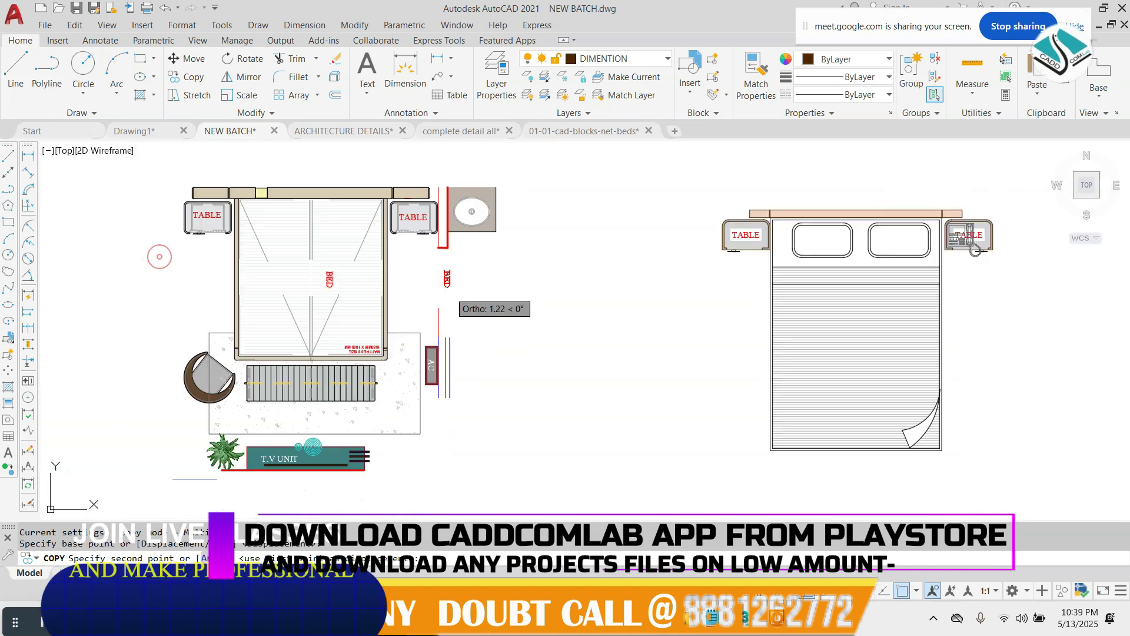
{"action": "scroll", "coordinate": [845, 247], "scroll_direction": "up", "scroll_amount": 4}
{"action": "key", "text": "Escape"}
- Rotate the copied BED label so that it reads horizontally
{"action": "left_click", "coordinate": [845, 247]}
{"action": "left_click", "coordinate": [805, 275]}
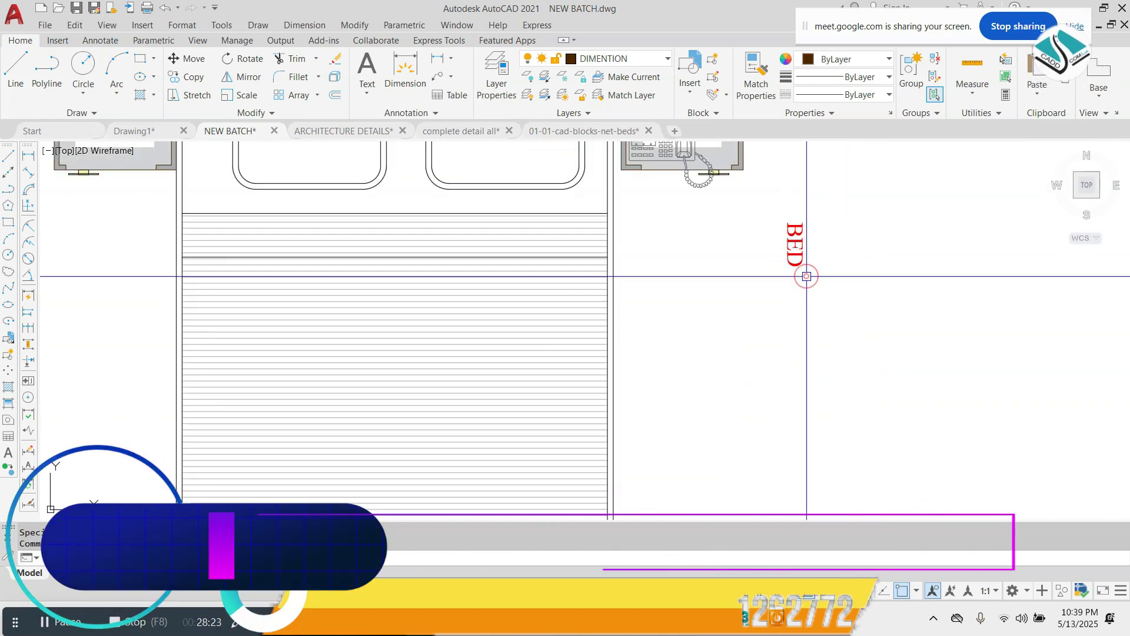
{"action": "left_click", "coordinate": [840, 248]}
{"action": "left_click", "coordinate": [761, 266]}
{"action": "type", "text": "ro"}
{"action": "key", "text": "Return"}
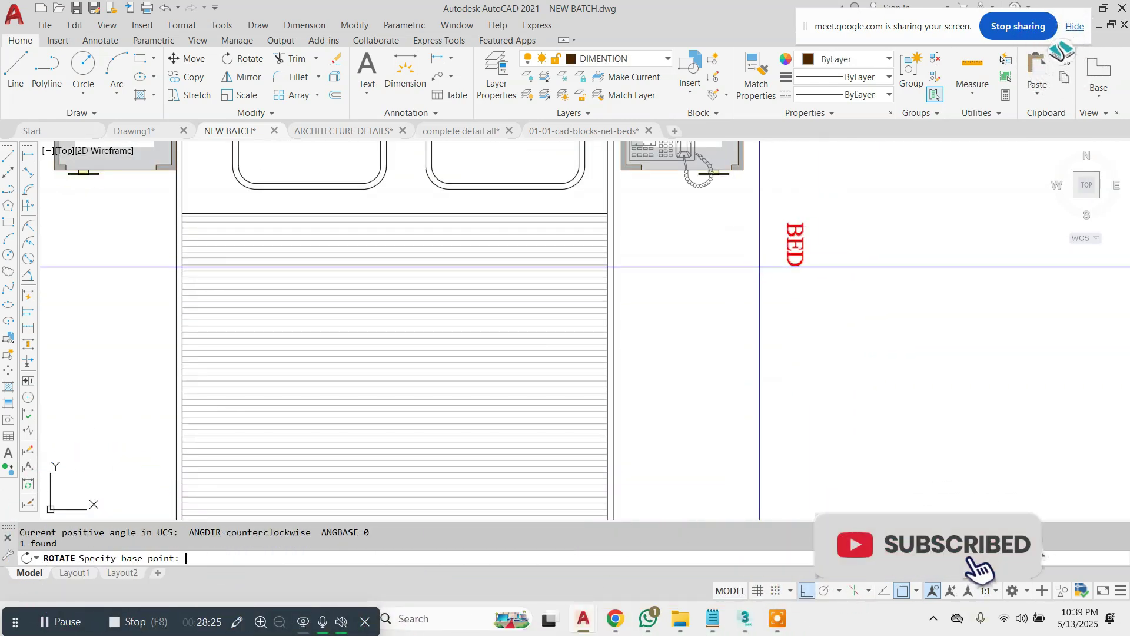
{"action": "left_click", "coordinate": [804, 223]}
{"action": "left_click", "coordinate": [842, 226]}
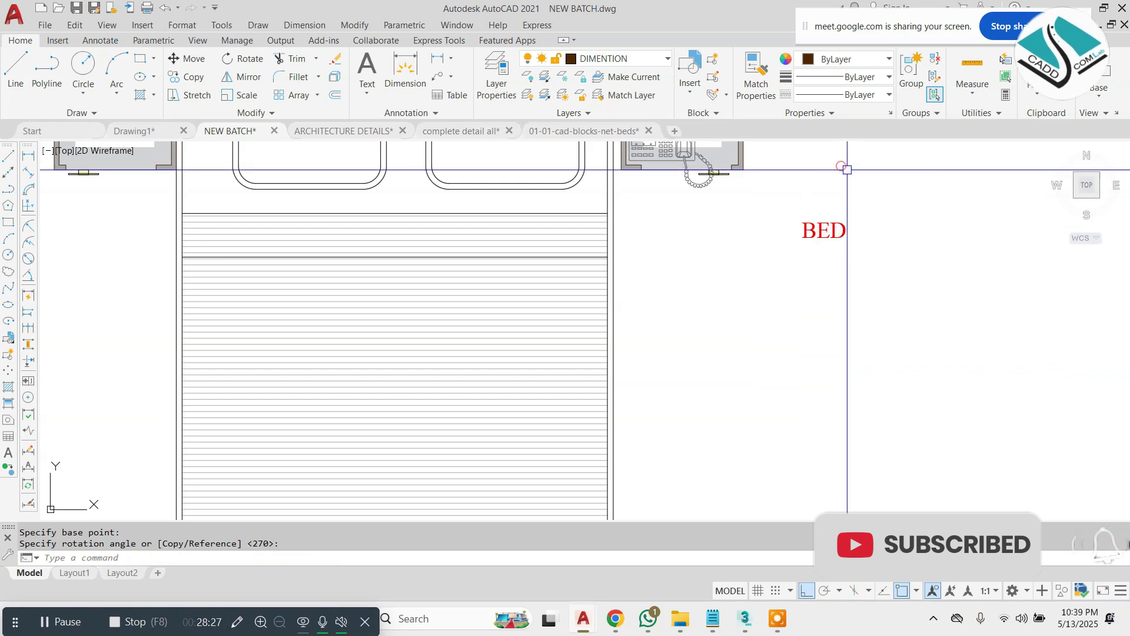
- Move the BED label freely to the middle of the blanket with ortho off and scale it up
{"action": "left_click", "coordinate": [888, 220]}
{"action": "left_click", "coordinate": [802, 288]}
{"action": "type", "text": "m"}
{"action": "key", "text": "Return"}
{"action": "left_click", "coordinate": [829, 228]}
{"action": "left_click", "coordinate": [807, 585]}
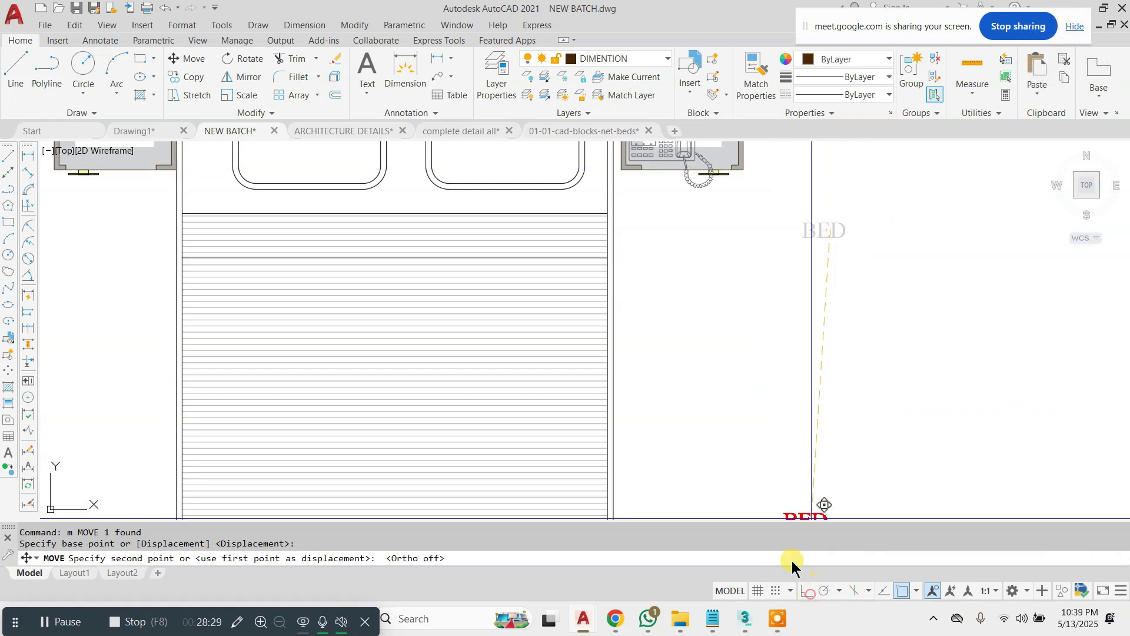
{"action": "middle_click_drag", "start_coordinate": [407, 442], "coordinate": [523, 322]}
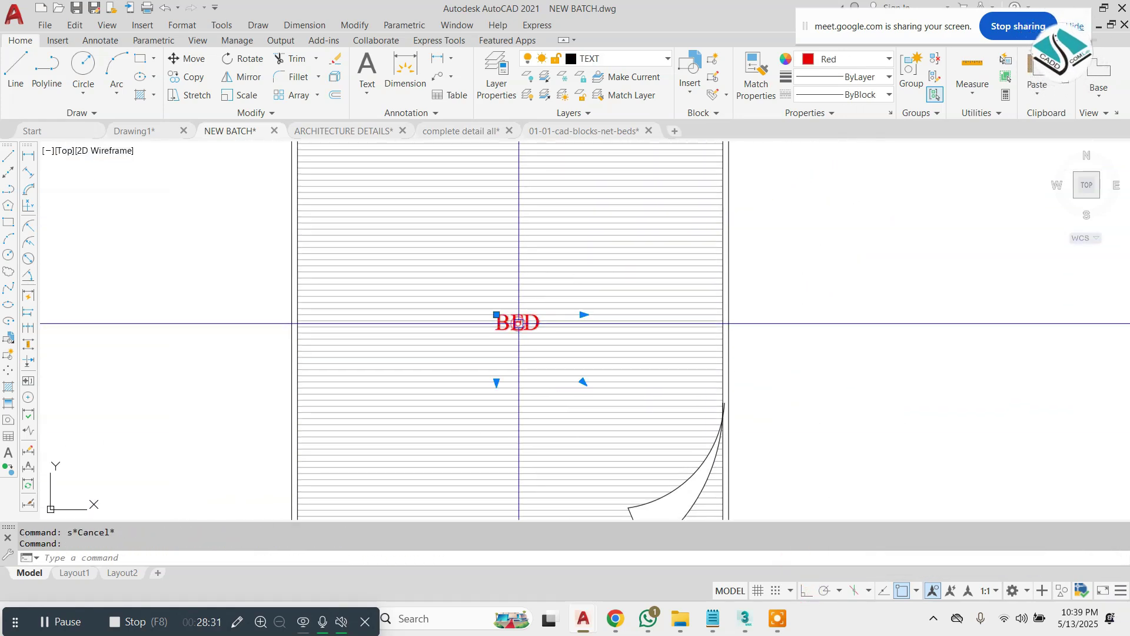
{"action": "key", "text": "Escape"}
{"action": "scroll", "coordinate": [575, 353], "scroll_direction": "down", "scroll_amount": 5}
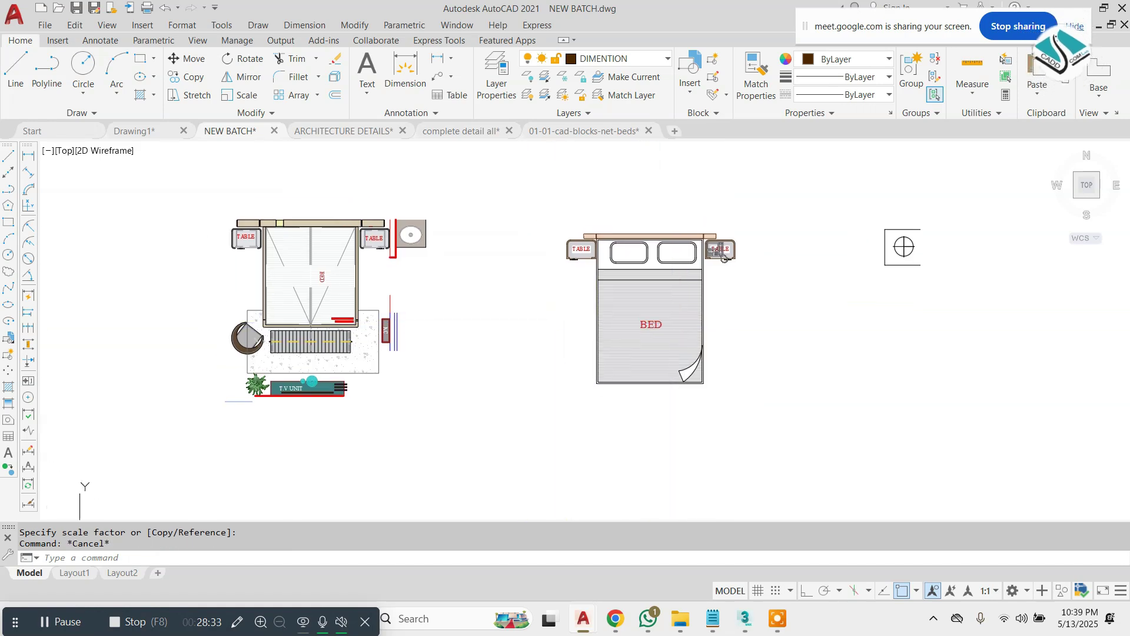
- Draw a rug rectangle across the lower half of the bed, extending past both sides and the foot
{"action": "scroll", "coordinate": [359, 365], "scroll_direction": "up", "scroll_amount": 2}
{"action": "middle_click_drag", "start_coordinate": [788, 351], "coordinate": [619, 328]}
{"action": "type", "text": "rec"}
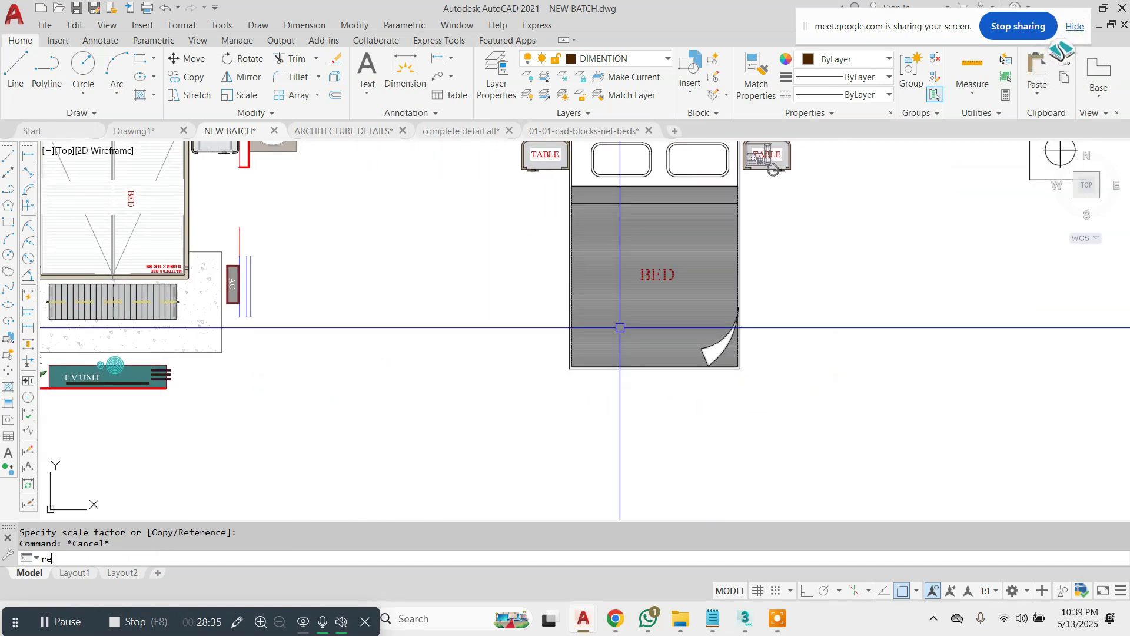
{"action": "key", "text": "Return"}
{"action": "left_click", "coordinate": [518, 266]}
{"action": "left_click", "coordinate": [783, 386]}
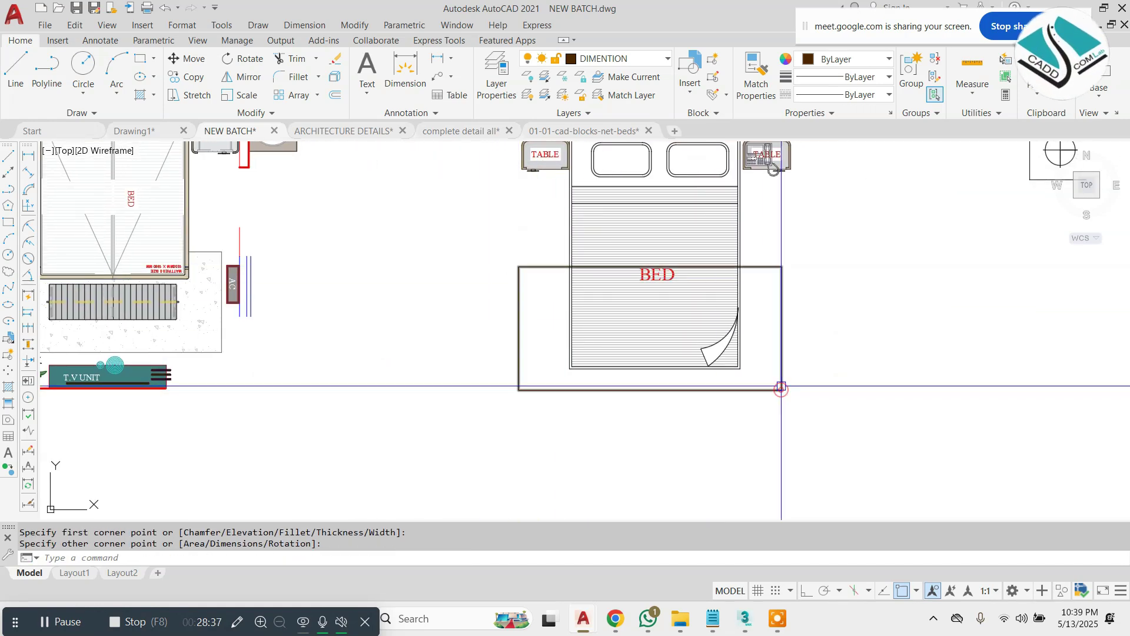
- Trim away the part of the rug rectangle's upper edge that crosses the bed and erase the leftover piece
{"action": "type", "text": "tr"}
{"action": "key", "text": "Return"}
{"action": "key", "text": "Return"}
{"action": "scroll", "coordinate": [597, 270], "scroll_direction": "up", "scroll_amount": 8}
{"action": "scroll", "coordinate": [853, 294], "scroll_direction": "down", "scroll_amount": 6}
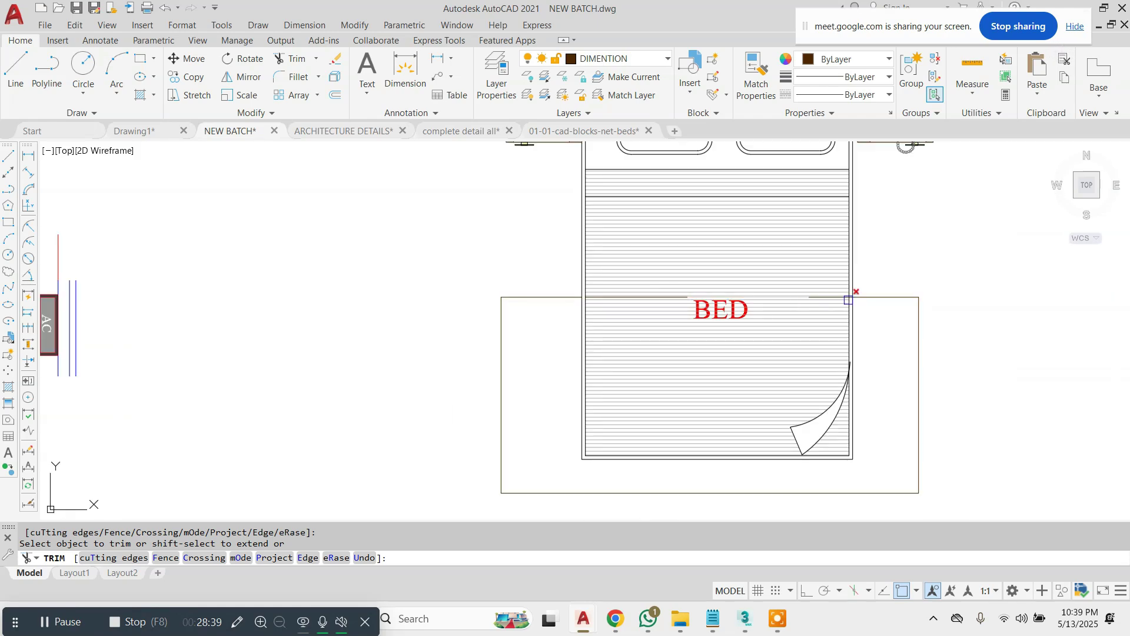
{"action": "scroll", "coordinate": [848, 289], "scroll_direction": "up", "scroll_amount": 6}
{"action": "key", "text": "Escape"}
{"action": "scroll", "coordinate": [848, 286], "scroll_direction": "down", "scroll_amount": 6}
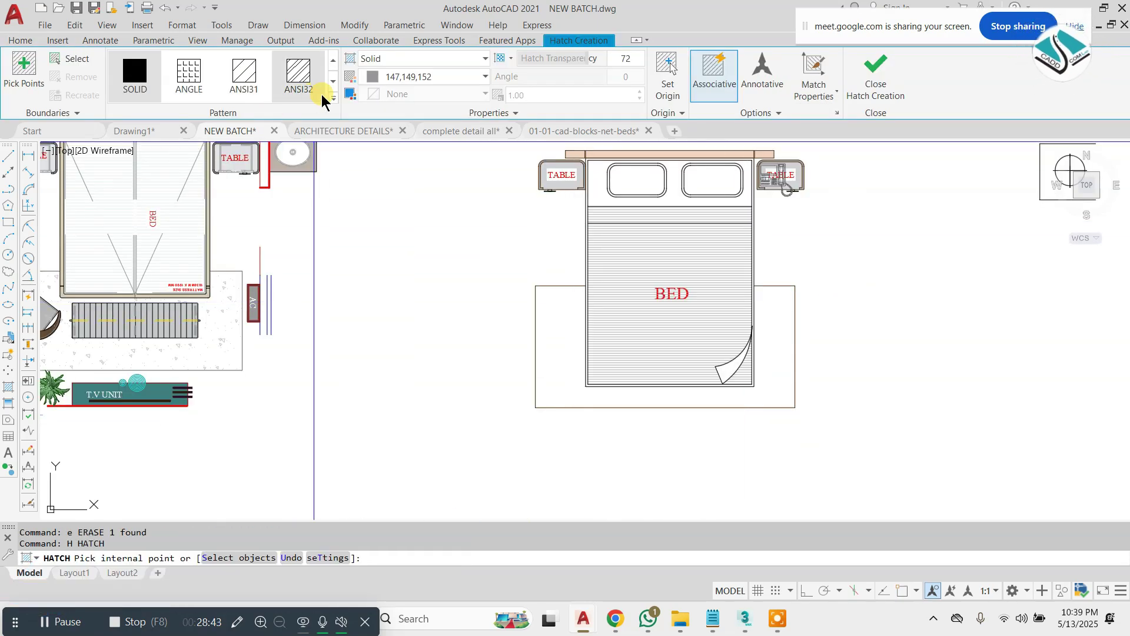
- Apply an AR-SAND hatch at scale 0.02 to the rug area around the bed
{"action": "left_click", "coordinate": [335, 98]}
{"action": "scroll", "coordinate": [270, 159], "scroll_direction": "down", "scroll_amount": 1}
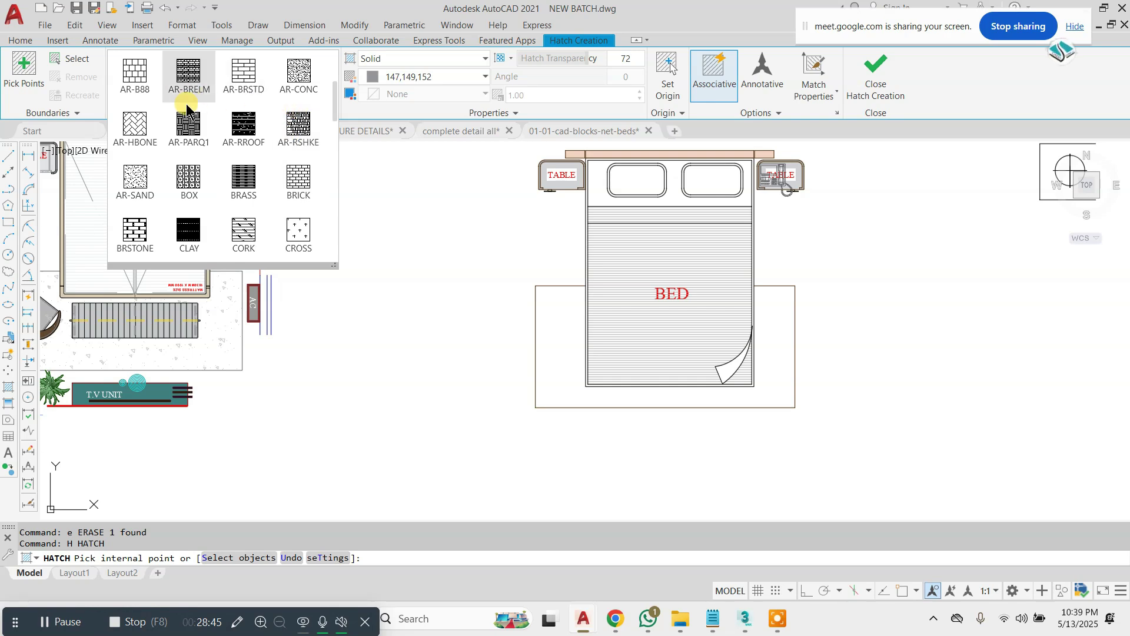
{"action": "left_click", "coordinate": [144, 182]}
{"action": "left_click", "coordinate": [542, 333]}
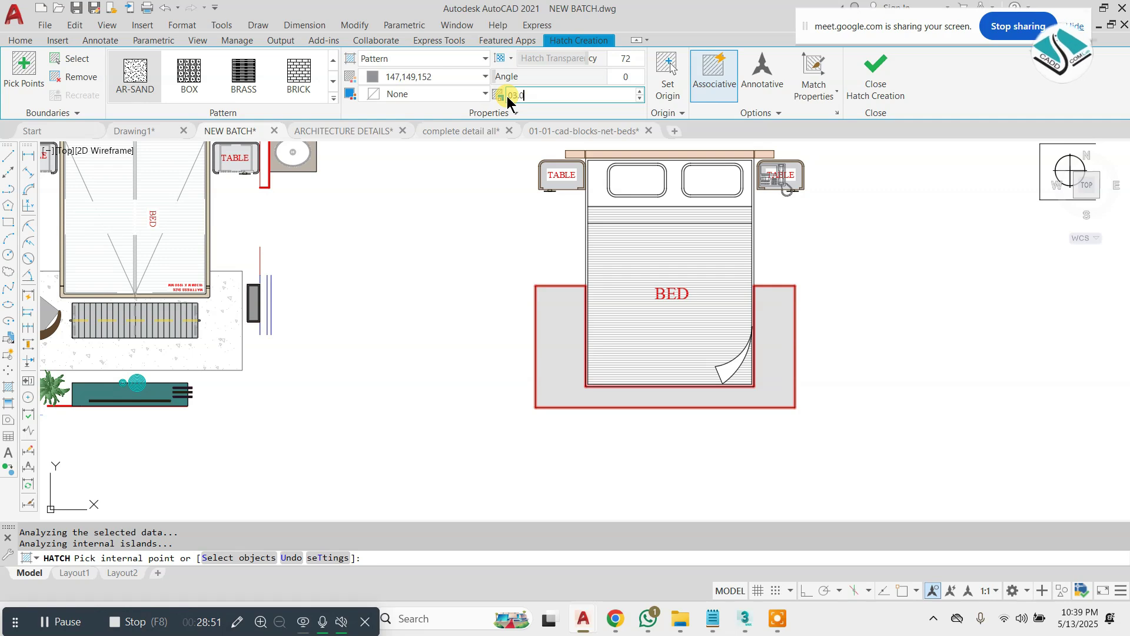
{"action": "scroll", "coordinate": [558, 321], "scroll_direction": "up", "scroll_amount": 6}
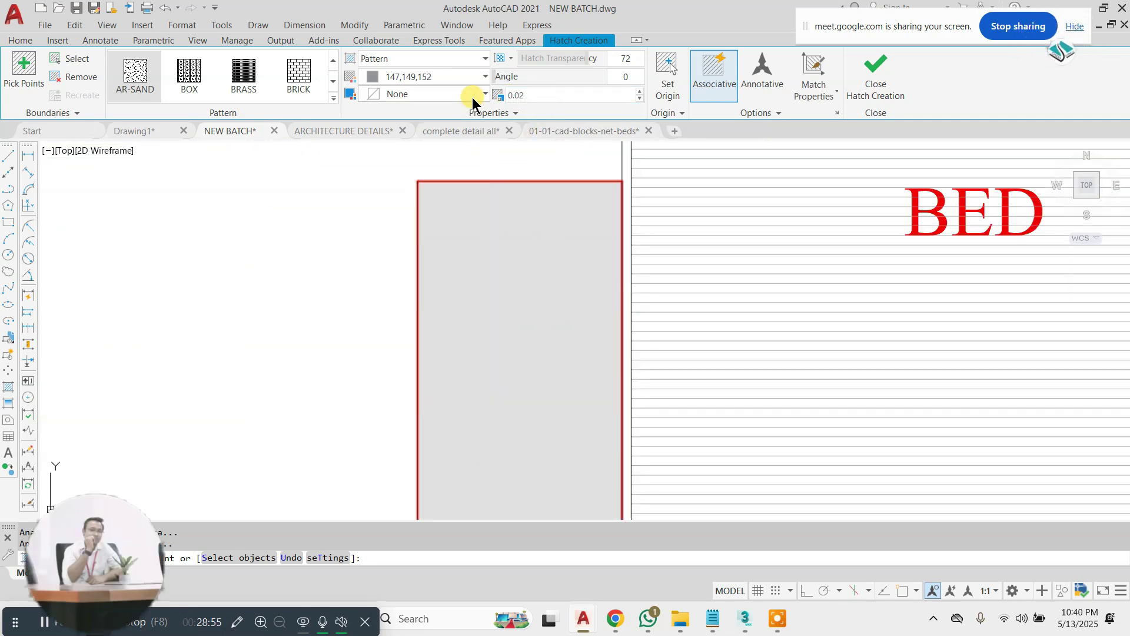
- Set the rug hatch colour to orange 242,103,34 and finish the hatch
{"action": "left_click", "coordinate": [424, 77]}
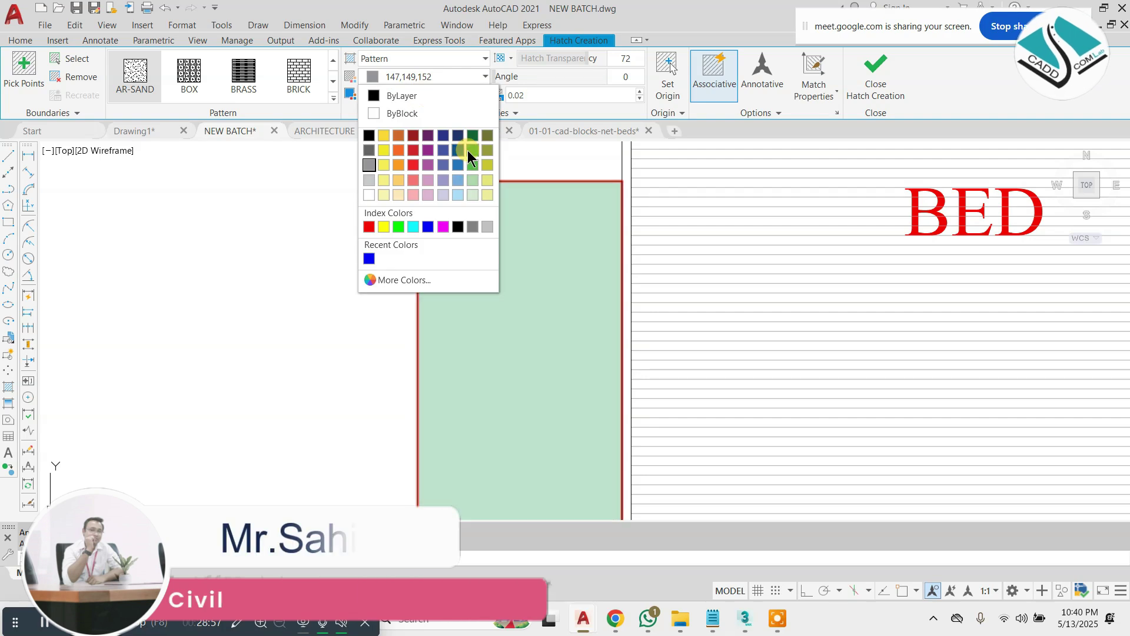
{"action": "left_click", "coordinate": [398, 150]}
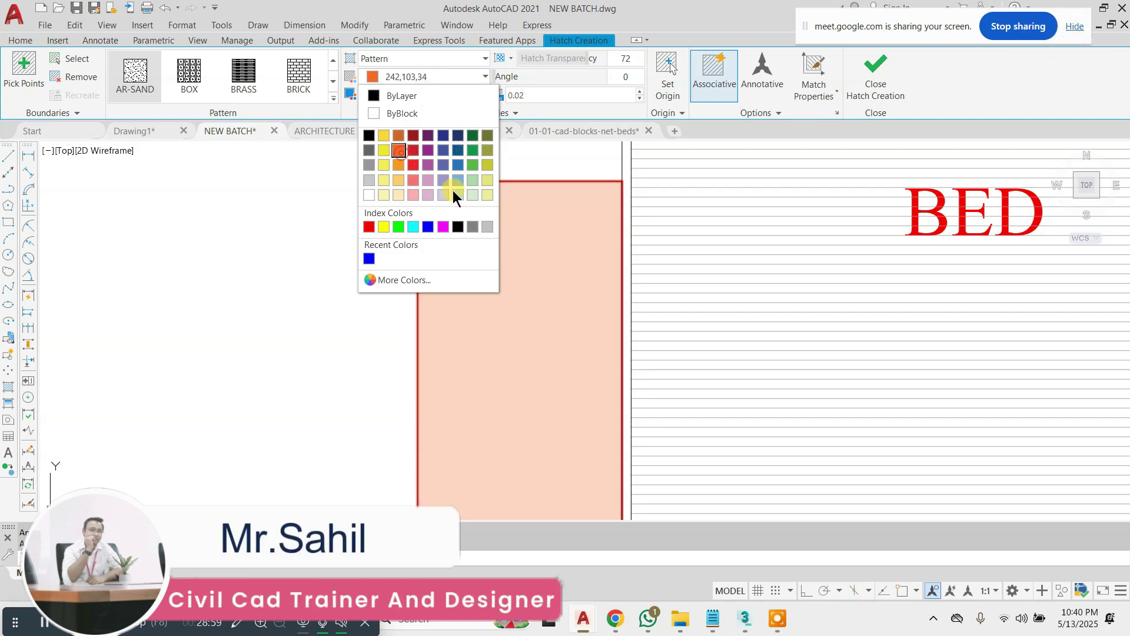
{"action": "scroll", "coordinate": [512, 159], "scroll_direction": "down", "scroll_amount": 6}
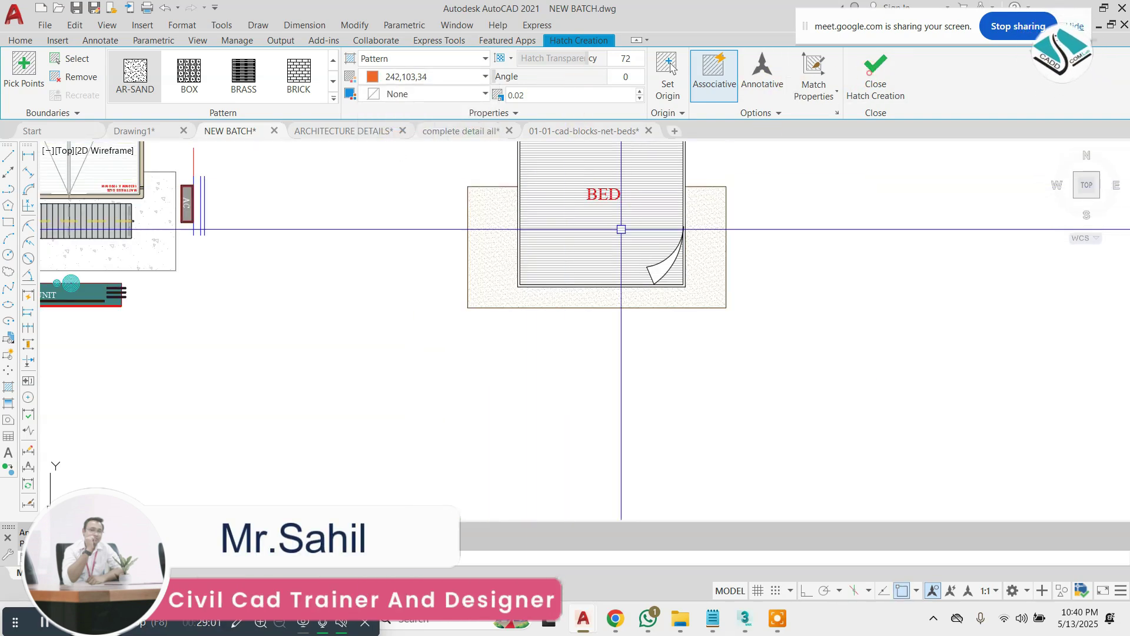
{"action": "left_click", "coordinate": [873, 74]}
{"action": "scroll", "coordinate": [775, 452], "scroll_direction": "down", "scroll_amount": 2}
{"action": "scroll", "coordinate": [591, 224], "scroll_direction": "up", "scroll_amount": 2}
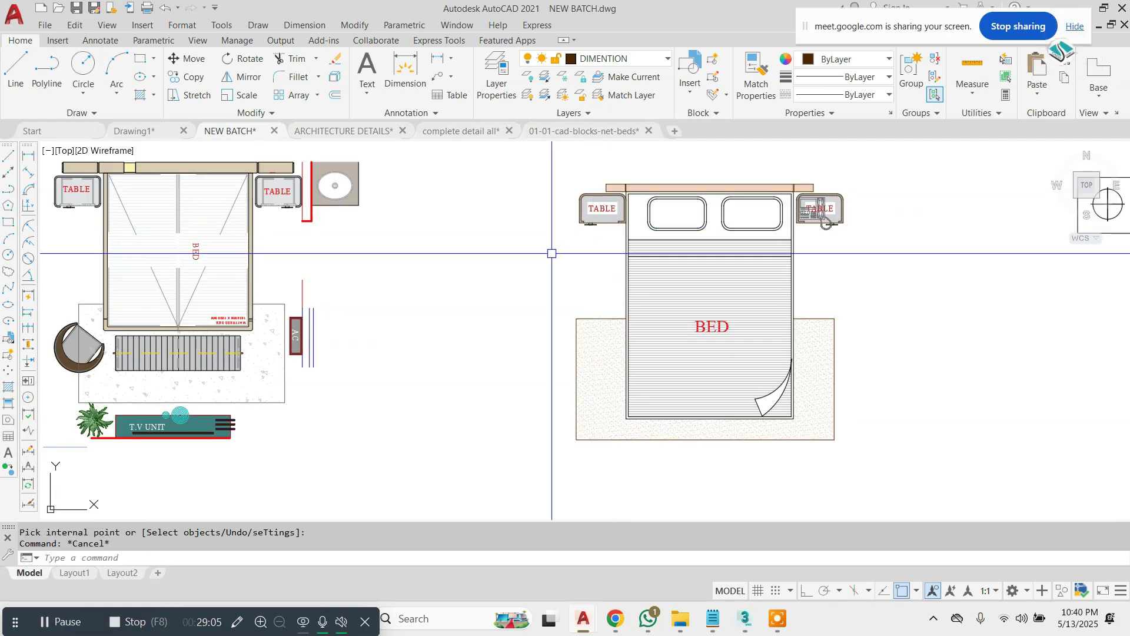
- Examine the bed designs in the 01-01-cad-blocks-net-beds drawing and return to the NEW BATCH drawing
{"action": "scroll", "coordinate": [524, 256], "scroll_direction": "down", "scroll_amount": 2}
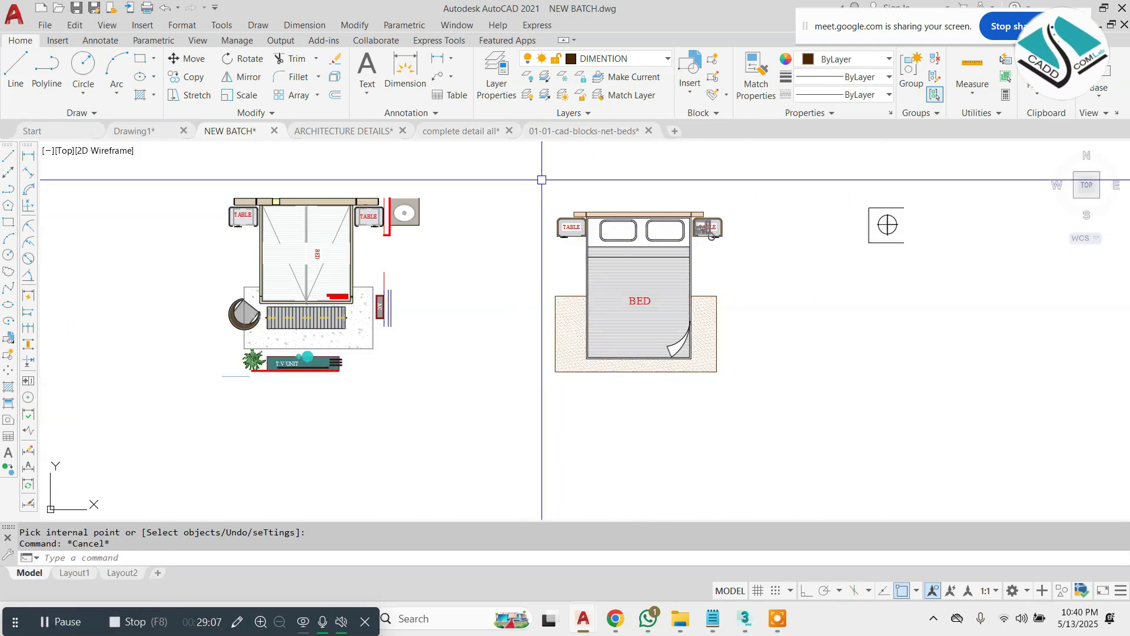
{"action": "left_click", "coordinate": [585, 131]}
{"action": "scroll", "coordinate": [679, 230], "scroll_direction": "down", "scroll_amount": 4}
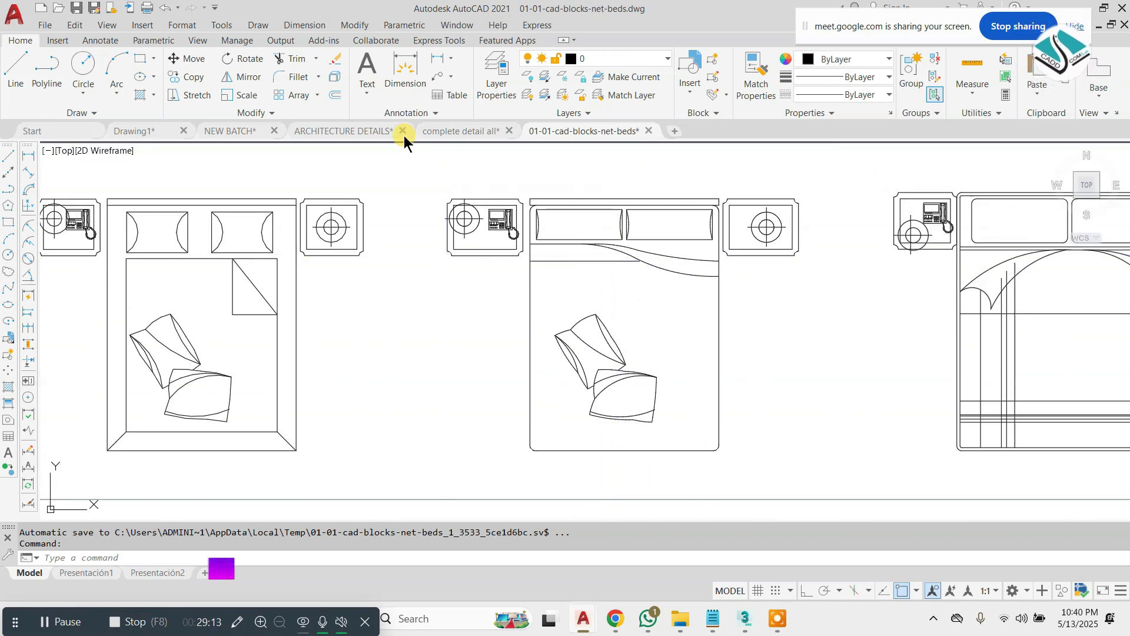
{"action": "left_click", "coordinate": [232, 132]}
{"action": "scroll", "coordinate": [630, 274], "scroll_direction": "up", "scroll_amount": 2}
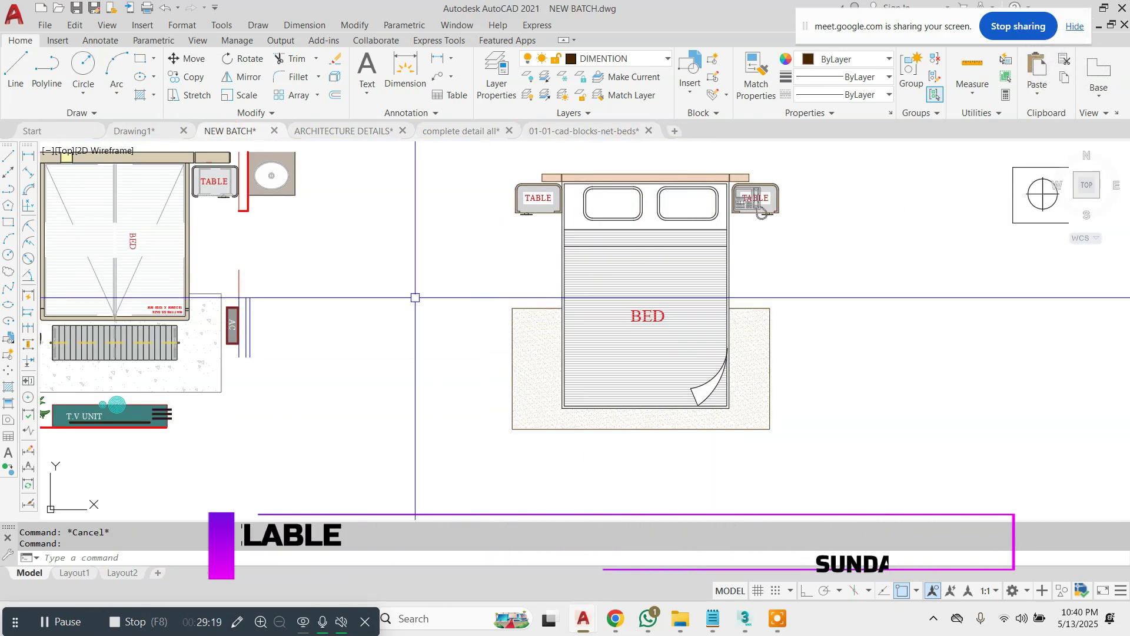
{"action": "scroll", "coordinate": [488, 296], "scroll_direction": "down", "scroll_amount": 2}
- Erase the AR-CONC hatch from the rug of the reference bedroom plan
{"action": "scroll", "coordinate": [221, 315], "scroll_direction": "up", "scroll_amount": 10}
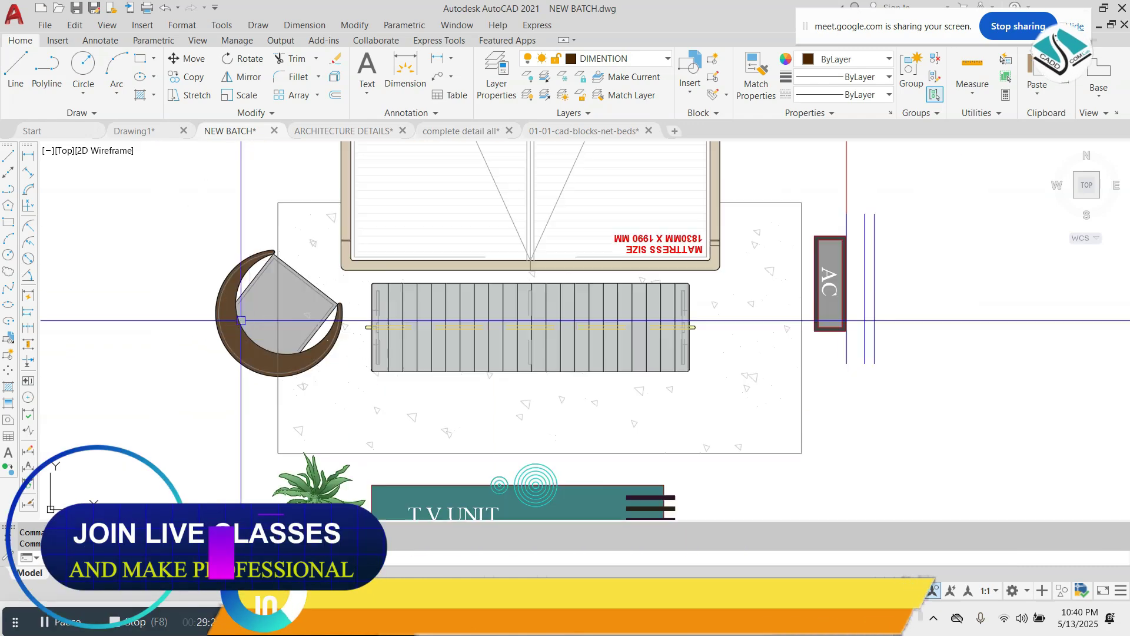
{"action": "left_click", "coordinate": [354, 259]}
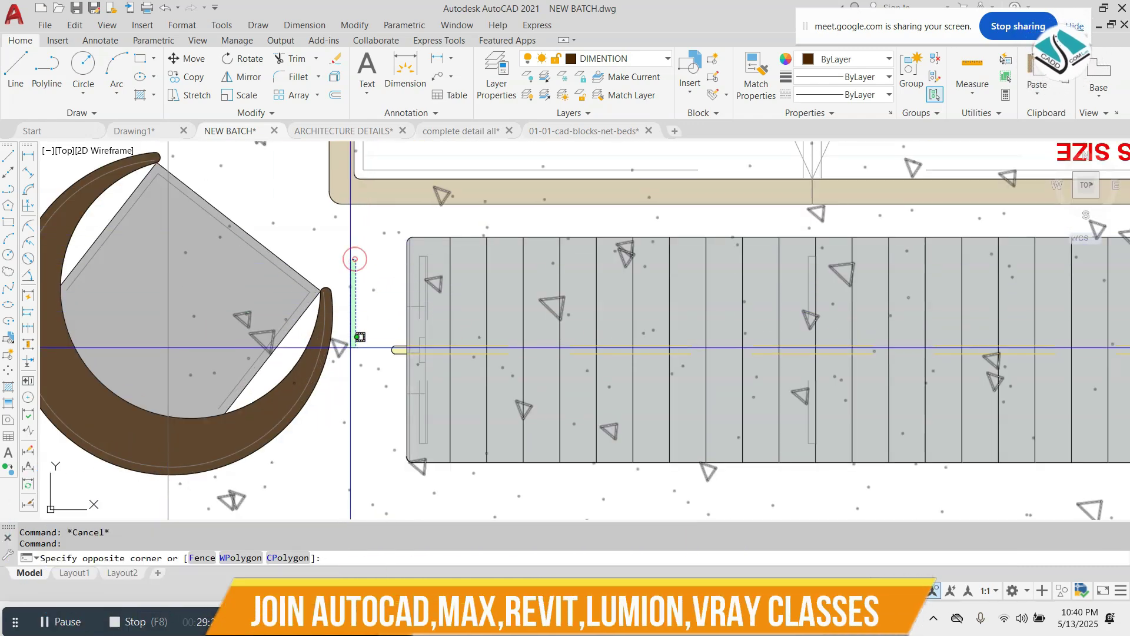
{"action": "left_click", "coordinate": [348, 351]}
{"action": "type", "text": "e"}
{"action": "key", "text": "Return"}
{"action": "scroll", "coordinate": [369, 259], "scroll_direction": "down", "scroll_amount": 2}
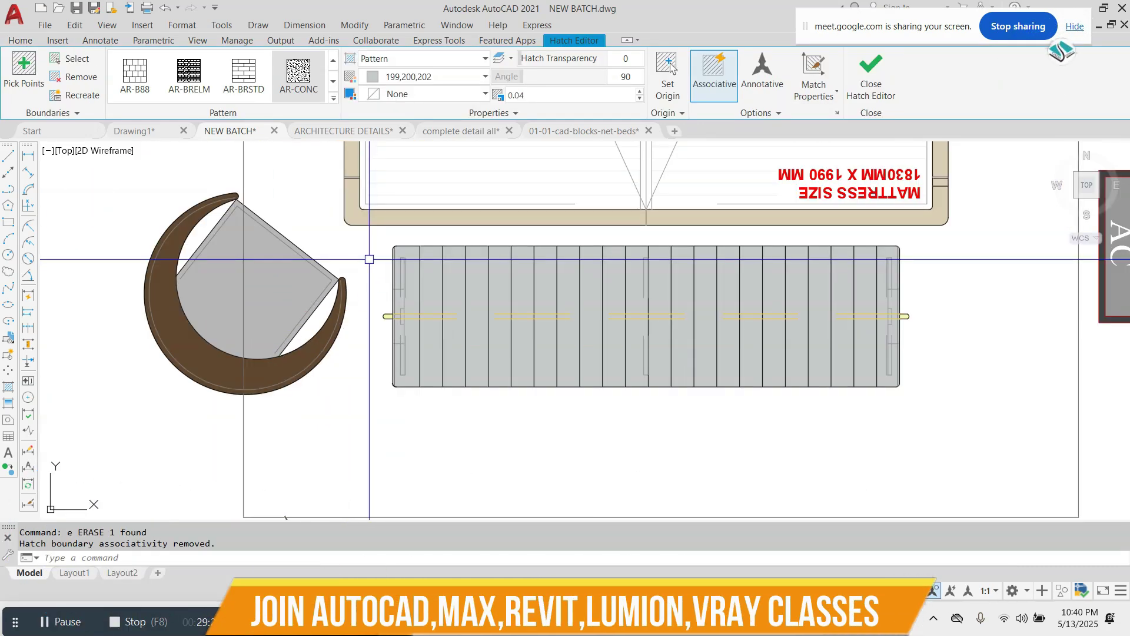
{"action": "key", "text": "Escape"}
- Copy the striped bench from the reference plan to the foot of the new bed, overlapping the rug's lower edge
{"action": "left_click", "coordinate": [361, 243]}
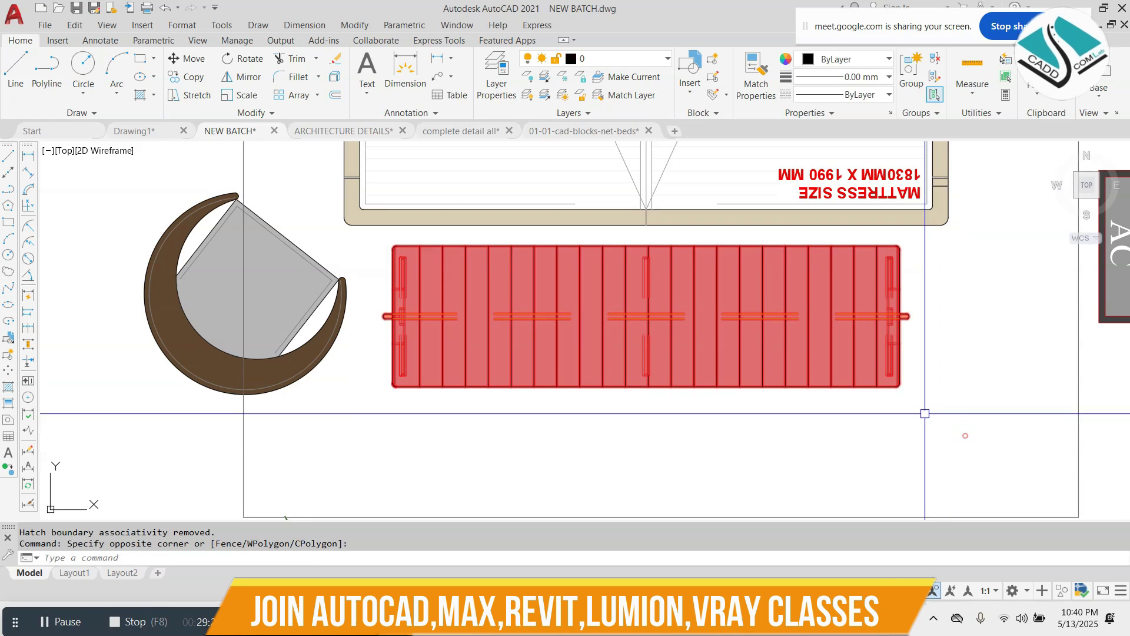
{"action": "left_click", "coordinate": [707, 353]}
{"action": "scroll", "coordinate": [506, 357], "scroll_direction": "down", "scroll_amount": 8}
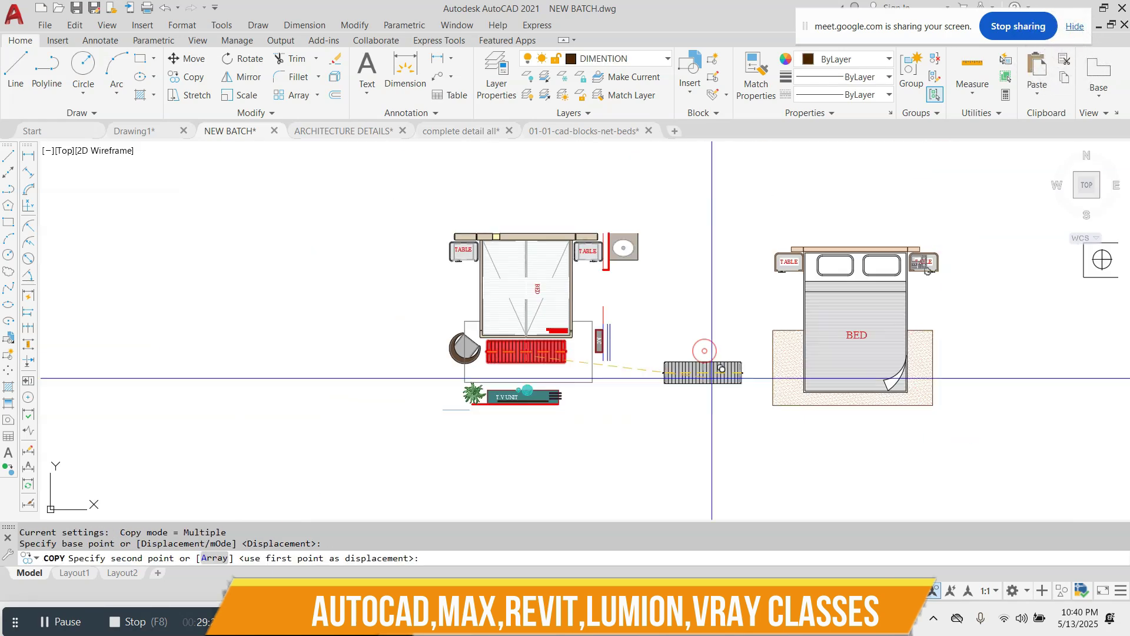
{"action": "scroll", "coordinate": [946, 384], "scroll_direction": "up", "scroll_amount": 8}
{"action": "scroll", "coordinate": [592, 393], "scroll_direction": "down", "scroll_amount": 2}
{"action": "middle_click_drag", "start_coordinate": [591, 394], "coordinate": [849, 266]}
{"action": "scroll", "coordinate": [824, 347], "scroll_direction": "down", "scroll_amount": 2}
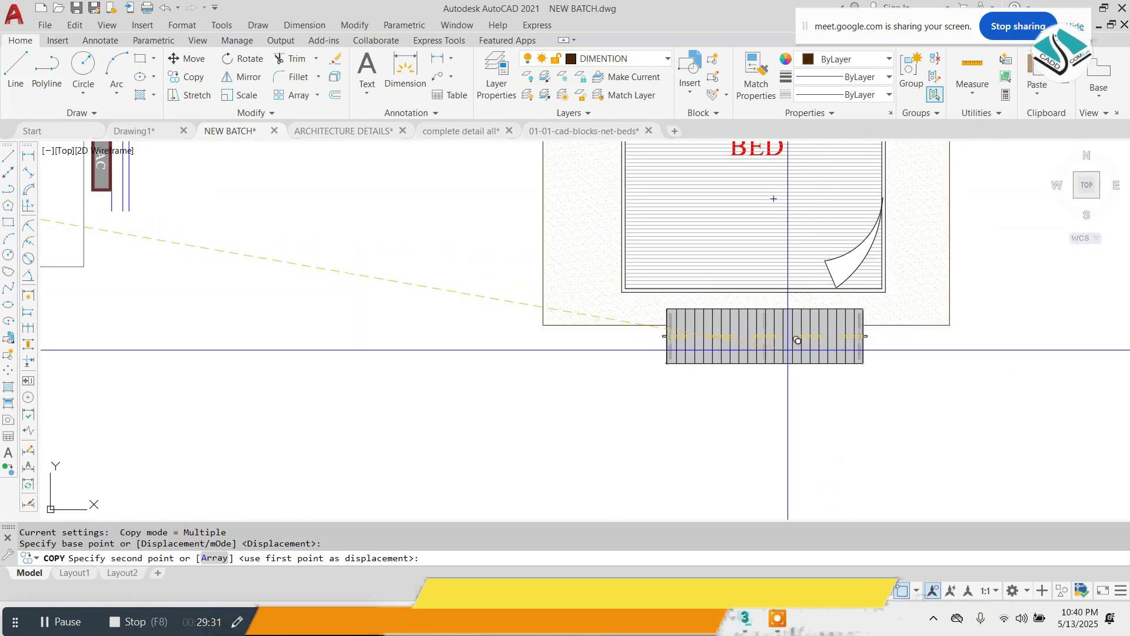
{"action": "left_click", "coordinate": [783, 346]}
{"action": "scroll", "coordinate": [783, 345], "scroll_direction": "down", "scroll_amount": 5}
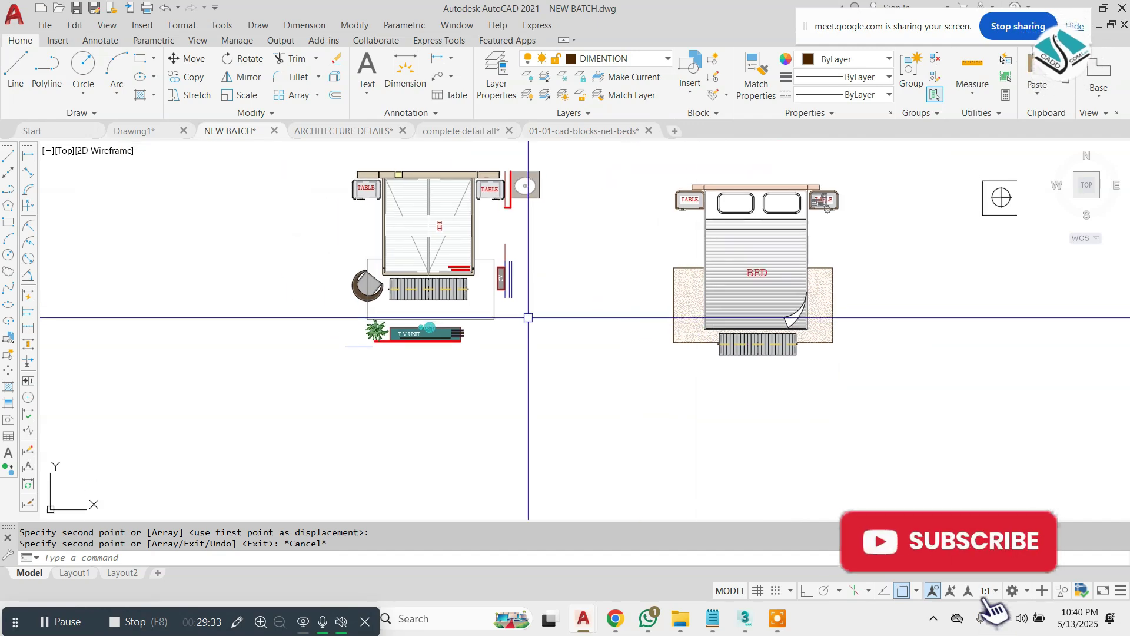
{"action": "scroll", "coordinate": [375, 283], "scroll_direction": "up", "scroll_amount": 6}
{"action": "key", "text": "Escape"}
{"action": "left_click", "coordinate": [190, 201]}
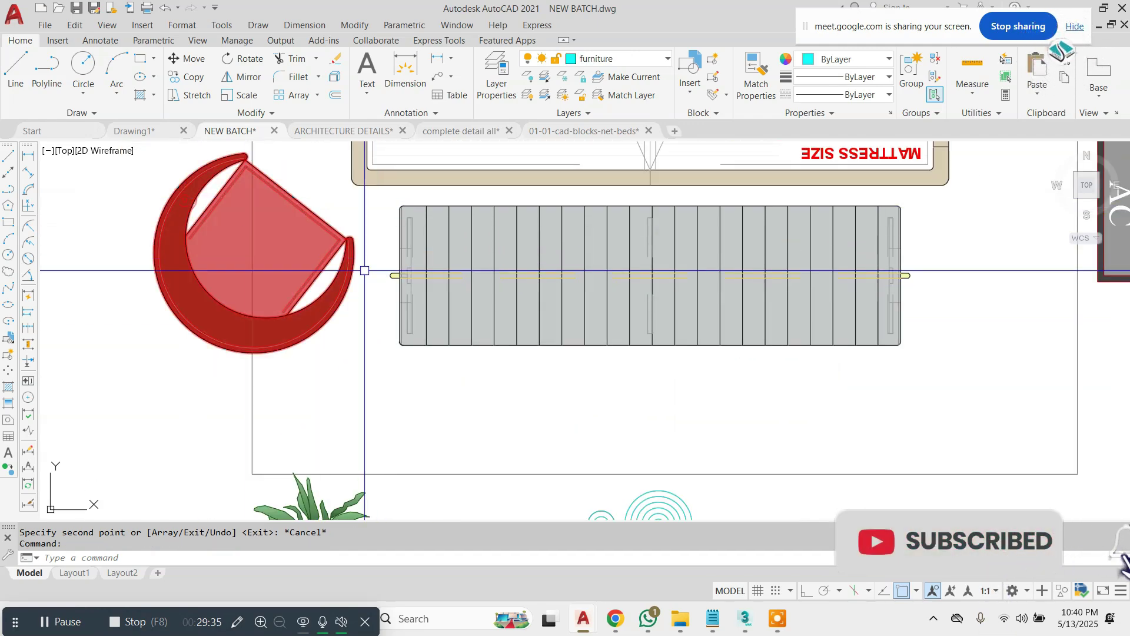
{"action": "type", "text": "m"}
{"action": "key", "text": "space"}
{"action": "left_click", "coordinate": [268, 240]}
{"action": "scroll", "coordinate": [268, 259], "scroll_direction": "down", "scroll_amount": 7}
{"action": "scroll", "coordinate": [524, 290], "scroll_direction": "up", "scroll_amount": 6}
{"action": "scroll", "coordinate": [618, 310], "scroll_direction": "down", "scroll_amount": 2}
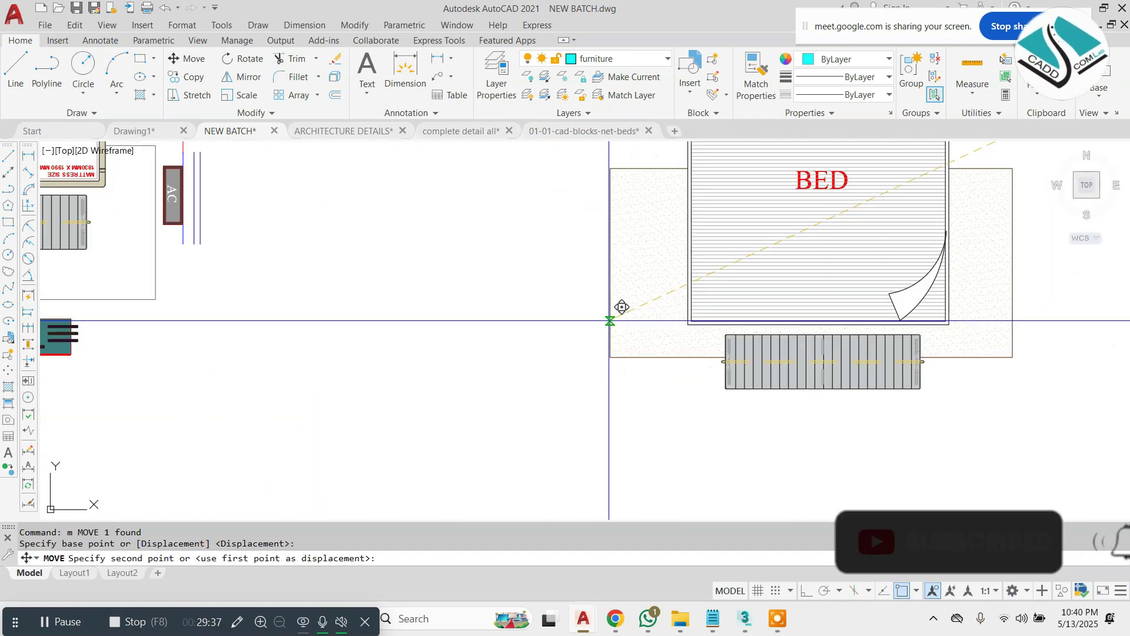
{"action": "scroll", "coordinate": [657, 363], "scroll_direction": "down", "scroll_amount": 4}
{"action": "key", "text": "Escape"}
{"action": "key", "text": "Escape"}
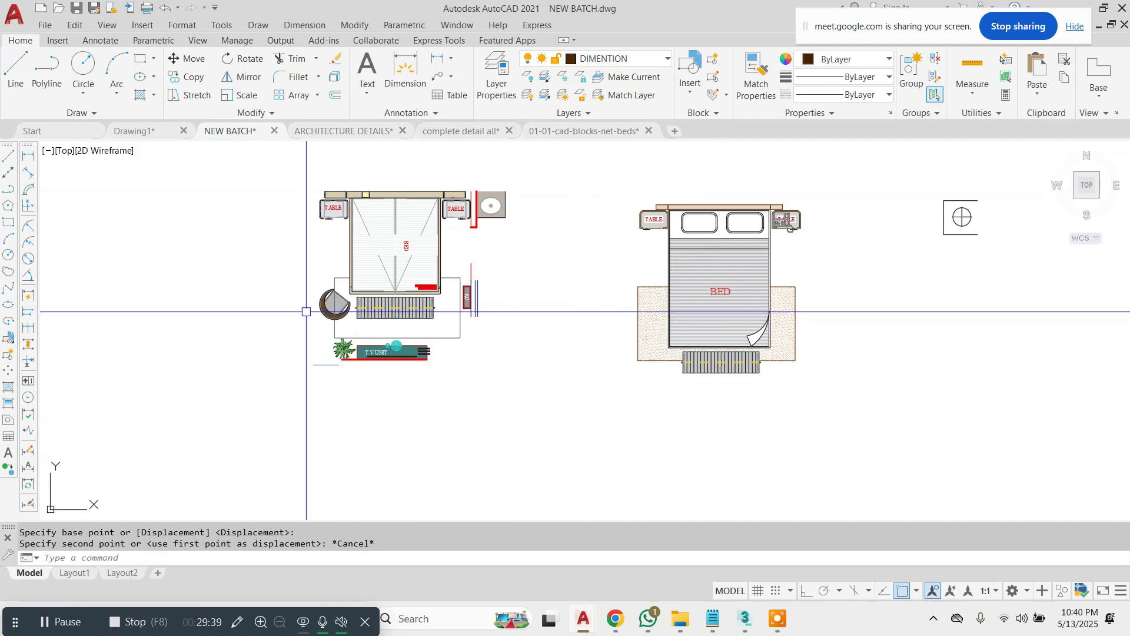
- Copy the round armchair from the reference plan to the lower-left corner of the new bed's rug
{"action": "left_click", "coordinate": [320, 307]}
{"action": "type", "text": "co"}
{"action": "key", "text": "space"}
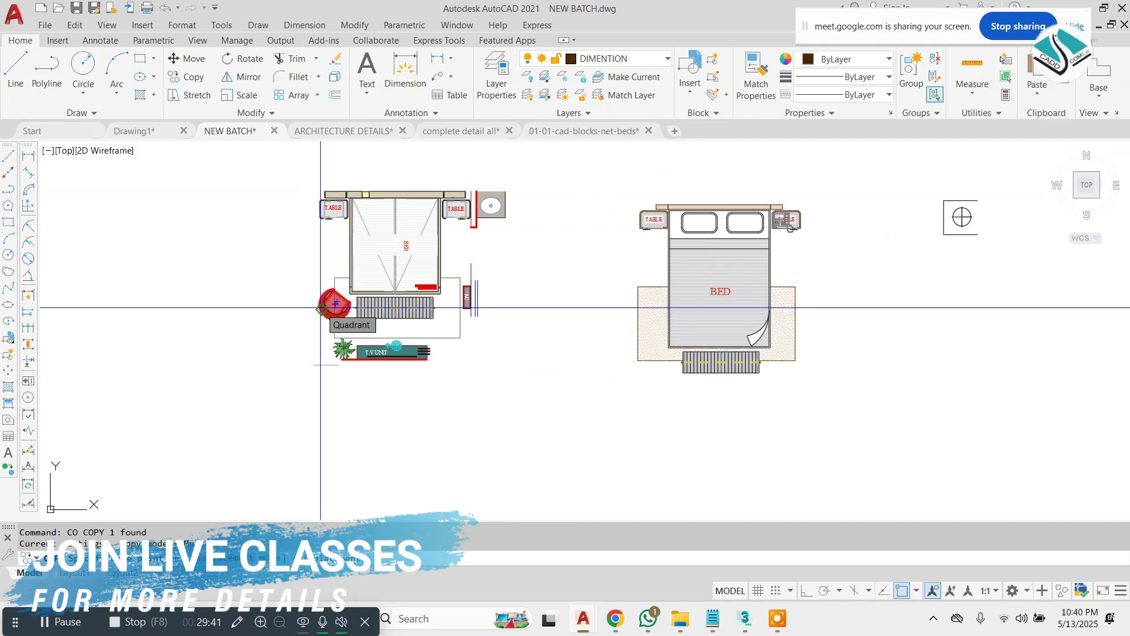
{"action": "left_click", "coordinate": [321, 307]}
{"action": "scroll", "coordinate": [665, 361], "scroll_direction": "up", "scroll_amount": 4}
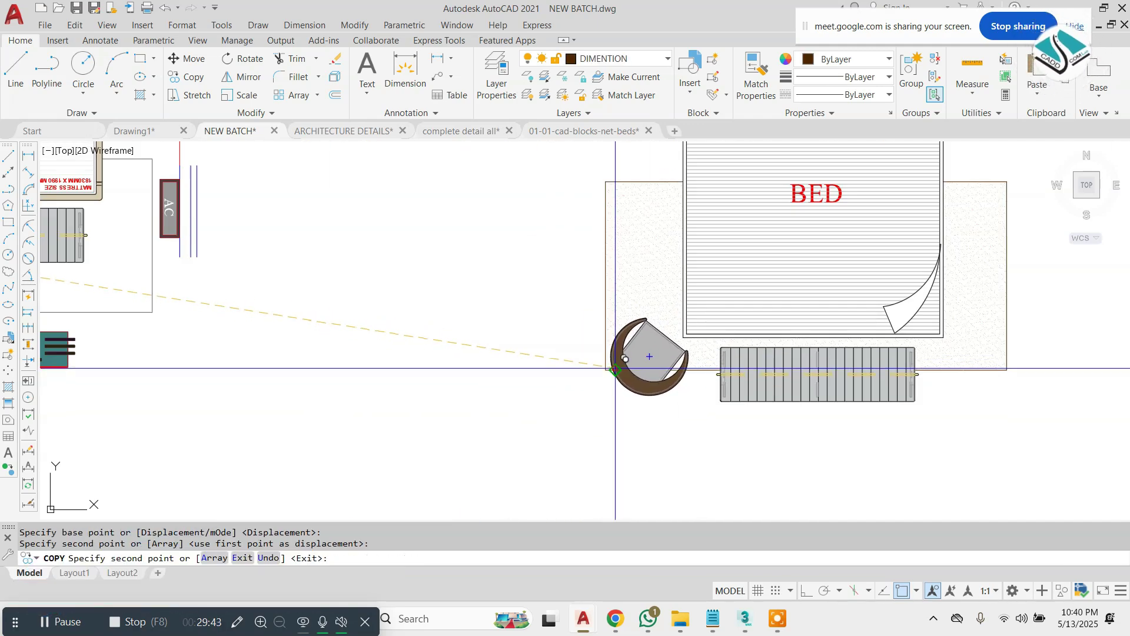
{"action": "scroll", "coordinate": [618, 370], "scroll_direction": "down", "scroll_amount": 3}
{"action": "key", "text": "Escape"}
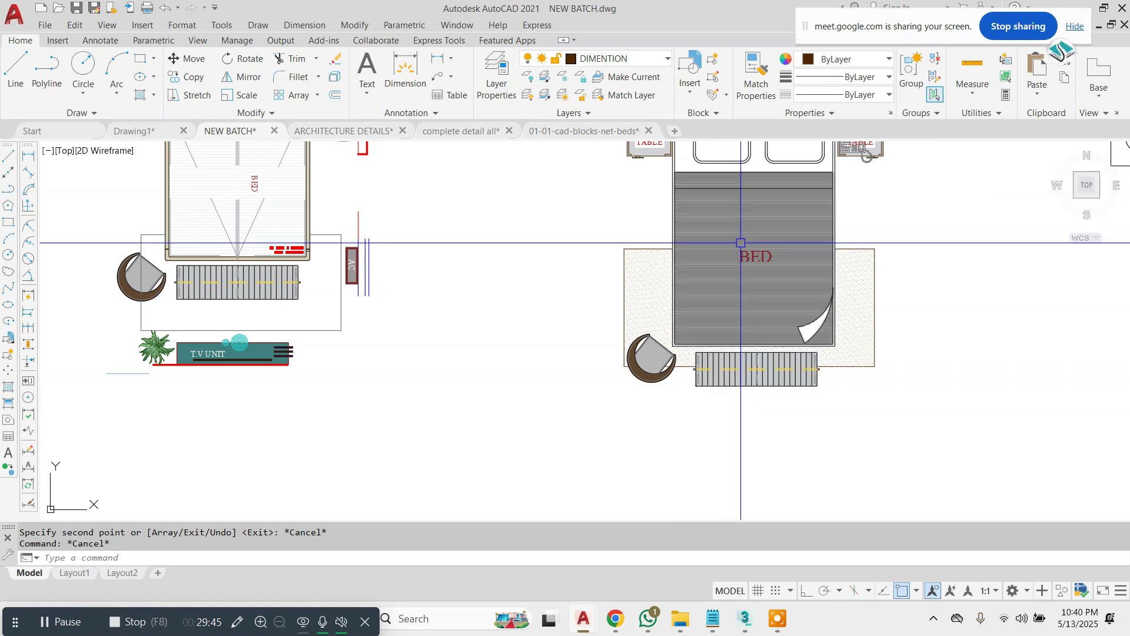
{"action": "key", "text": "Escape"}
- Copy the BED label onto the middle of the armchair seat
{"action": "scroll", "coordinate": [736, 265], "scroll_direction": "up", "scroll_amount": 3}
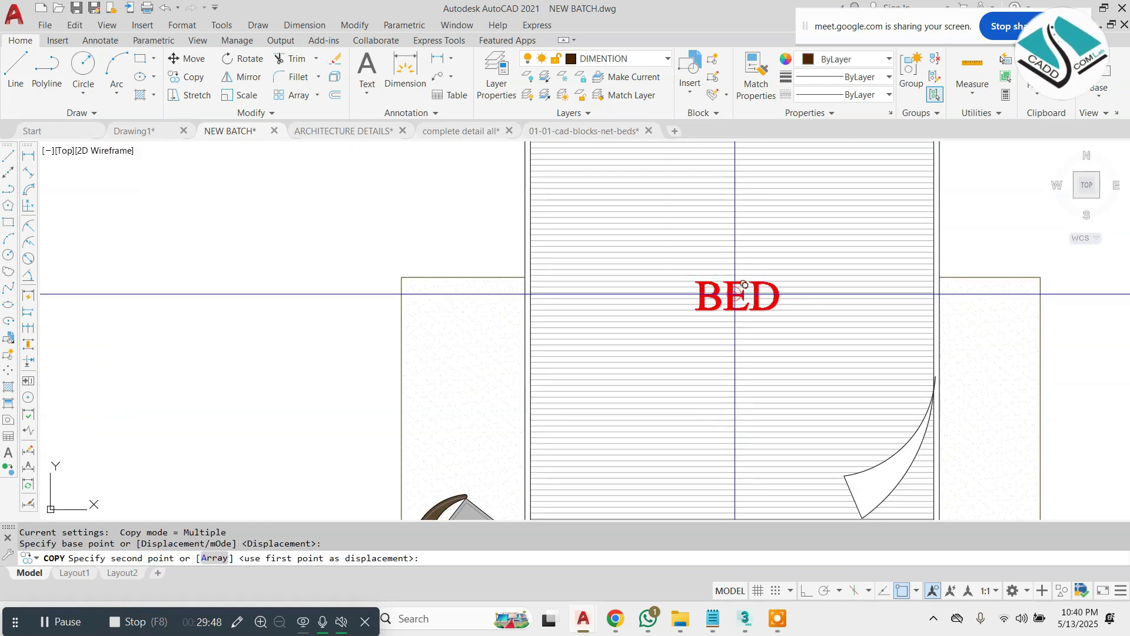
{"action": "scroll", "coordinate": [530, 494], "scroll_direction": "up", "scroll_amount": 4}
{"action": "middle_click_drag", "start_coordinate": [524, 499], "coordinate": [636, 346]}
{"action": "middle_click_drag", "start_coordinate": [580, 389], "coordinate": [669, 274]}
{"action": "left_click", "coordinate": [595, 372]}
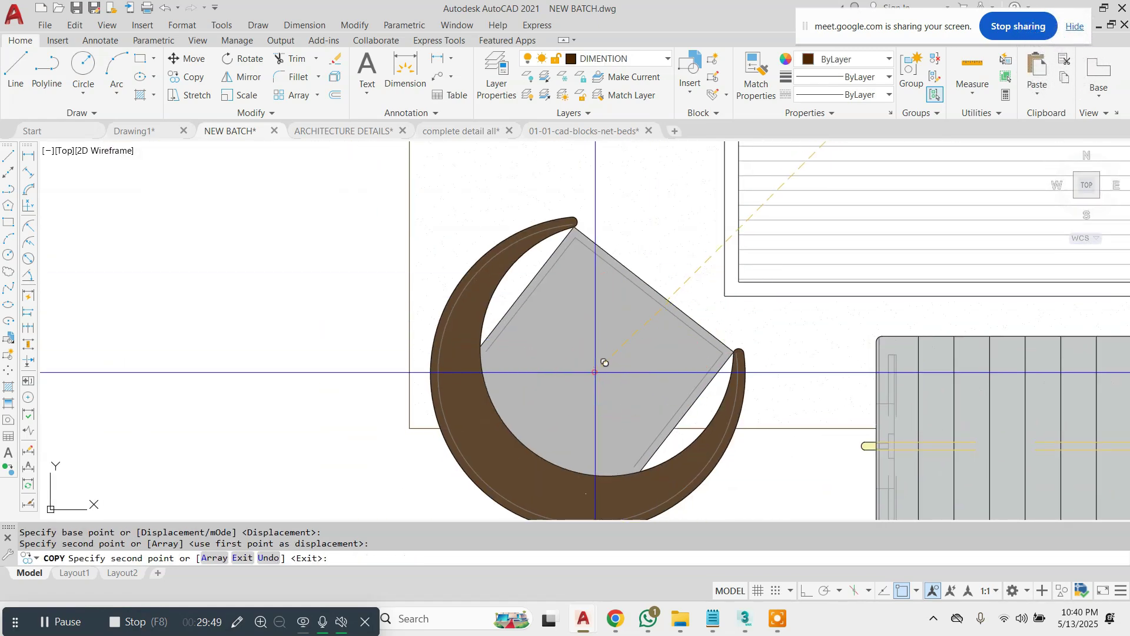
{"action": "key", "text": "Escape"}
{"action": "key", "text": "Escape"}
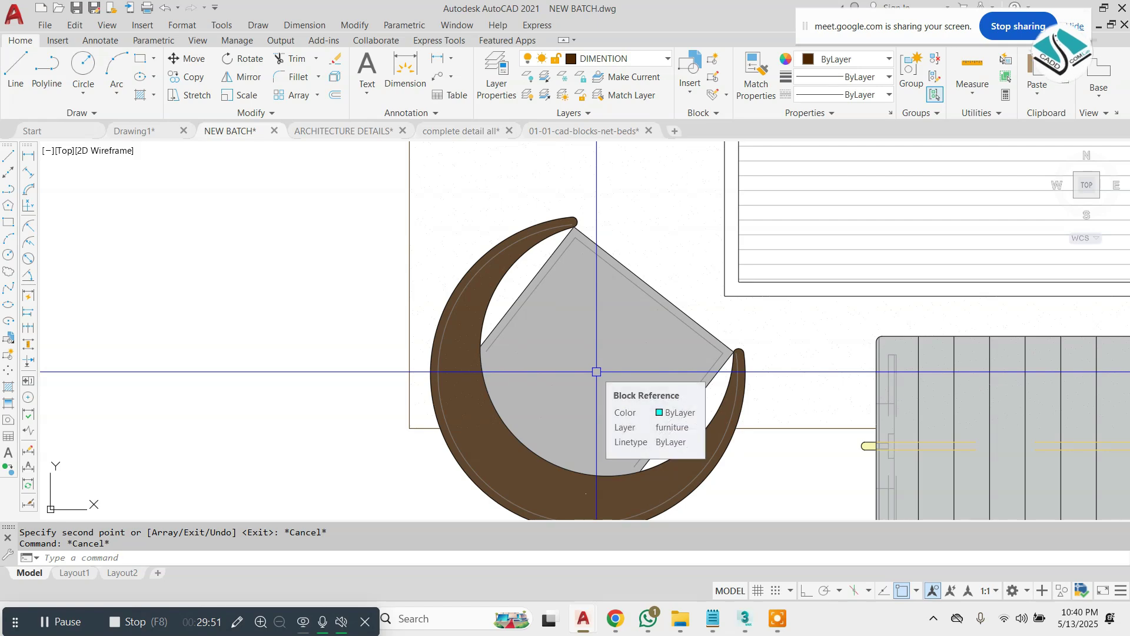
{"action": "key", "text": "Escape"}
- Make another copy of the BED label over the upper edge of the armchair
{"action": "scroll", "coordinate": [597, 331], "scroll_direction": "down", "scroll_amount": 5}
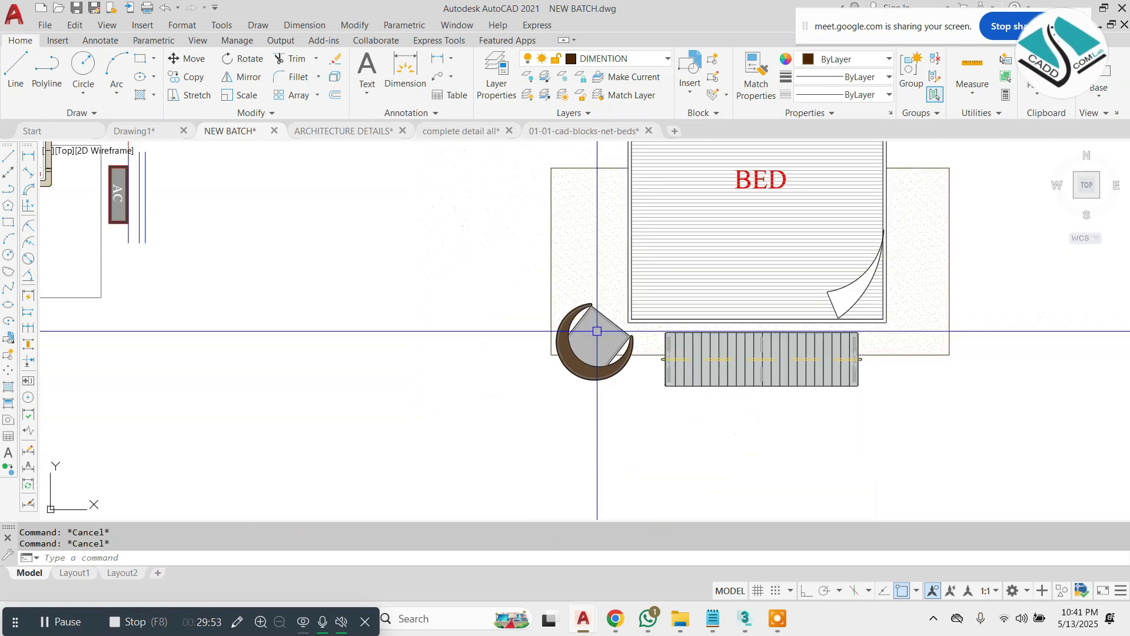
{"action": "left_click", "coordinate": [764, 177]}
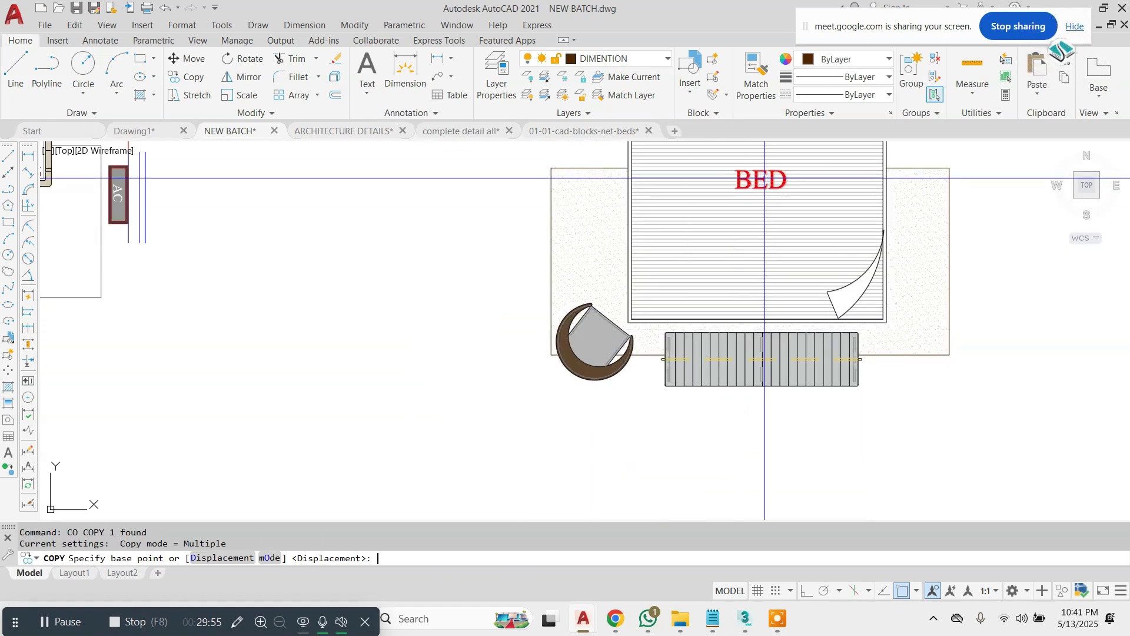
{"action": "scroll", "coordinate": [552, 294], "scroll_direction": "up", "scroll_amount": 4}
{"action": "left_click", "coordinate": [614, 318]}
{"action": "key", "text": "Escape"}
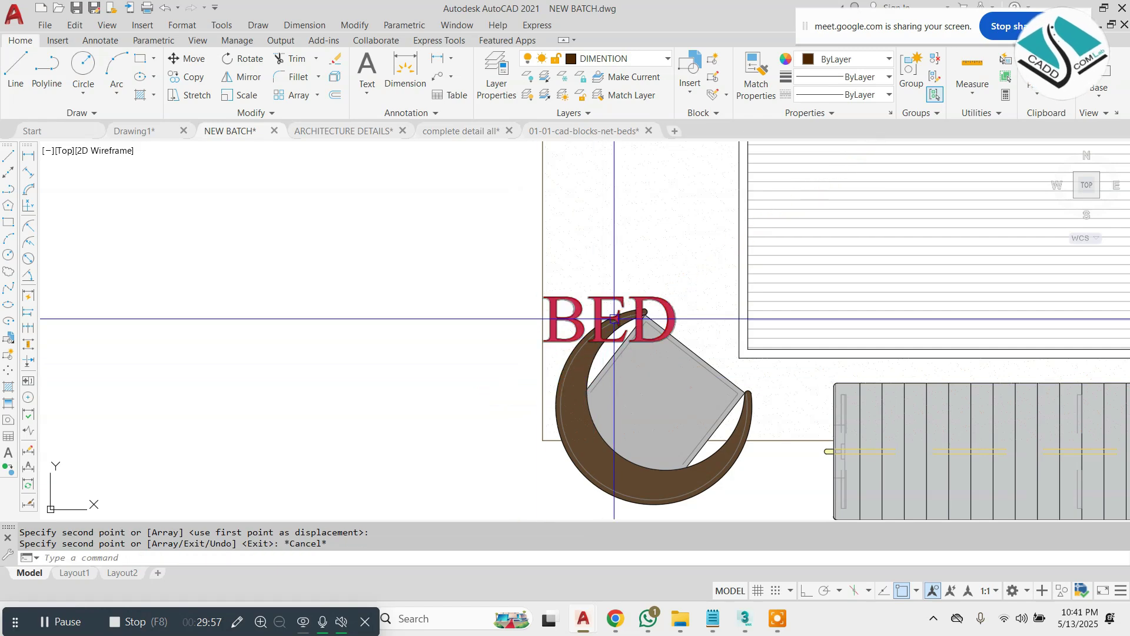
- Change the text of the copied label at the armchair to "chair"
{"action": "double_click", "coordinate": [606, 318]}
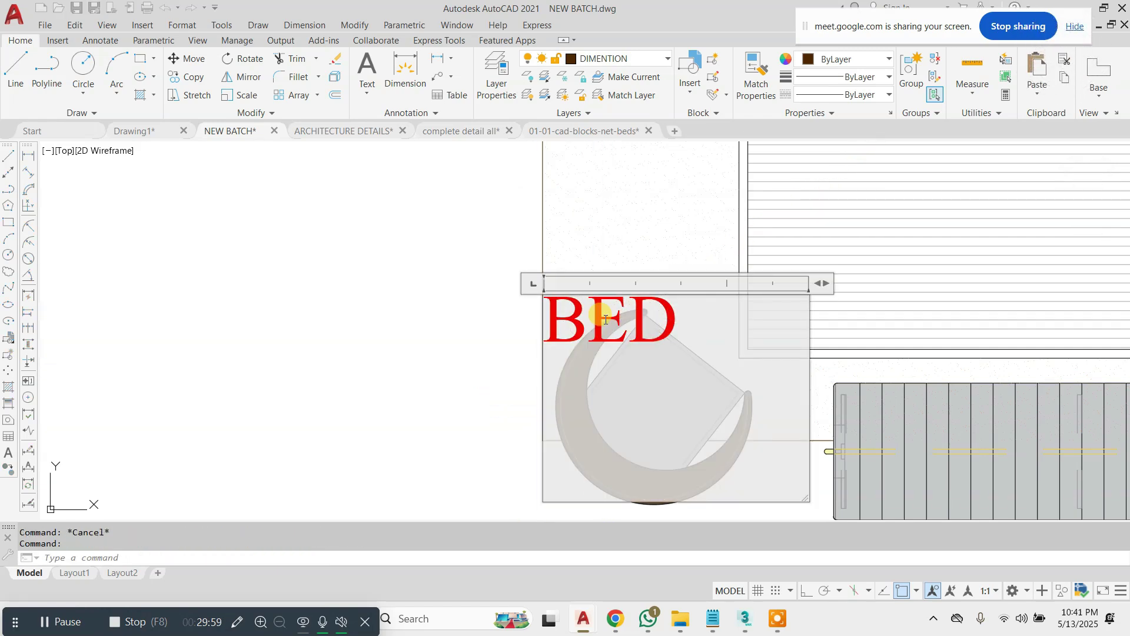
{"action": "type", "text": "chair"}
{"action": "key", "text": "Escape"}
{"action": "key", "text": "Escape"}
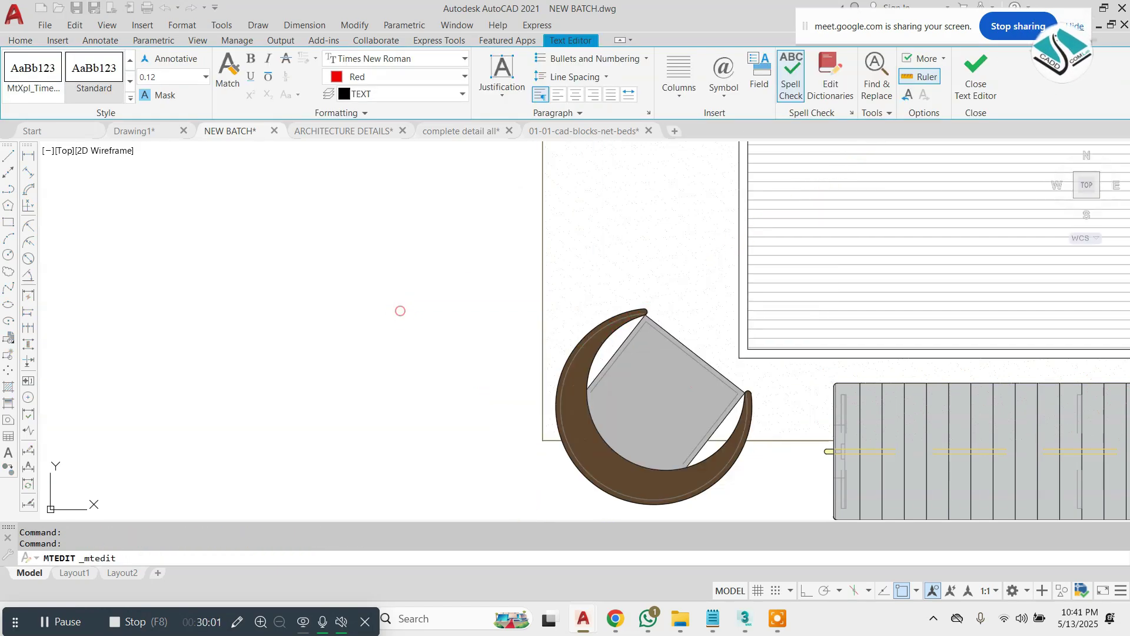
- Try to scale the chair label about a base point beside the armchair and undo the scaling
{"action": "type", "text": "sc"}
{"action": "key", "text": "Return"}
{"action": "scroll", "coordinate": [595, 325], "scroll_direction": "up", "scroll_amount": 3}
{"action": "left_click", "coordinate": [655, 309]}
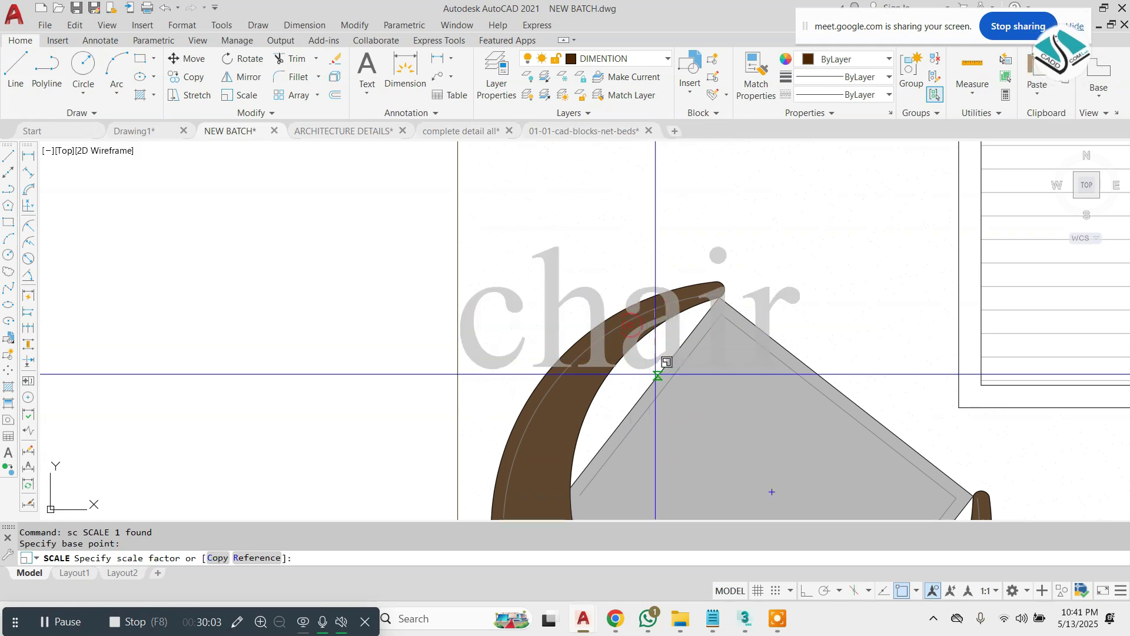
{"action": "left_click", "coordinate": [719, 464]}
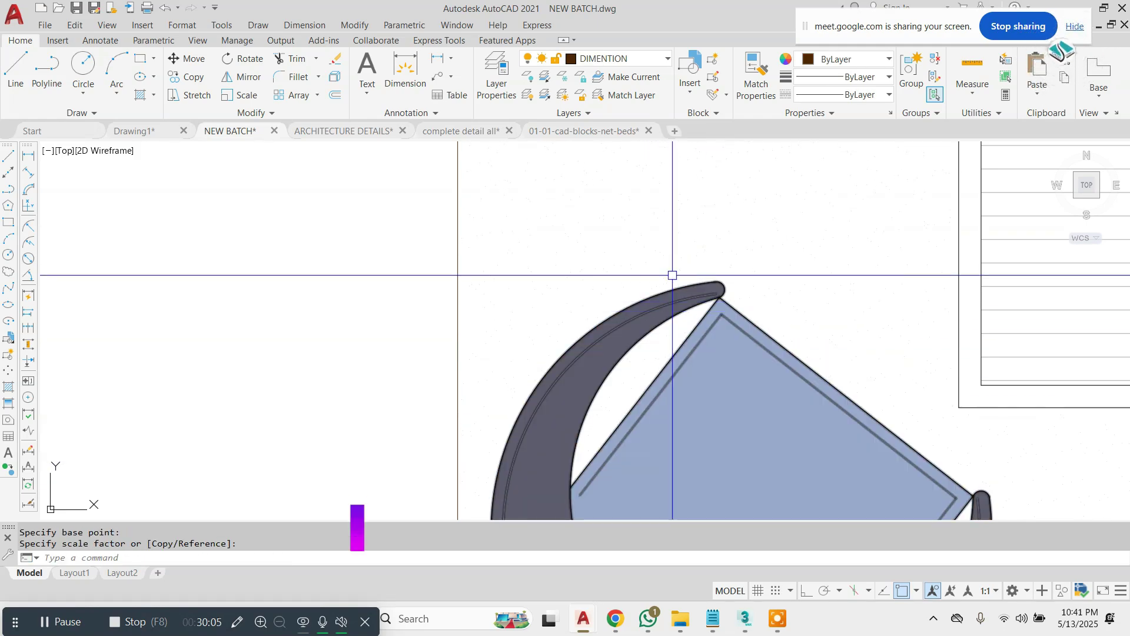
{"action": "scroll", "coordinate": [673, 275], "scroll_direction": "down", "scroll_amount": 5}
{"action": "key", "text": "ctrl+z"}
{"action": "key", "text": "ctrl+z"}
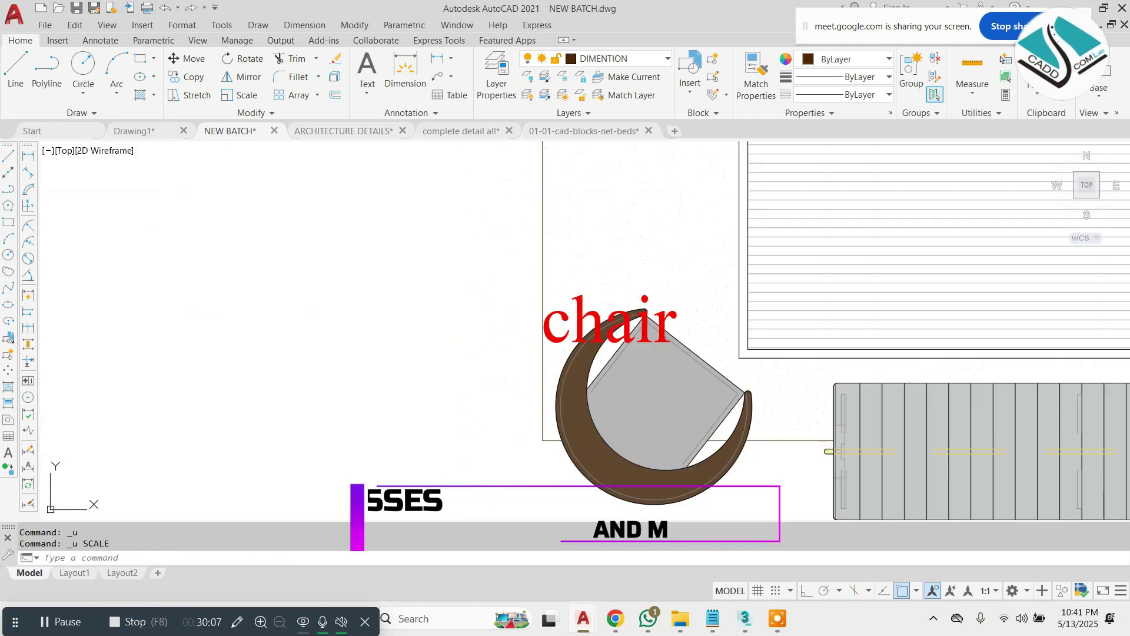
- Move the chair label off the armchair into the empty area left of the rug and select it
{"action": "left_click", "coordinate": [613, 316]}
{"action": "type", "text": "m"}
{"action": "key", "text": "Return"}
{"action": "left_click", "coordinate": [615, 317]}
{"action": "left_click", "coordinate": [287, 328]}
{"action": "left_click", "coordinate": [244, 356]}
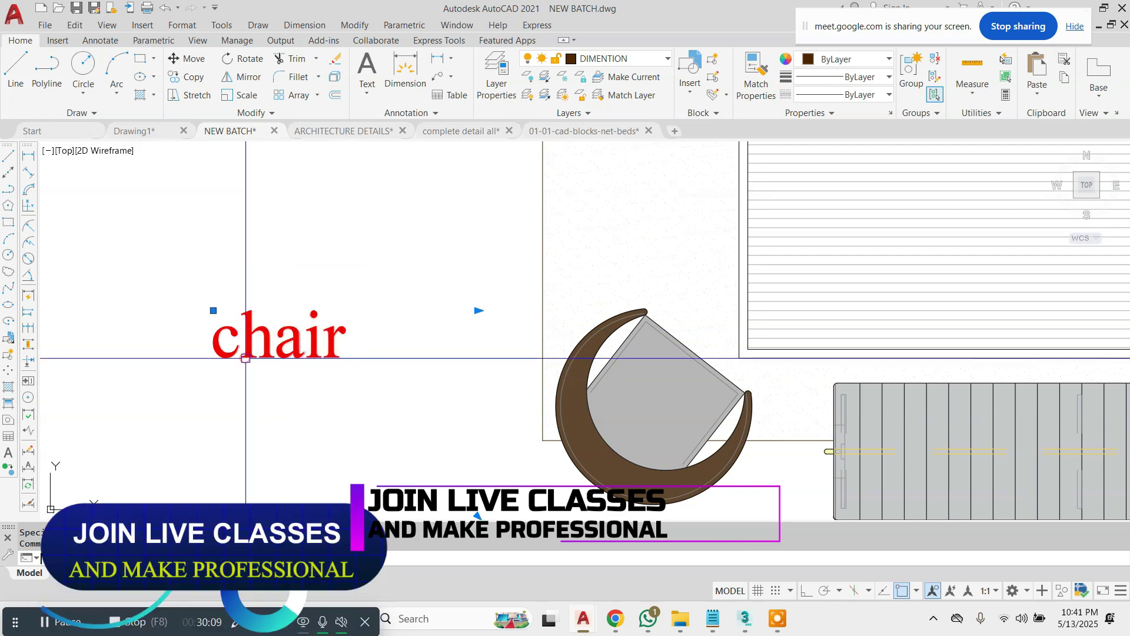
- Scale the chair label down to roughly three quarters of its size about a base point just below it
{"action": "type", "text": "sc"}
{"action": "key", "text": "Return"}
{"action": "left_click", "coordinate": [300, 397]}
{"action": "left_click", "coordinate": [364, 468]}
{"action": "left_click", "coordinate": [359, 453]}
{"action": "left_click", "coordinate": [194, 341]}
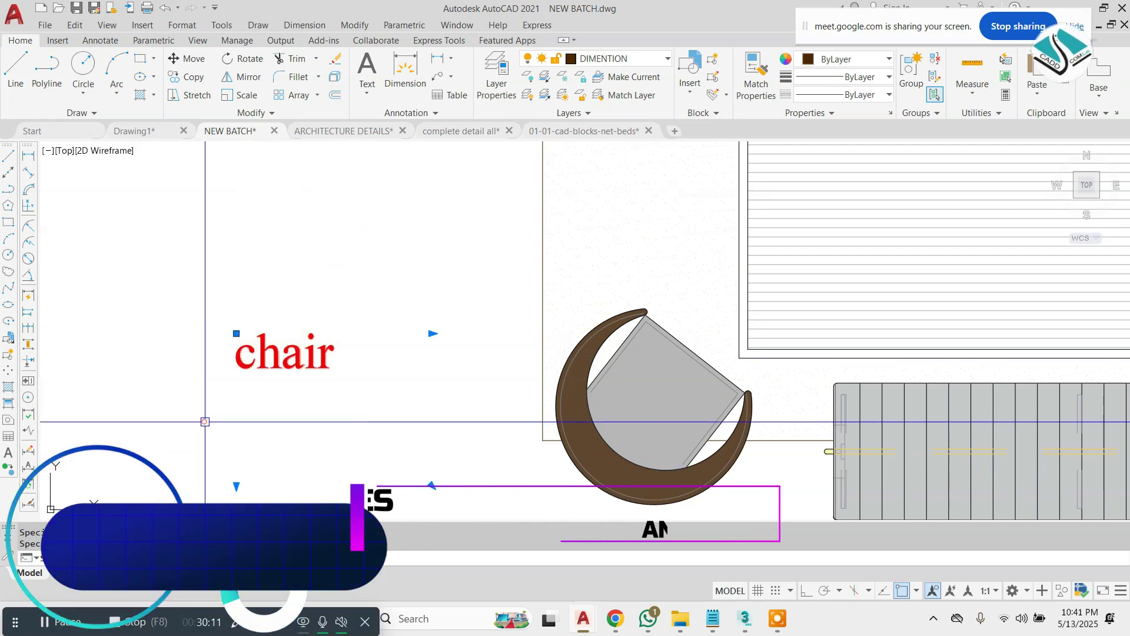
- Try to move the reduced chair label onto the armchair at the rug's lower-left corner
{"action": "type", "text": "m"}
{"action": "key", "text": "Return"}
{"action": "left_click", "coordinate": [287, 343]}
{"action": "scroll", "coordinate": [661, 421], "scroll_direction": "up", "scroll_amount": 4}
{"action": "left_click", "coordinate": [656, 343]}
{"action": "scroll", "coordinate": [637, 273], "scroll_direction": "down", "scroll_amount": 6}
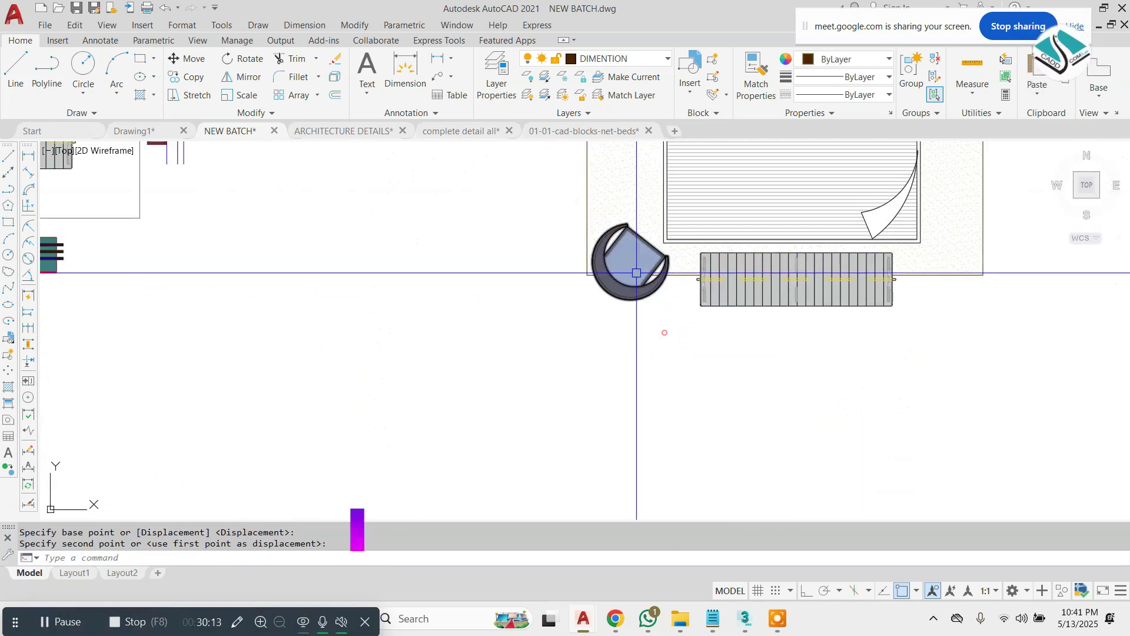
- Try to send the armchair block to the back of the draw order, and undo this together with the label move
{"action": "scroll", "coordinate": [638, 268], "scroll_direction": "up", "scroll_amount": 5}
{"action": "scroll", "coordinate": [638, 269], "scroll_direction": "down", "scroll_amount": 8}
{"action": "scroll", "coordinate": [640, 285], "scroll_direction": "up", "scroll_amount": 8}
{"action": "left_click", "coordinate": [648, 289]}
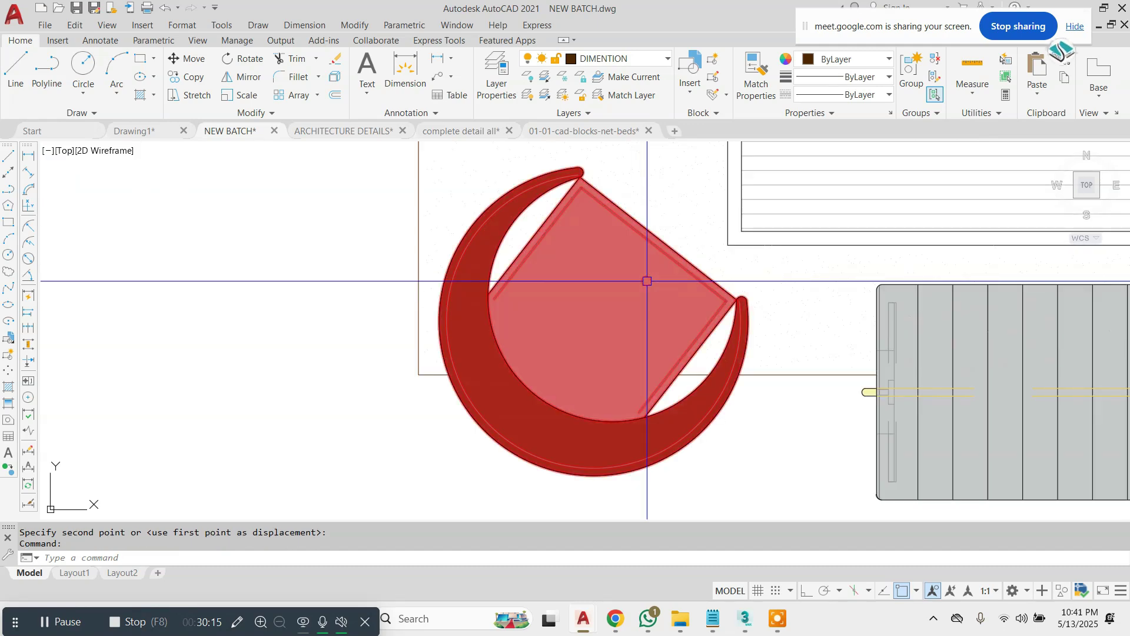
{"action": "right_click", "coordinate": [650, 289]}
{"action": "mouse_move", "coordinate": [783, 411]}
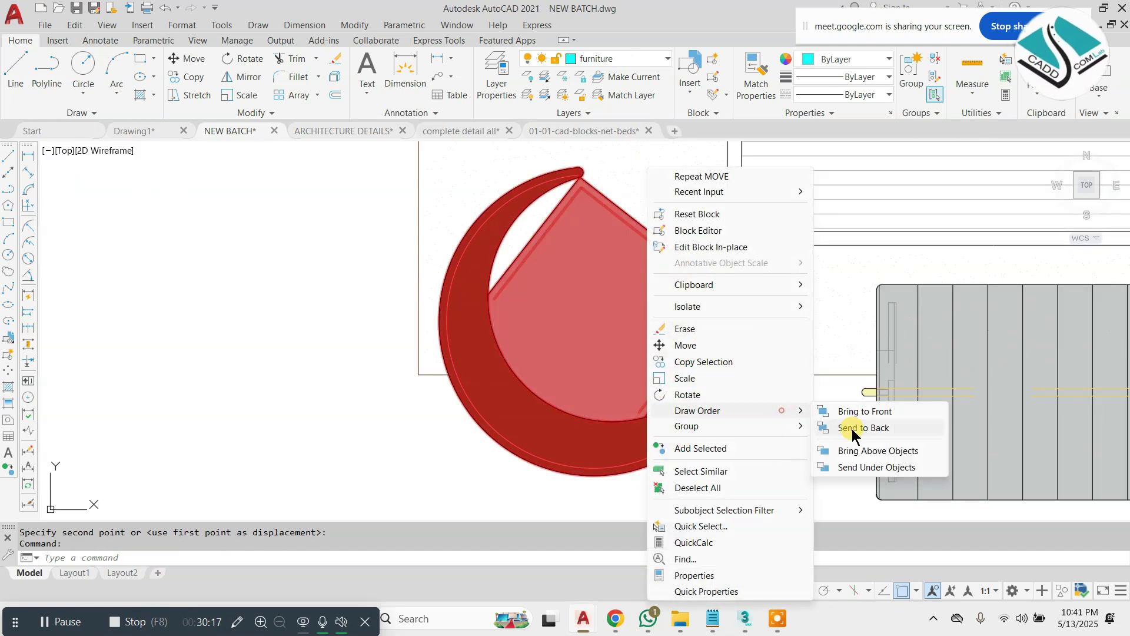
{"action": "left_click", "coordinate": [850, 428]}
{"action": "left_click", "coordinate": [661, 333]}
{"action": "right_click", "coordinate": [661, 333]}
{"action": "left_click", "coordinate": [772, 414]}
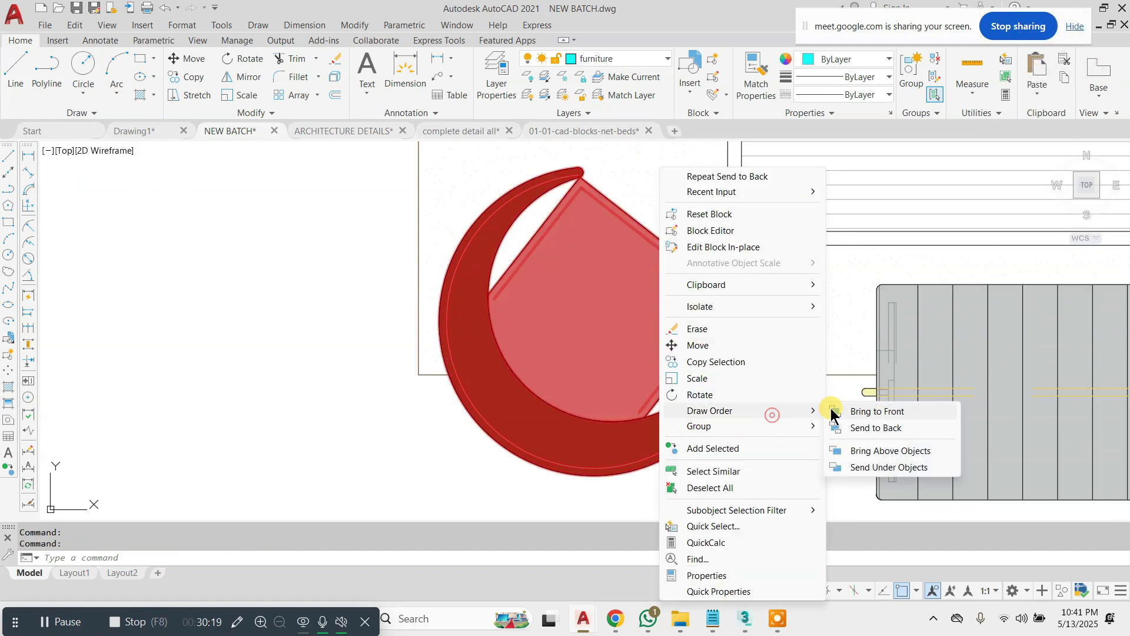
{"action": "left_click", "coordinate": [839, 428]}
{"action": "left_click", "coordinate": [637, 310]}
{"action": "key", "text": "Escape"}
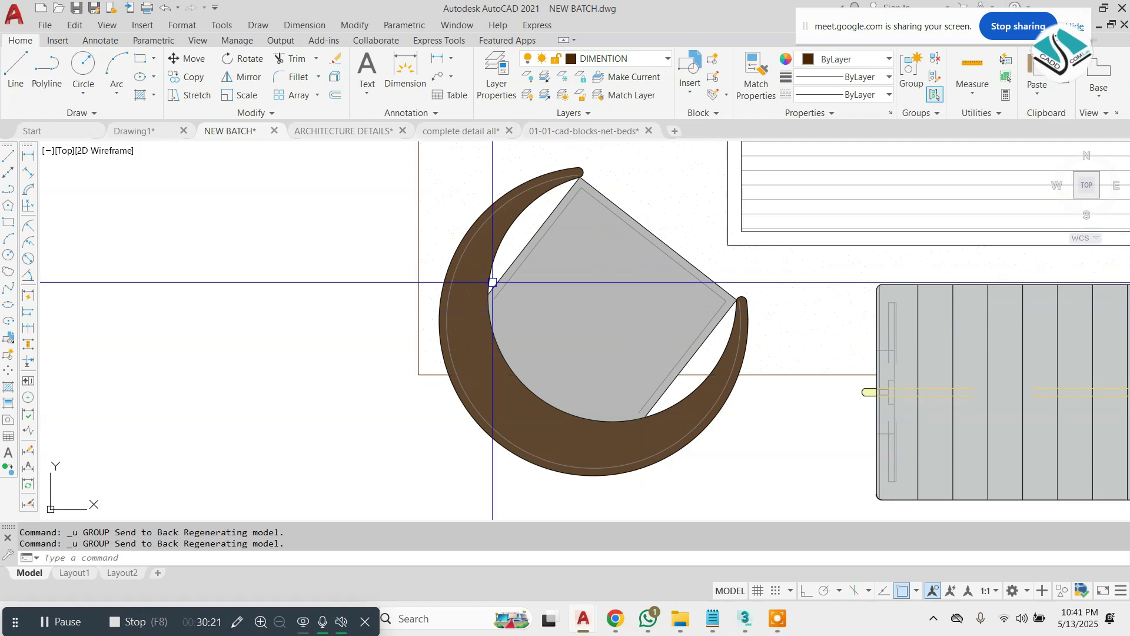
- Move the chair label from the empty area beside the rug onto the armchair's lower-left part
{"action": "scroll", "coordinate": [492, 282], "scroll_direction": "down", "scroll_amount": 2}
{"action": "left_click", "coordinate": [405, 293]}
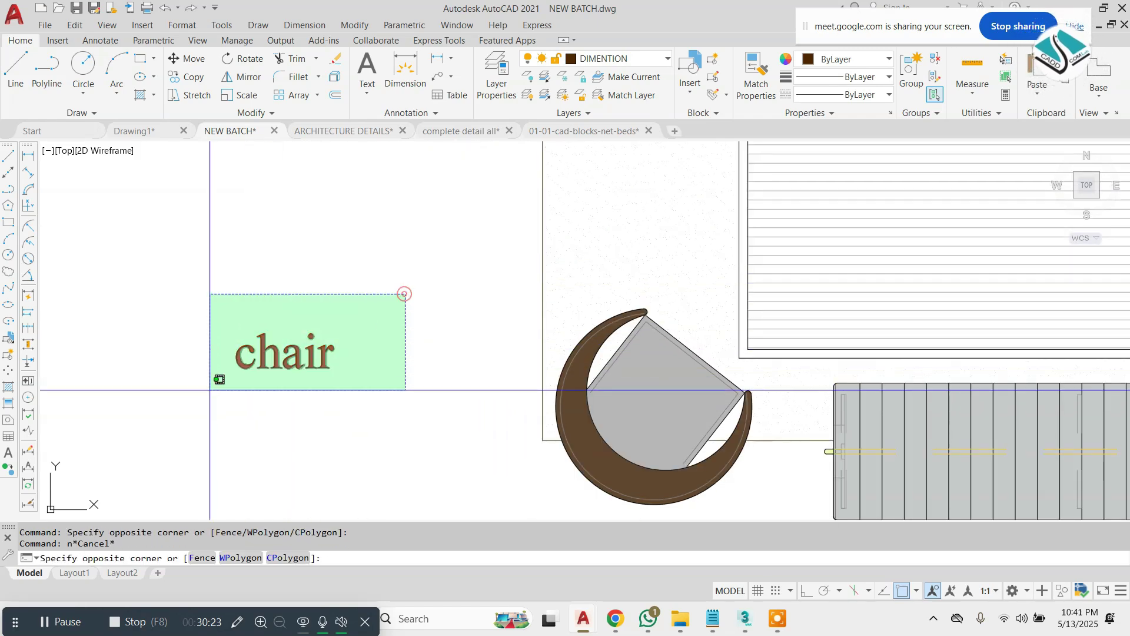
{"action": "left_click", "coordinate": [219, 379]}
{"action": "type", "text": "m"}
{"action": "key", "text": "Return"}
{"action": "left_click", "coordinate": [257, 363]}
{"action": "scroll", "coordinate": [537, 404], "scroll_direction": "down", "scroll_amount": 2}
{"action": "scroll", "coordinate": [608, 429], "scroll_direction": "up", "scroll_amount": 2}
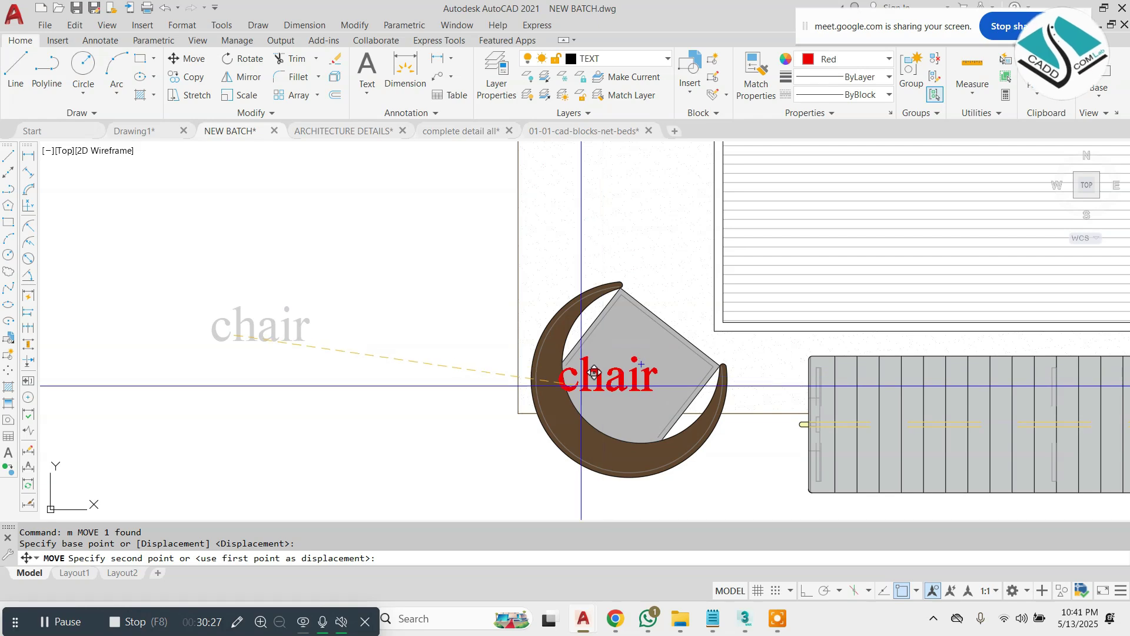
{"action": "left_click", "coordinate": [538, 413]}
- Shift the chair label slightly so that it sits centred on the armchair's seat
{"action": "scroll", "coordinate": [594, 439], "scroll_direction": "down", "scroll_amount": 4}
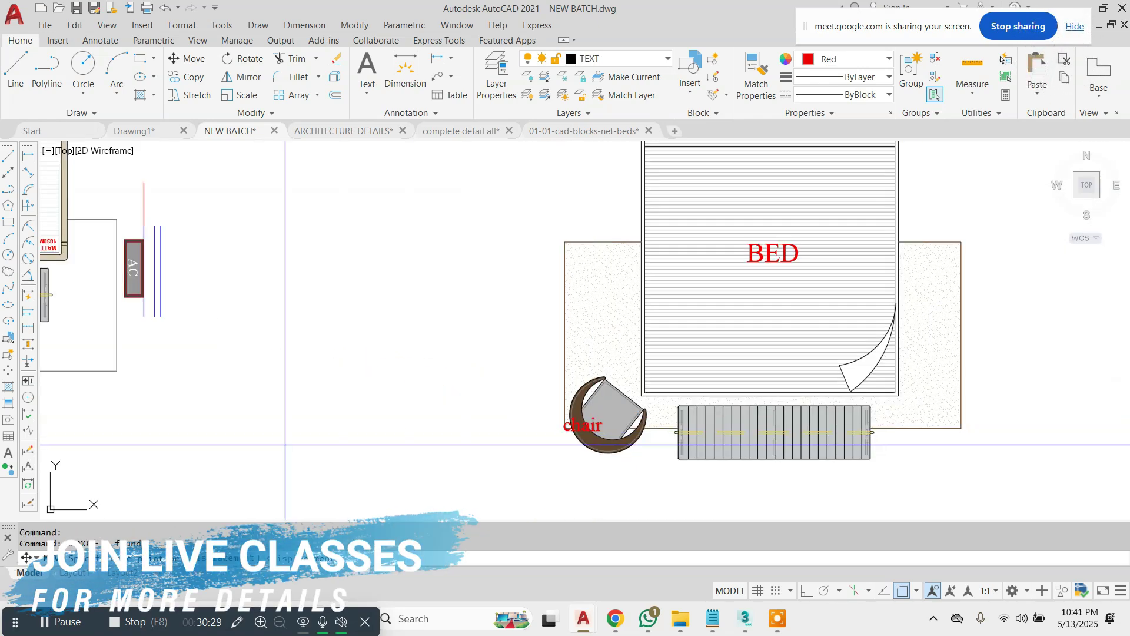
{"action": "left_click", "coordinate": [289, 452]}
{"action": "left_click", "coordinate": [318, 436]}
{"action": "key", "text": "Escape"}
{"action": "scroll", "coordinate": [574, 335], "scroll_direction": "down", "scroll_amount": 4}
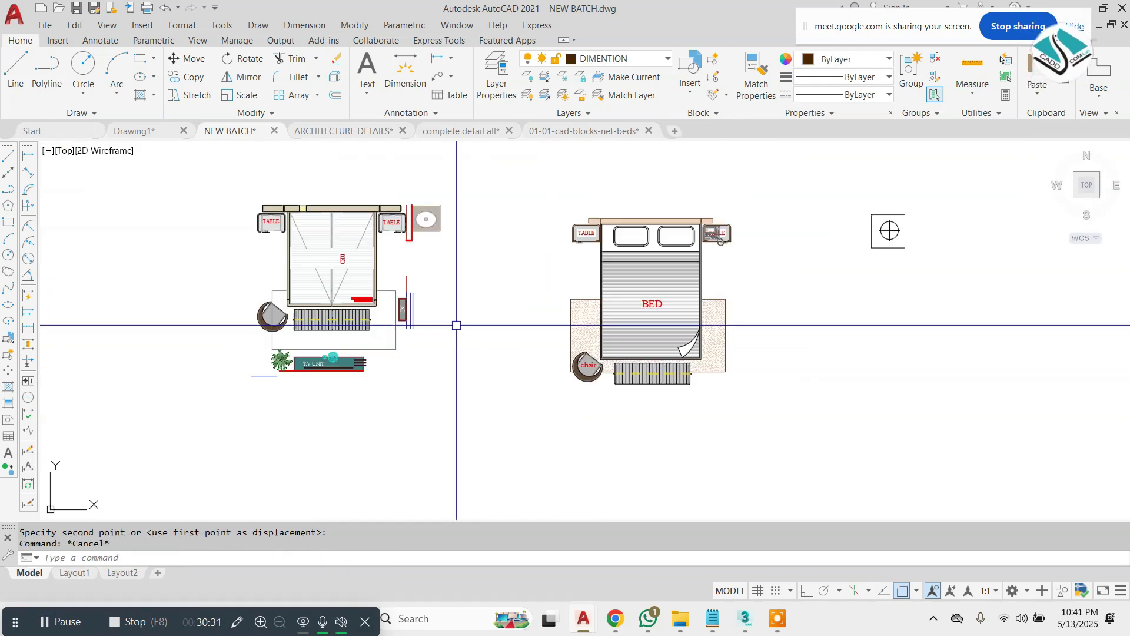
- Copy the plant beside the reference T.V unit to the outer side of the new bed's left side table
{"action": "scroll", "coordinate": [399, 243], "scroll_direction": "up", "scroll_amount": 2}
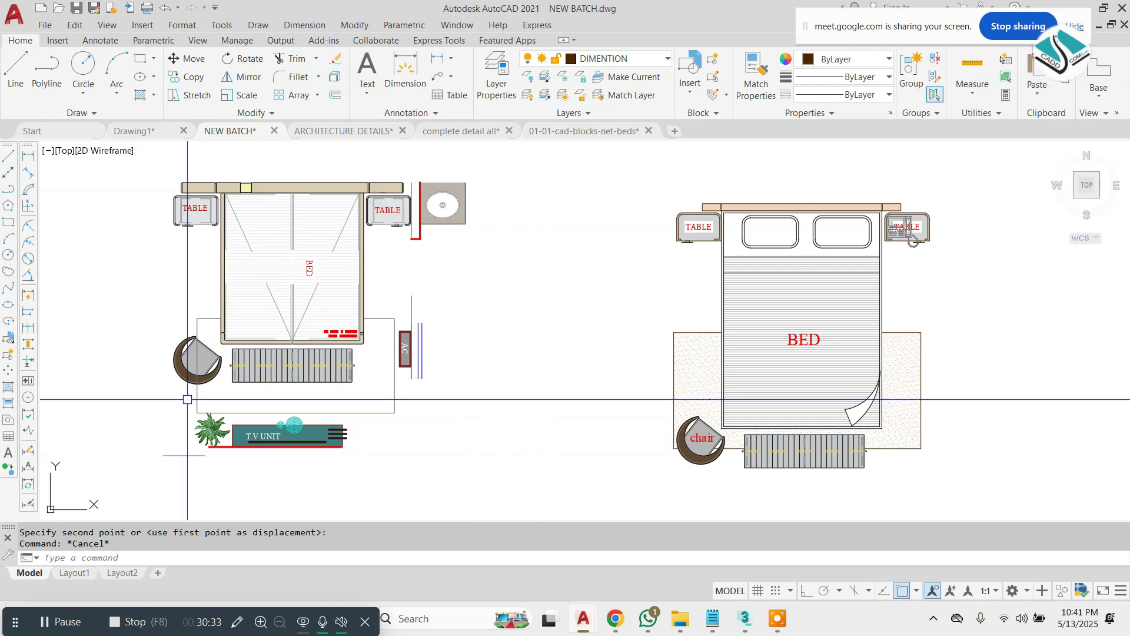
{"action": "scroll", "coordinate": [197, 412], "scroll_direction": "up", "scroll_amount": 2}
{"action": "key", "text": "Return"}
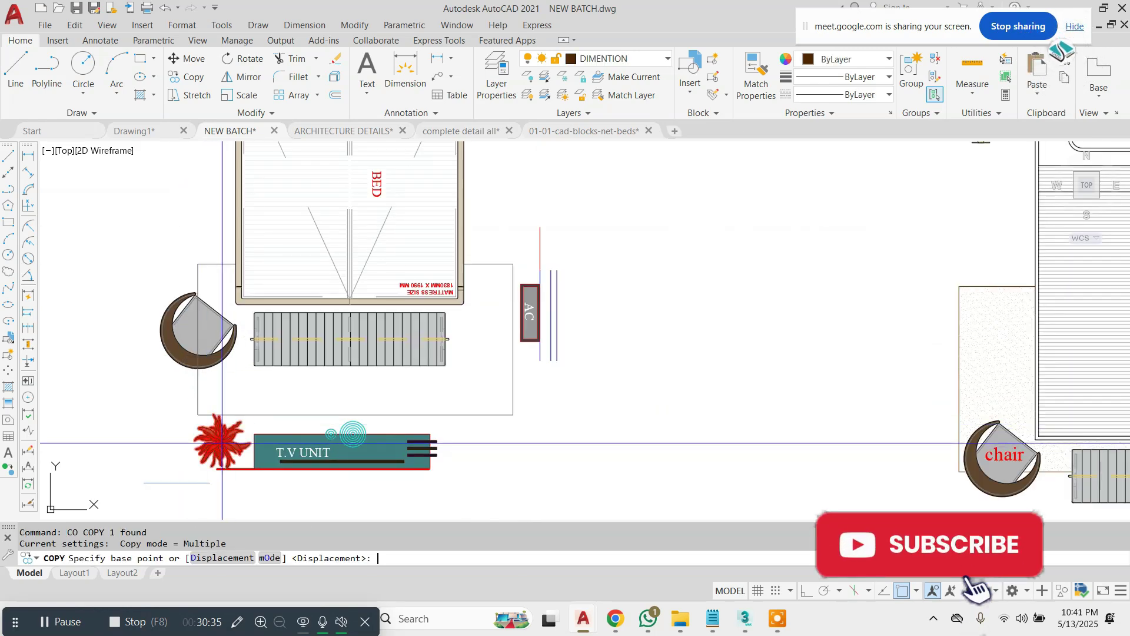
{"action": "left_click", "coordinate": [222, 443]}
{"action": "scroll", "coordinate": [321, 459], "scroll_direction": "down", "scroll_amount": 4}
{"action": "scroll", "coordinate": [615, 321], "scroll_direction": "up", "scroll_amount": 8}
{"action": "middle_click_drag", "start_coordinate": [572, 359], "coordinate": [674, 318]}
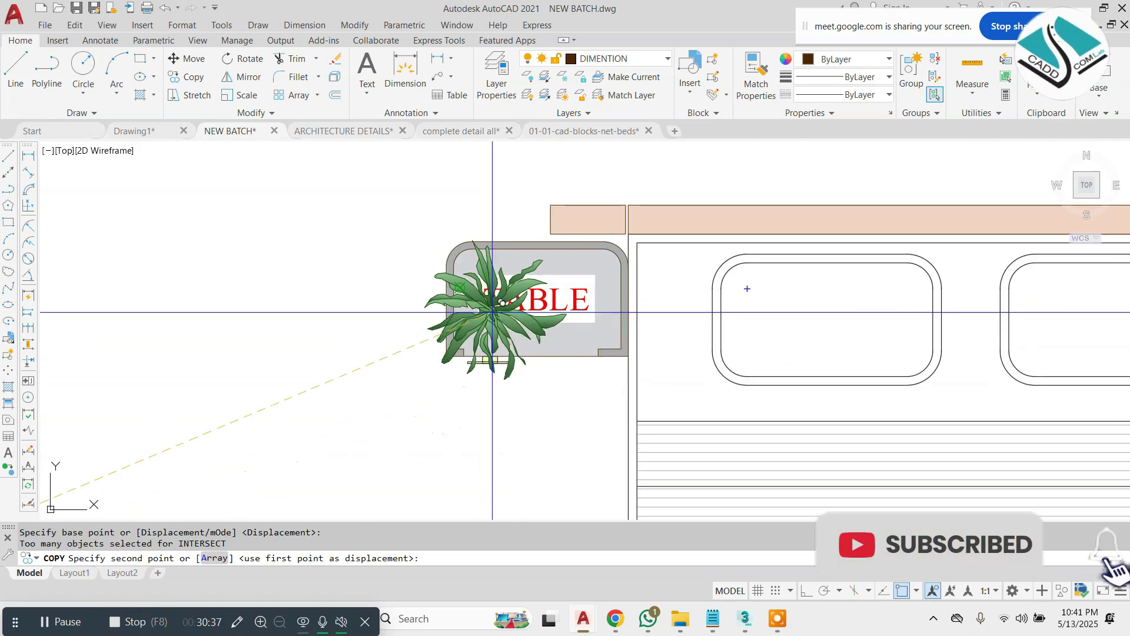
{"action": "left_click", "coordinate": [393, 297]}
- Place a second copy of the plant on the outer side of the right side table and end copying
{"action": "scroll", "coordinate": [381, 289], "scroll_direction": "down", "scroll_amount": 6}
{"action": "scroll", "coordinate": [674, 281], "scroll_direction": "up", "scroll_amount": 8}
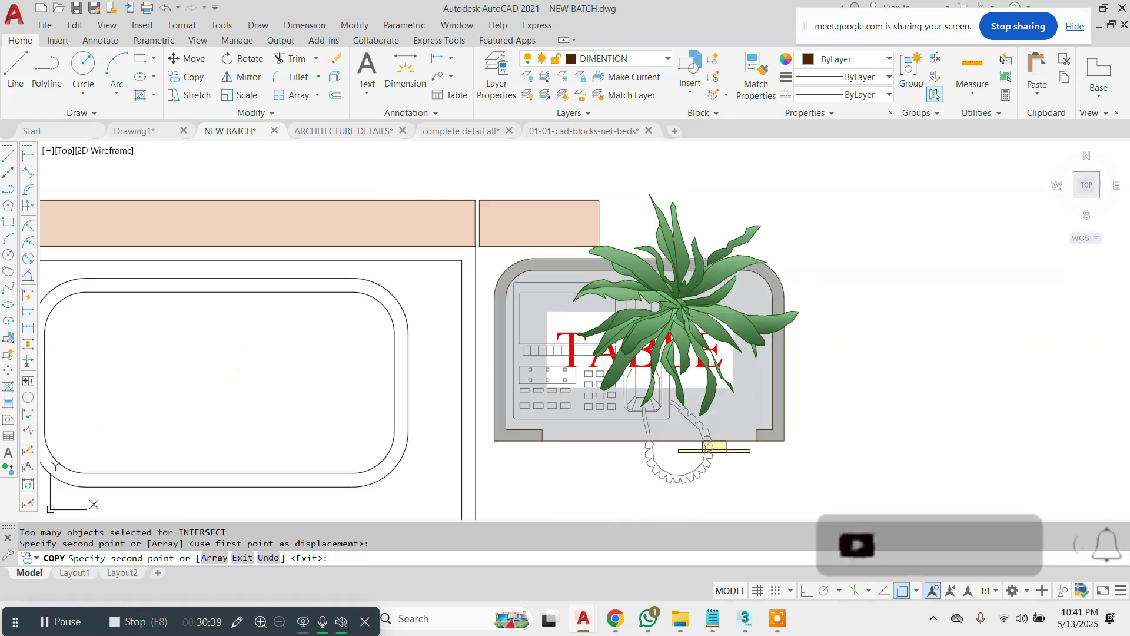
{"action": "left_click", "coordinate": [876, 335]}
{"action": "key", "text": "Escape"}
{"action": "scroll", "coordinate": [728, 243], "scroll_direction": "down", "scroll_amount": 6}
{"action": "scroll", "coordinate": [643, 374], "scroll_direction": "down", "scroll_amount": 2}
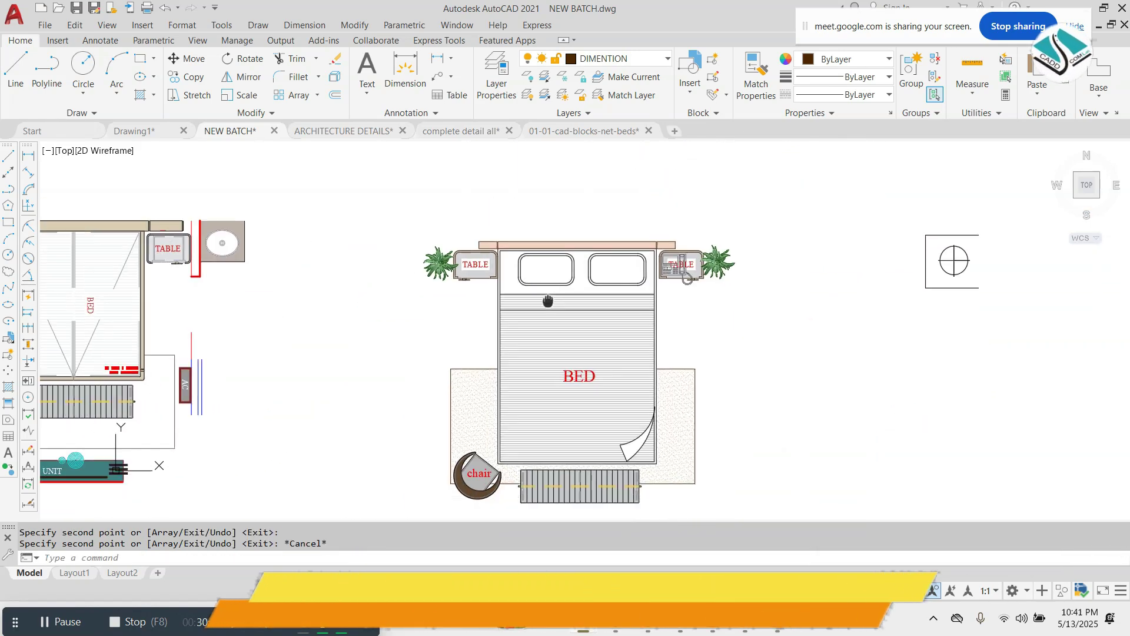
{"action": "key", "text": "Escape"}
{"action": "key", "text": "Escape"}
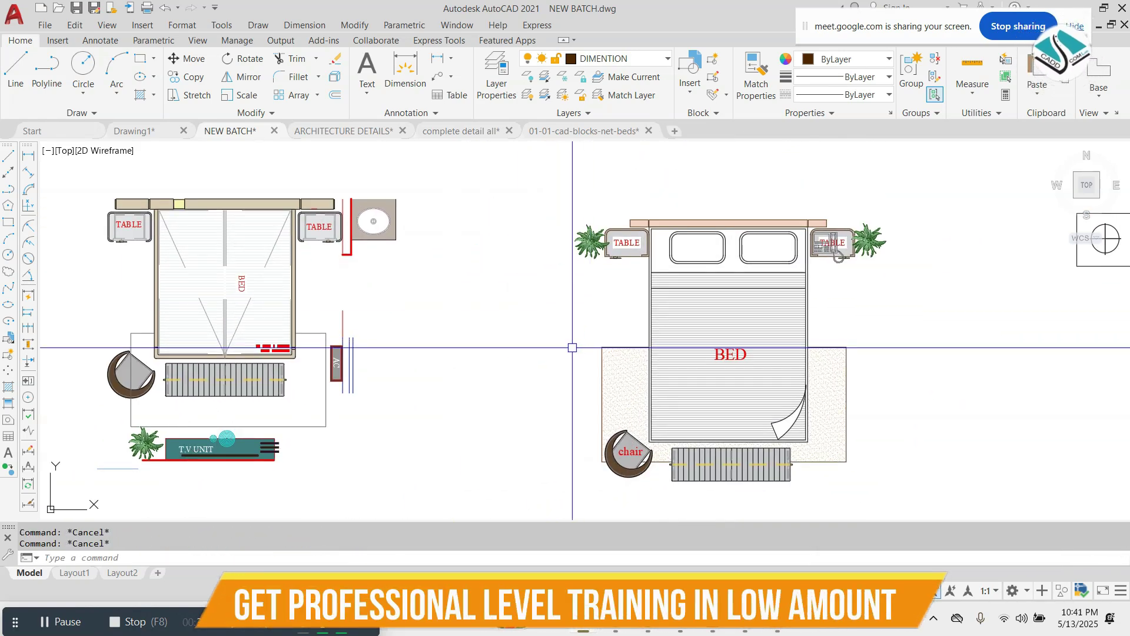
- Erase the whole reference bedroom layout and the boxed circle symbol on the other side of the new bed plan
{"action": "scroll", "coordinate": [480, 239], "scroll_direction": "down", "scroll_amount": 3}
{"action": "left_click", "coordinate": [184, 188]}
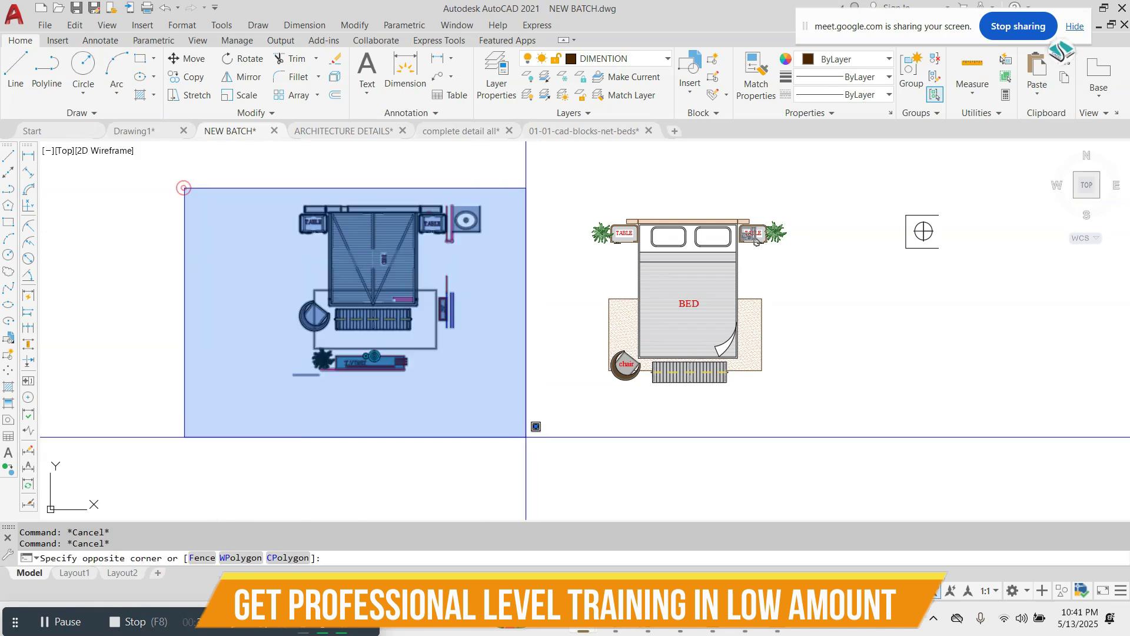
{"action": "left_click", "coordinate": [525, 436]}
{"action": "type", "text": "e"}
{"action": "key", "text": "Return"}
{"action": "left_click", "coordinate": [954, 192]}
{"action": "left_click", "coordinate": [873, 269]}
{"action": "type", "text": "e"}
{"action": "key", "text": "Return"}
- Move the left pillow slightly down and towards the left side of the bed
{"action": "scroll", "coordinate": [752, 273], "scroll_direction": "up", "scroll_amount": 2}
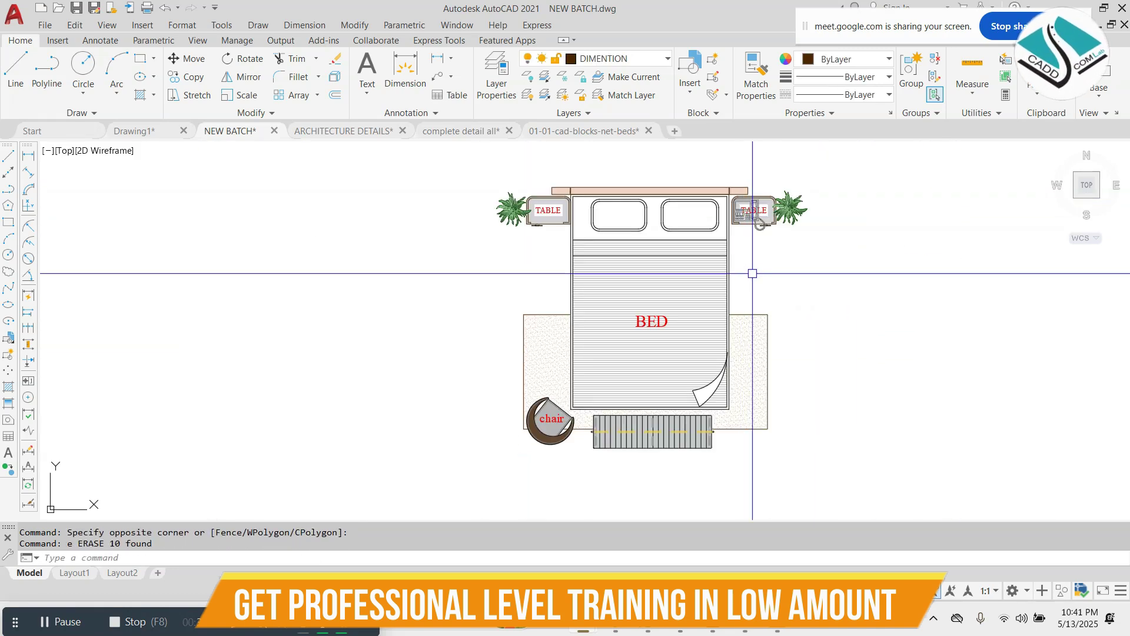
{"action": "scroll", "coordinate": [584, 249], "scroll_direction": "up", "scroll_amount": 2}
{"action": "scroll", "coordinate": [310, 174], "scroll_direction": "up", "scroll_amount": 3}
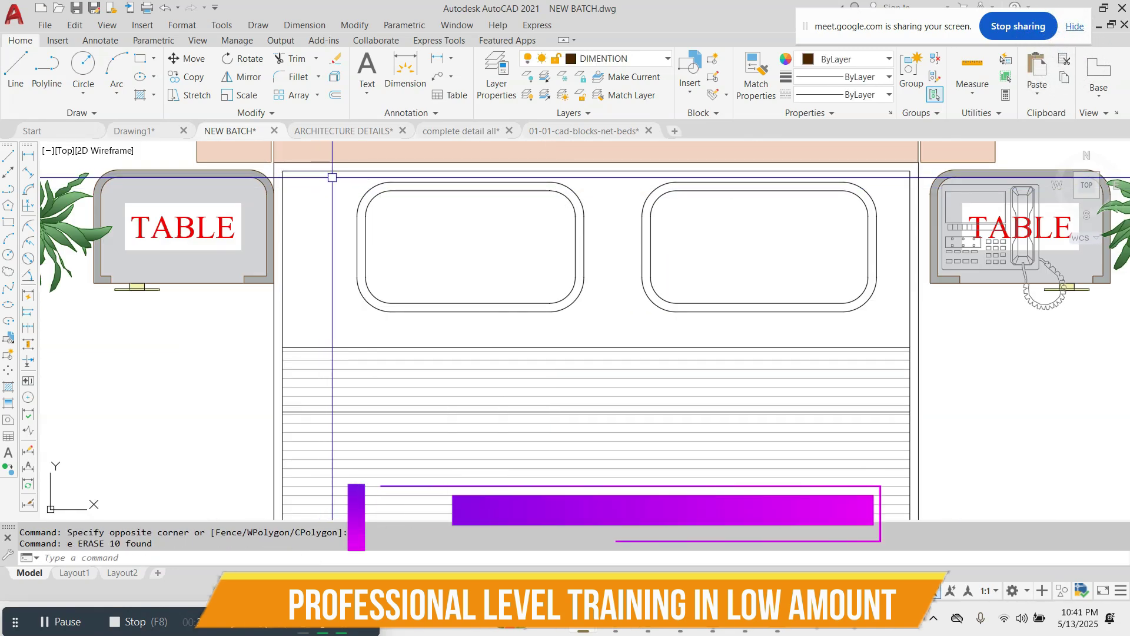
{"action": "key", "text": "Escape"}
{"action": "scroll", "coordinate": [318, 187], "scroll_direction": "up", "scroll_amount": 2}
{"action": "left_click", "coordinate": [361, 206]}
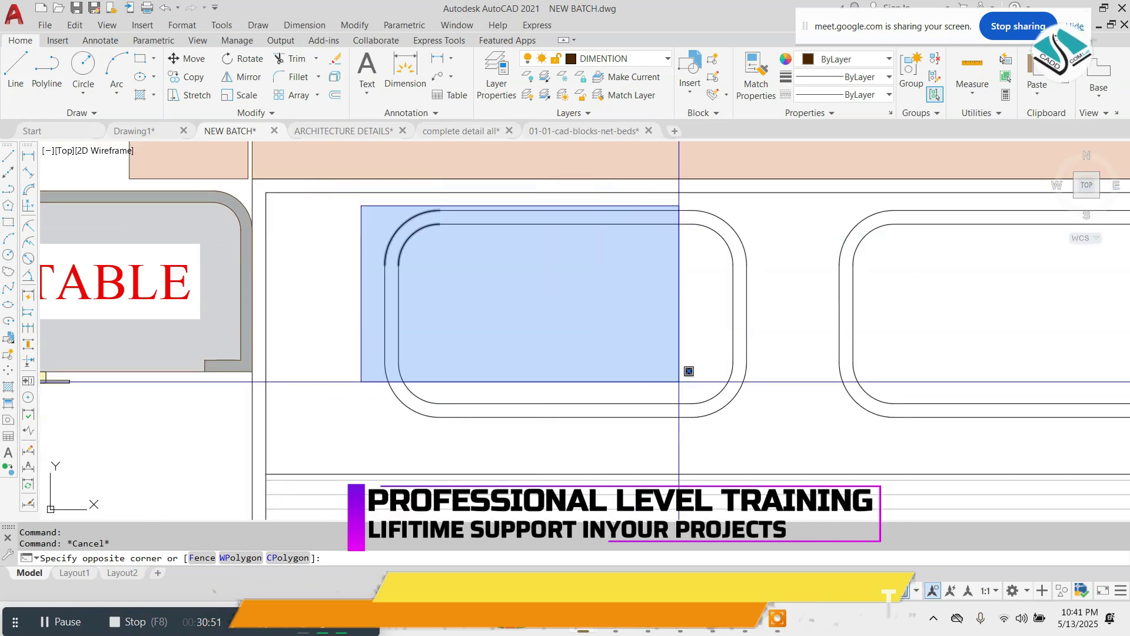
{"action": "left_click", "coordinate": [772, 436]}
{"action": "type", "text": "m"}
{"action": "key", "text": "Return"}
{"action": "left_click", "coordinate": [796, 271]}
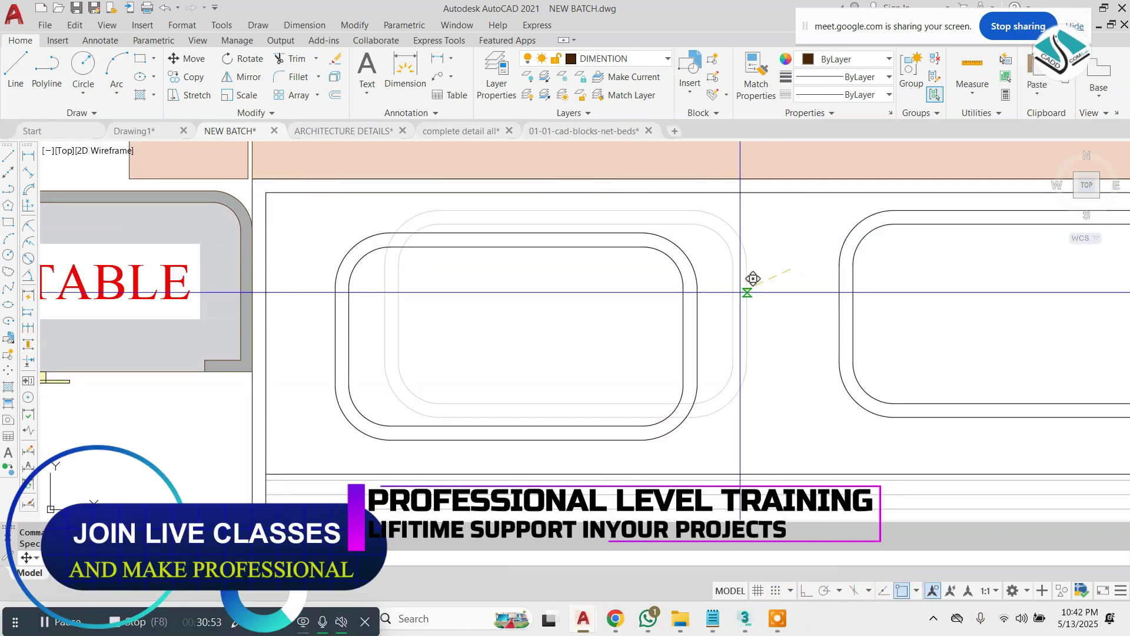
{"action": "left_click", "coordinate": [746, 288]}
- Move the right pillow slightly down so that it sits roughly level with the left pillow
{"action": "scroll", "coordinate": [745, 288], "scroll_direction": "down", "scroll_amount": 3}
{"action": "scroll", "coordinate": [941, 256], "scroll_direction": "up", "scroll_amount": 3}
{"action": "left_click", "coordinate": [550, 227]}
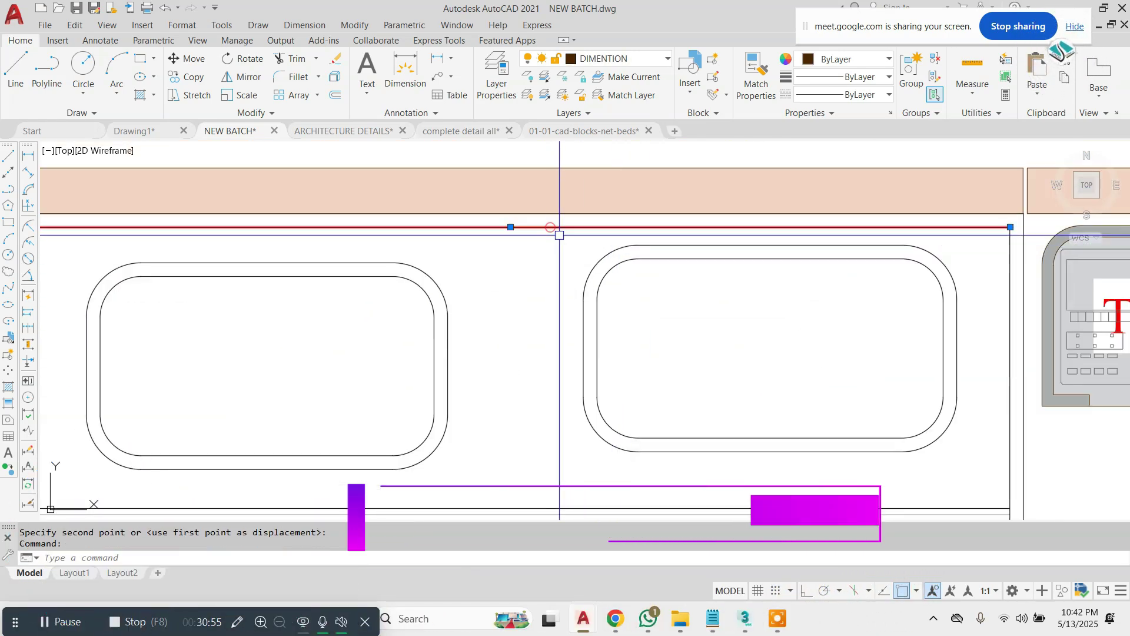
{"action": "key", "text": "Escape"}
{"action": "left_click", "coordinate": [548, 234]}
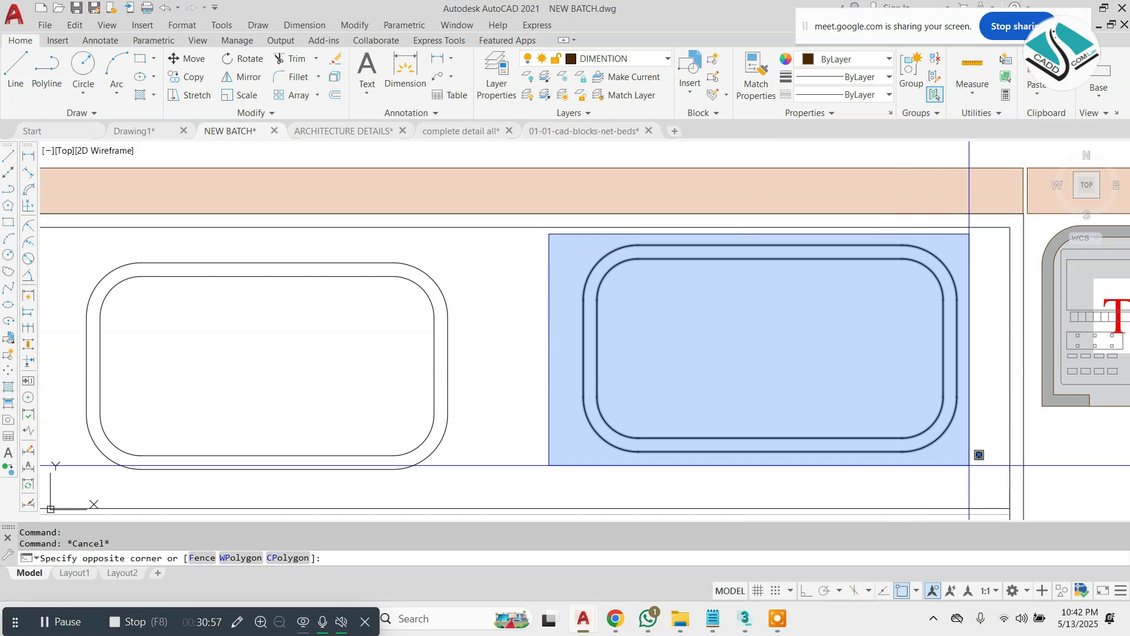
{"action": "left_click", "coordinate": [980, 458]}
{"action": "type", "text": "m"}
{"action": "key", "text": "Return"}
{"action": "left_click", "coordinate": [758, 262]}
{"action": "left_click", "coordinate": [754, 328]}
{"action": "scroll", "coordinate": [589, 336], "scroll_direction": "down", "scroll_amount": 5}
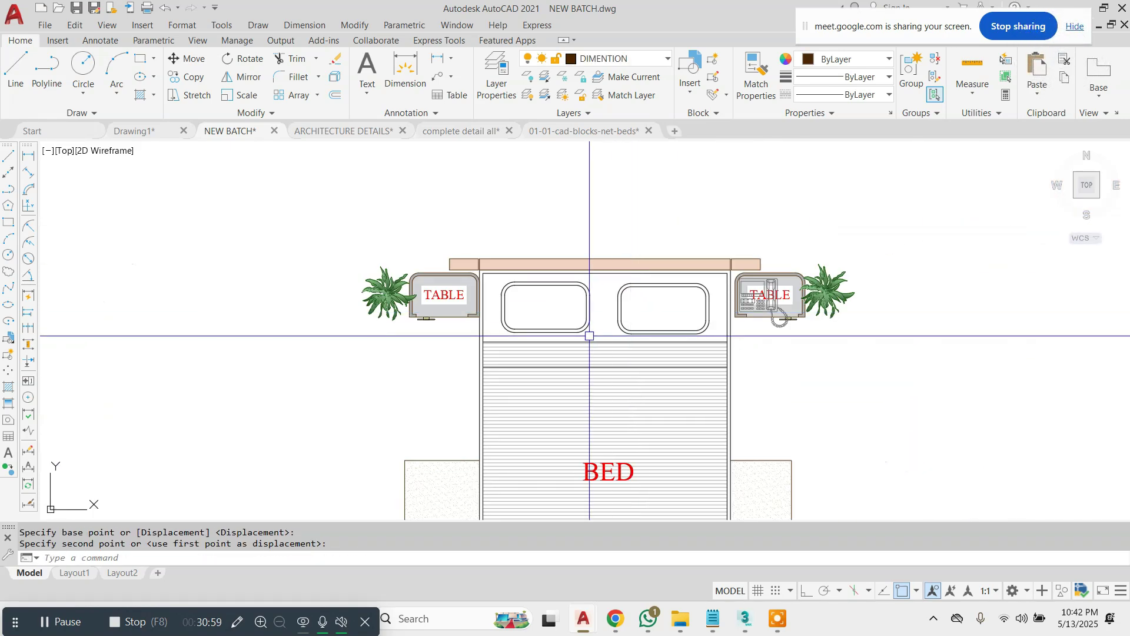
- Fill the mattress area around the pillows with the GR_LINEAR gradient in colour 205,105,40 at transparency 72
{"action": "scroll", "coordinate": [589, 336], "scroll_direction": "up", "scroll_amount": 2}
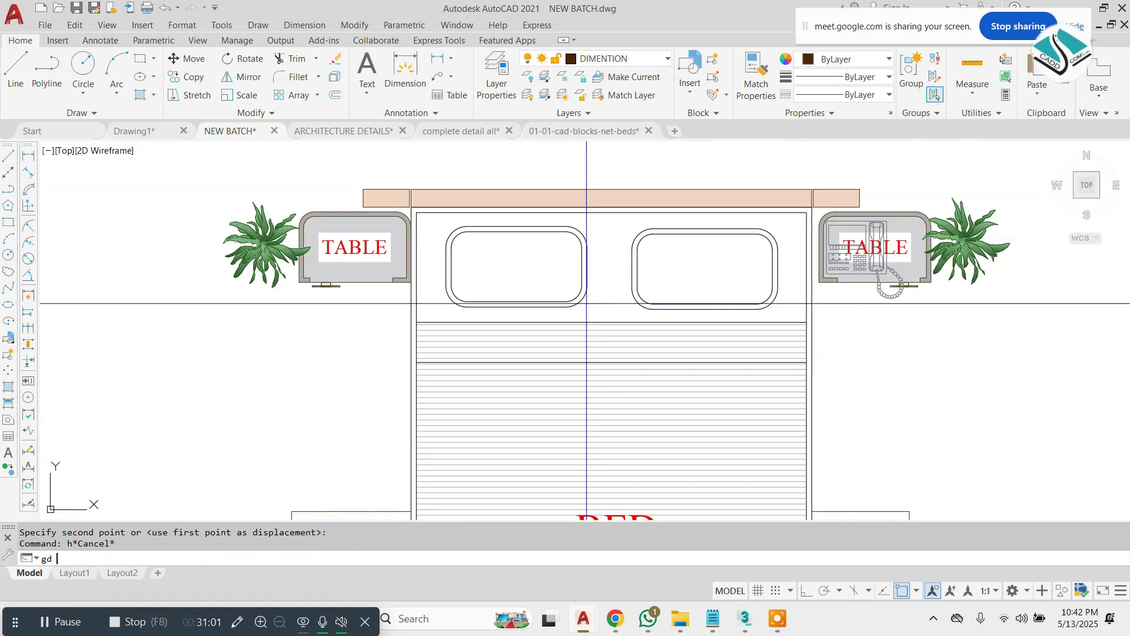
{"action": "type", "text": "gd"}
{"action": "key", "text": "Return"}
{"action": "left_click", "coordinate": [710, 220]}
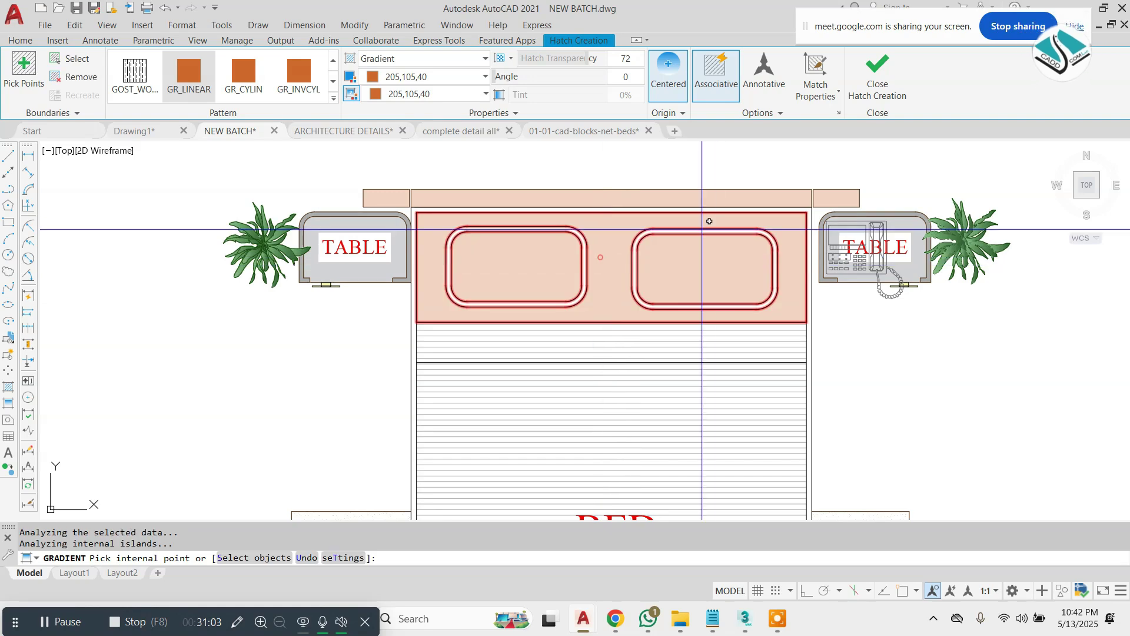
{"action": "left_click", "coordinate": [874, 70]}
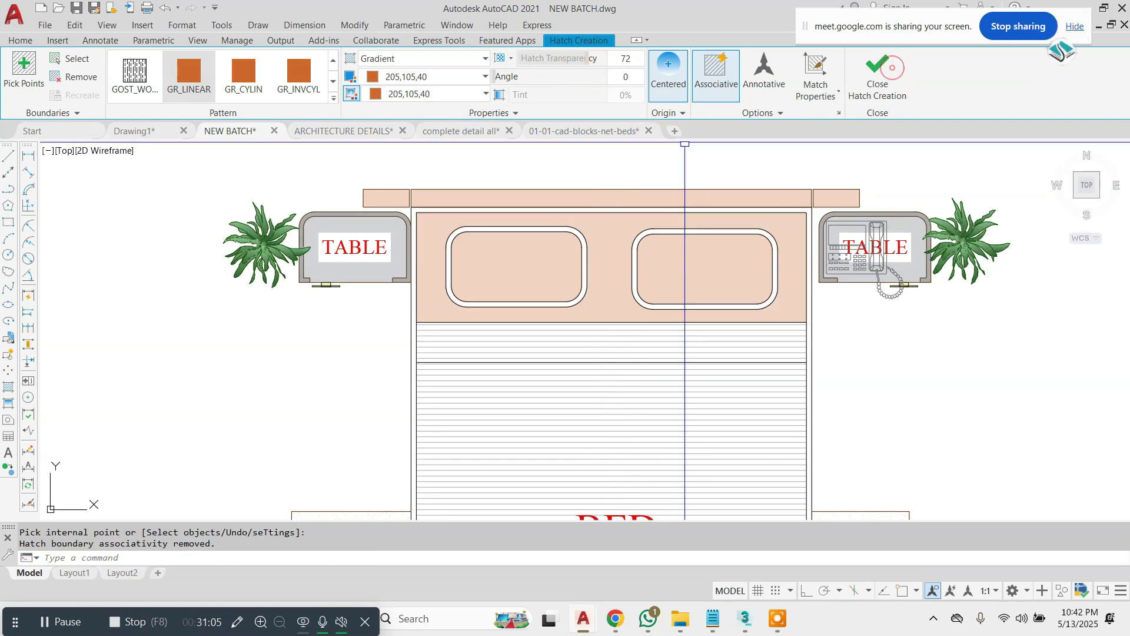
{"action": "scroll", "coordinate": [648, 265], "scroll_direction": "down", "scroll_amount": 4}
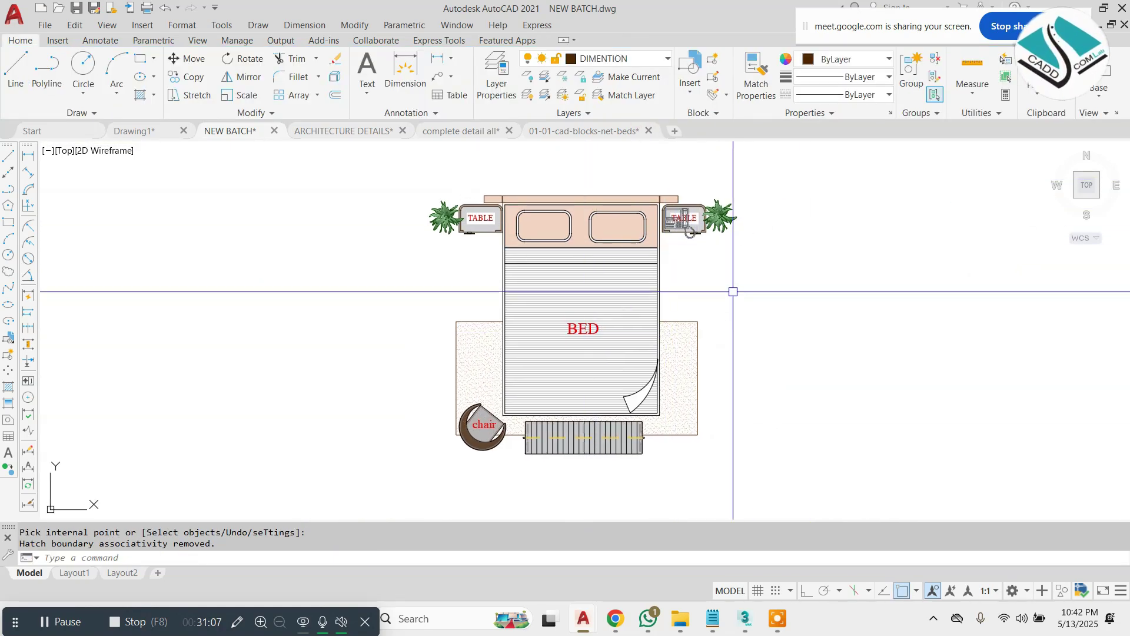
- Switch to Chrome and close the enlarged bedside table picture to return to the image search results
{"action": "left_click", "coordinate": [615, 618]}
{"action": "left_click", "coordinate": [497, 549]}
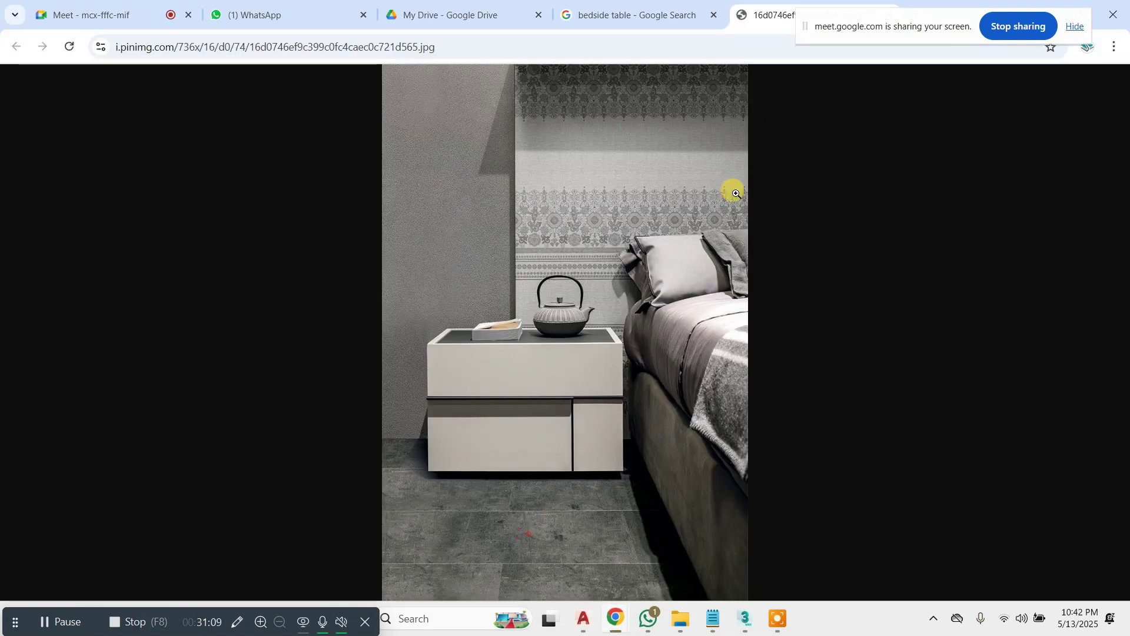
{"action": "left_click", "coordinate": [889, 14]}
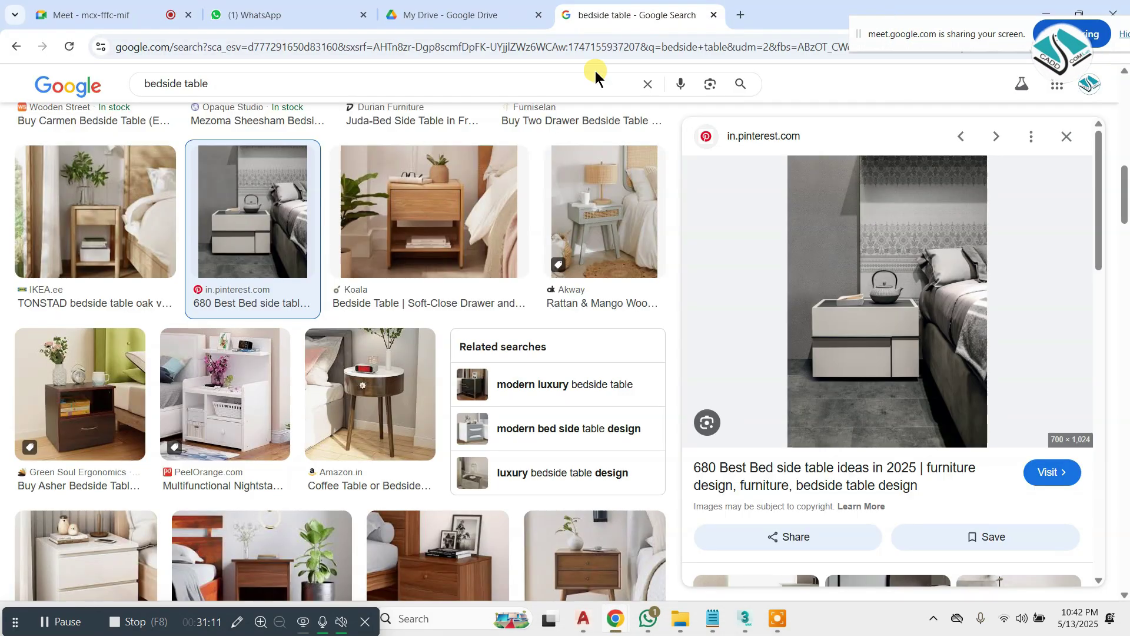
- Search Google Images for "bedroom" and look through the picture results
{"action": "triple_click", "coordinate": [274, 87]}
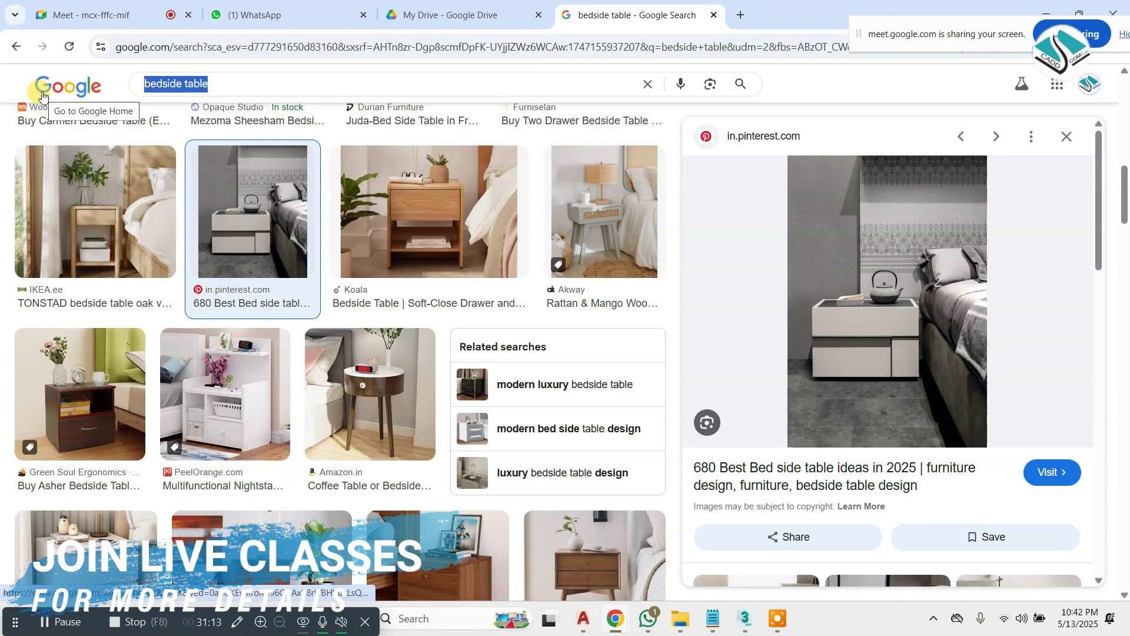
{"action": "type", "text": "bedro"}
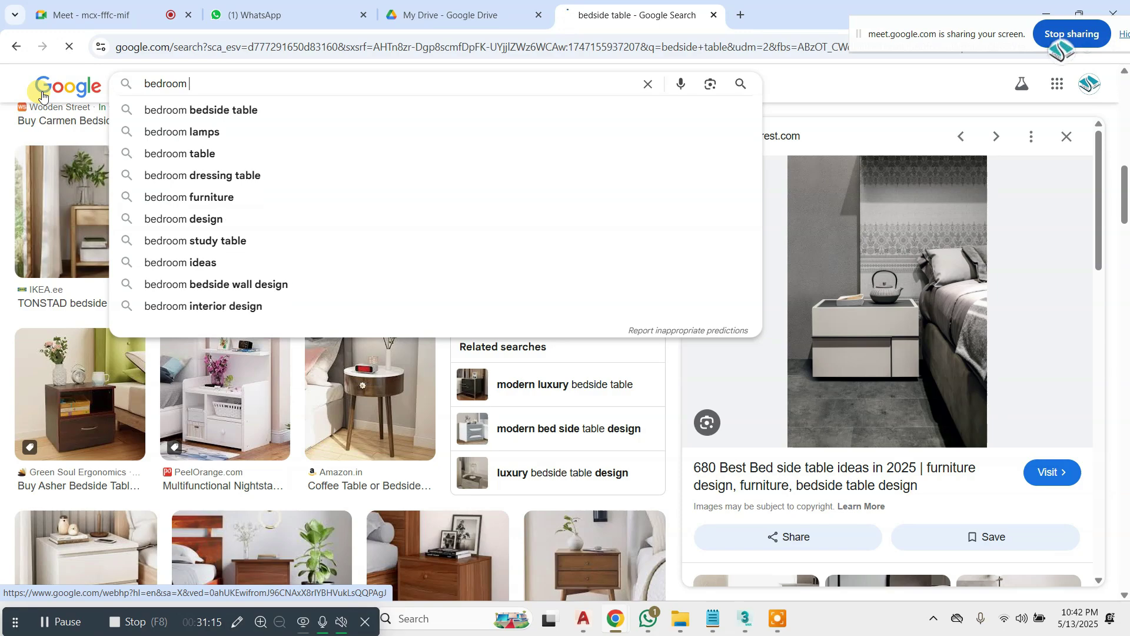
{"action": "type", "text": "om"}
{"action": "key", "text": "Return"}
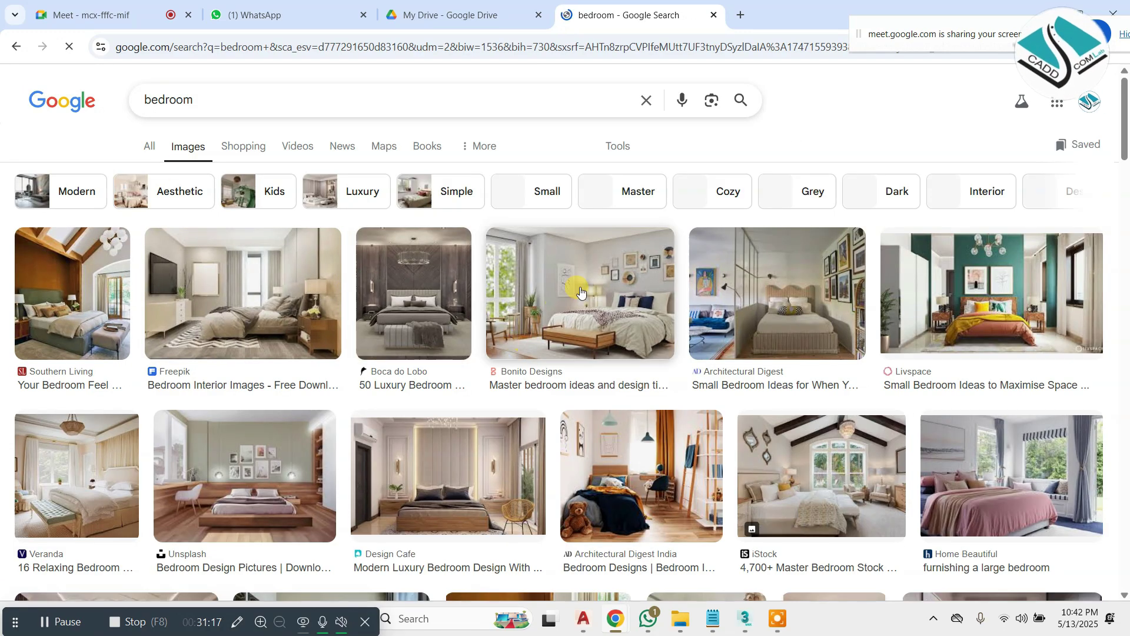
{"action": "scroll", "coordinate": [634, 294], "scroll_direction": "down", "scroll_amount": 5}
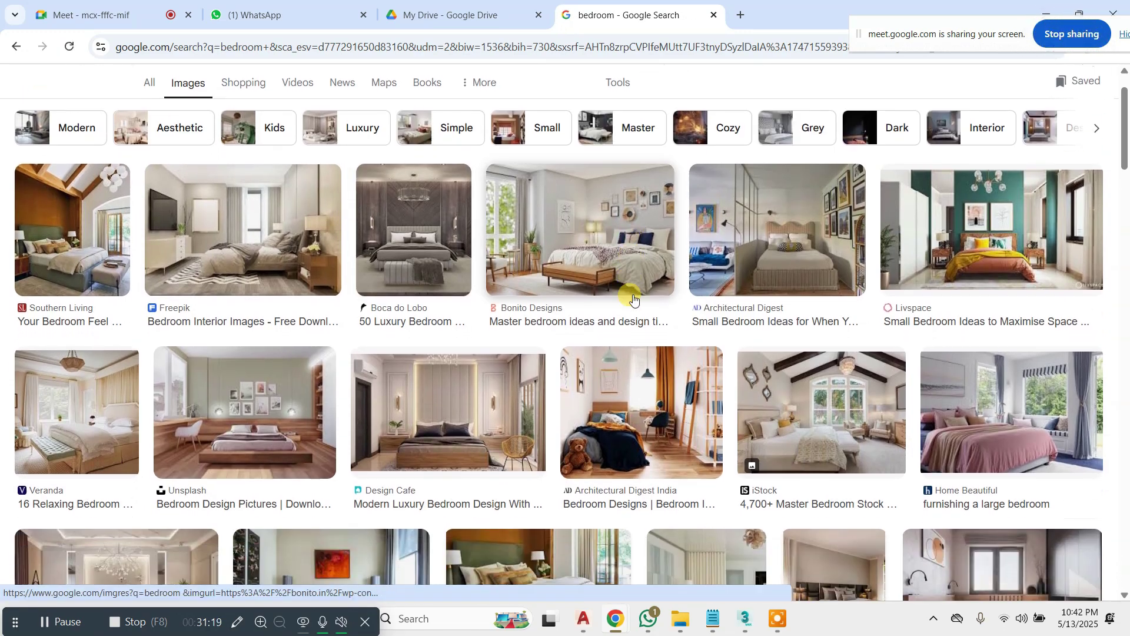
{"action": "scroll", "coordinate": [633, 294], "scroll_direction": "down", "scroll_amount": 4}
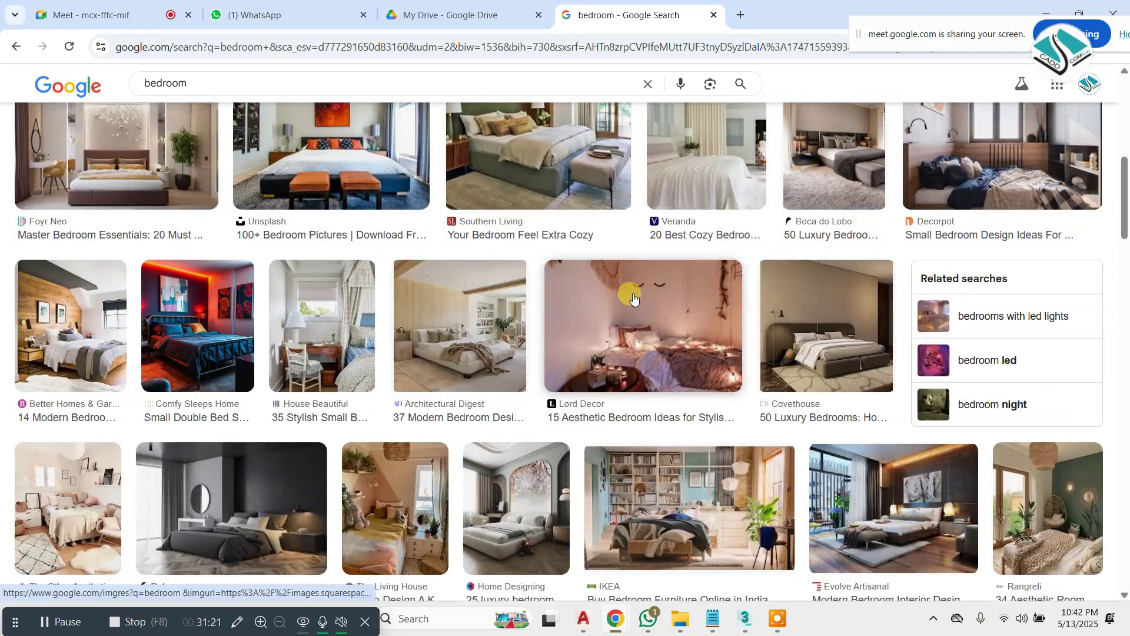
- Open the Architectural Digest modern bedroom picture in its own tab and enlarge it
{"action": "left_click", "coordinate": [465, 318]}
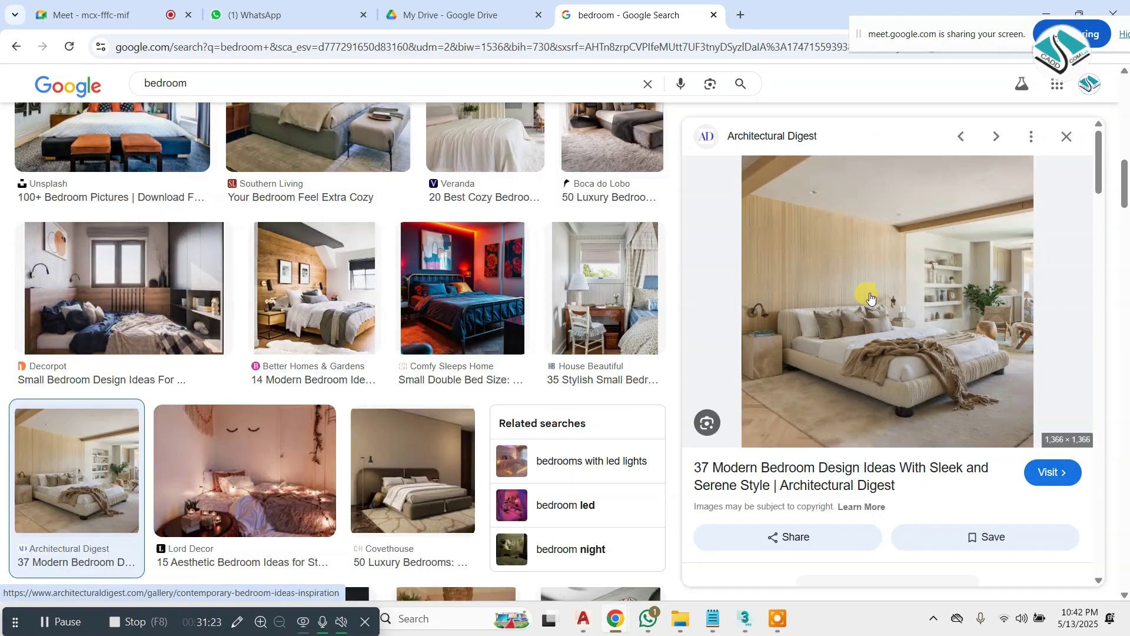
{"action": "right_click", "coordinate": [884, 241]}
{"action": "left_click", "coordinate": [966, 418]}
{"action": "left_click", "coordinate": [818, 15]}
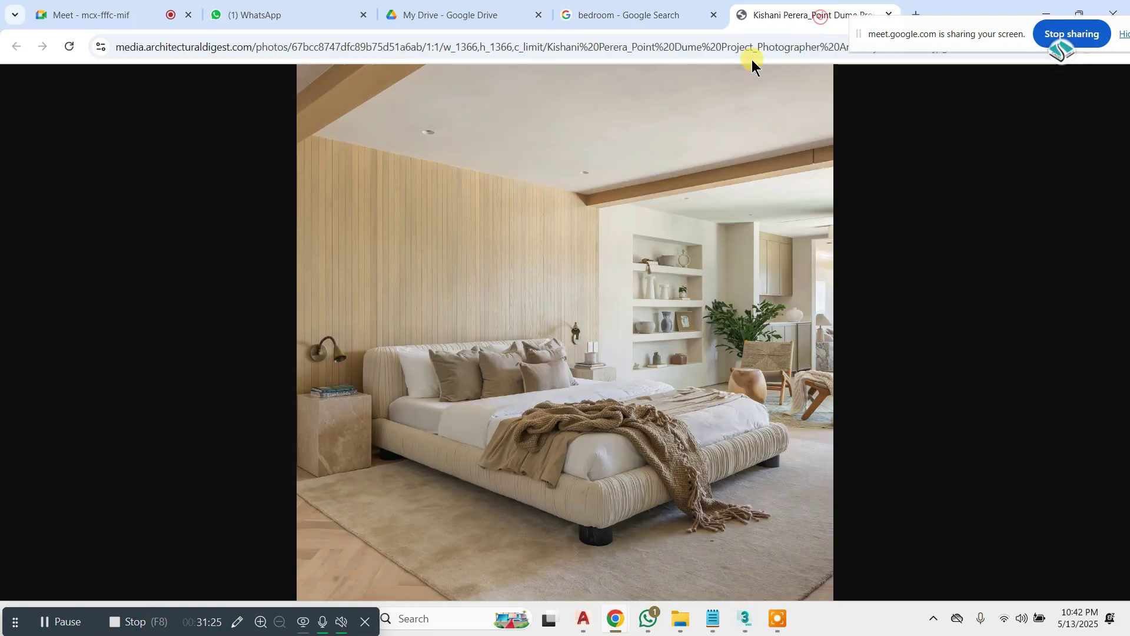
{"action": "left_click", "coordinate": [682, 420]}
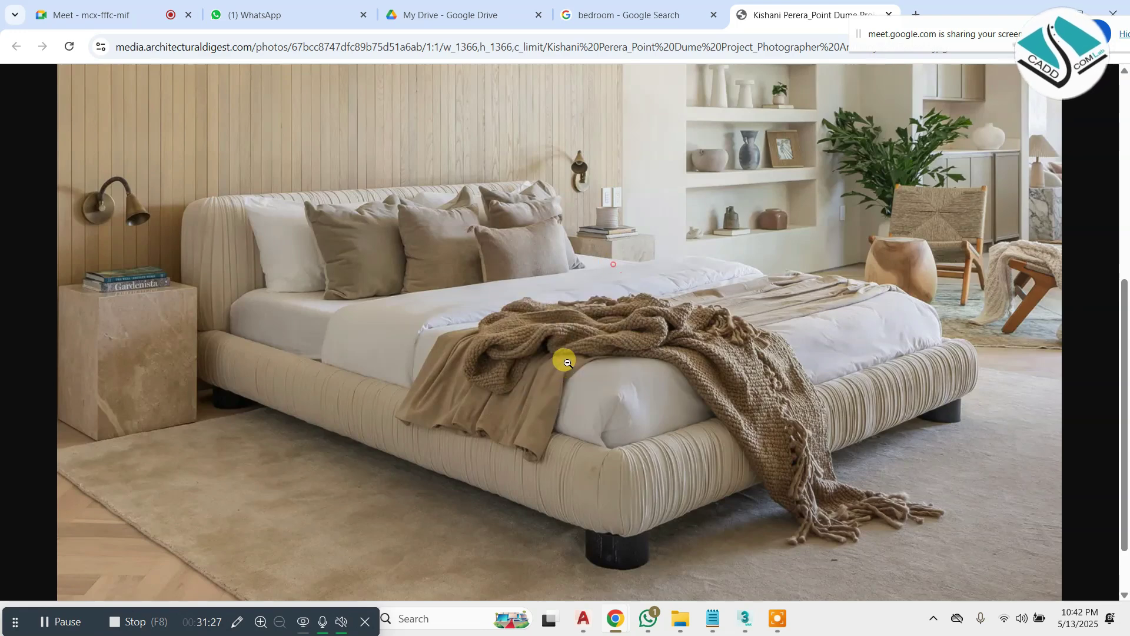
{"action": "scroll", "coordinate": [562, 359], "scroll_direction": "up", "scroll_amount": 1}
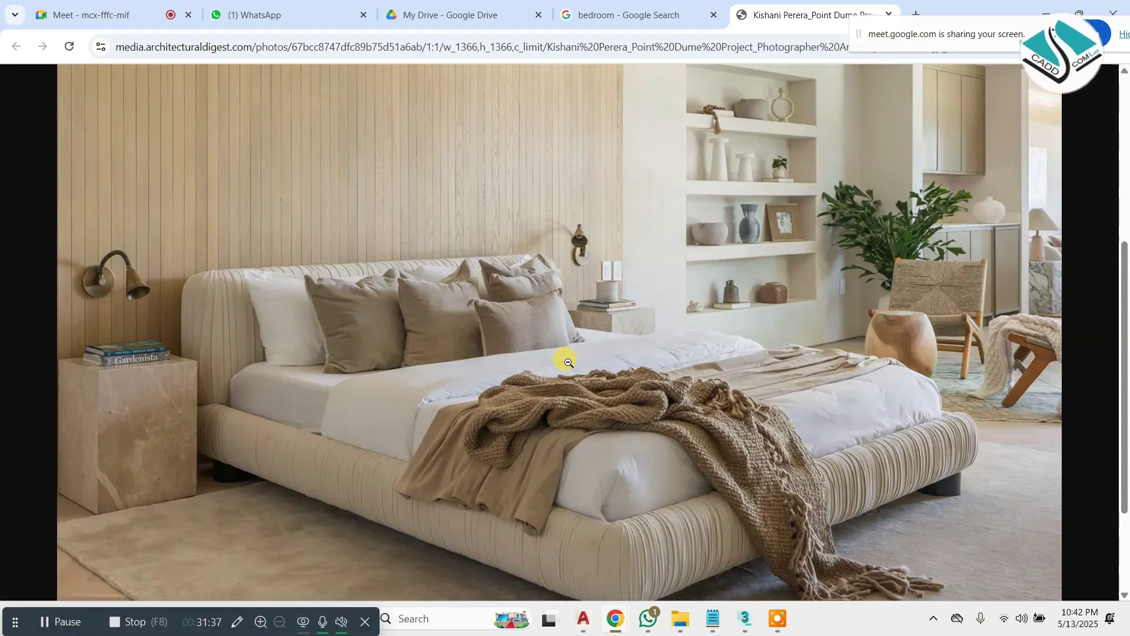
- Compare the bed plan of NEW BATCH.dwg in AutoCAD with the enlarged bedroom picture in Chrome
{"action": "left_click", "coordinate": [238, 622]}
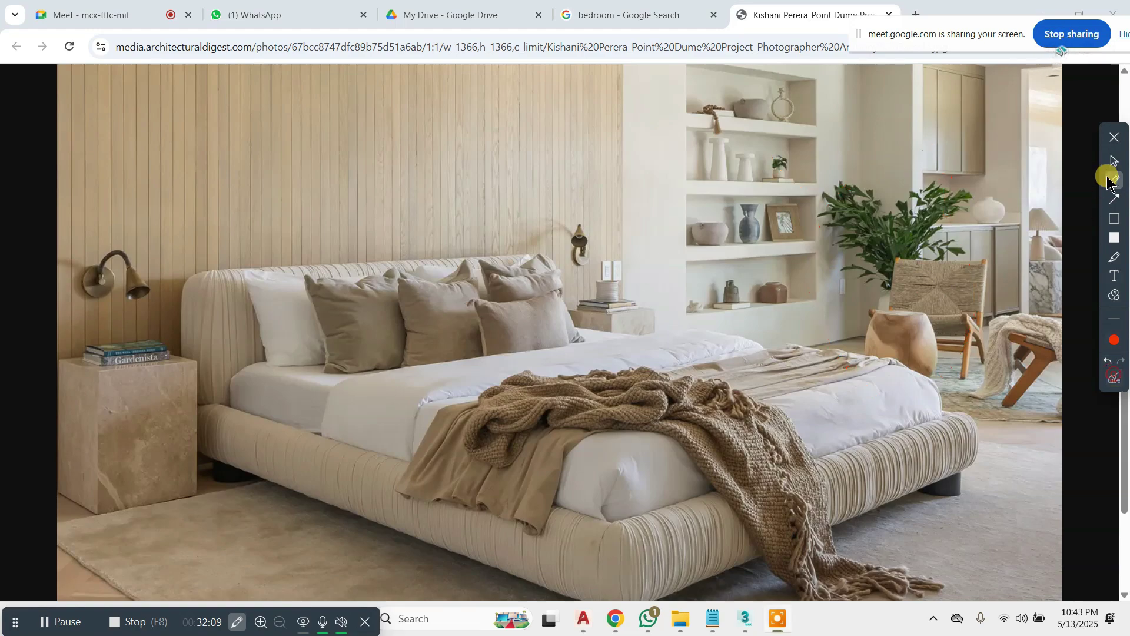
{"action": "left_click", "coordinate": [583, 618]}
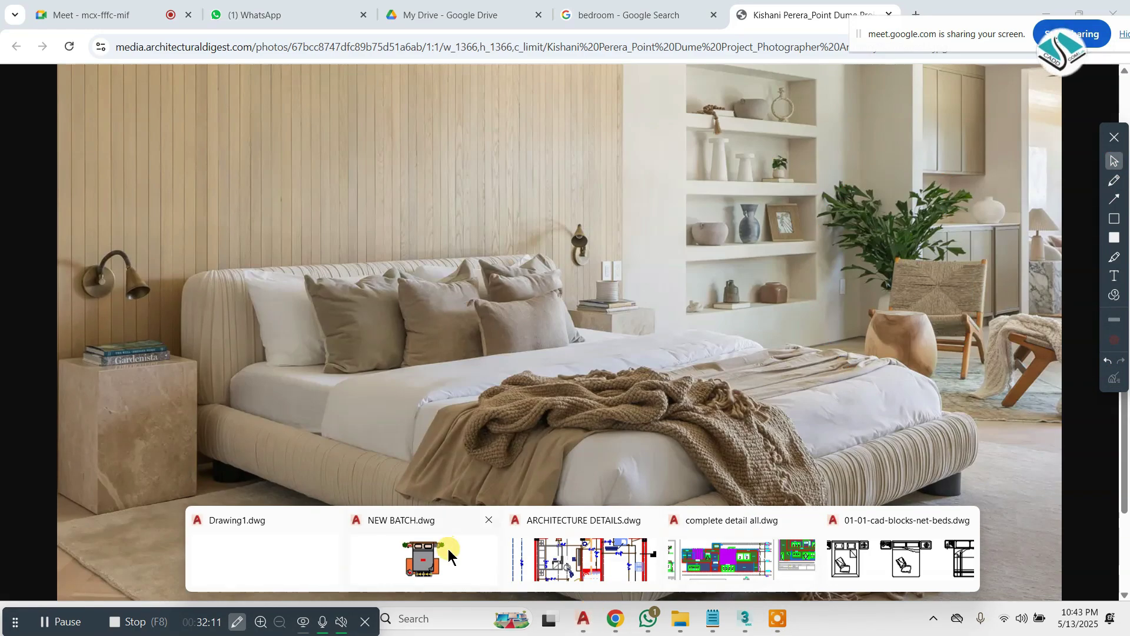
{"action": "left_click", "coordinate": [447, 549]}
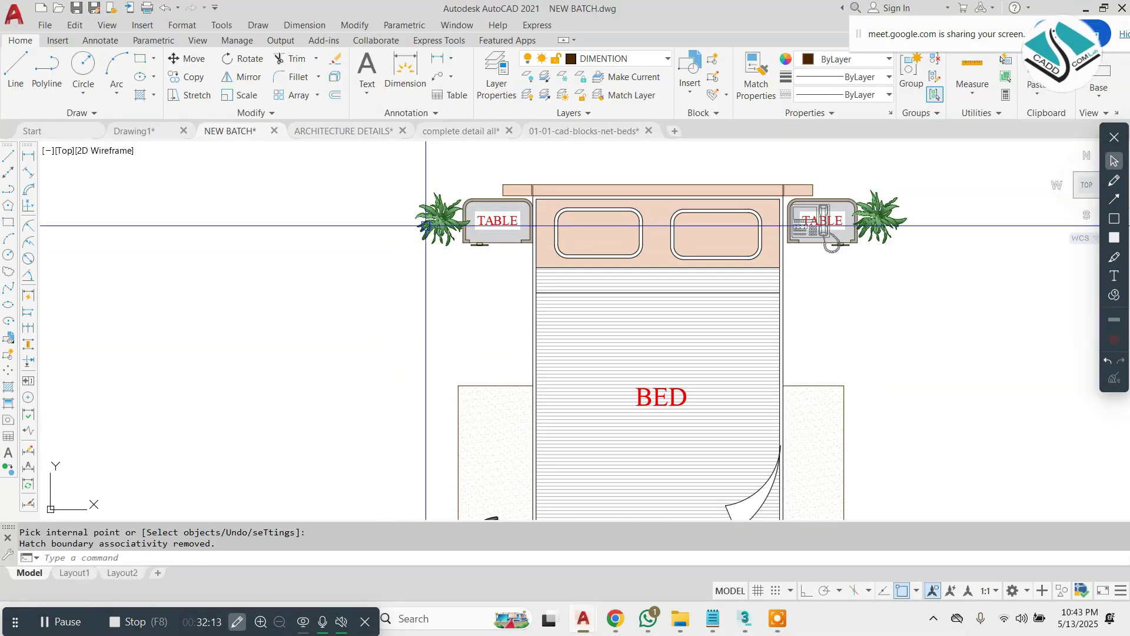
{"action": "scroll", "coordinate": [426, 226], "scroll_direction": "down", "scroll_amount": 2}
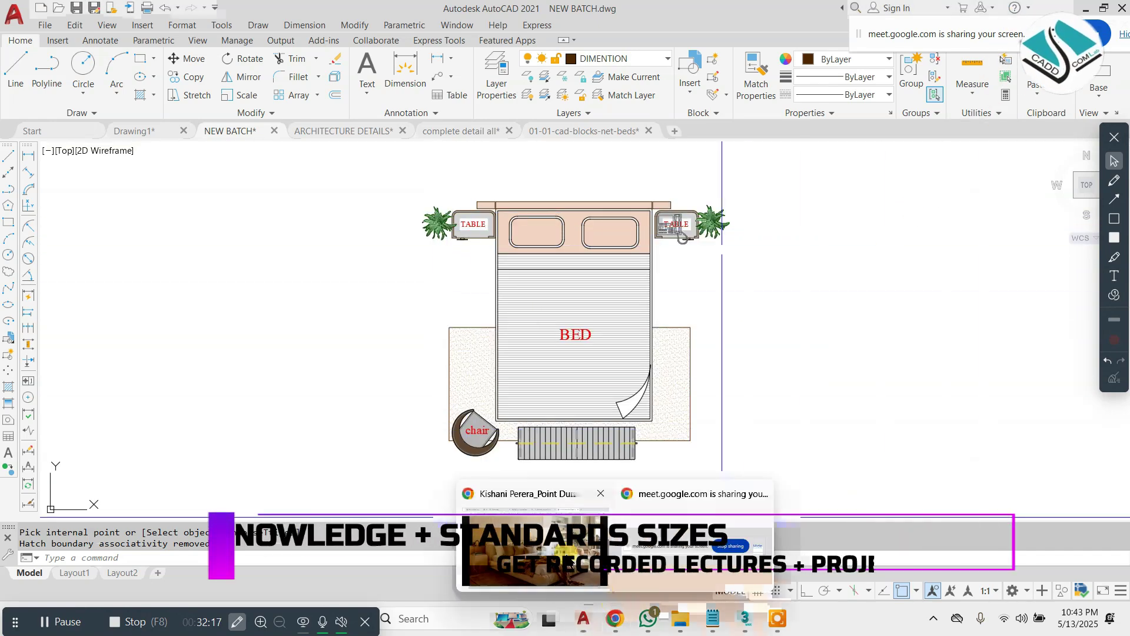
{"action": "left_click", "coordinate": [530, 518]}
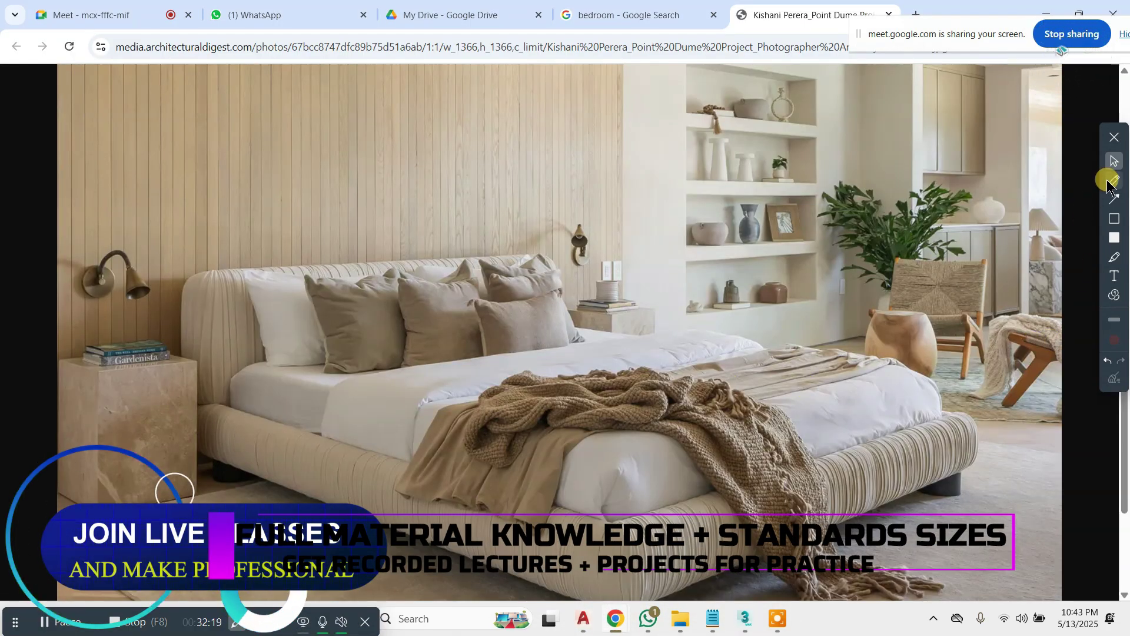
- Circle the bedside tables, blanket, chair and bench in red on the bedroom picture, and clear the marks
{"action": "mouse_move", "coordinate": [1064, 274]}
{"action": "left_mouse_down"}
{"action": "mouse_move", "coordinate": [1085, 383]}
{"action": "mouse_move", "coordinate": [980, 280]}
{"action": "left_mouse_up"}
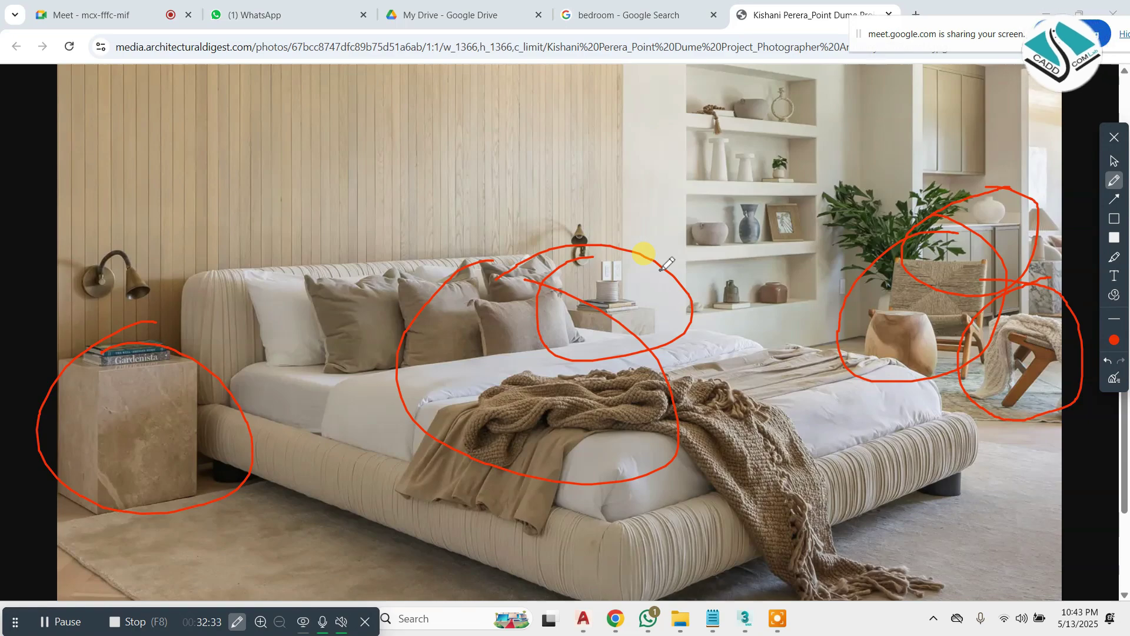
{"action": "left_click", "coordinate": [1114, 378]}
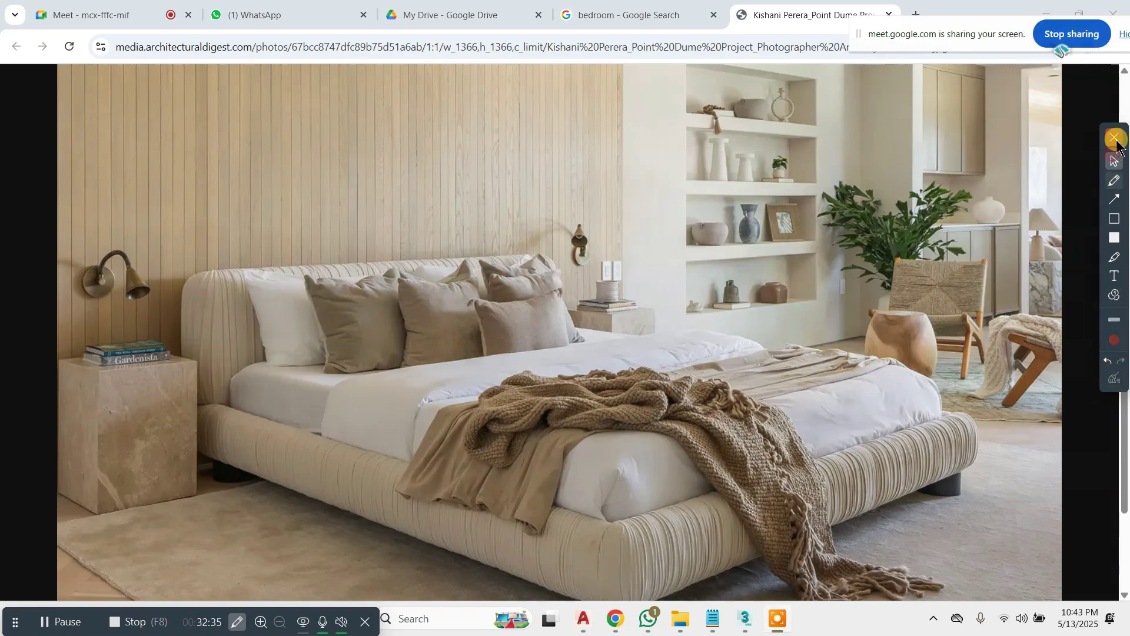
{"action": "left_click", "coordinate": [1116, 140]}
- Switch back to AutoCAD and bring the furnished bed plan into view
{"action": "left_click", "coordinate": [1035, 5]}
{"action": "scroll", "coordinate": [653, 259], "scroll_direction": "down", "scroll_amount": 4}
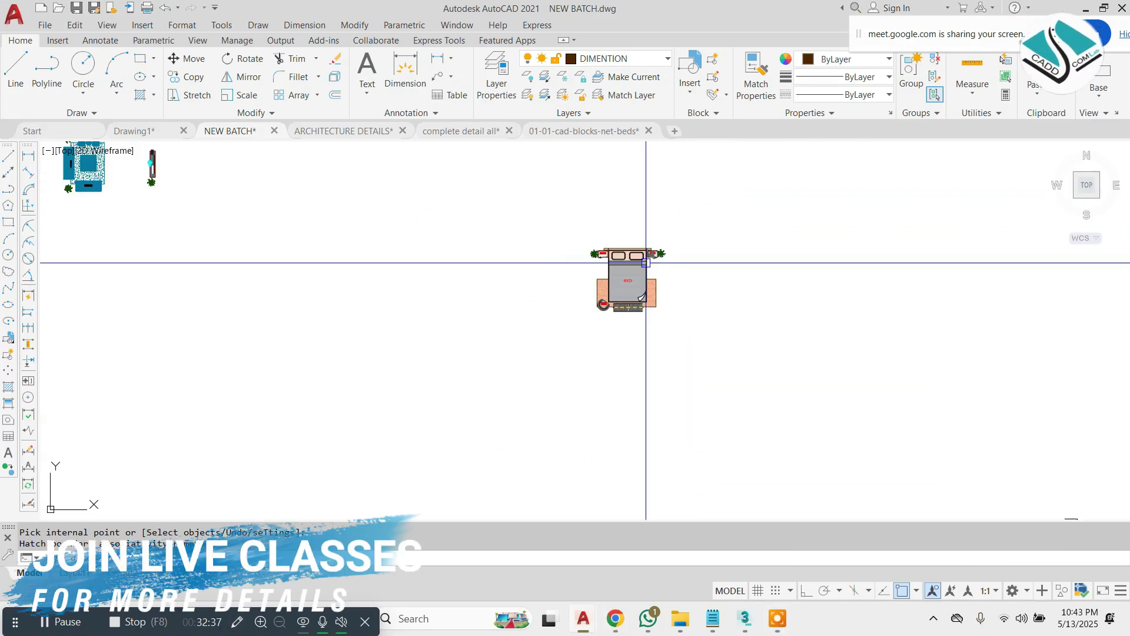
{"action": "scroll", "coordinate": [644, 263], "scroll_direction": "up", "scroll_amount": 2}
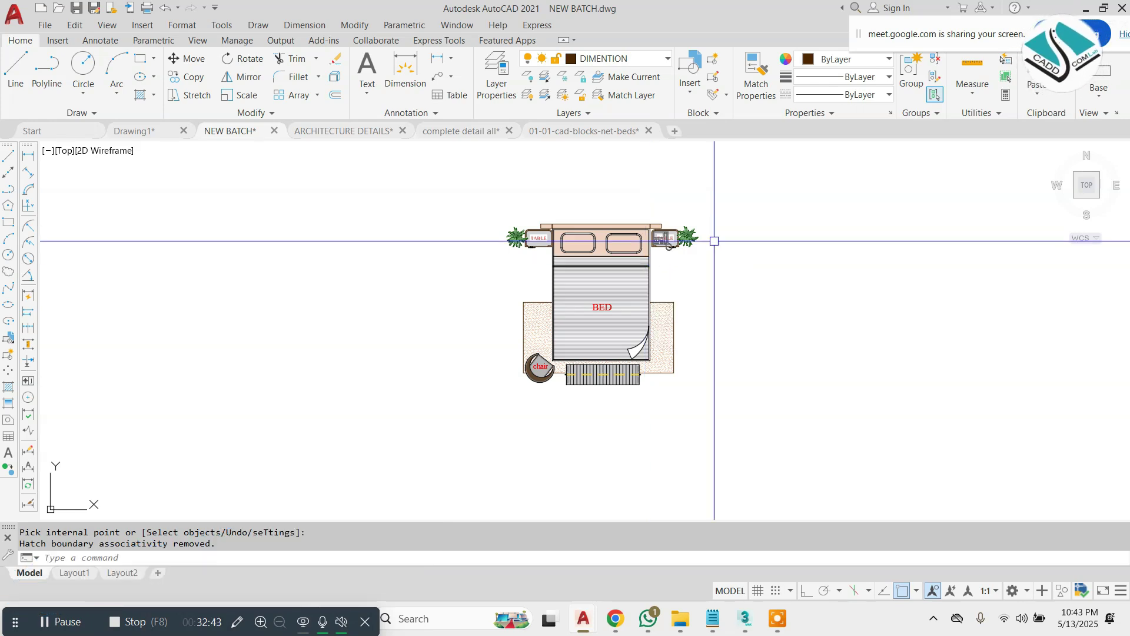
{"action": "left_click", "coordinate": [765, 189]}
{"action": "left_click", "coordinate": [408, 432]}
{"action": "type", "text": "m"}
{"action": "key", "text": "Return"}
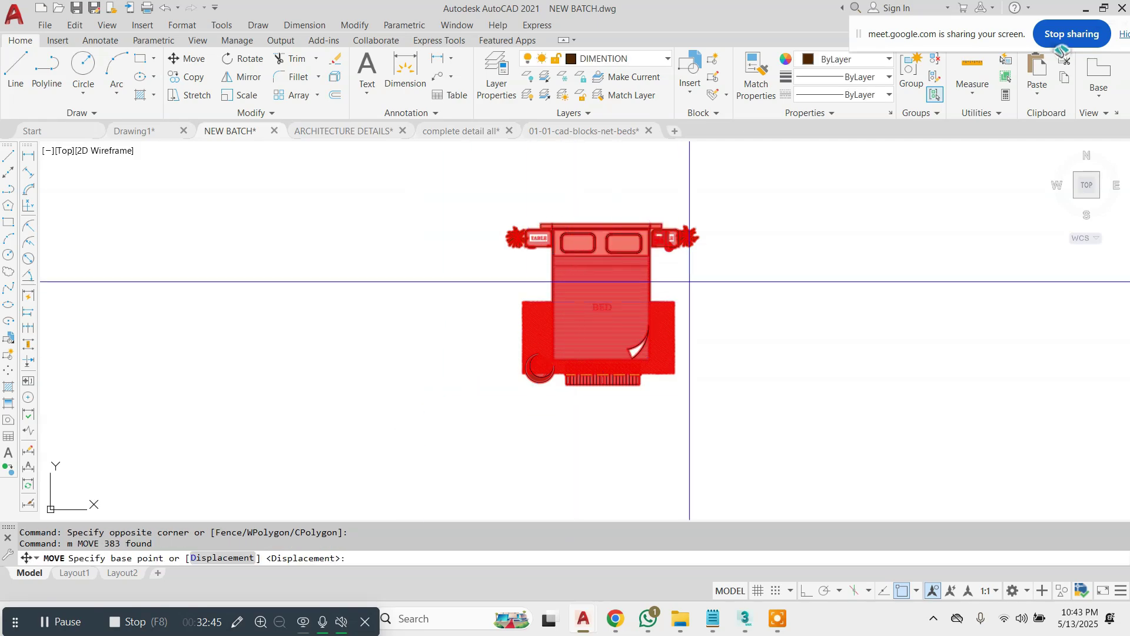
{"action": "scroll", "coordinate": [311, 315], "scroll_direction": "down", "scroll_amount": 3}
{"action": "scroll", "coordinate": [441, 244], "scroll_direction": "up", "scroll_amount": 3}
{"action": "key", "text": "Escape"}
- Move the T.V unit with its plant from beside the sofa set to below the bench of the bed plan
{"action": "left_click", "coordinate": [549, 171]}
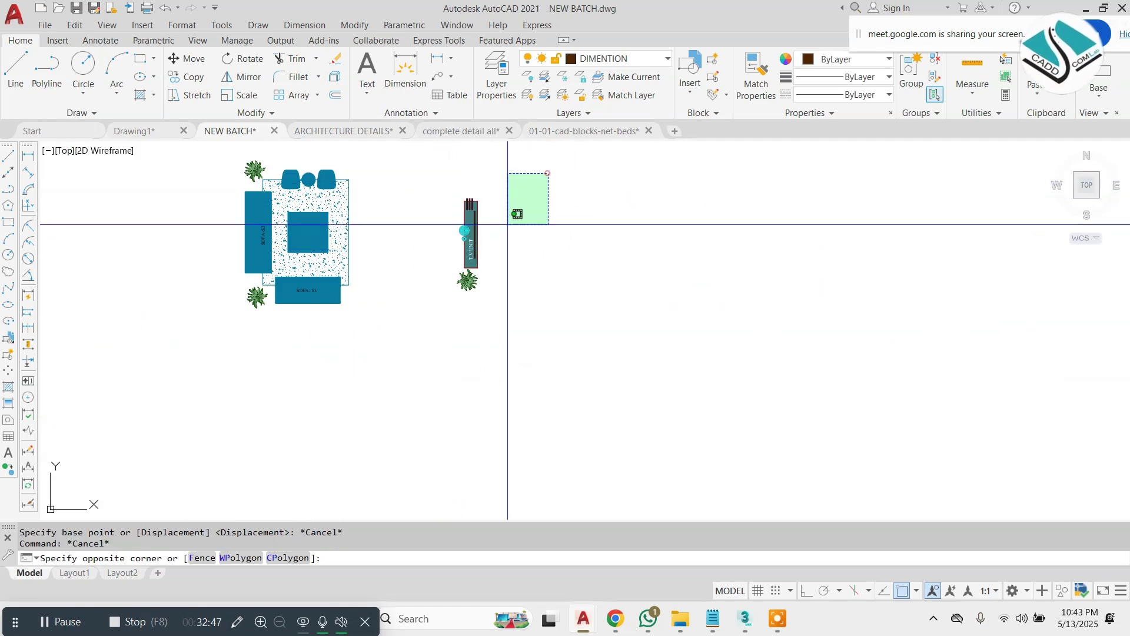
{"action": "left_click", "coordinate": [456, 279]}
{"action": "type", "text": "m"}
{"action": "key", "text": "Return"}
{"action": "left_click", "coordinate": [475, 204]}
{"action": "scroll", "coordinate": [599, 362], "scroll_direction": "down", "scroll_amount": 3}
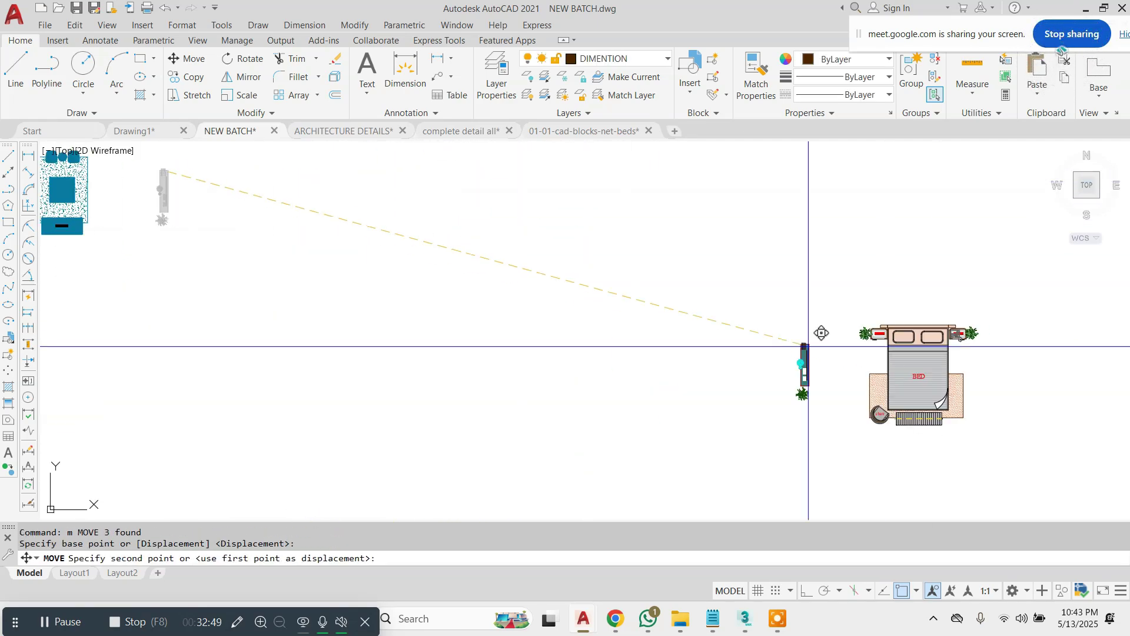
{"action": "scroll", "coordinate": [694, 283], "scroll_direction": "up", "scroll_amount": 5}
{"action": "left_click", "coordinate": [796, 307]}
{"action": "key", "text": "Escape"}
- Rotate the T.V unit and its plant 90° clockwise so that the unit lies horizontally, using Ortho
{"action": "scroll", "coordinate": [796, 307], "scroll_direction": "up", "scroll_amount": 2}
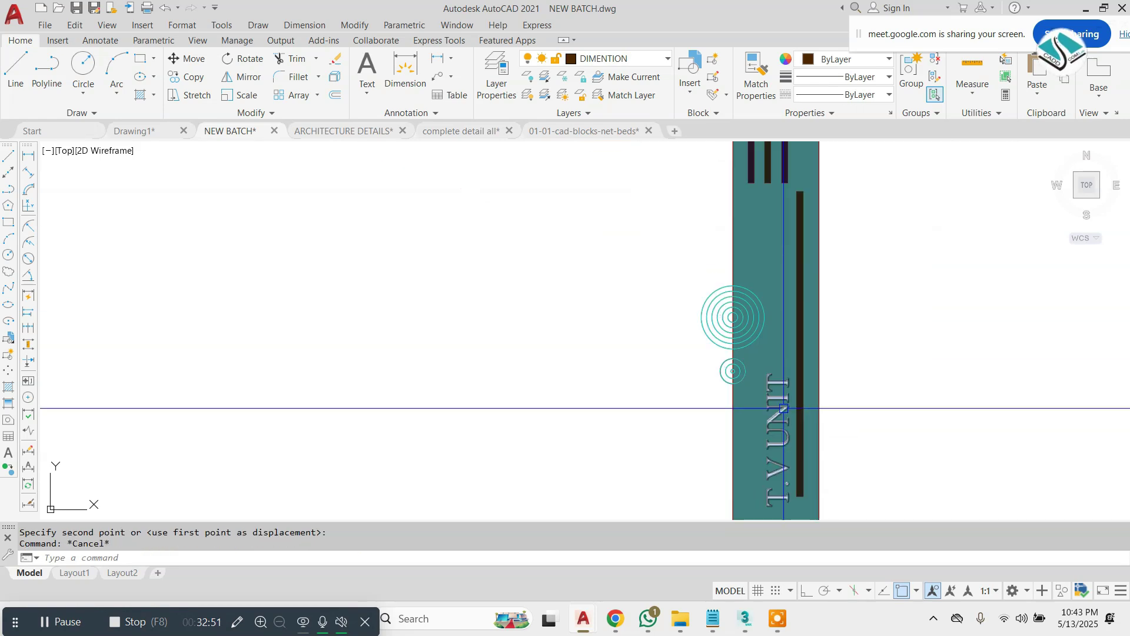
{"action": "scroll", "coordinate": [815, 359], "scroll_direction": "down", "scroll_amount": 2}
{"action": "left_click", "coordinate": [840, 240]}
{"action": "left_click", "coordinate": [605, 507]}
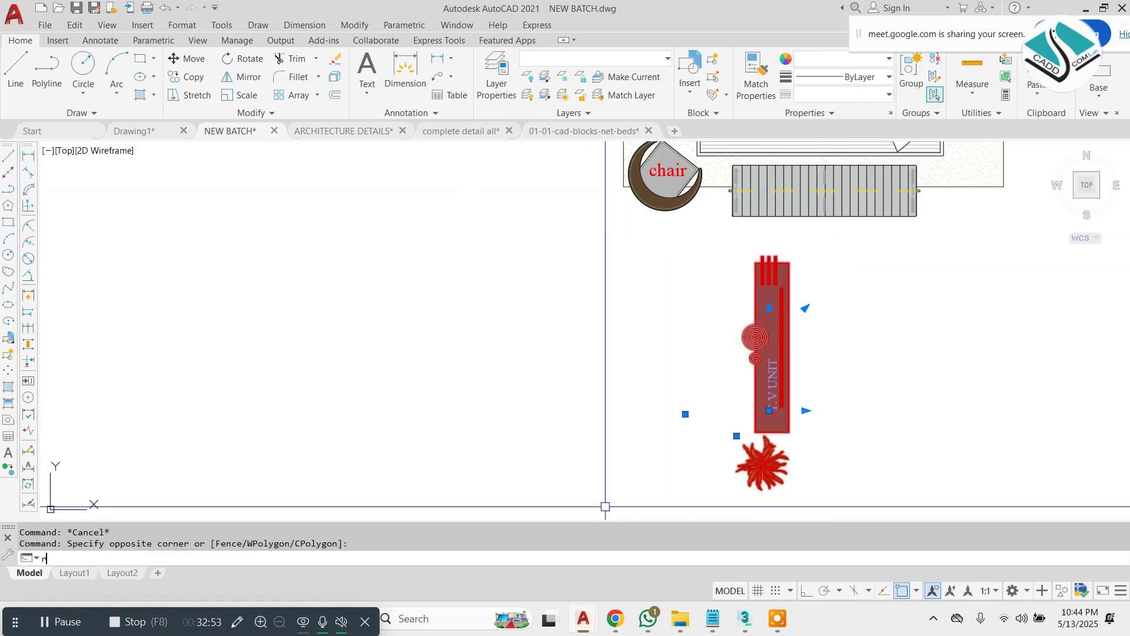
{"action": "left_click", "coordinate": [788, 355]}
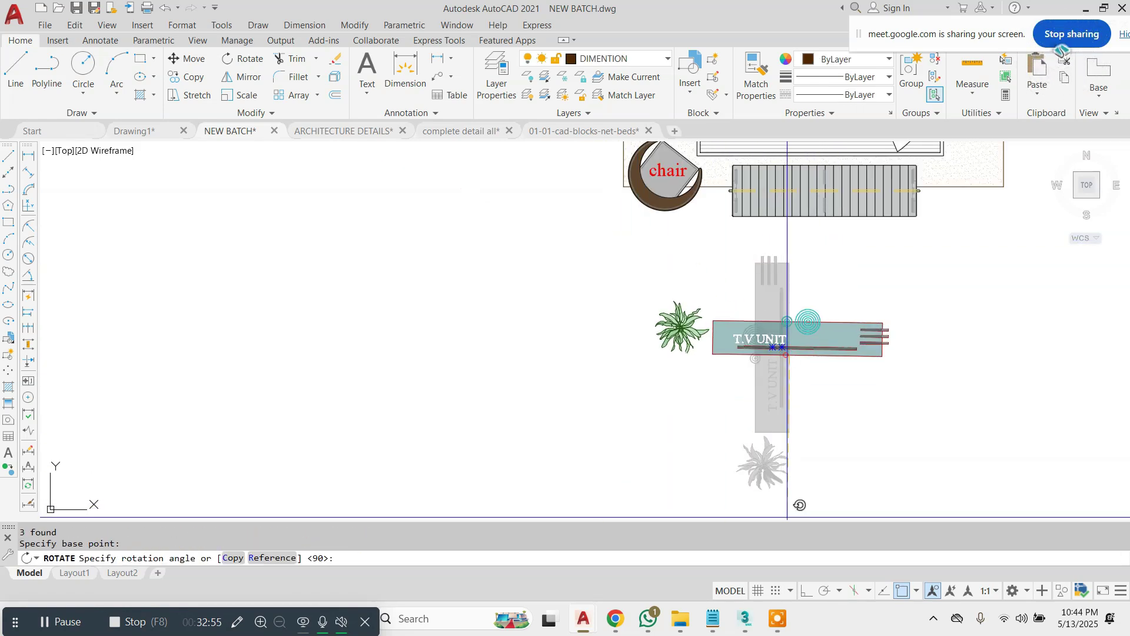
{"action": "left_click", "coordinate": [806, 590]}
{"action": "left_click", "coordinate": [947, 312]}
- Move the T.V unit and its plant horizontally to the right to line the unit up with the bench
{"action": "left_click", "coordinate": [934, 277]}
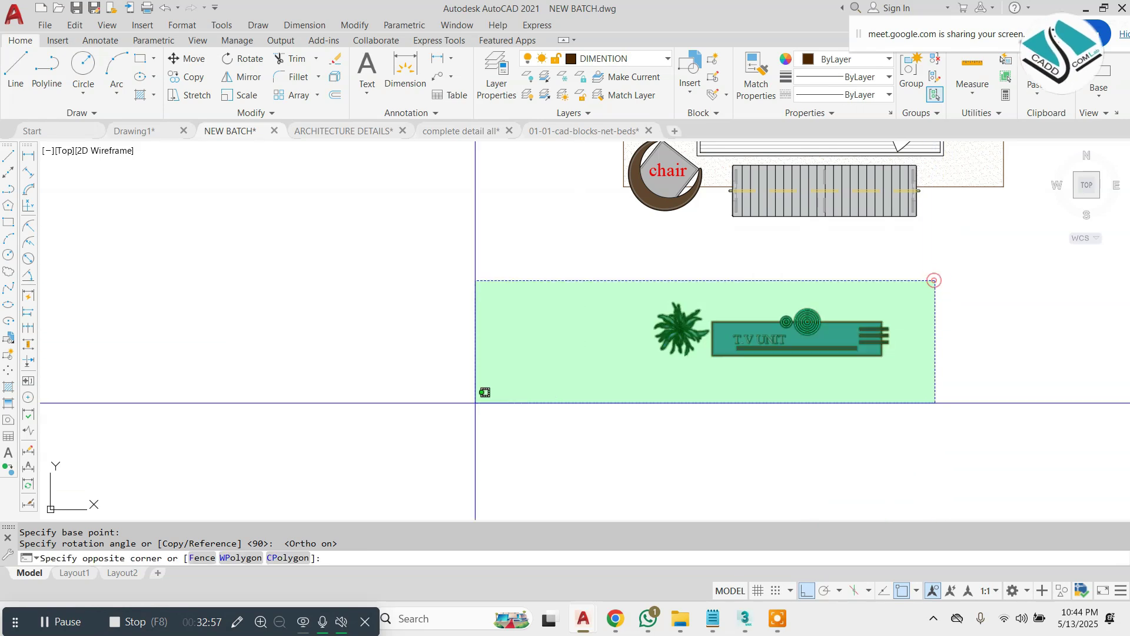
{"action": "left_click", "coordinate": [474, 402]}
{"action": "middle_click_drag", "start_coordinate": [755, 368], "coordinate": [541, 371]}
{"action": "type", "text": "m"}
{"action": "key", "text": "Return"}
{"action": "scroll", "coordinate": [669, 391], "scroll_direction": "up", "scroll_amount": 2}
{"action": "left_click", "coordinate": [641, 408]}
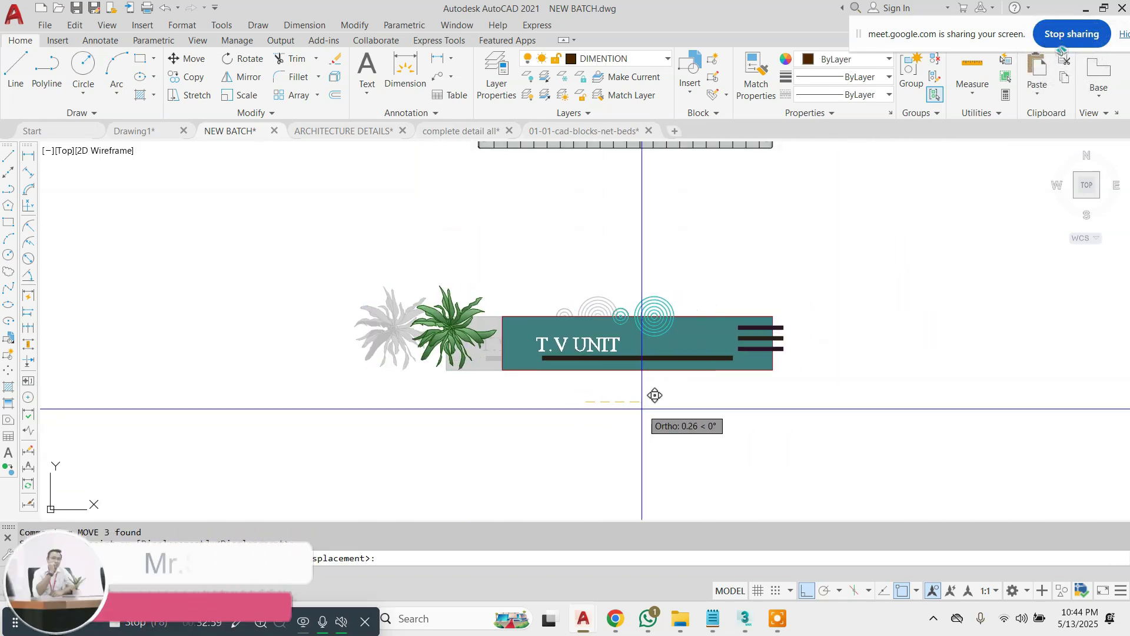
{"action": "scroll", "coordinate": [662, 353], "scroll_direction": "down", "scroll_amount": 3}
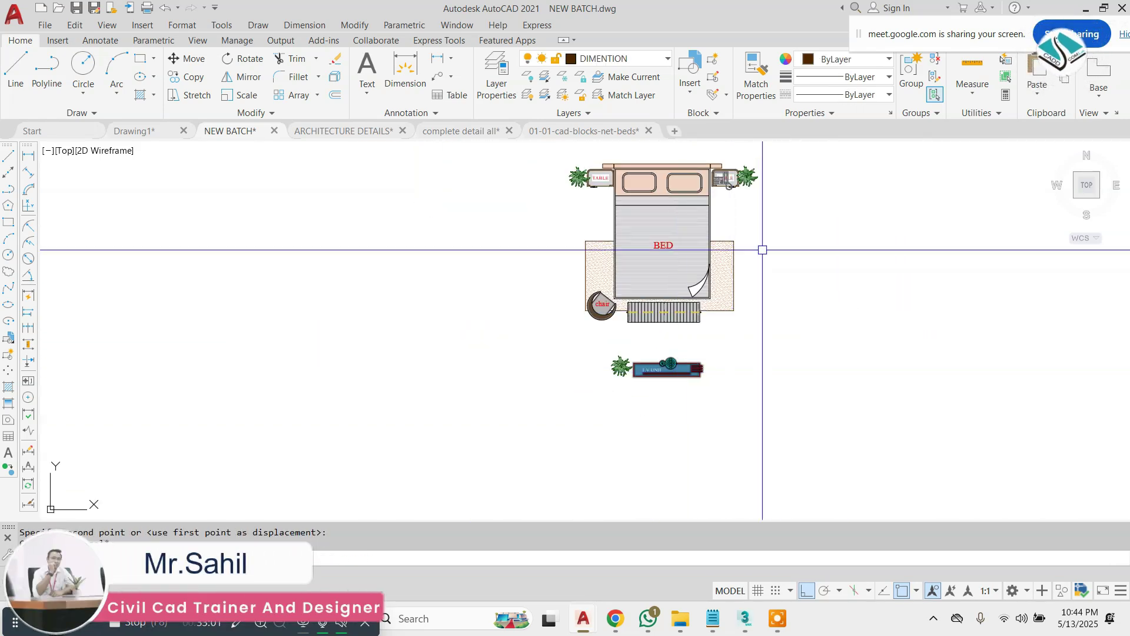
- Move the whole bed set and T.V unit, with Ortho off, to the free space beside the M.BEDROOM side of the floor plan
{"action": "left_click", "coordinate": [467, 398]}
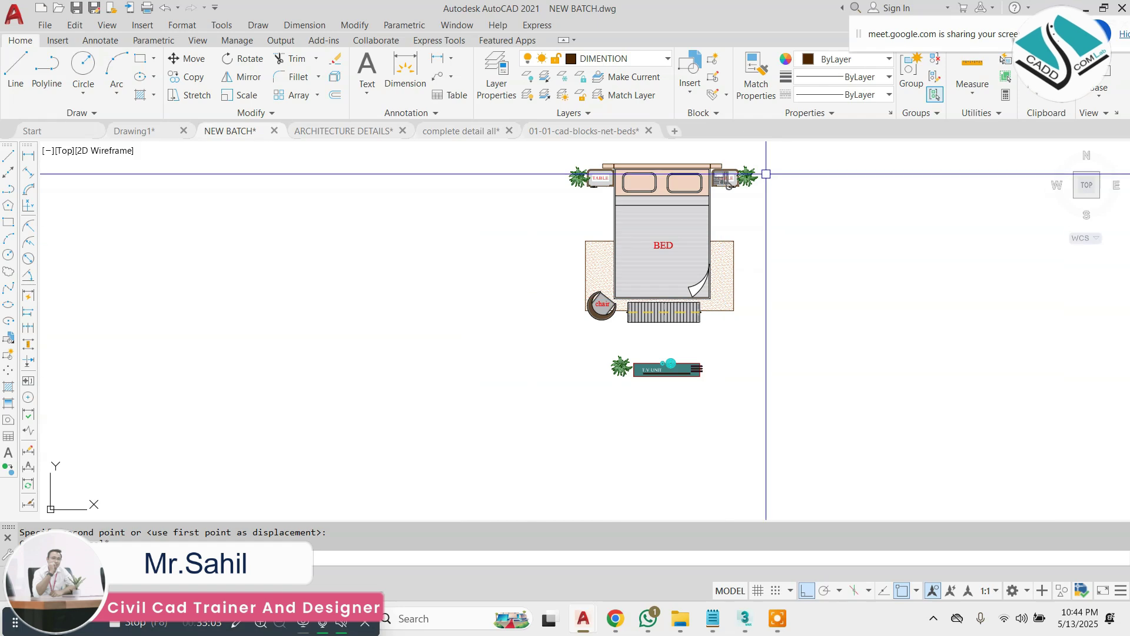
{"action": "left_click", "coordinate": [802, 157]}
{"action": "left_click", "coordinate": [398, 469]}
{"action": "type", "text": "m"}
{"action": "key", "text": "Return"}
{"action": "left_click", "coordinate": [671, 289]}
{"action": "scroll", "coordinate": [671, 289], "scroll_direction": "down", "scroll_amount": 4}
{"action": "scroll", "coordinate": [881, 221], "scroll_direction": "up", "scroll_amount": 3}
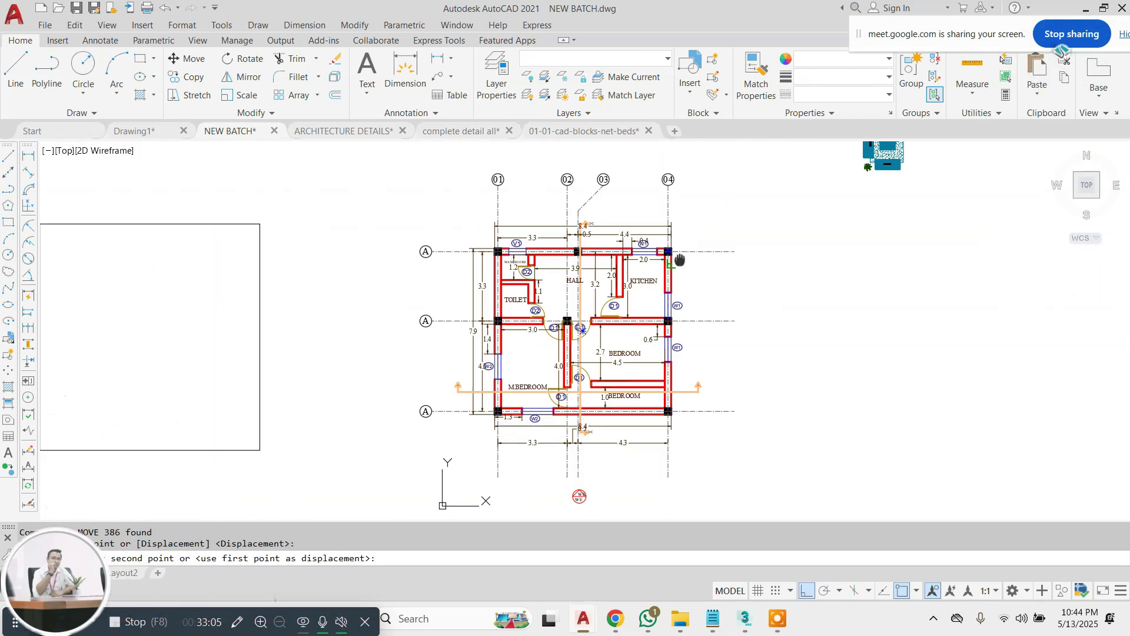
{"action": "left_click", "coordinate": [806, 590]}
{"action": "middle_click_drag", "start_coordinate": [306, 377], "coordinate": [561, 365]}
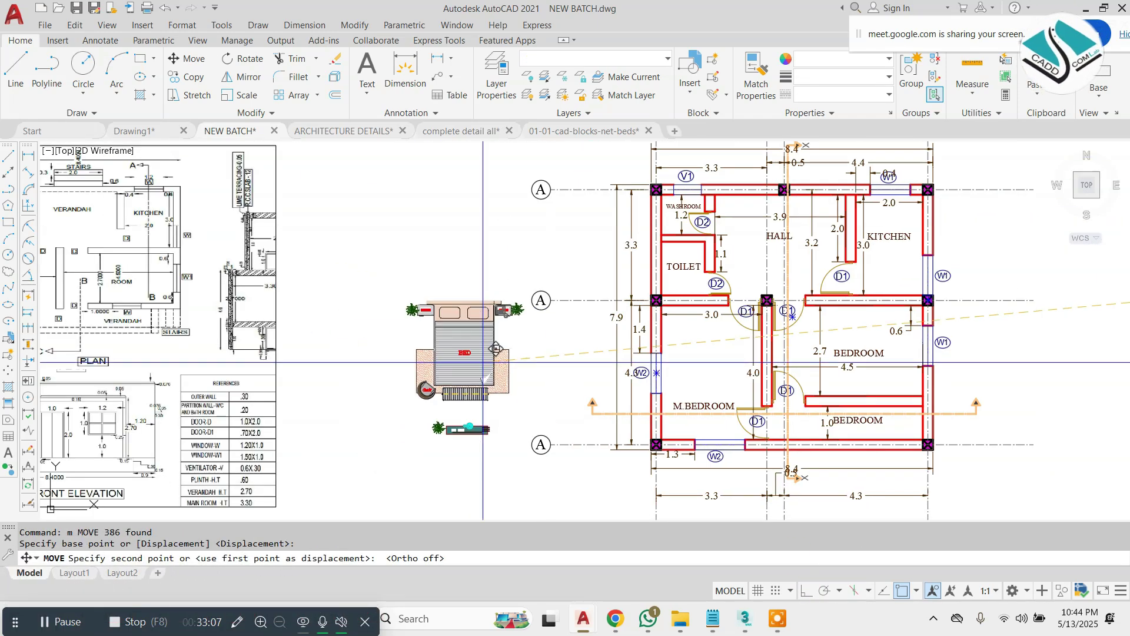
{"action": "left_click", "coordinate": [442, 347]}
{"action": "key", "text": "Escape"}
- Rotate the bed set without the T.V unit 90° counterclockwise using Ortho, so that the headboard faces left
{"action": "scroll", "coordinate": [441, 373], "scroll_direction": "up", "scroll_amount": 2}
{"action": "key", "text": "Escape"}
{"action": "middle_click_drag", "start_coordinate": [405, 315], "coordinate": [427, 333]}
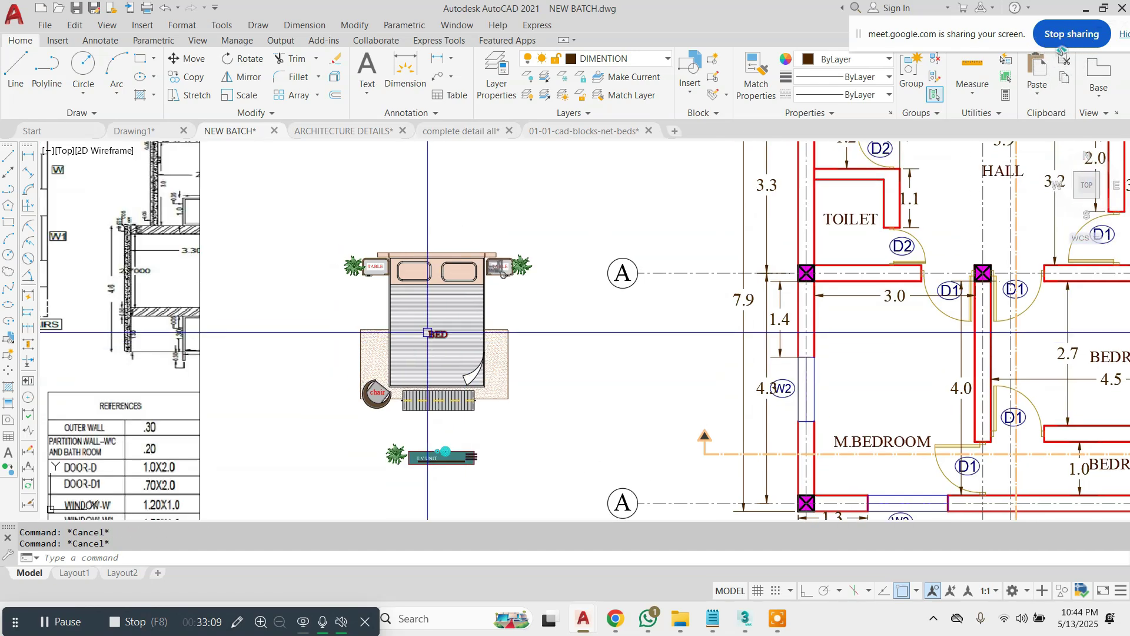
{"action": "left_click", "coordinate": [253, 202]}
{"action": "left_click", "coordinate": [555, 416]}
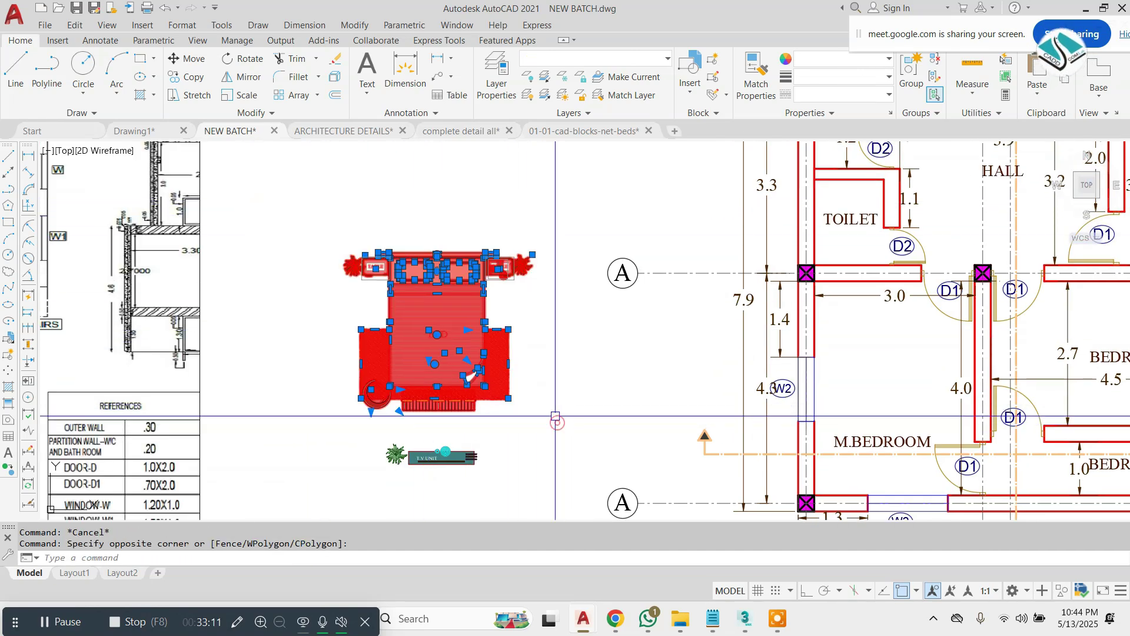
{"action": "left_click", "coordinate": [449, 400]}
{"action": "key", "text": "F8"}
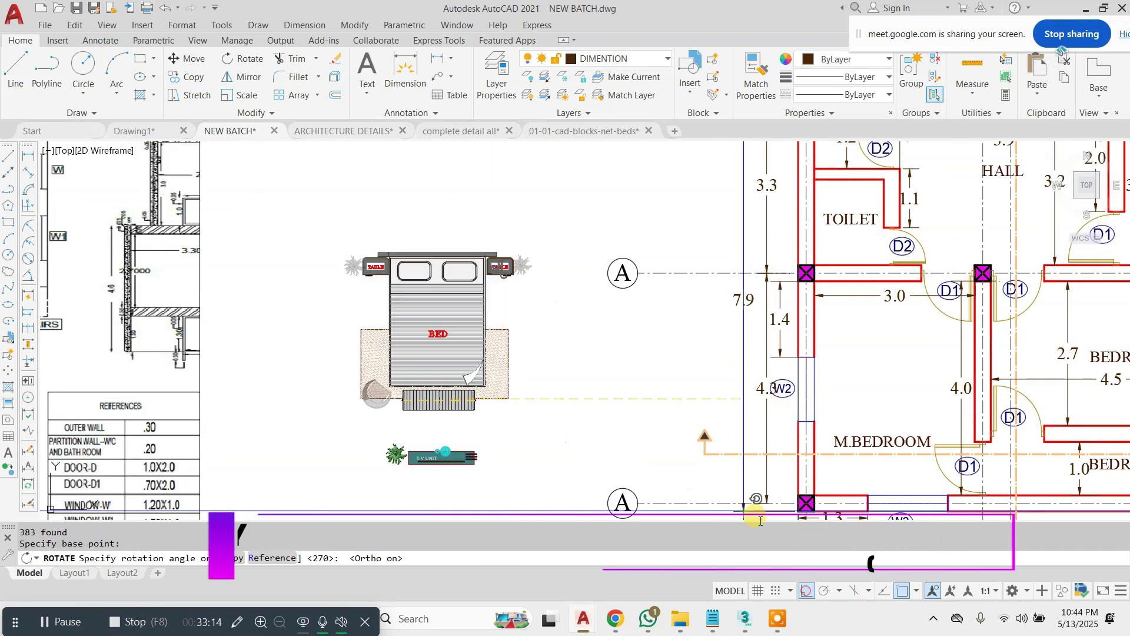
{"action": "left_click", "coordinate": [442, 183]}
{"action": "scroll", "coordinate": [303, 285], "scroll_direction": "up", "scroll_amount": 5}
{"action": "key", "text": "Escape"}
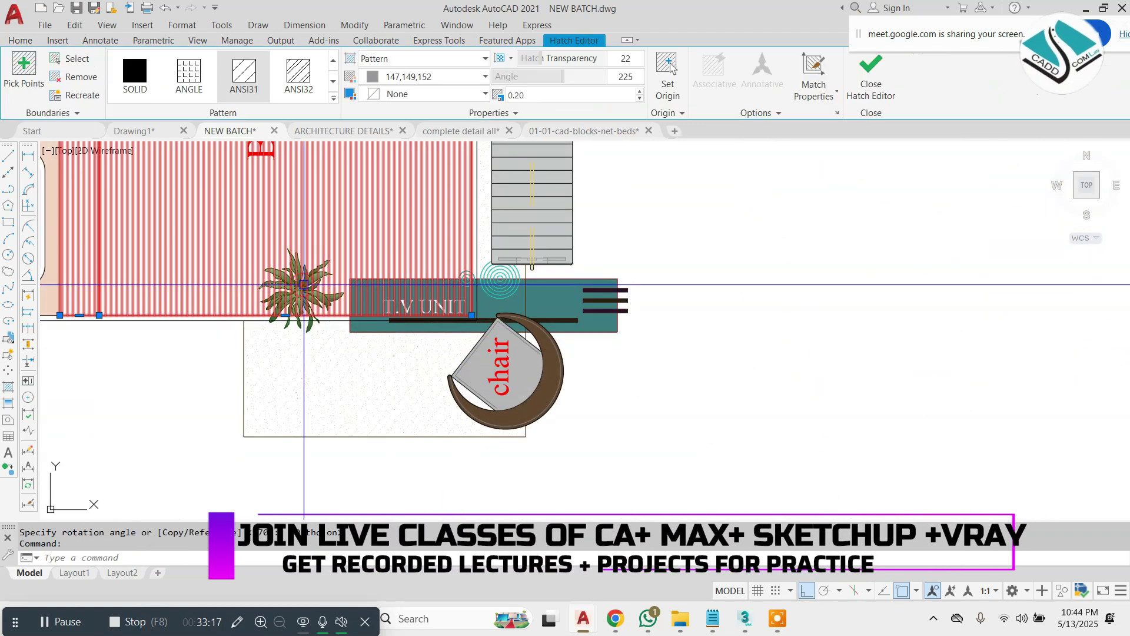
{"action": "scroll", "coordinate": [303, 286], "scroll_direction": "up", "scroll_amount": 4}
{"action": "key", "text": "Escape"}
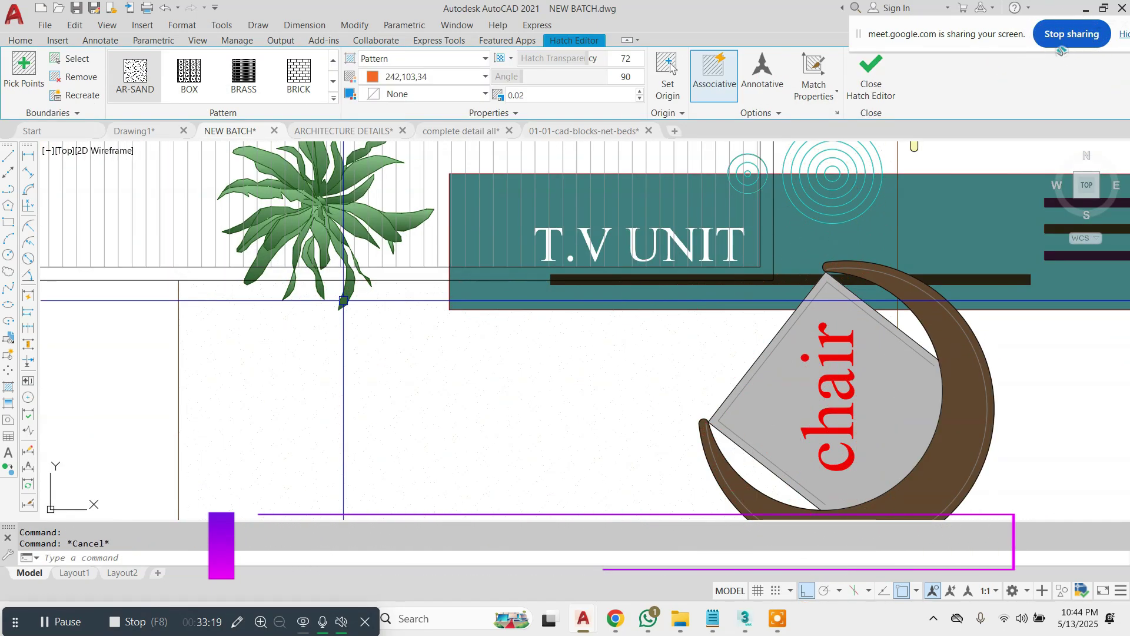
- Move the T.V unit and its plant straight down, clear of the bed set, using Ortho
{"action": "scroll", "coordinate": [343, 281], "scroll_direction": "up", "scroll_amount": 2}
{"action": "left_click", "coordinate": [358, 265]}
{"action": "scroll", "coordinate": [358, 260], "scroll_direction": "down", "scroll_amount": 2}
{"action": "scroll", "coordinate": [360, 257], "scroll_direction": "down", "scroll_amount": 6}
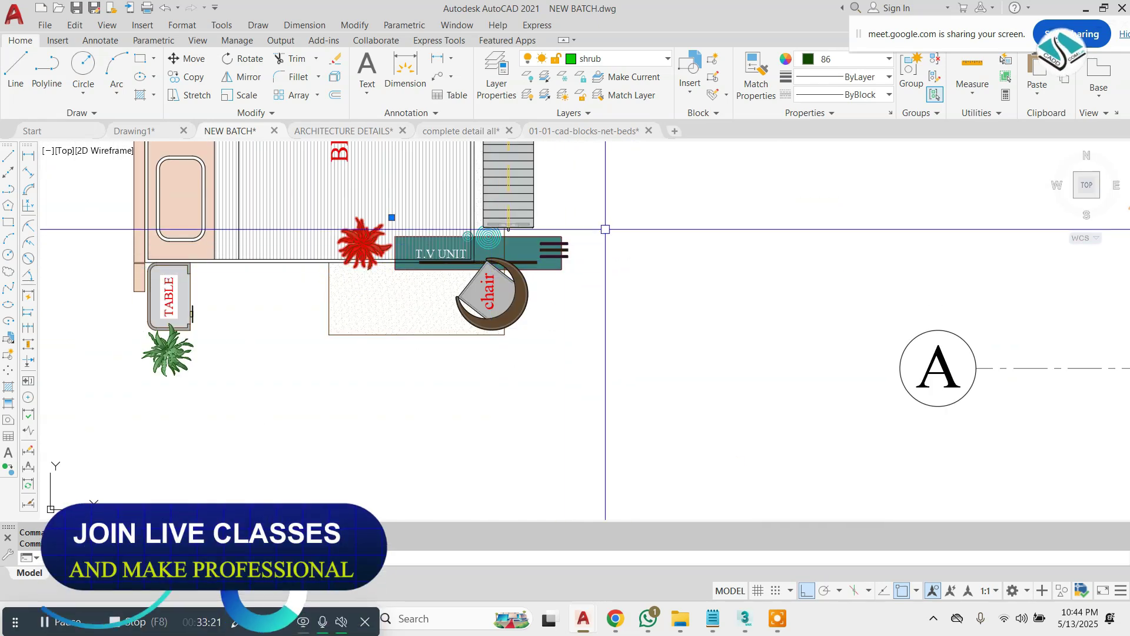
{"action": "left_click", "coordinate": [556, 254]}
{"action": "scroll", "coordinate": [520, 293], "scroll_direction": "up", "scroll_amount": 2}
{"action": "scroll", "coordinate": [474, 302], "scroll_direction": "down", "scroll_amount": 4}
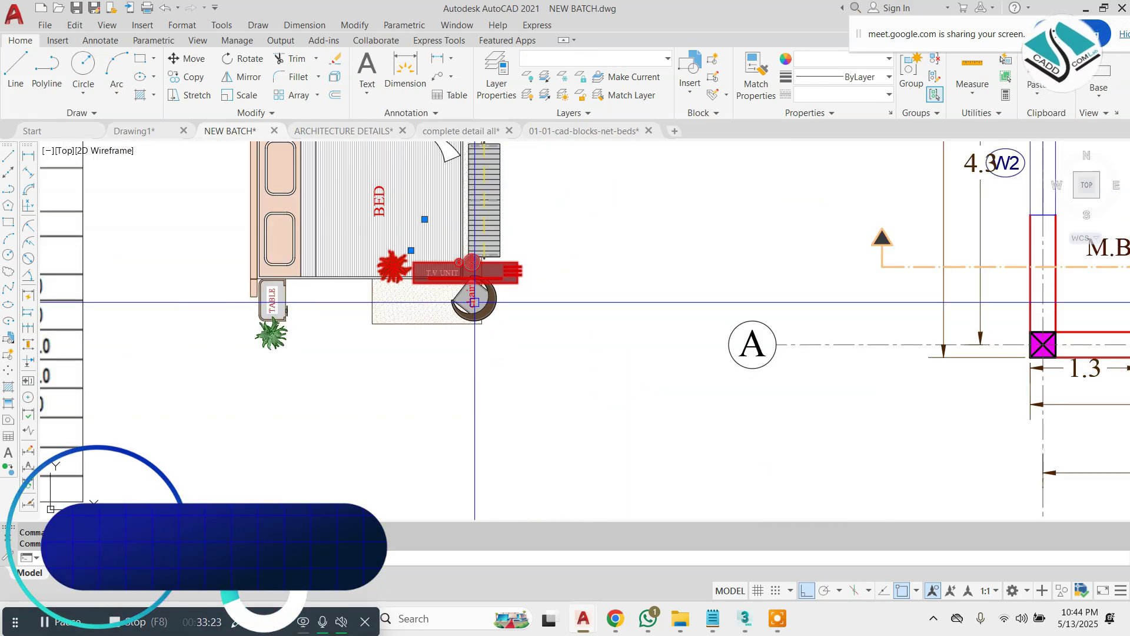
{"action": "type", "text": "m"}
{"action": "key", "text": "Return"}
{"action": "left_click", "coordinate": [470, 265]}
{"action": "left_click", "coordinate": [522, 397]}
{"action": "key", "text": "Escape"}
- Move the whole bed set without the T.V unit into the M.BEDROOM, with the headboard against the inner face of the W2 window wall
{"action": "scroll", "coordinate": [500, 303], "scroll_direction": "down", "scroll_amount": 2}
{"action": "middle_click_drag", "start_coordinate": [499, 252], "coordinate": [493, 284]}
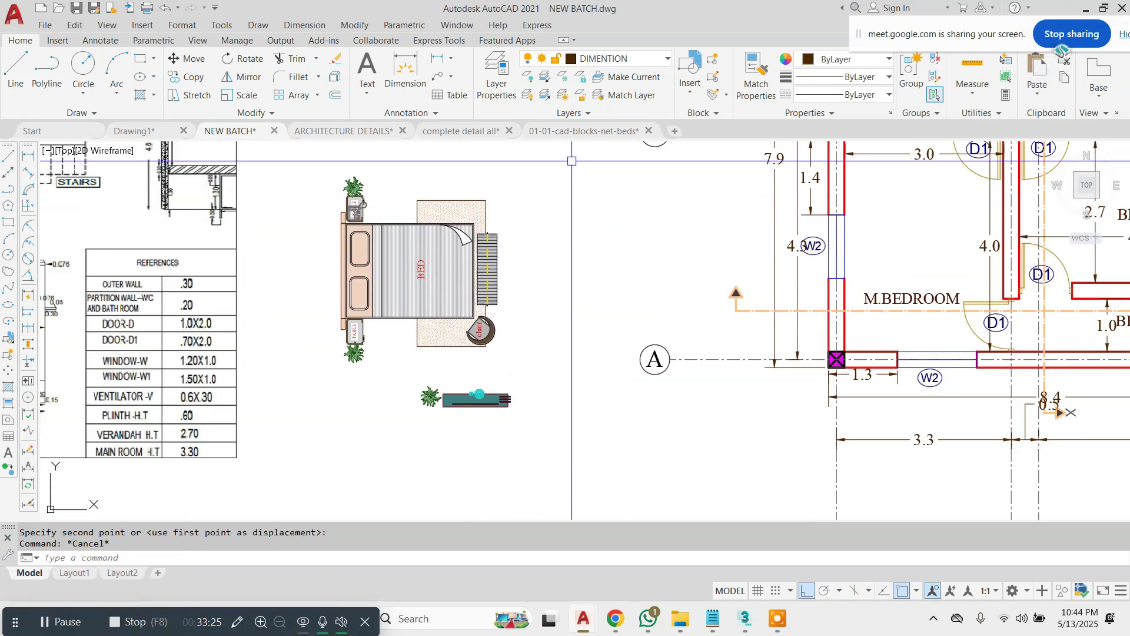
{"action": "left_click", "coordinate": [575, 154]}
{"action": "left_click", "coordinate": [274, 371]}
{"action": "scroll", "coordinate": [374, 241], "scroll_direction": "up", "scroll_amount": 2}
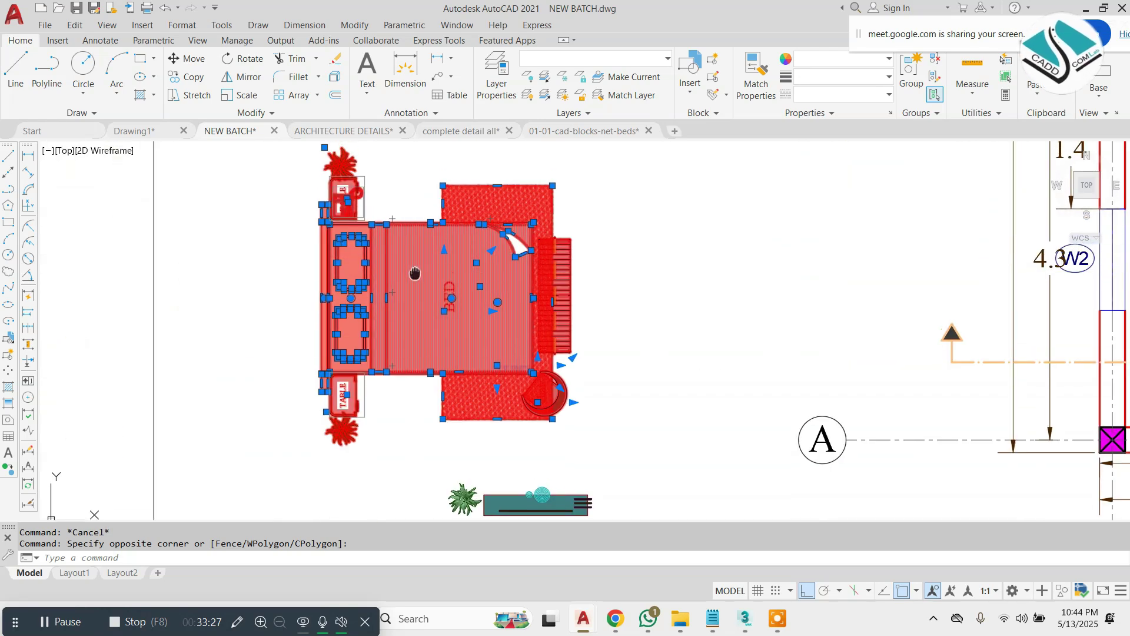
{"action": "scroll", "coordinate": [399, 265], "scroll_direction": "up", "scroll_amount": 2}
{"action": "scroll", "coordinate": [397, 265], "scroll_direction": "down", "scroll_amount": 2}
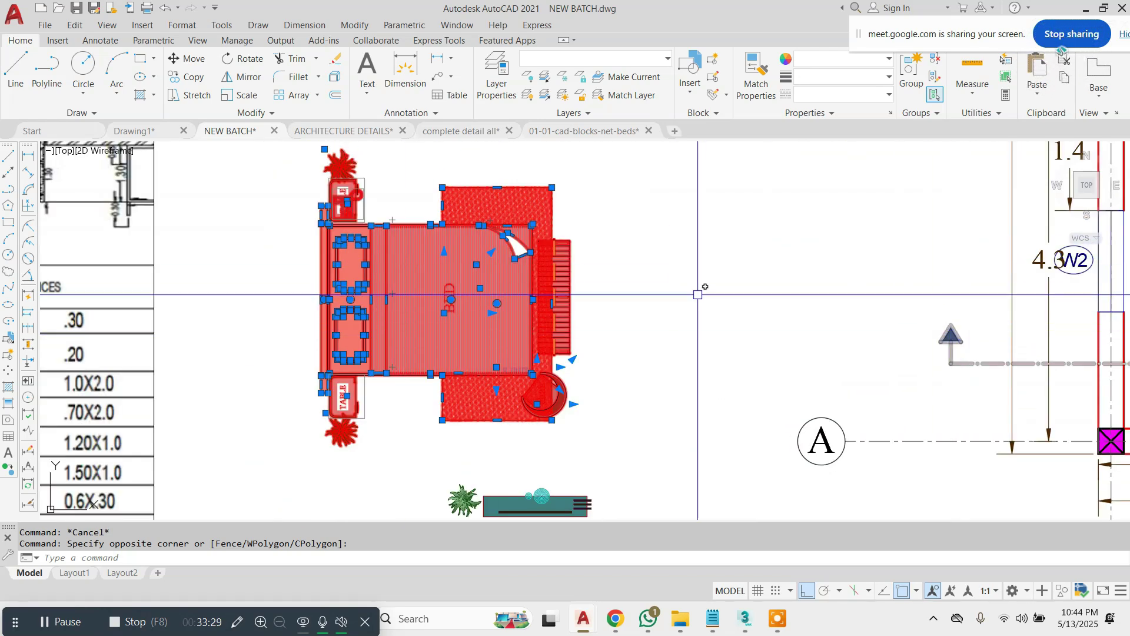
{"action": "scroll", "coordinate": [698, 294], "scroll_direction": "down", "scroll_amount": 5}
{"action": "scroll", "coordinate": [584, 301], "scroll_direction": "up", "scroll_amount": 1}
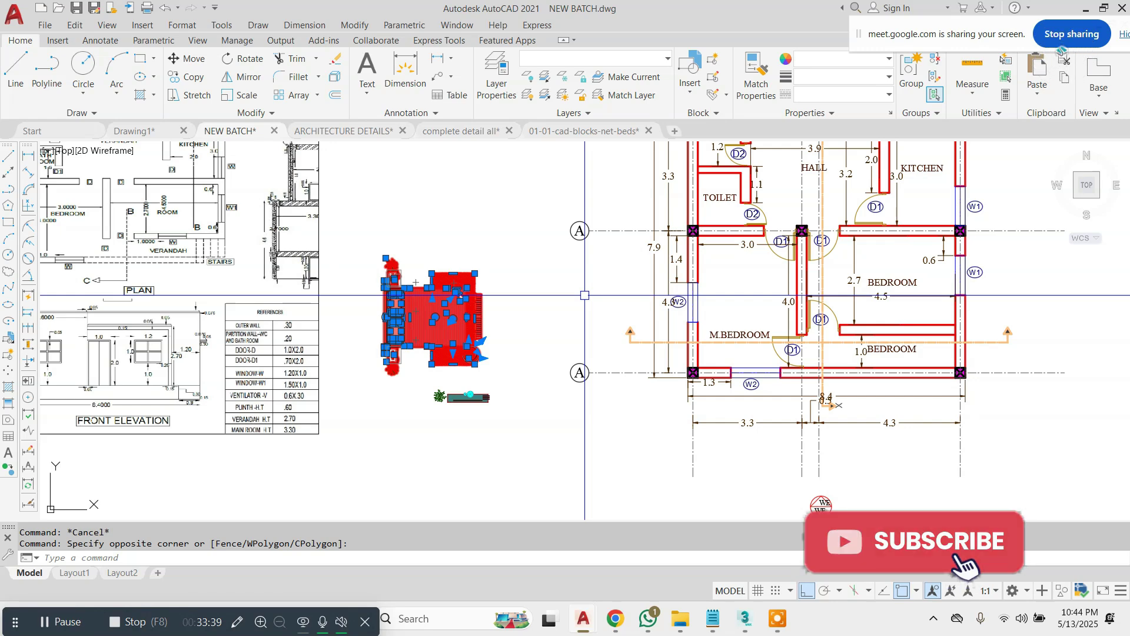
{"action": "scroll", "coordinate": [585, 295], "scroll_direction": "up", "scroll_amount": 2}
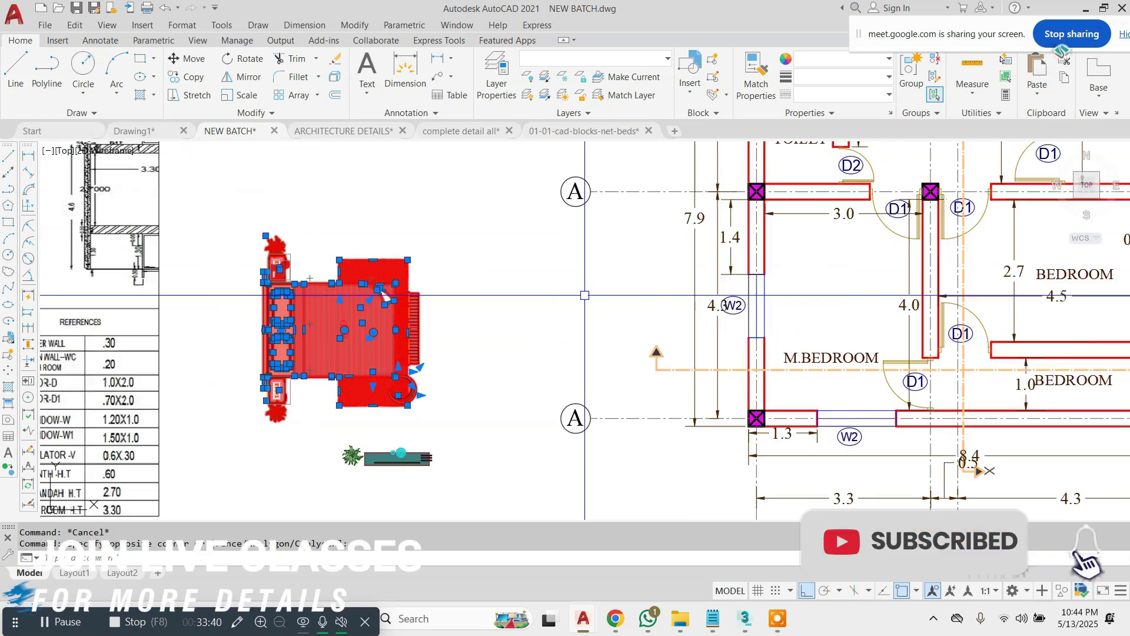
{"action": "left_click", "coordinate": [909, 74]}
{"action": "type", "text": "m"}
{"action": "key", "text": "Return"}
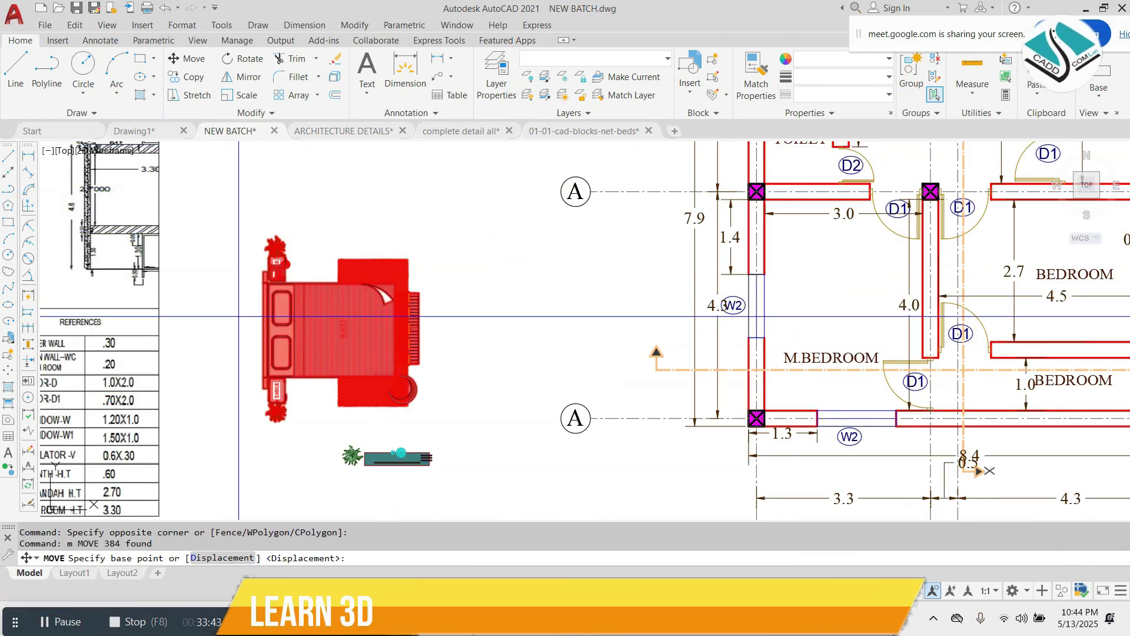
{"action": "left_click", "coordinate": [263, 331]}
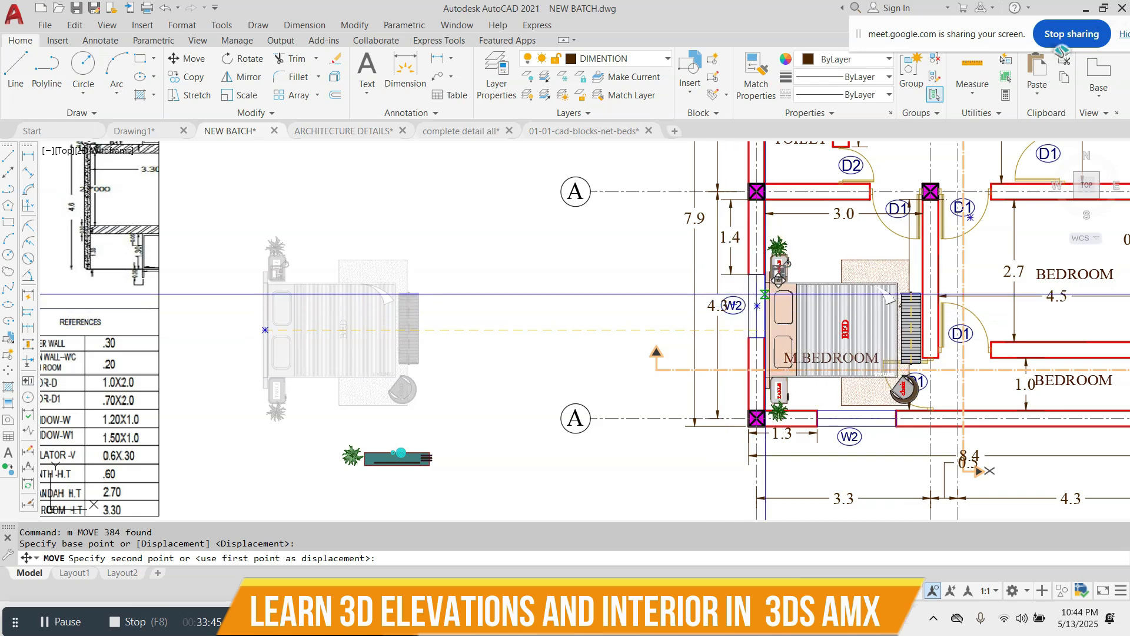
{"action": "left_click", "coordinate": [766, 287]}
- Shift the bed set slightly down inside the M.BEDROOM with Ortho on, keeping the headboard against the wall
{"action": "middle_click_drag", "start_coordinate": [765, 287], "coordinate": [518, 273]}
{"action": "scroll", "coordinate": [566, 275], "scroll_direction": "up", "scroll_amount": 2}
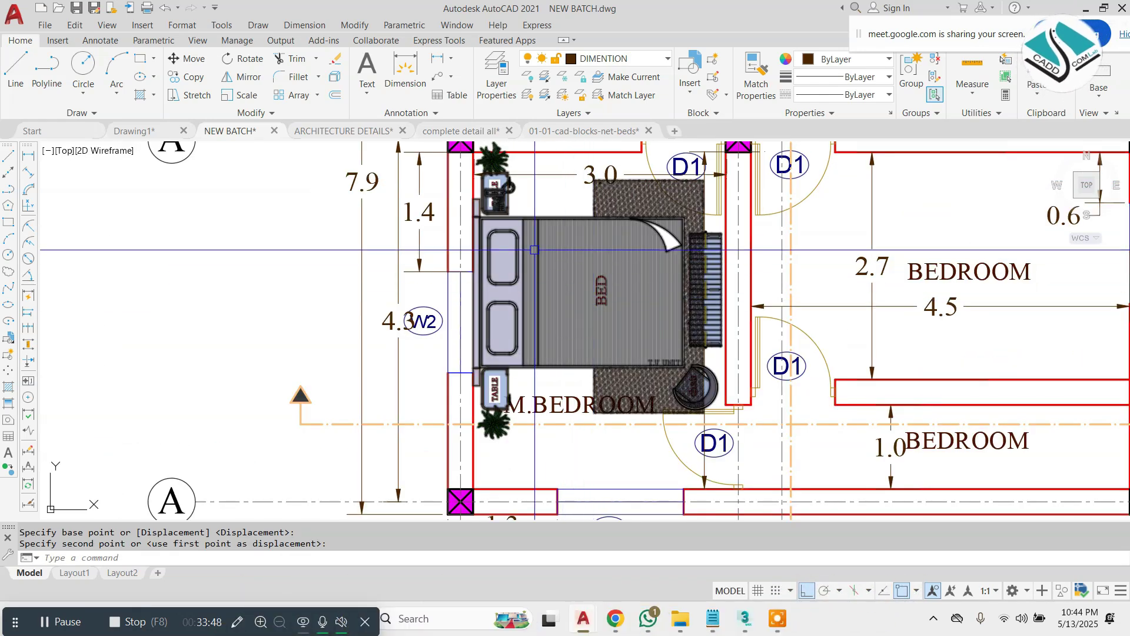
{"action": "left_click", "coordinate": [521, 215]}
{"action": "key", "text": "Return"}
{"action": "left_click", "coordinate": [138, 239]}
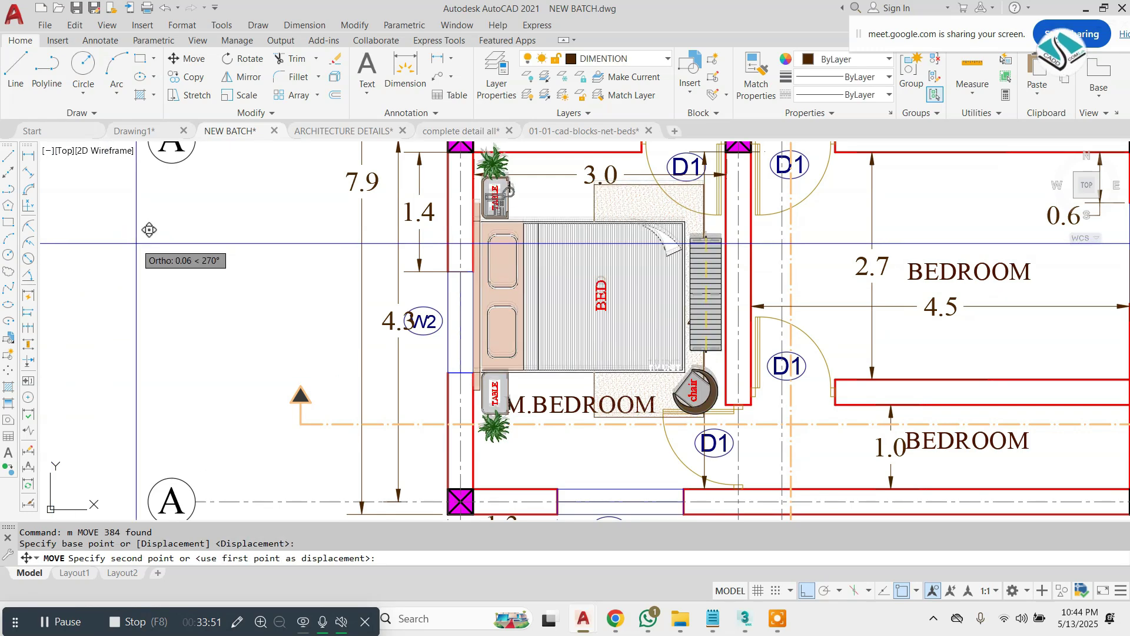
{"action": "left_click", "coordinate": [150, 237]}
{"action": "scroll", "coordinate": [542, 265], "scroll_direction": "down", "scroll_amount": 2}
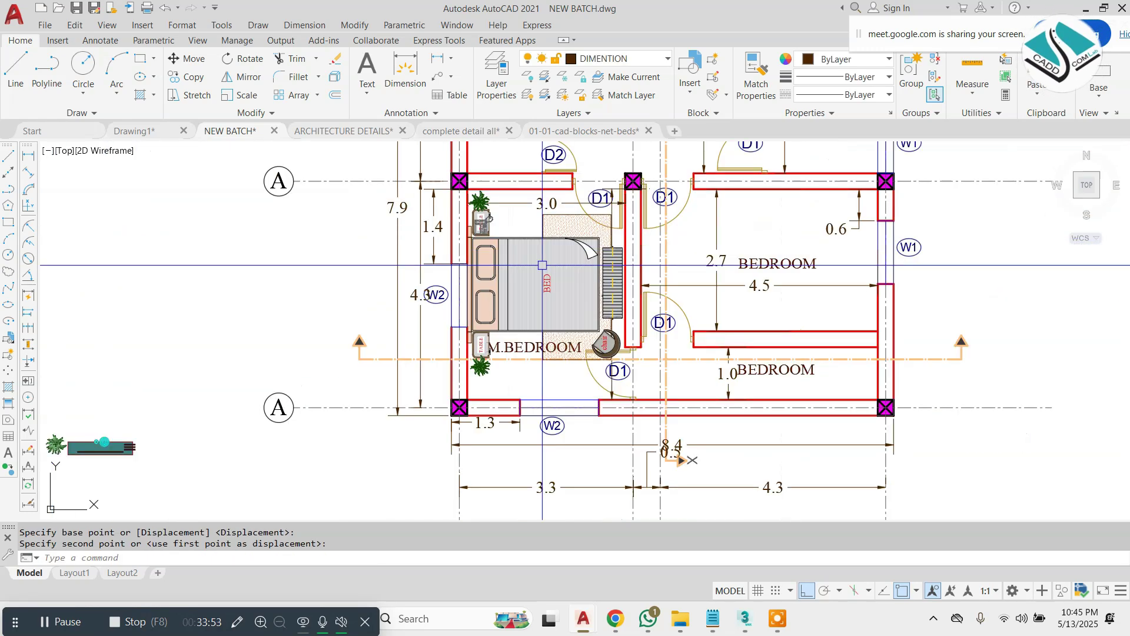
- Erase the spare T.V unit and its plant outside the floor plan
{"action": "scroll", "coordinate": [594, 309], "scroll_direction": "up", "scroll_amount": 2}
{"action": "scroll", "coordinate": [618, 347], "scroll_direction": "down", "scroll_amount": 2}
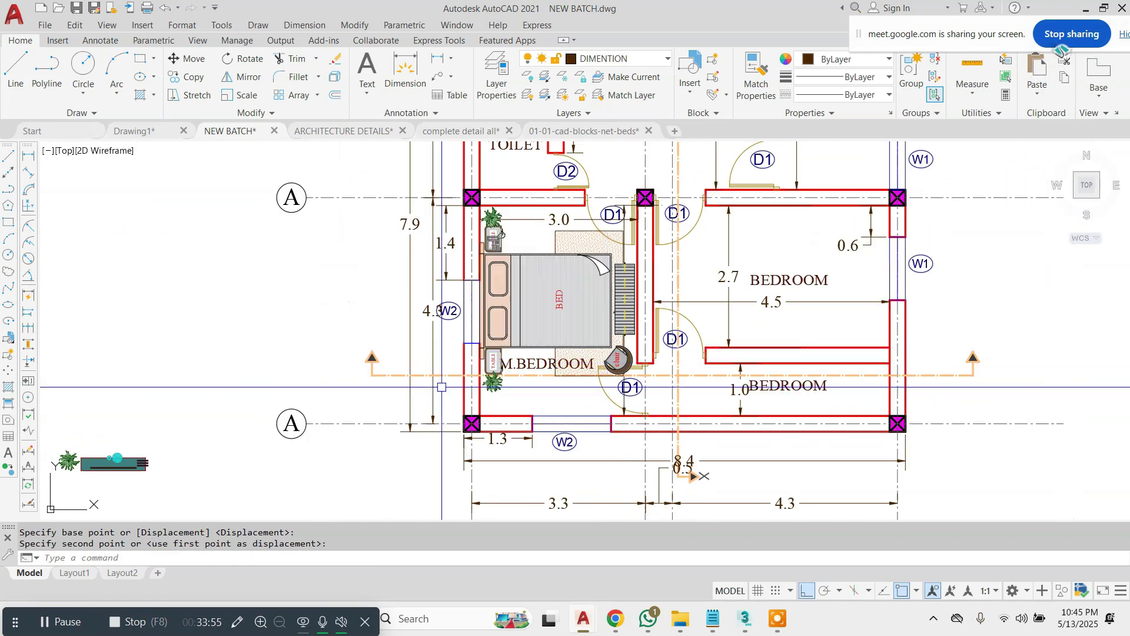
{"action": "middle_click_drag", "start_coordinate": [243, 422], "coordinate": [355, 391]}
{"action": "left_click", "coordinate": [91, 481]}
{"action": "type", "text": "e"}
{"action": "key", "text": "Return"}
- Examine the bed set's fit in the M.BEDROOM and the surrounding rooms of the floor plan
{"action": "scroll", "coordinate": [746, 265], "scroll_direction": "up", "scroll_amount": 2}
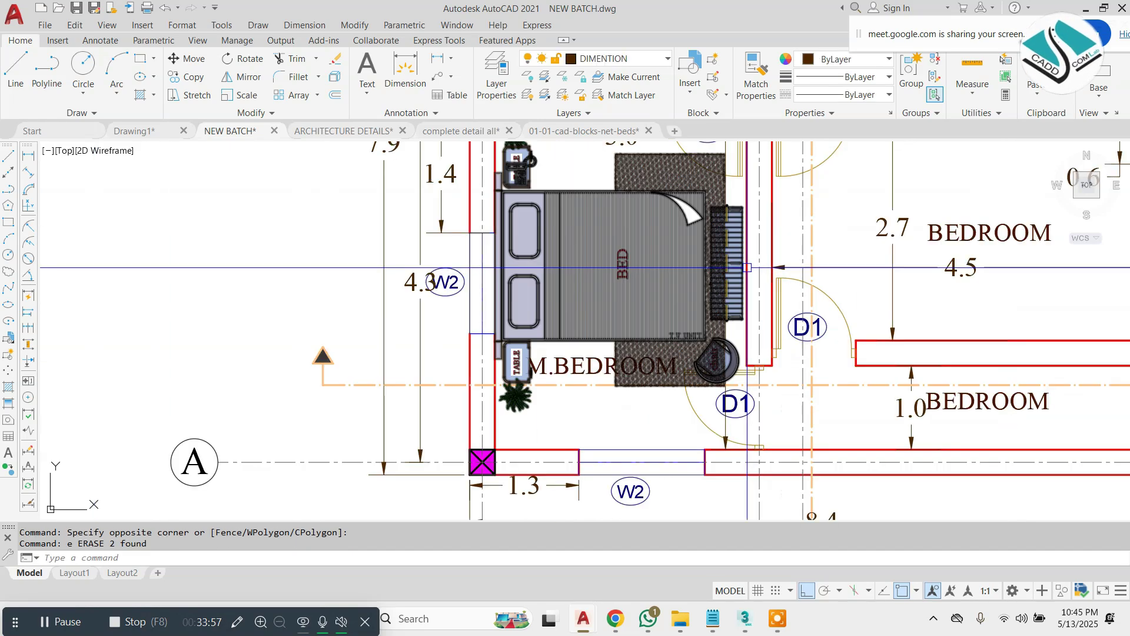
{"action": "middle_click_drag", "start_coordinate": [748, 266], "coordinate": [619, 284]}
{"action": "scroll", "coordinate": [683, 322], "scroll_direction": "down", "scroll_amount": 2}
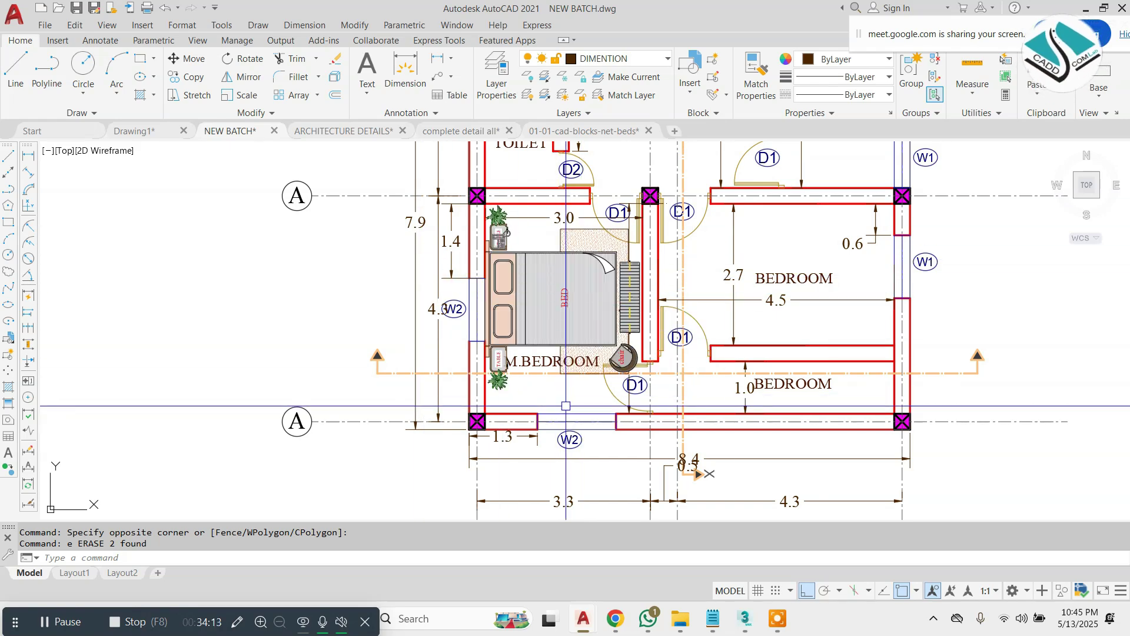
{"action": "scroll", "coordinate": [566, 405], "scroll_direction": "up", "scroll_amount": 2}
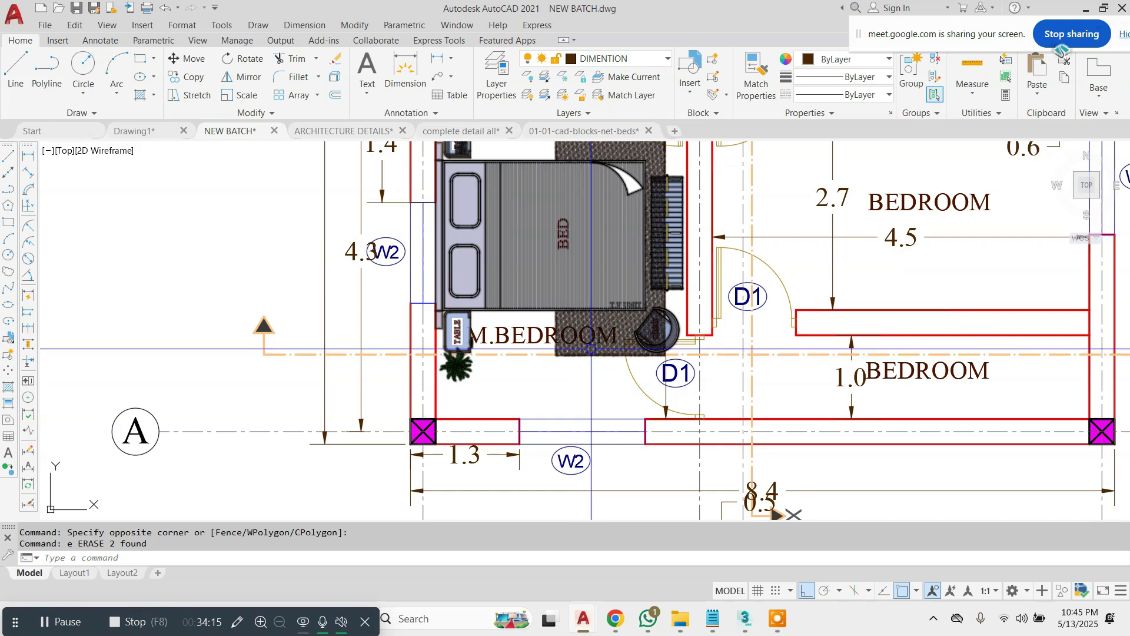
{"action": "scroll", "coordinate": [591, 349], "scroll_direction": "down", "scroll_amount": 2}
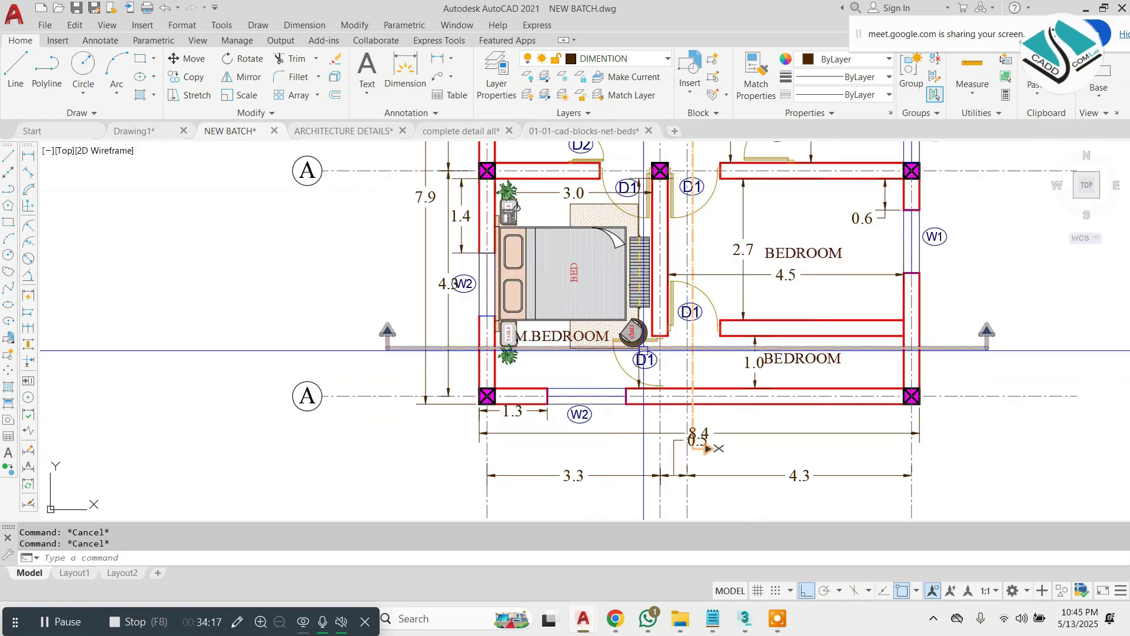
{"action": "scroll", "coordinate": [677, 338], "scroll_direction": "down", "scroll_amount": 2}
{"action": "middle_click_drag", "start_coordinate": [693, 249], "coordinate": [609, 337]}
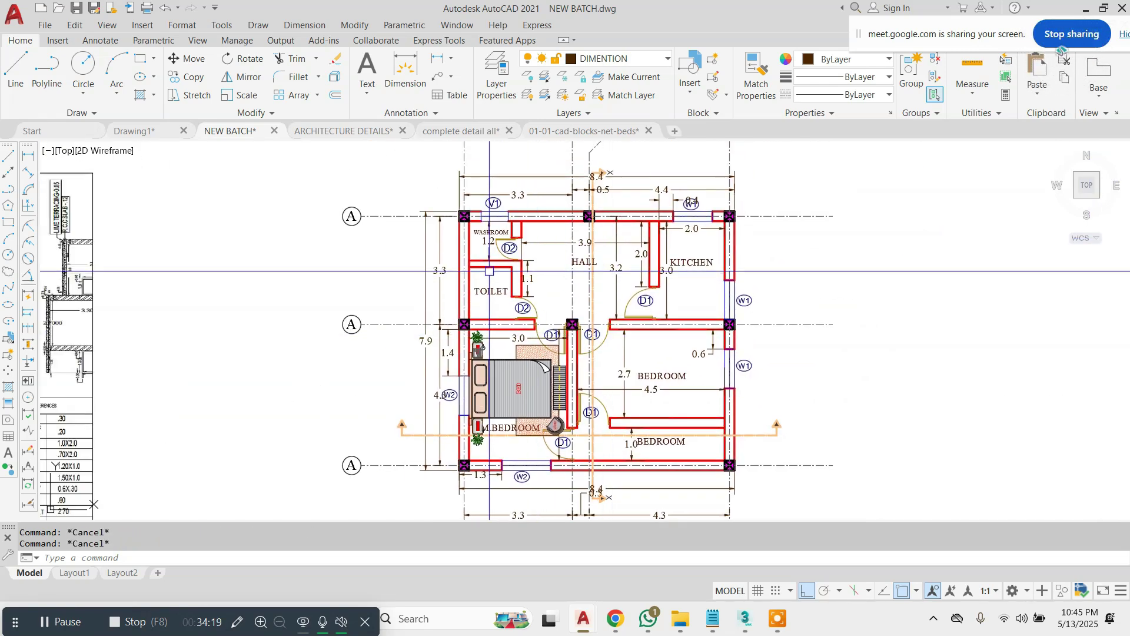
- Move the vanity and the sink from the furniture blocks to the free space beside the TOILET side of the plan, with Ortho off
{"action": "scroll", "coordinate": [609, 337], "scroll_direction": "up", "scroll_amount": 2}
{"action": "scroll", "coordinate": [495, 330], "scroll_direction": "down", "scroll_amount": 5}
{"action": "scroll", "coordinate": [494, 241], "scroll_direction": "up", "scroll_amount": 6}
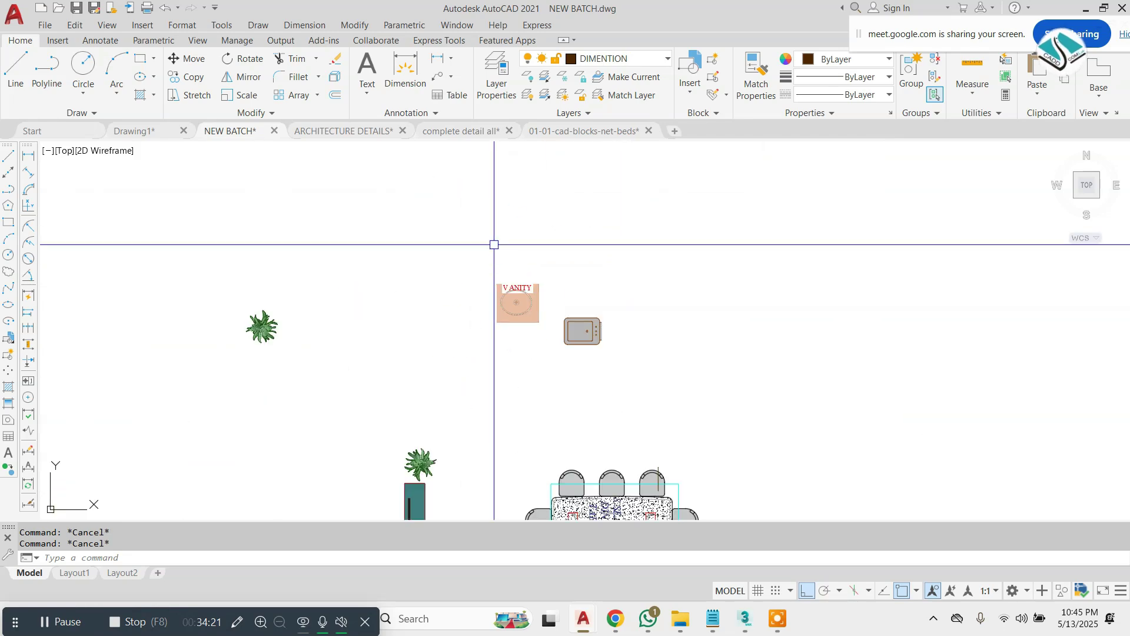
{"action": "left_click", "coordinate": [622, 396]}
{"action": "left_click", "coordinate": [567, 201]}
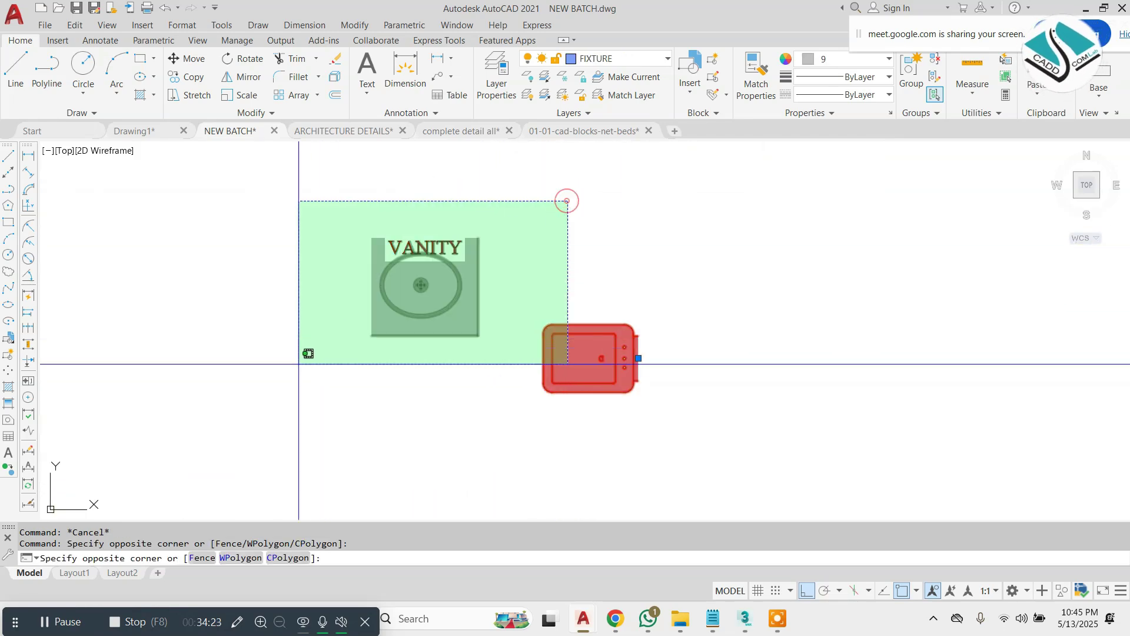
{"action": "left_click", "coordinate": [294, 365]}
{"action": "type", "text": "m"}
{"action": "key", "text": "space"}
{"action": "left_click", "coordinate": [514, 303]}
{"action": "scroll", "coordinate": [598, 266], "scroll_direction": "down", "scroll_amount": 8}
{"action": "scroll", "coordinate": [388, 371], "scroll_direction": "up", "scroll_amount": 6}
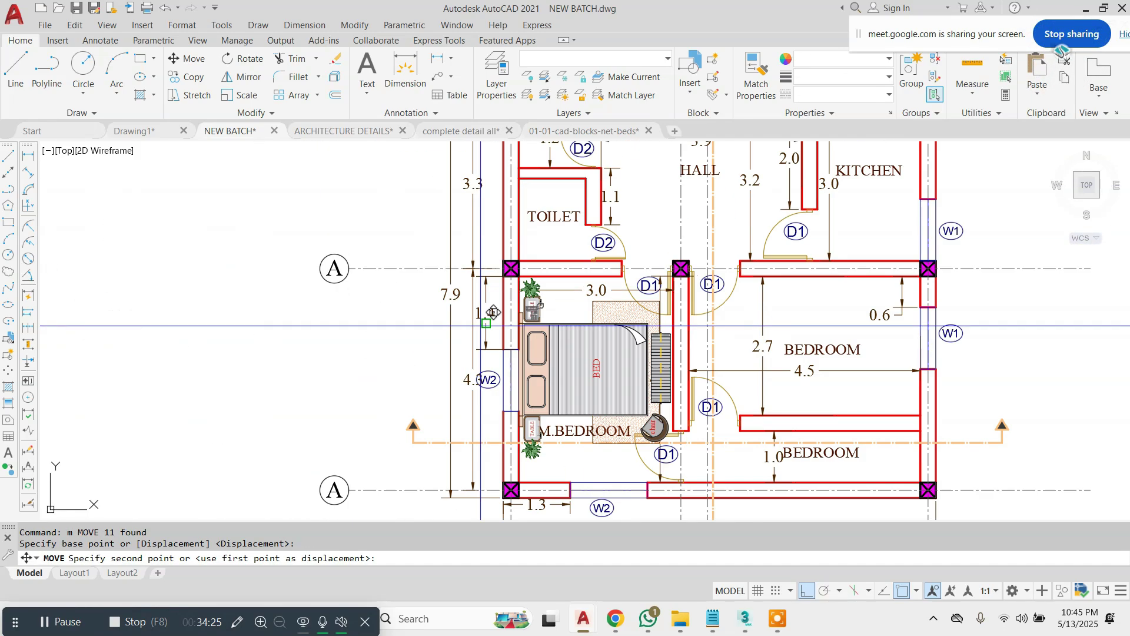
{"action": "left_click", "coordinate": [806, 590]}
{"action": "scroll", "coordinate": [486, 357], "scroll_direction": "up", "scroll_amount": 5}
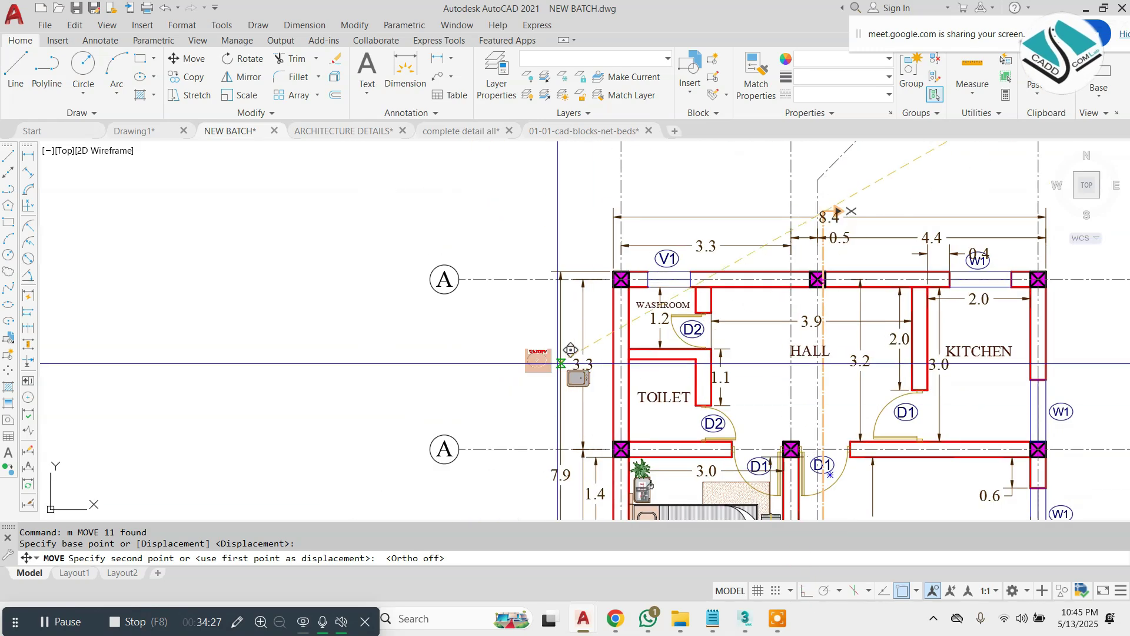
{"action": "key", "text": "Escape"}
- Rotate the sink 90° counterclockwise with Ortho on, so that its tap side faces up
{"action": "scroll", "coordinate": [536, 391], "scroll_direction": "up", "scroll_amount": 2}
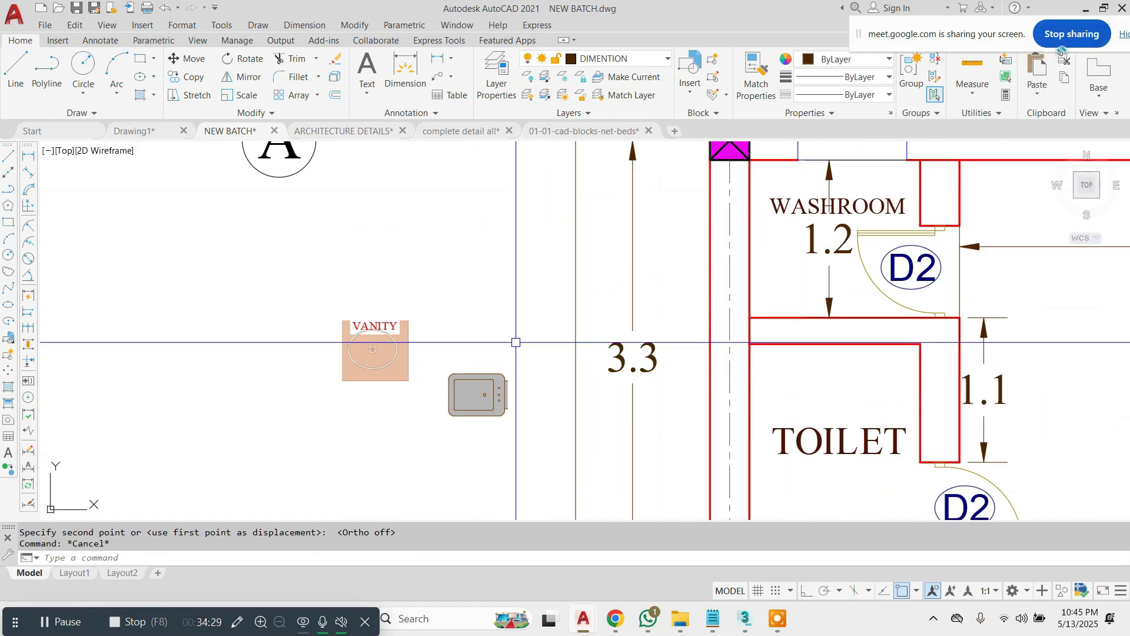
{"action": "middle_click_drag", "start_coordinate": [521, 349], "coordinate": [483, 369]}
{"action": "left_click", "coordinate": [504, 360]}
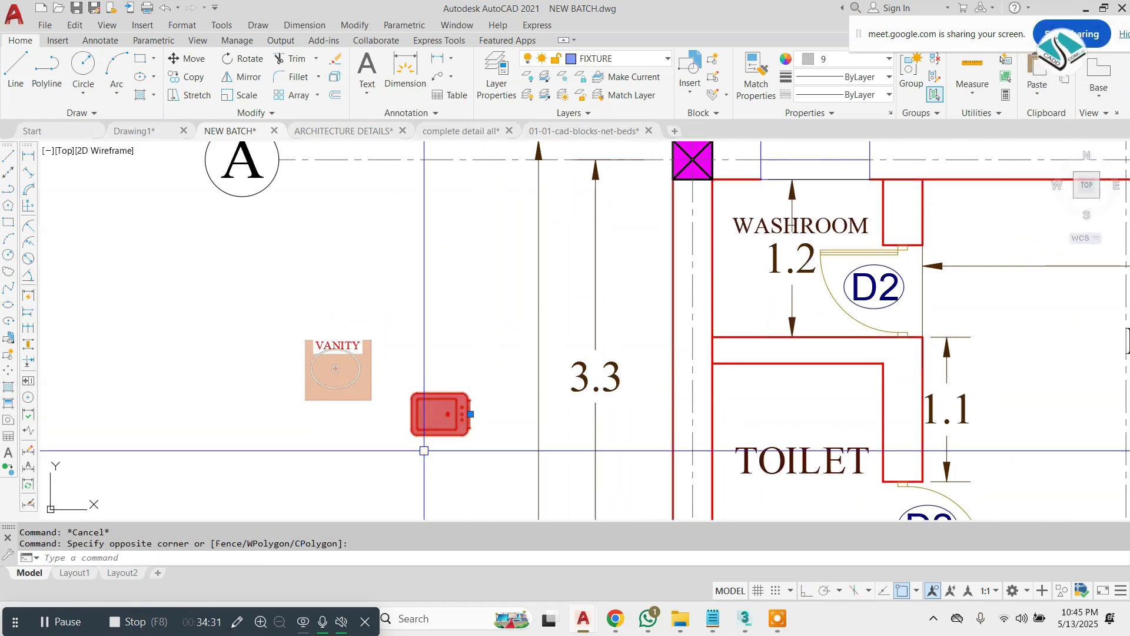
{"action": "left_click", "coordinate": [474, 419]}
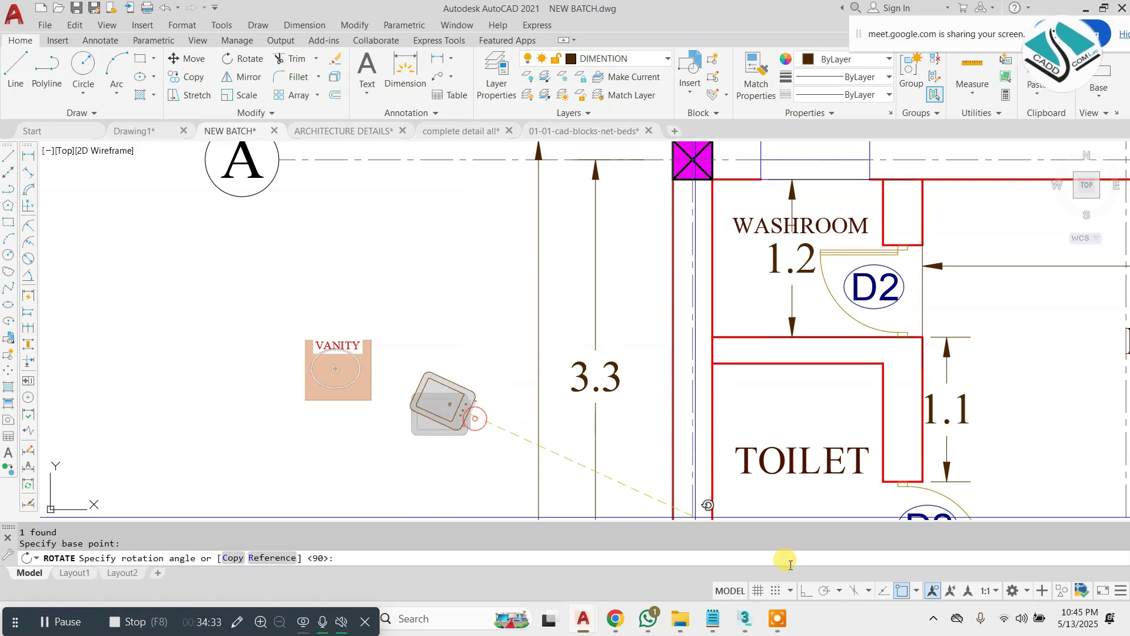
{"action": "left_click", "coordinate": [805, 592]}
{"action": "left_click", "coordinate": [471, 284]}
- Move the sink by its tap side into the TOILET against the wall shared with the WASHROOM, with Ortho off
{"action": "left_click", "coordinate": [486, 396]}
{"action": "left_click", "coordinate": [434, 464]}
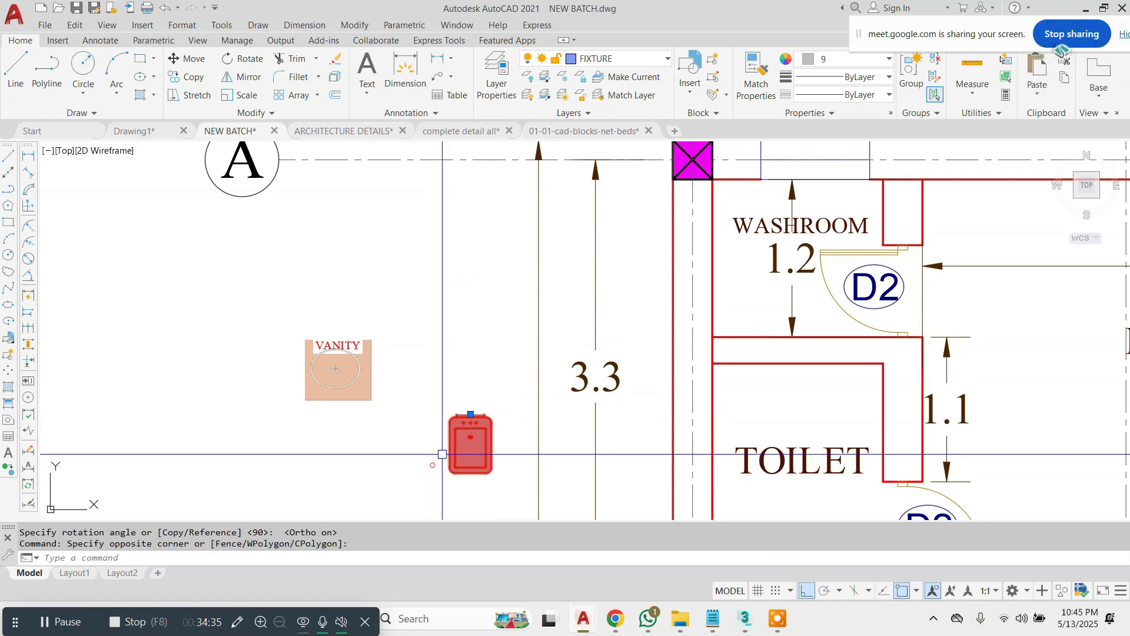
{"action": "type", "text": "m"}
{"action": "key", "text": "space"}
{"action": "left_click", "coordinate": [470, 412]}
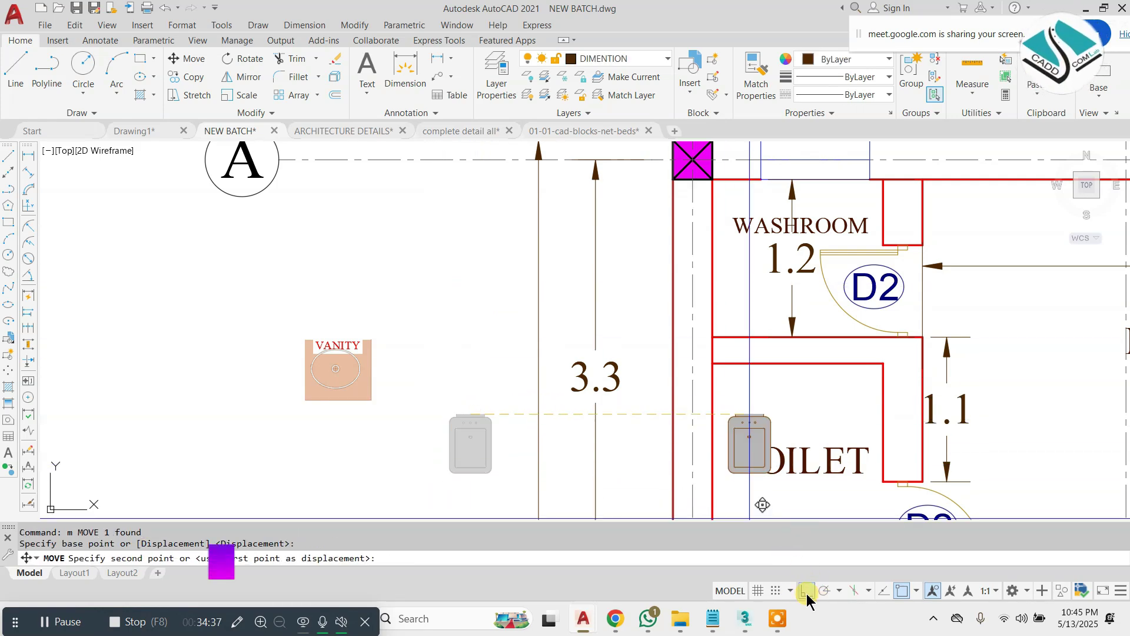
{"action": "left_click", "coordinate": [806, 593]}
{"action": "left_click", "coordinate": [798, 394]}
{"action": "scroll", "coordinate": [249, 160], "scroll_direction": "down", "scroll_amount": 2}
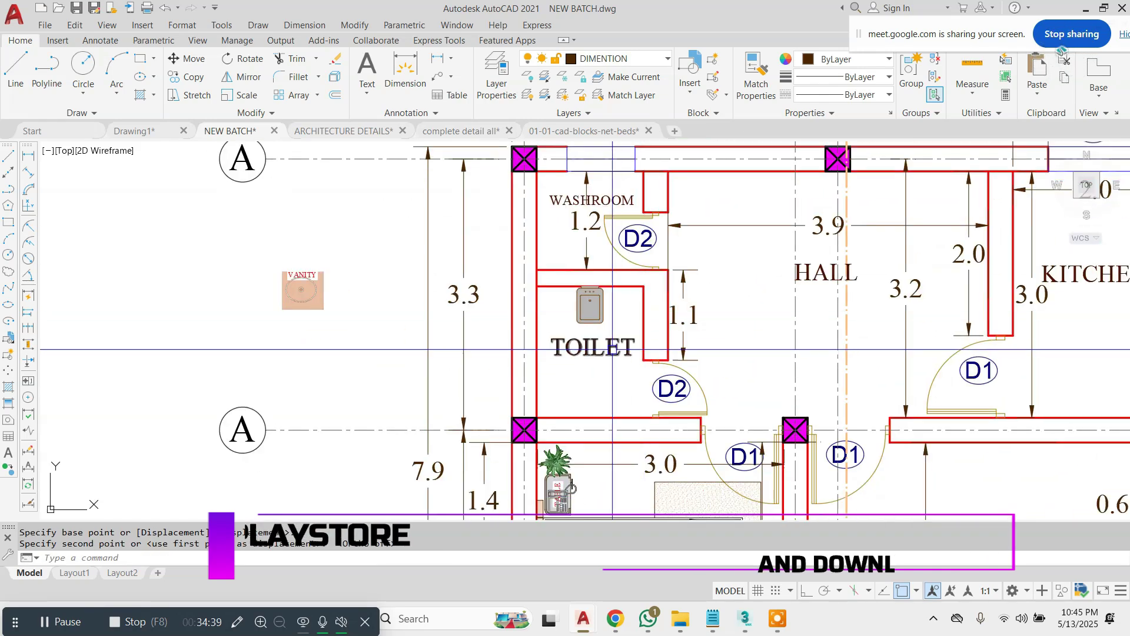
{"action": "scroll", "coordinate": [612, 350], "scroll_direction": "up", "scroll_amount": 2}
{"action": "key", "text": "Escape"}
{"action": "key", "text": "Escape"}
{"action": "middle_click_drag", "start_coordinate": [494, 362], "coordinate": [581, 369]}
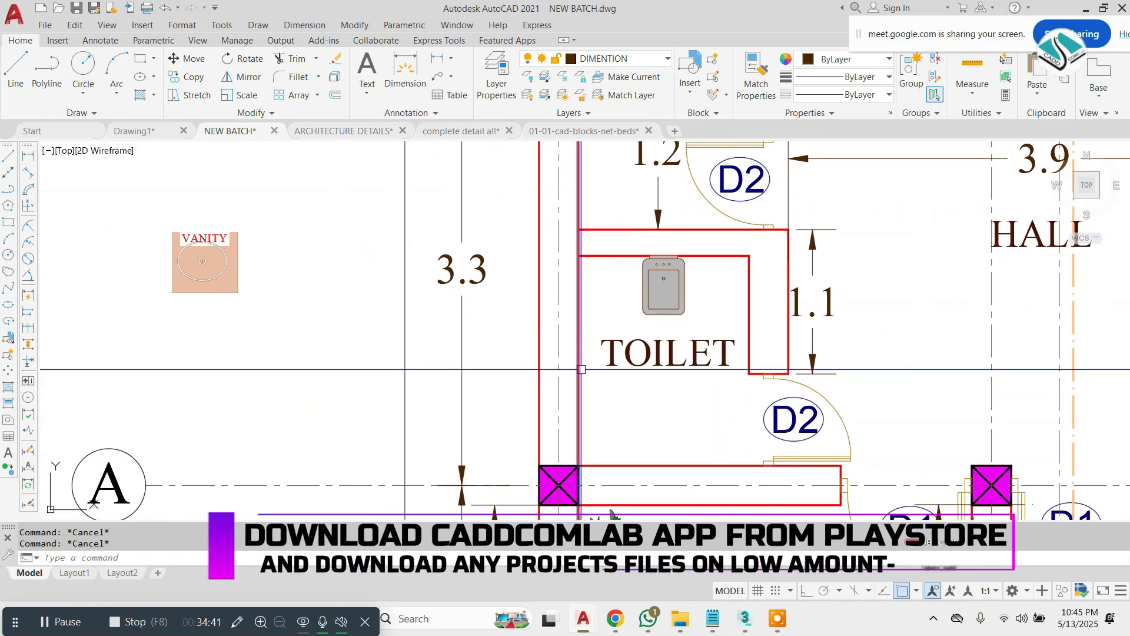
{"action": "middle_click_drag", "start_coordinate": [677, 333], "coordinate": [577, 346]}
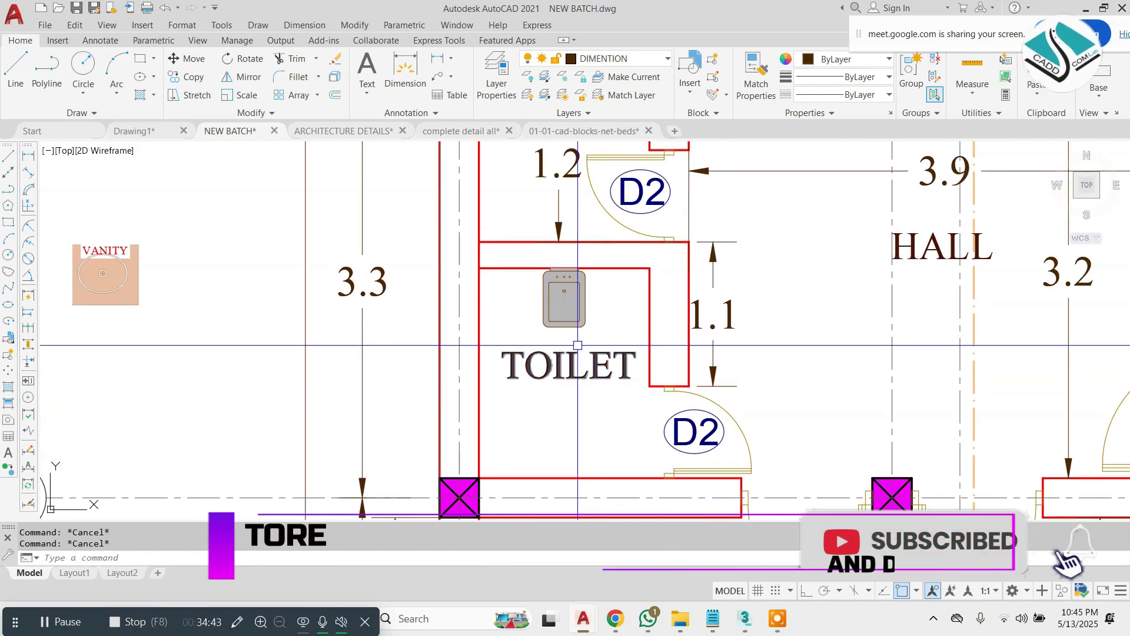
{"action": "scroll", "coordinate": [567, 297], "scroll_direction": "down", "scroll_amount": 2}
{"action": "scroll", "coordinate": [568, 298], "scroll_direction": "up", "scroll_amount": 2}
{"action": "middle_click_drag", "start_coordinate": [401, 316], "coordinate": [612, 313]}
{"action": "left_click", "coordinate": [317, 270]}
{"action": "left_click", "coordinate": [230, 333]}
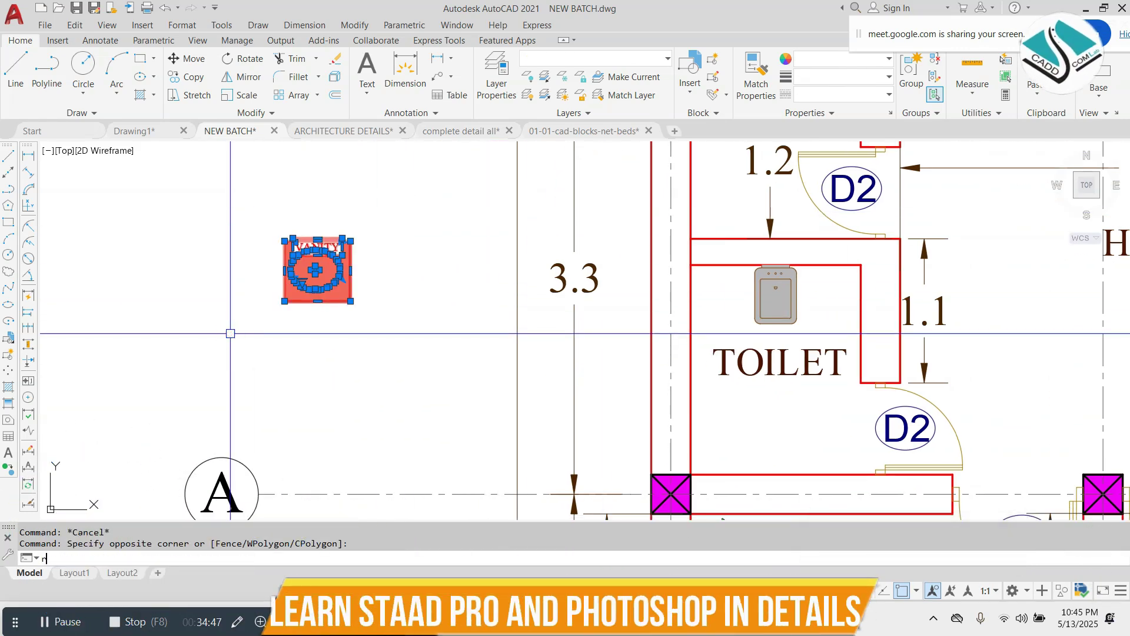
{"action": "scroll", "coordinate": [264, 300], "scroll_direction": "up", "scroll_amount": 2}
{"action": "type", "text": "c"}
{"action": "key", "text": "Return"}
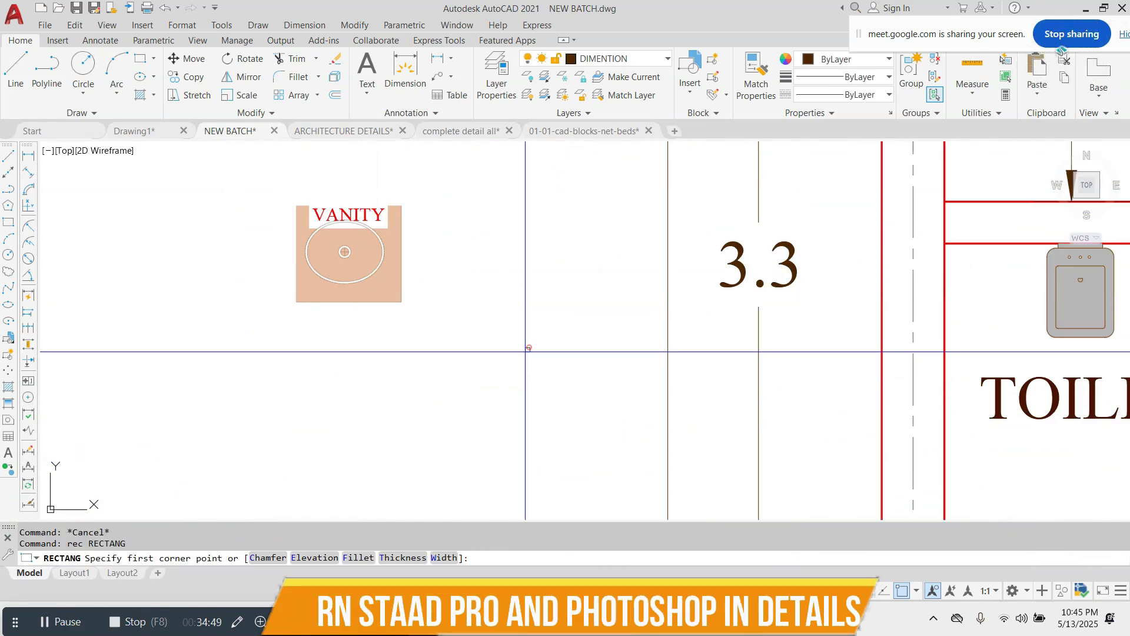
{"action": "left_click", "coordinate": [528, 346]}
{"action": "type", "text": "d"}
{"action": "key", "text": "Return"}
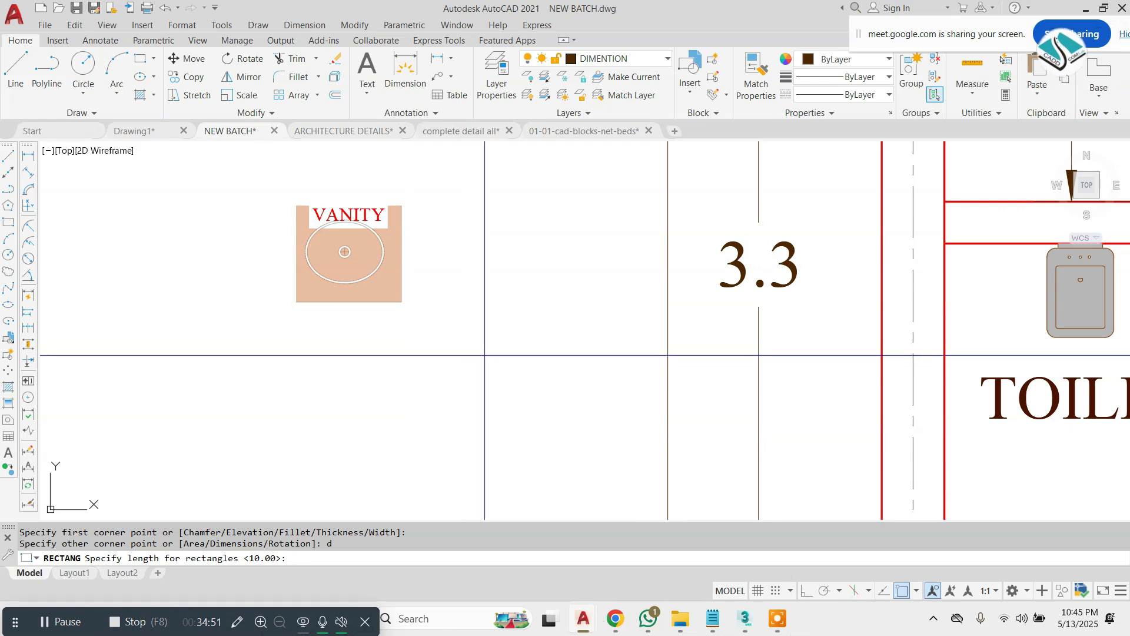
- Draw a nearly square rectangle in the free space below the vanity, roughly as large as the vanity
{"action": "type", "text": "rec"}
{"action": "key", "text": "Return"}
{"action": "left_click", "coordinate": [488, 351]}
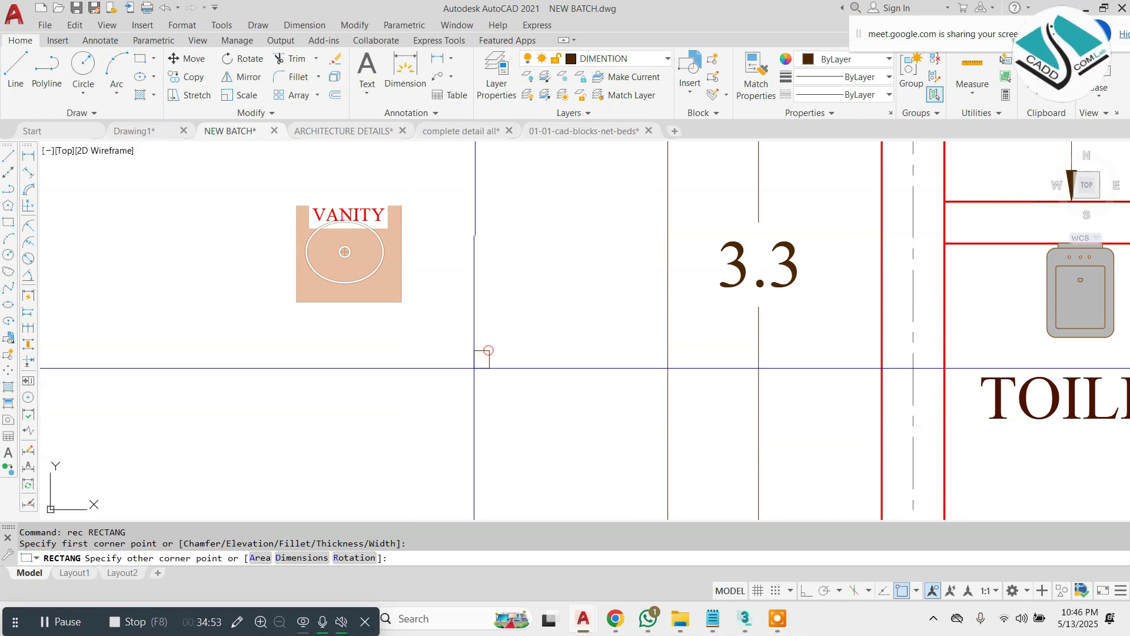
{"action": "left_click", "coordinate": [386, 461]}
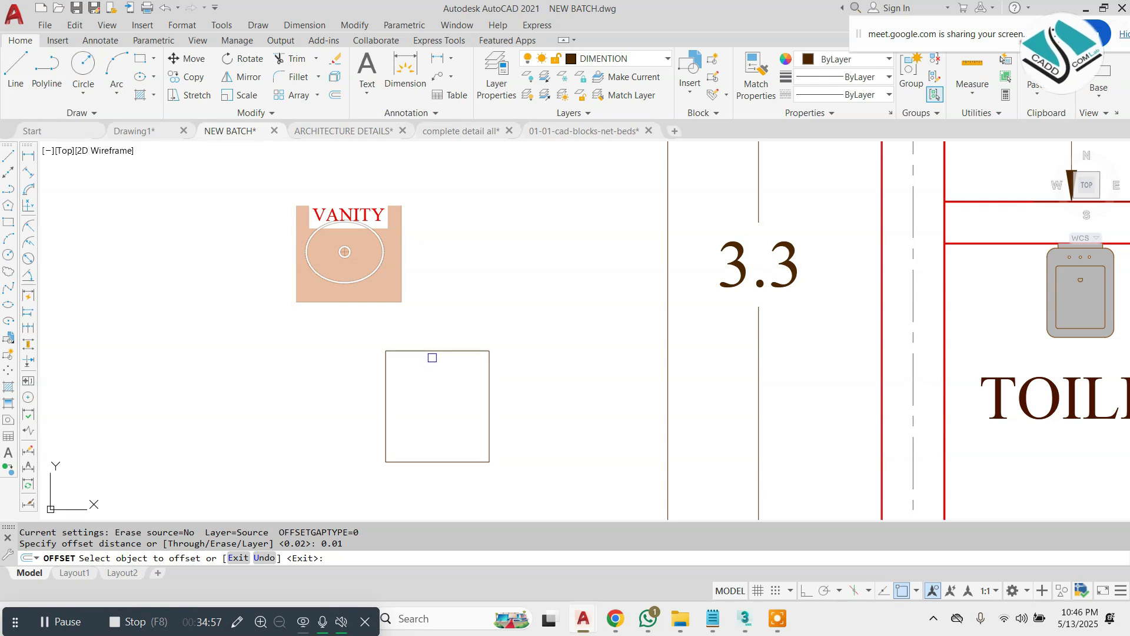
- Offset the new rectangle inward by 0.01 and move the VANITY label into its lower half
{"action": "left_click", "coordinate": [357, 220]}
{"action": "scroll", "coordinate": [455, 456], "scroll_direction": "up", "scroll_amount": 4}
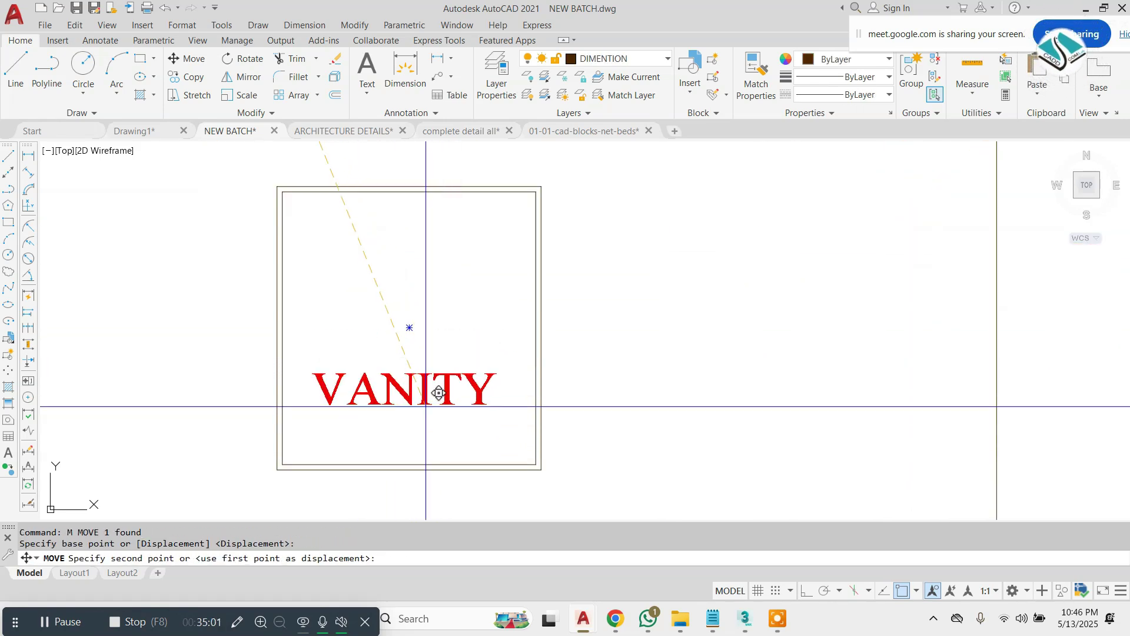
{"action": "left_click", "coordinate": [433, 428]}
{"action": "key", "text": "Escape"}
- Move the oval basin with its drain from the old vanity to the free space beside it
{"action": "scroll", "coordinate": [434, 380], "scroll_direction": "down", "scroll_amount": 4}
{"action": "scroll", "coordinate": [288, 166], "scroll_direction": "up", "scroll_amount": 4}
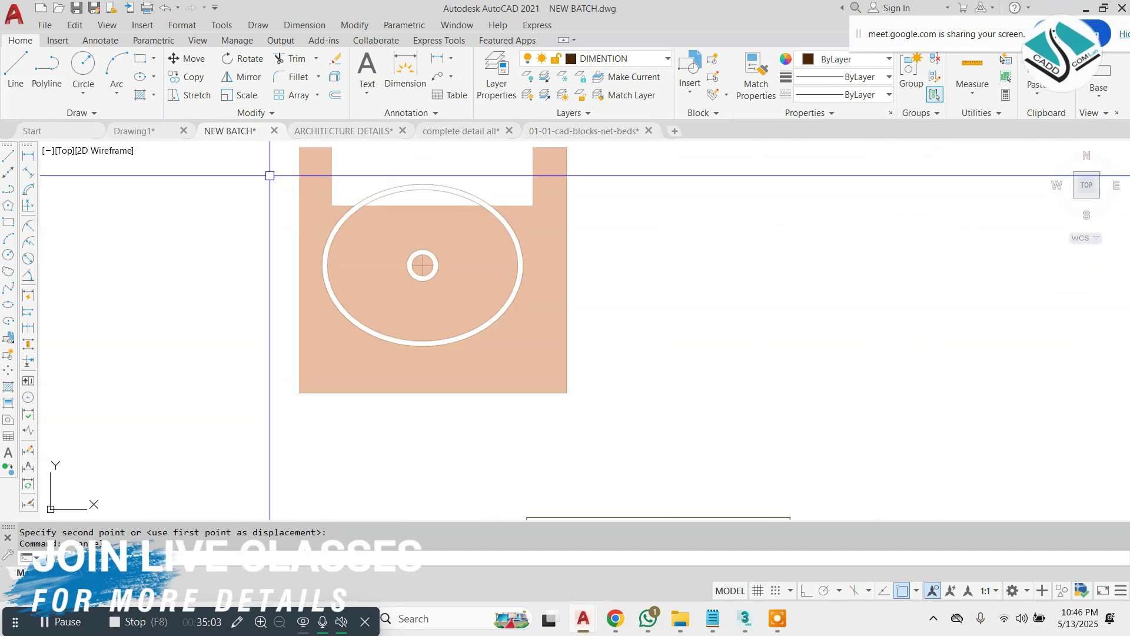
{"action": "left_click", "coordinate": [248, 186]}
{"action": "left_click", "coordinate": [617, 378]}
{"action": "left_click", "coordinate": [200, 174]}
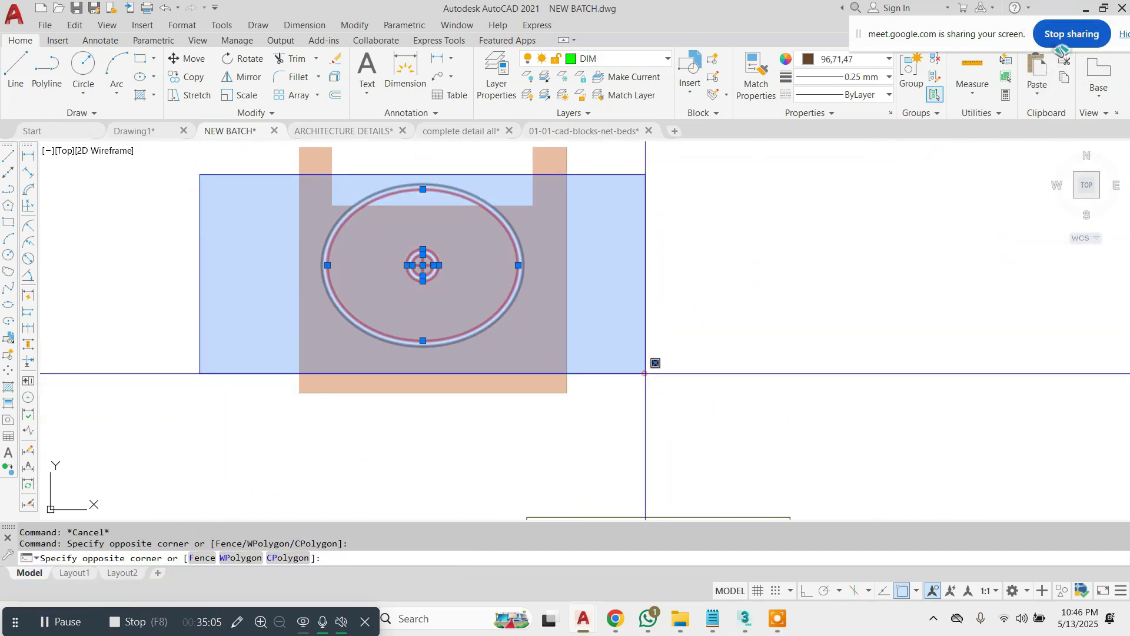
{"action": "left_click", "coordinate": [650, 364]}
{"action": "type", "text": "m"}
{"action": "key", "text": "Return"}
{"action": "left_click", "coordinate": [391, 253]}
{"action": "middle_click_drag", "start_coordinate": [502, 290], "coordinate": [255, 195]}
{"action": "left_click", "coordinate": [680, 274]}
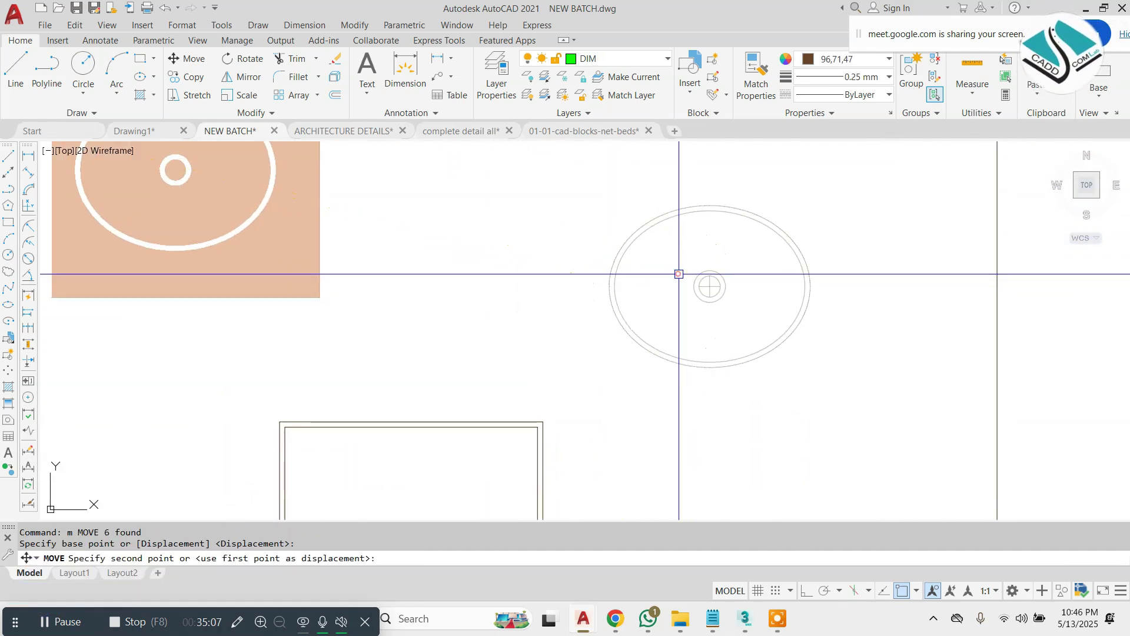
{"action": "key", "text": "Escape"}
- Rotate the basin 90° counterclockwise about the end nearest the 3.3 dimension, with Ortho on
{"action": "left_click", "coordinate": [846, 195]}
{"action": "left_click", "coordinate": [556, 395]}
{"action": "scroll", "coordinate": [619, 325], "scroll_direction": "down", "scroll_amount": 4}
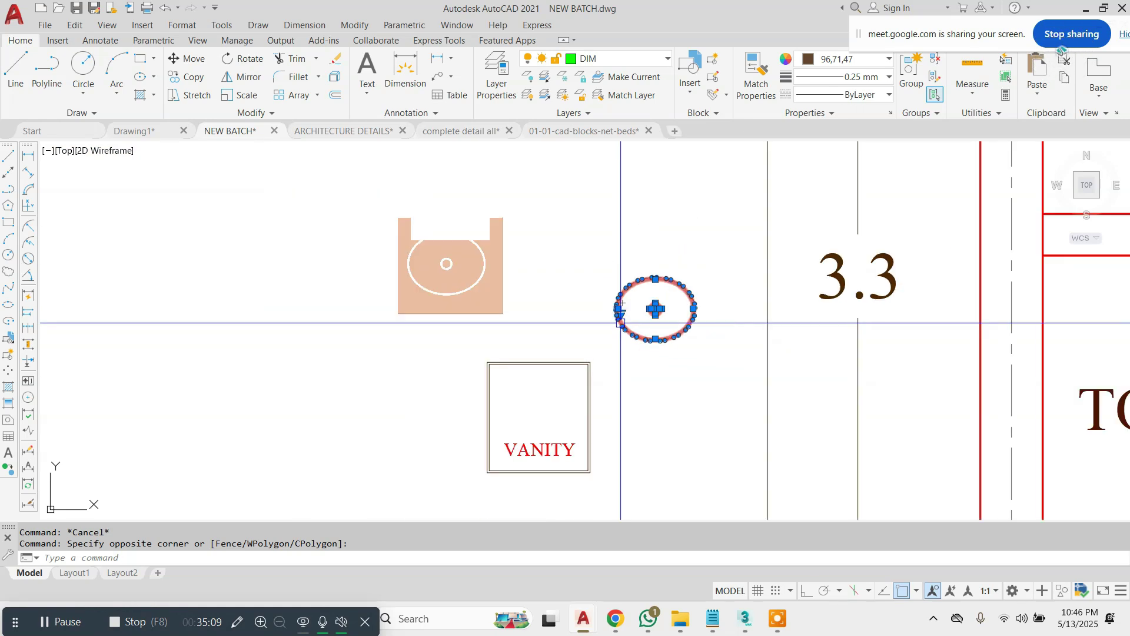
{"action": "left_click", "coordinate": [693, 309]}
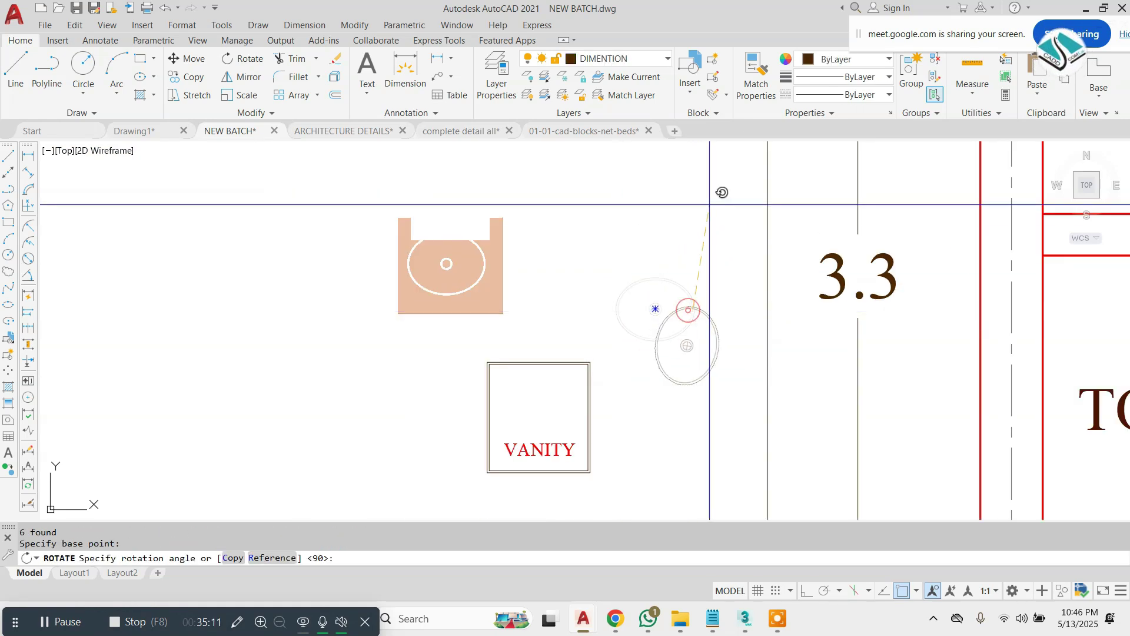
{"action": "left_click", "coordinate": [643, 242]}
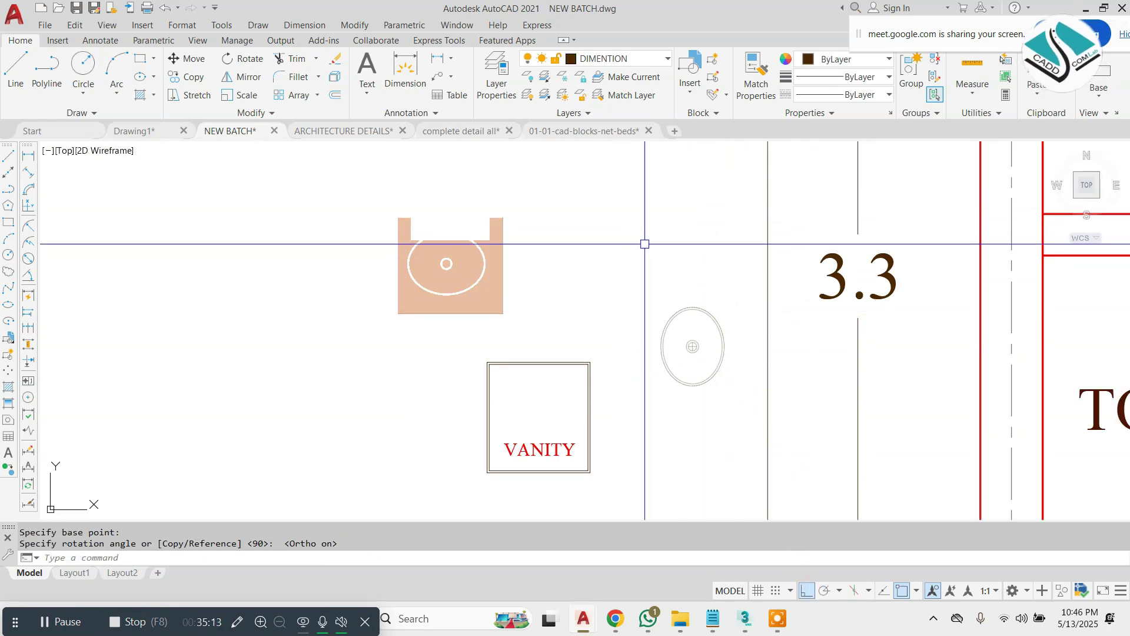
- Move the basin by its drain centre into the middle of the double-outlined rectangle, with Ortho off
{"action": "left_click", "coordinate": [643, 244]}
{"action": "left_click", "coordinate": [756, 455]}
{"action": "type", "text": "m"}
{"action": "key", "text": "Return"}
{"action": "left_click", "coordinate": [692, 346]}
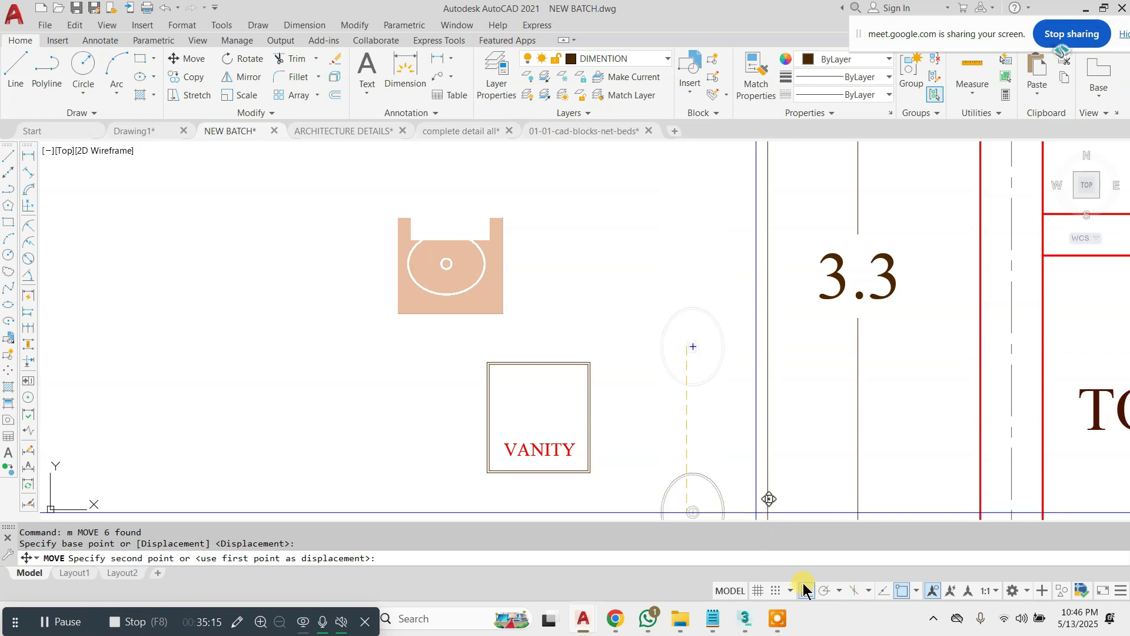
{"action": "key", "text": "F8"}
{"action": "scroll", "coordinate": [586, 430], "scroll_direction": "up", "scroll_amount": 4}
{"action": "key", "text": "Escape"}
{"action": "scroll", "coordinate": [542, 329], "scroll_direction": "down", "scroll_amount": 4}
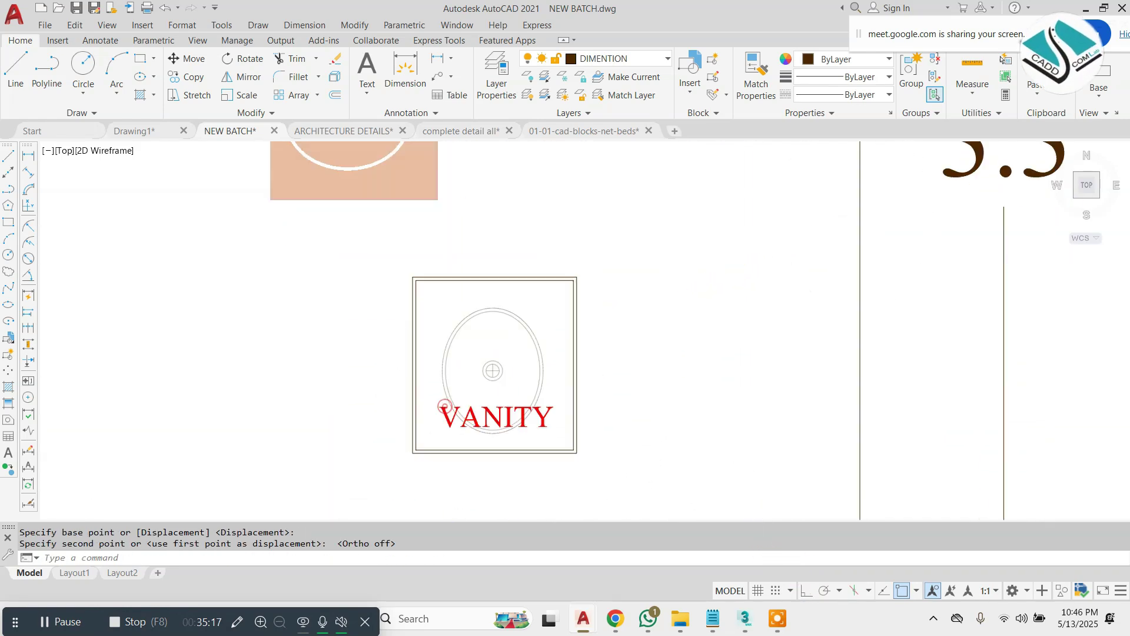
- Erase the old vanity's coloured fill and the leftover lines around it
{"action": "left_click", "coordinate": [537, 189]}
{"action": "left_click", "coordinate": [453, 212]}
{"action": "type", "text": "e"}
{"action": "key", "text": "Return"}
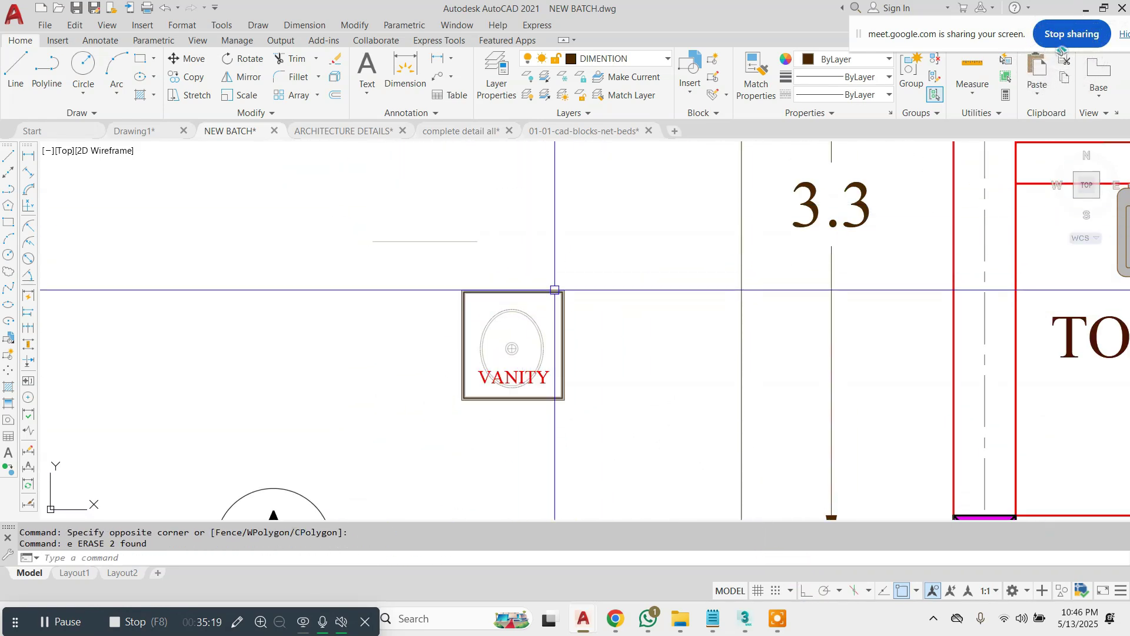
{"action": "left_click", "coordinate": [371, 244]}
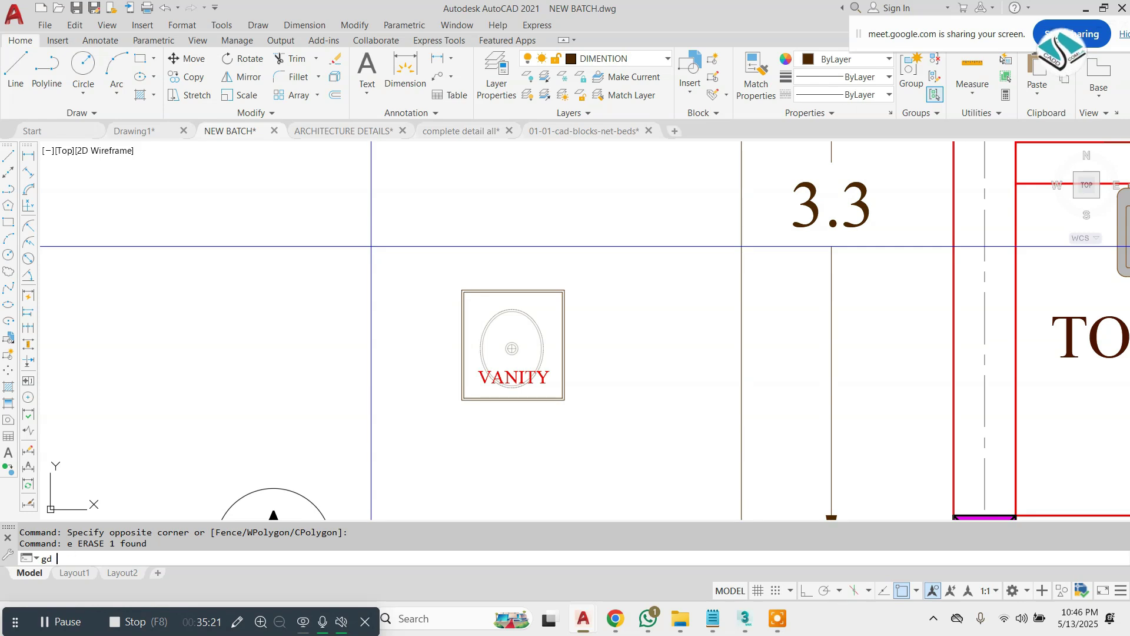
- Fill the new vanity around its basin with a linear gradient from colour 147,149,152 to 199,200,202
{"action": "type", "text": "gd"}
{"action": "key", "text": "Return"}
{"action": "left_click", "coordinate": [424, 76]}
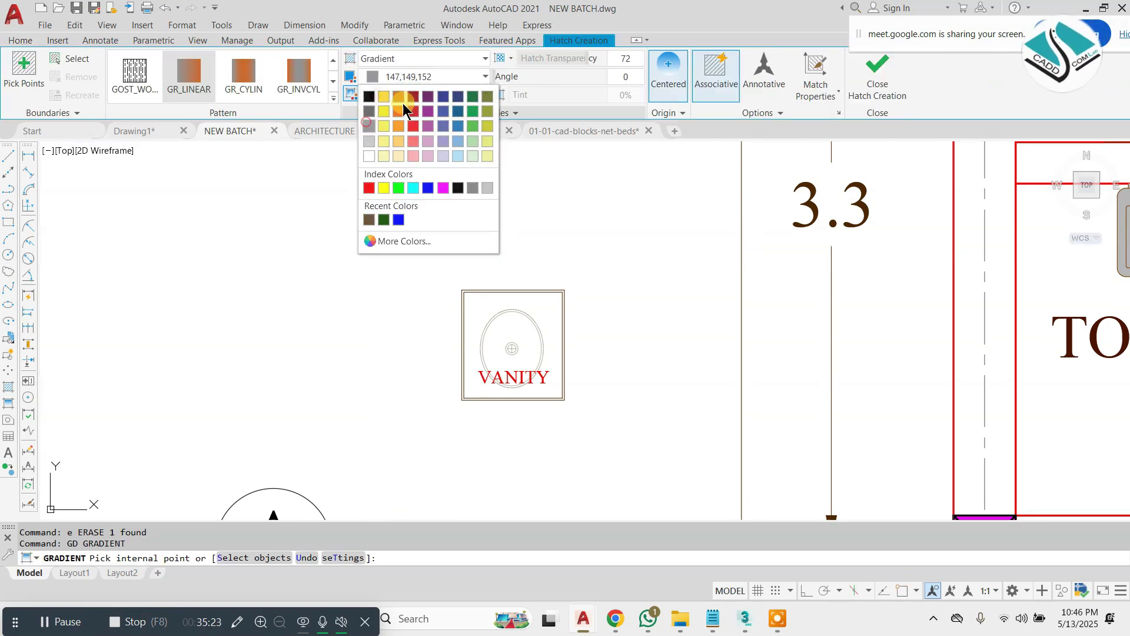
{"action": "left_click", "coordinate": [416, 90]}
{"action": "left_click", "coordinate": [370, 157]}
{"action": "left_click", "coordinate": [487, 308]}
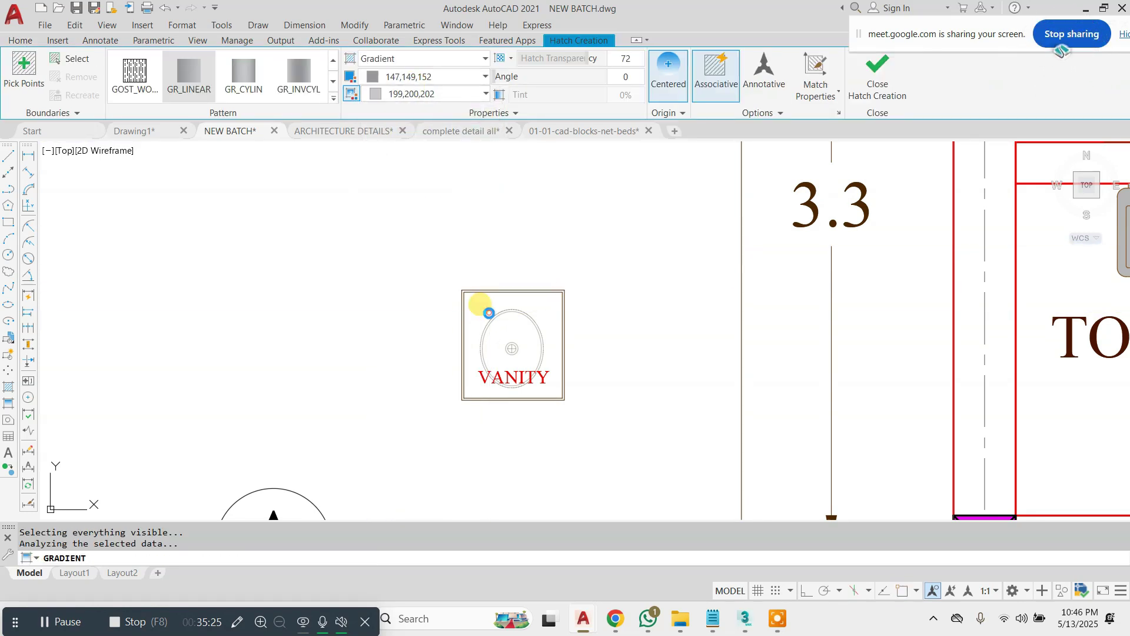
{"action": "scroll", "coordinate": [515, 334], "scroll_direction": "up", "scroll_amount": 3}
{"action": "scroll", "coordinate": [604, 279], "scroll_direction": "down", "scroll_amount": 2}
- Group the new vanity's outlines, basin, gradient fill and label into a single object
{"action": "left_click", "coordinate": [641, 232]}
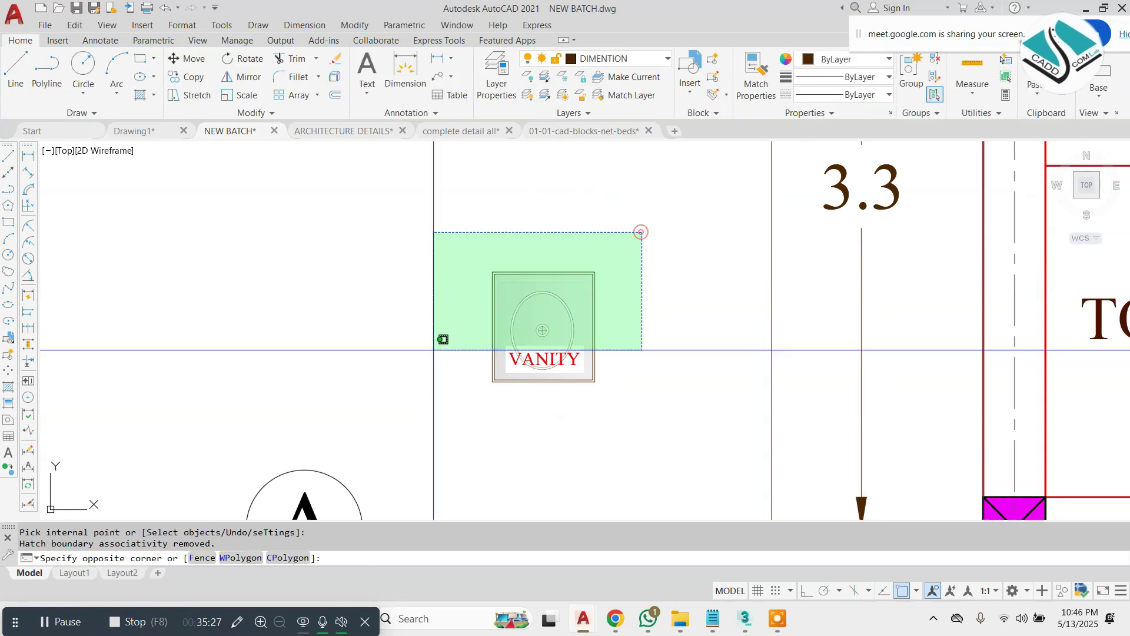
{"action": "left_click", "coordinate": [363, 447]}
{"action": "left_click", "coordinate": [907, 71]}
- Move the vanity group into the TOILET corner between the outer wall and the M.BEDROOM wall
{"action": "left_click", "coordinate": [657, 240]}
{"action": "left_click", "coordinate": [467, 358]}
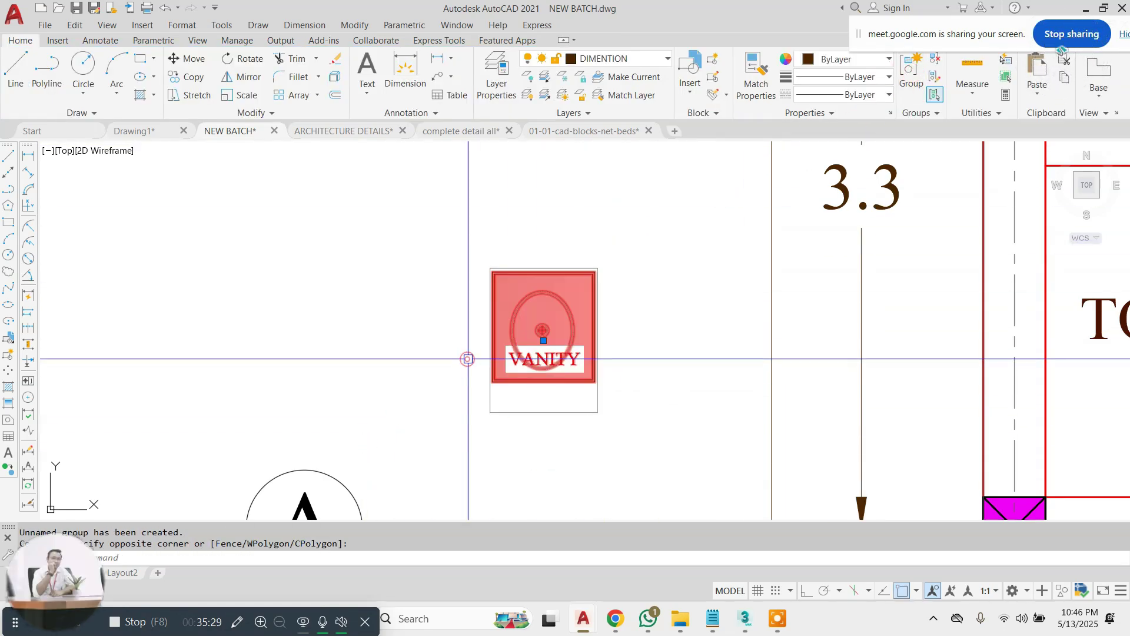
{"action": "type", "text": "m"}
{"action": "key", "text": "Return"}
{"action": "left_click", "coordinate": [492, 331]}
{"action": "middle_click_drag", "start_coordinate": [727, 399], "coordinate": [359, 262]}
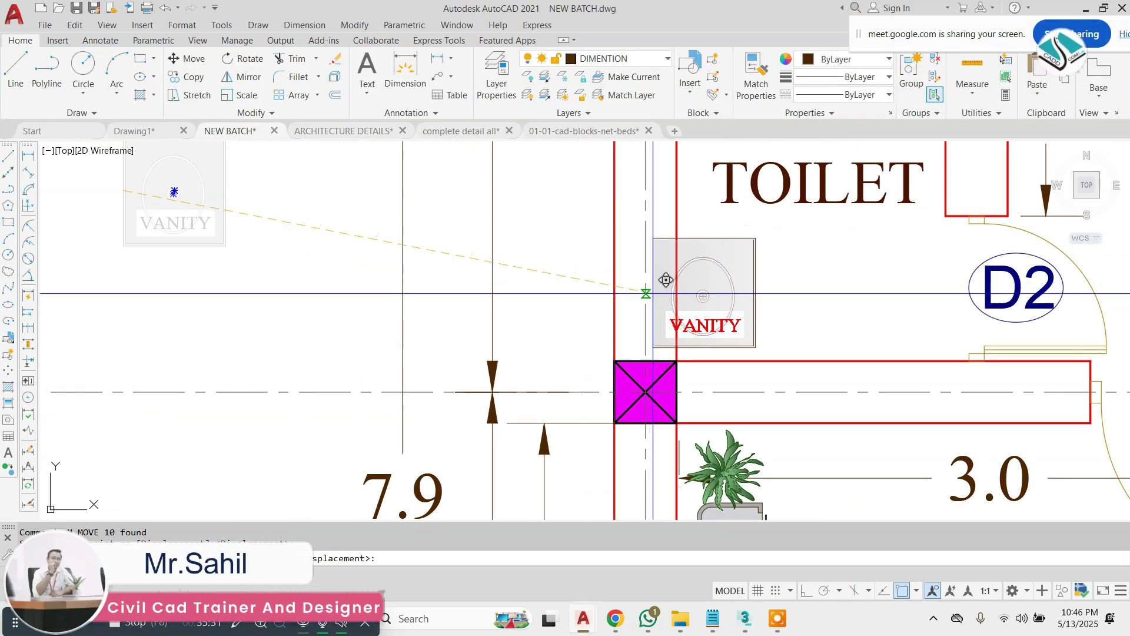
{"action": "left_click", "coordinate": [682, 305]}
{"action": "scroll", "coordinate": [871, 291], "scroll_direction": "down", "scroll_amount": 2}
{"action": "middle_click_drag", "start_coordinate": [877, 291], "coordinate": [575, 363]}
{"action": "key", "text": "Escape"}
{"action": "scroll", "coordinate": [598, 348], "scroll_direction": "down", "scroll_amount": 2}
{"action": "middle_click_drag", "start_coordinate": [653, 255], "coordinate": [638, 279]}
{"action": "scroll", "coordinate": [637, 279], "scroll_direction": "up", "scroll_amount": 2}
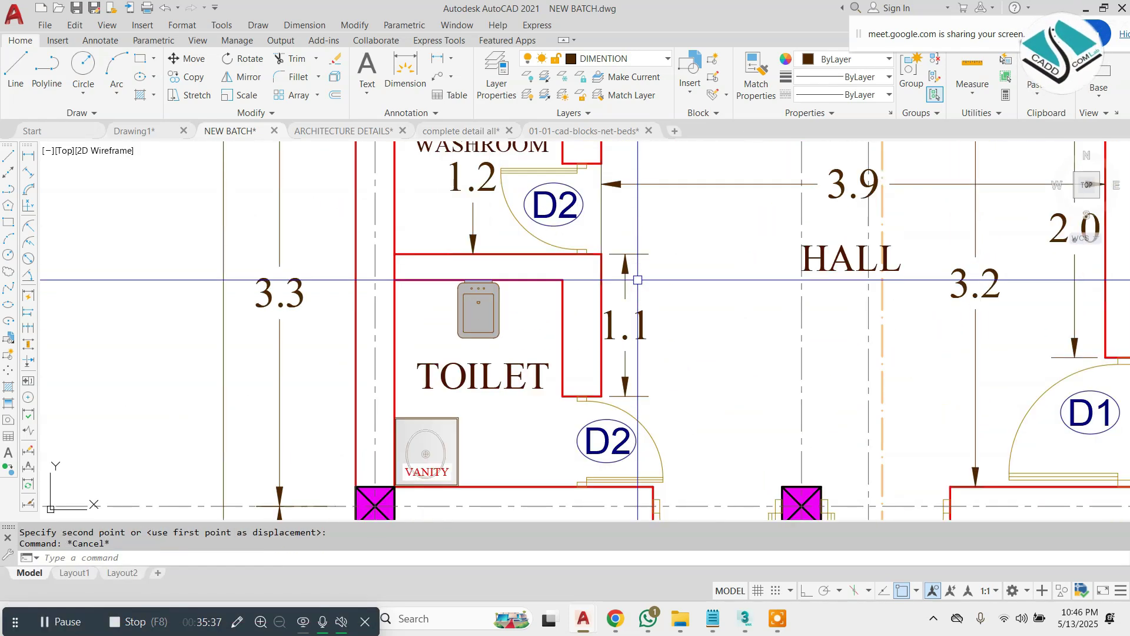
- Ungroup the bed set in the M.BEDROOM into its separate furniture pieces
{"action": "scroll", "coordinate": [638, 279], "scroll_direction": "down", "scroll_amount": 4}
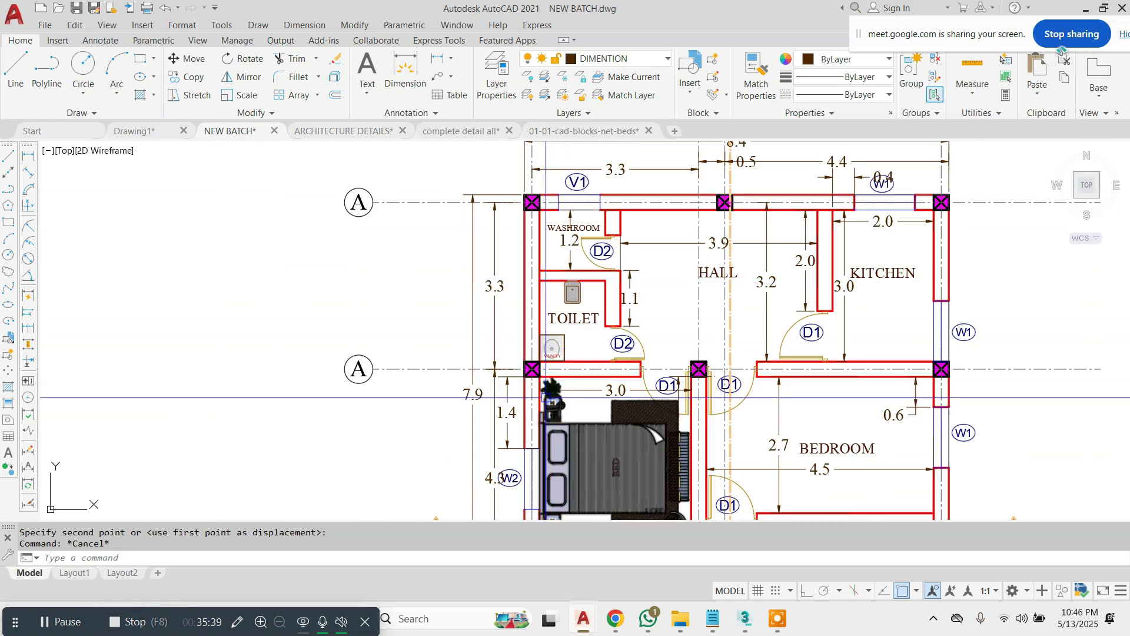
{"action": "scroll", "coordinate": [548, 396], "scroll_direction": "up", "scroll_amount": 4}
{"action": "left_click", "coordinate": [935, 61]}
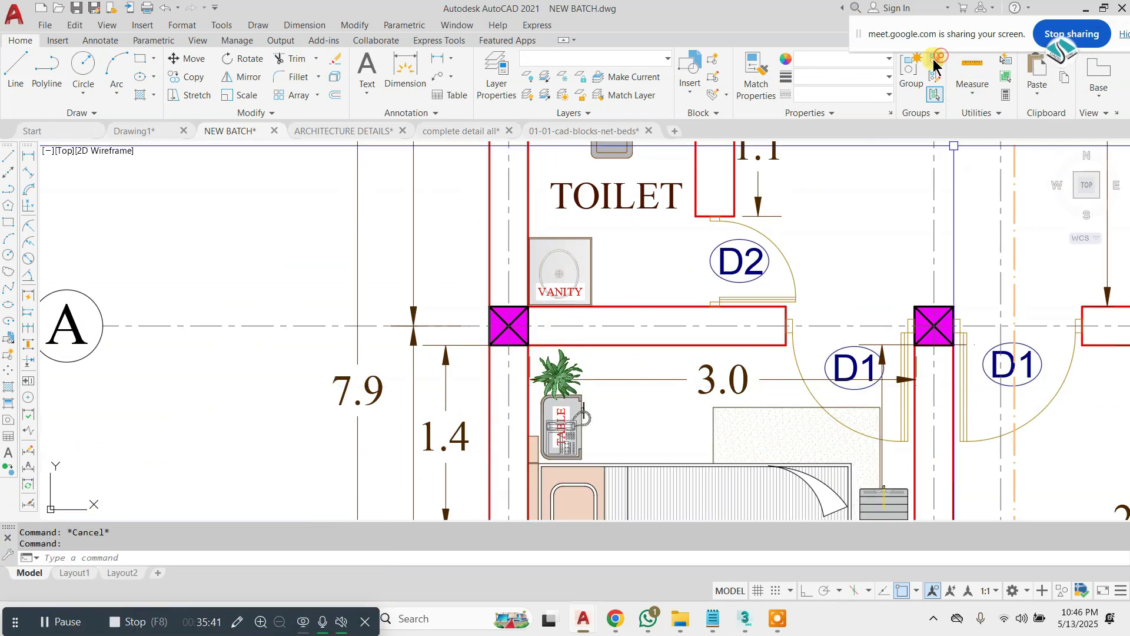
{"action": "left_click", "coordinate": [612, 351]}
{"action": "key", "text": "Escape"}
- Copy the M.BEDROOM plant into the TOILET against the short wall near door D2, erasing the surplus copy
{"action": "left_click", "coordinate": [544, 364]}
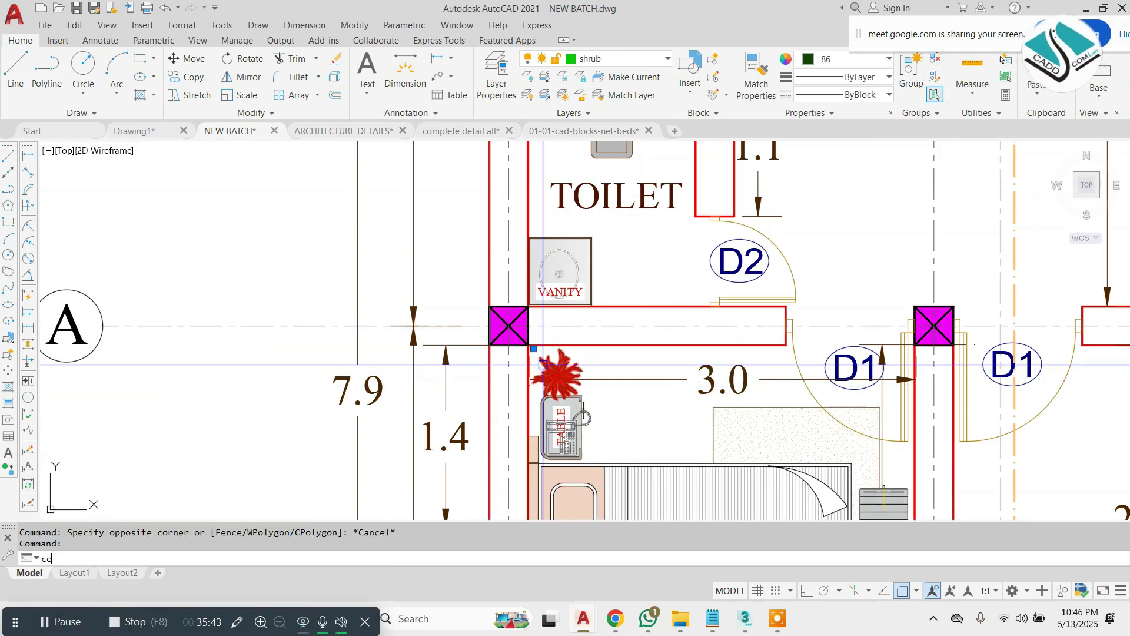
{"action": "left_click", "coordinate": [543, 365]}
{"action": "middle_click_drag", "start_coordinate": [626, 325], "coordinate": [669, 349]}
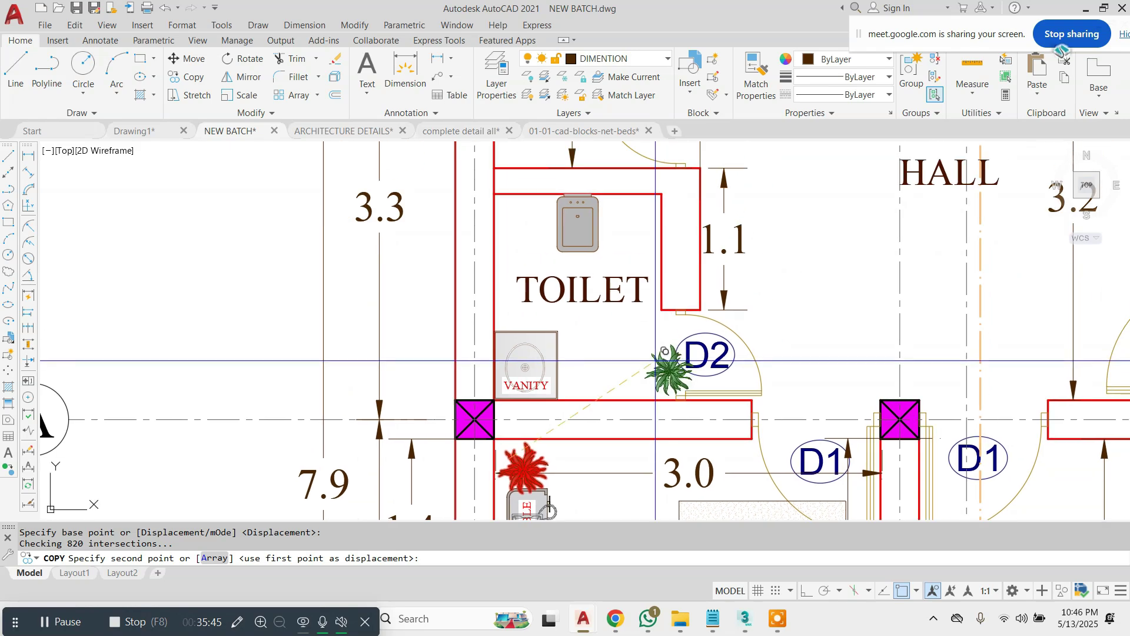
{"action": "scroll", "coordinate": [655, 360], "scroll_direction": "up", "scroll_amount": 2}
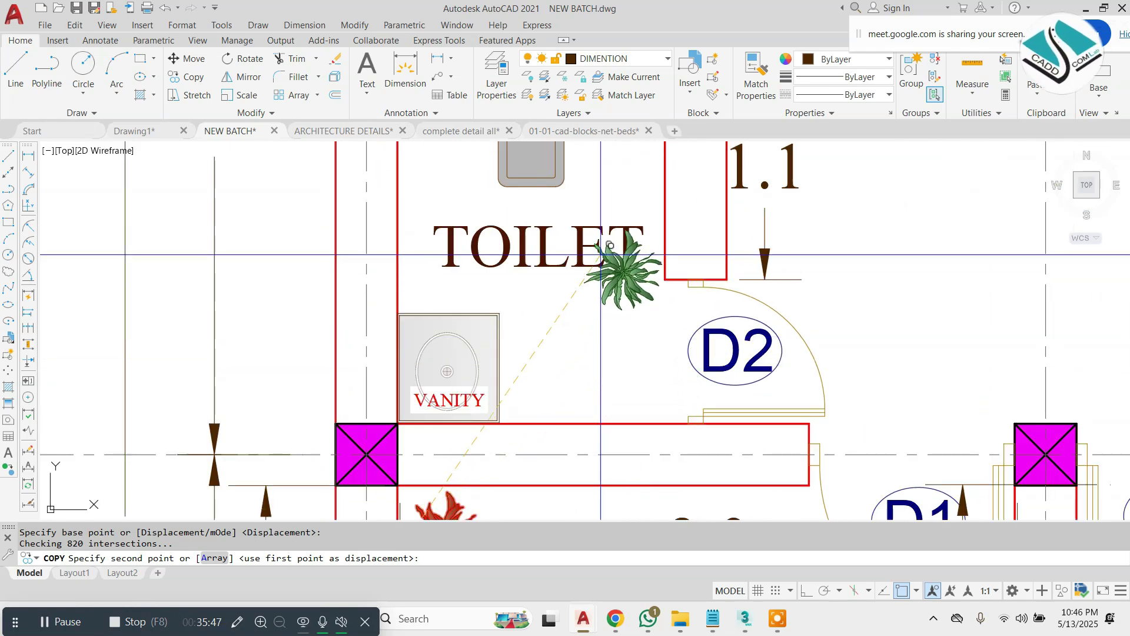
{"action": "left_click", "coordinate": [617, 228]}
{"action": "left_click", "coordinate": [560, 248]}
{"action": "key", "text": "Escape"}
{"action": "key", "text": "Escape"}
{"action": "left_click", "coordinate": [561, 245]}
{"action": "type", "text": "e"}
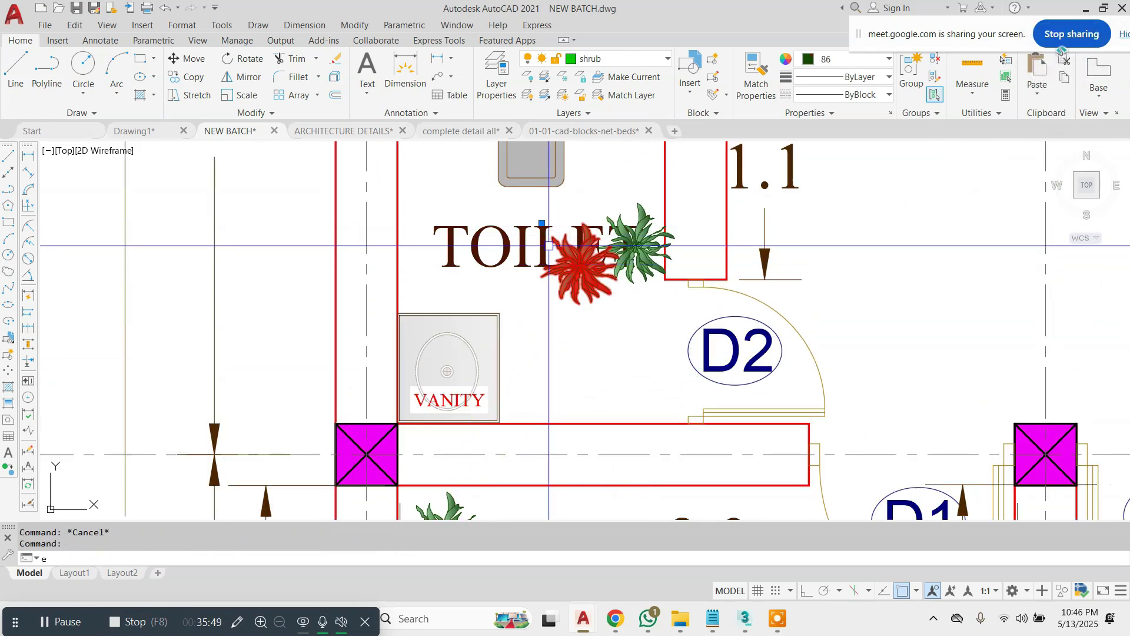
{"action": "key", "text": "space"}
- Move the TOILET label slightly toward the outer wall, away from the plant
{"action": "left_click", "coordinate": [511, 259]}
{"action": "type", "text": "m"}
{"action": "key", "text": "space"}
{"action": "left_click", "coordinate": [607, 334]}
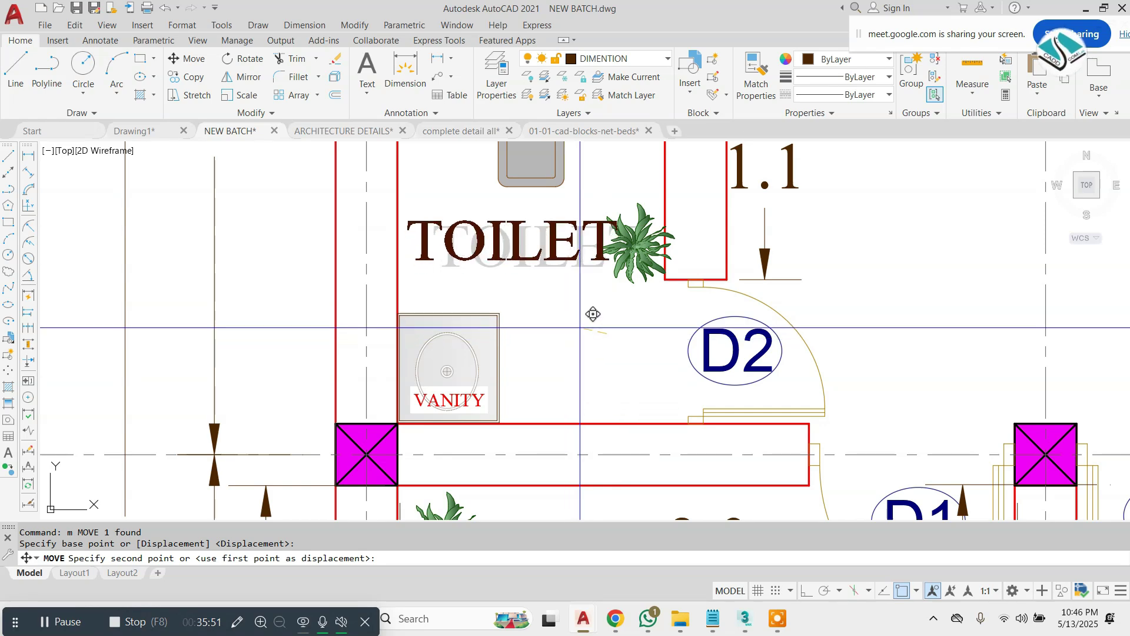
{"action": "key", "text": "Escape"}
{"action": "scroll", "coordinate": [579, 338], "scroll_direction": "down", "scroll_amount": 2}
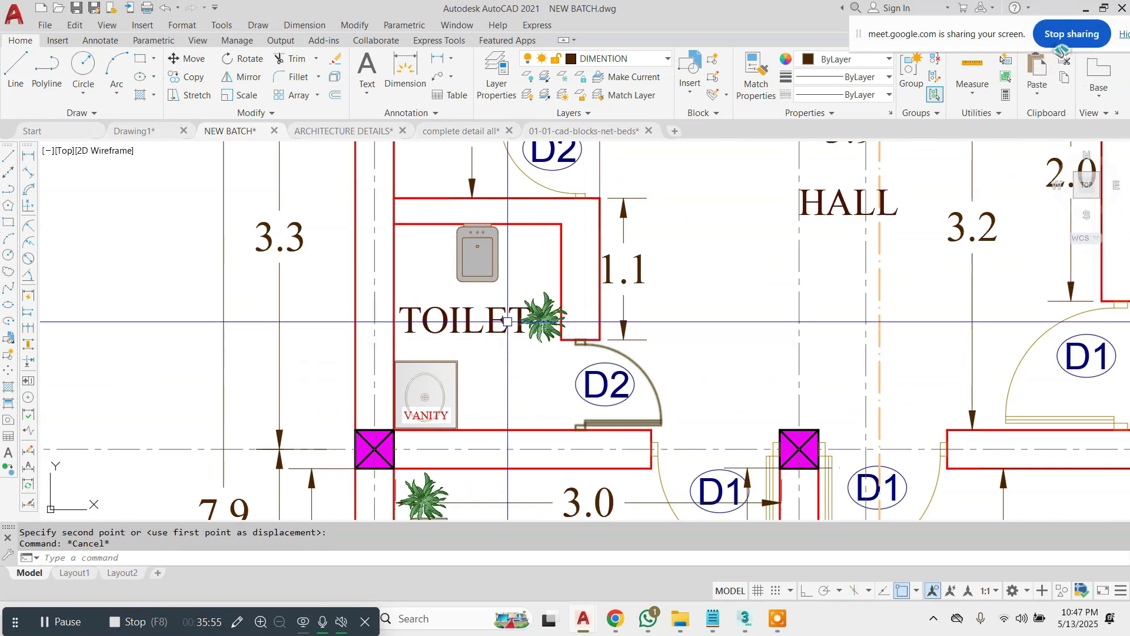
{"action": "scroll", "coordinate": [498, 347], "scroll_direction": "down", "scroll_amount": 2}
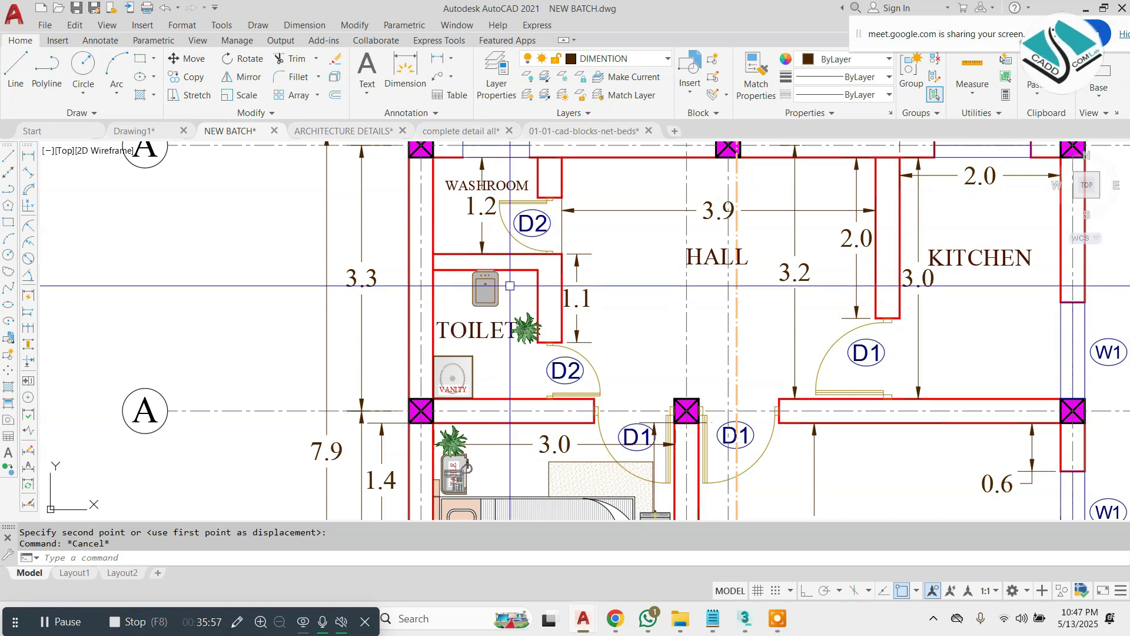
- Draw a small flat rectangle beside the grey sink against the wall shared with the WASHROOM
{"action": "scroll", "coordinate": [510, 286], "scroll_direction": "up", "scroll_amount": 5}
{"action": "type", "text": "trc"}
{"action": "key", "text": "Return"}
{"action": "scroll", "coordinate": [490, 206], "scroll_direction": "up", "scroll_amount": 2}
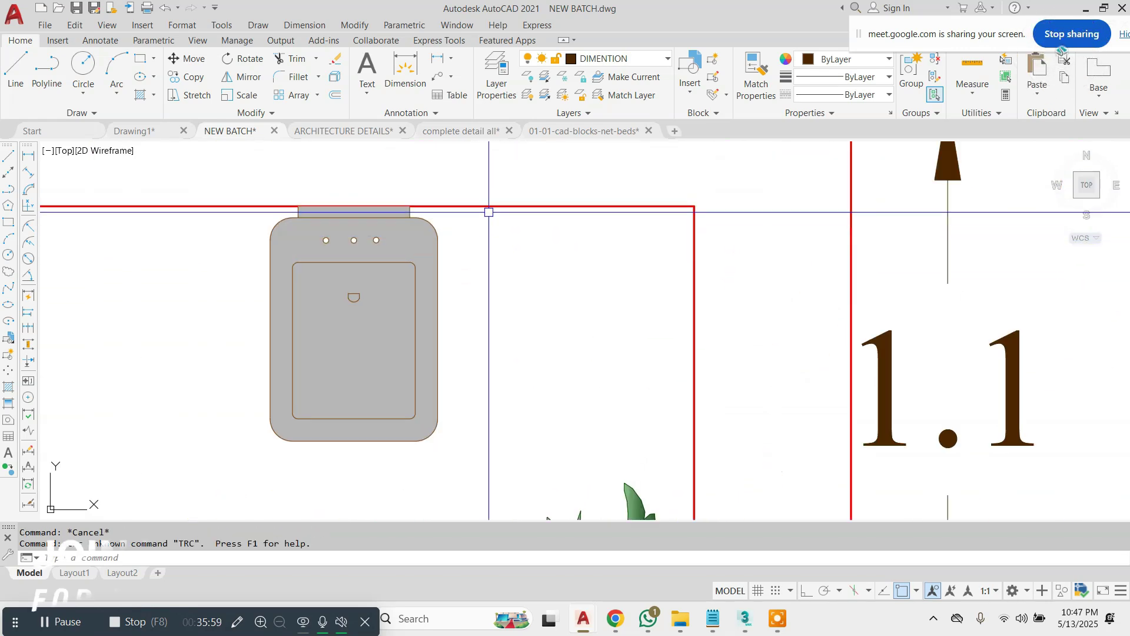
{"action": "key", "text": "Escape"}
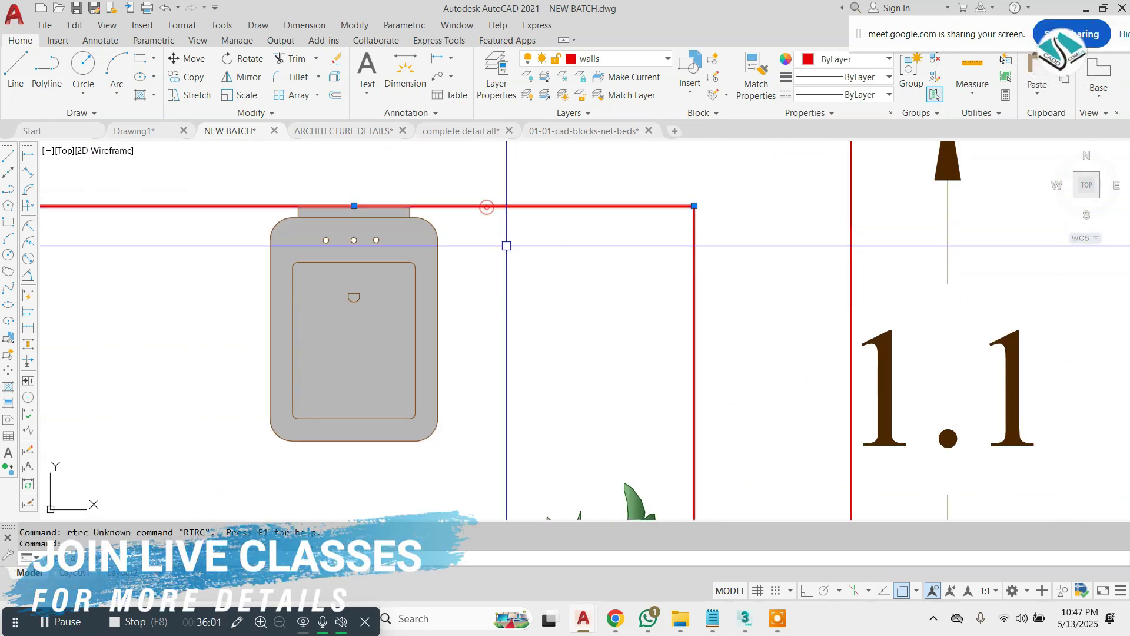
{"action": "type", "text": "rec"}
{"action": "key", "text": "Return"}
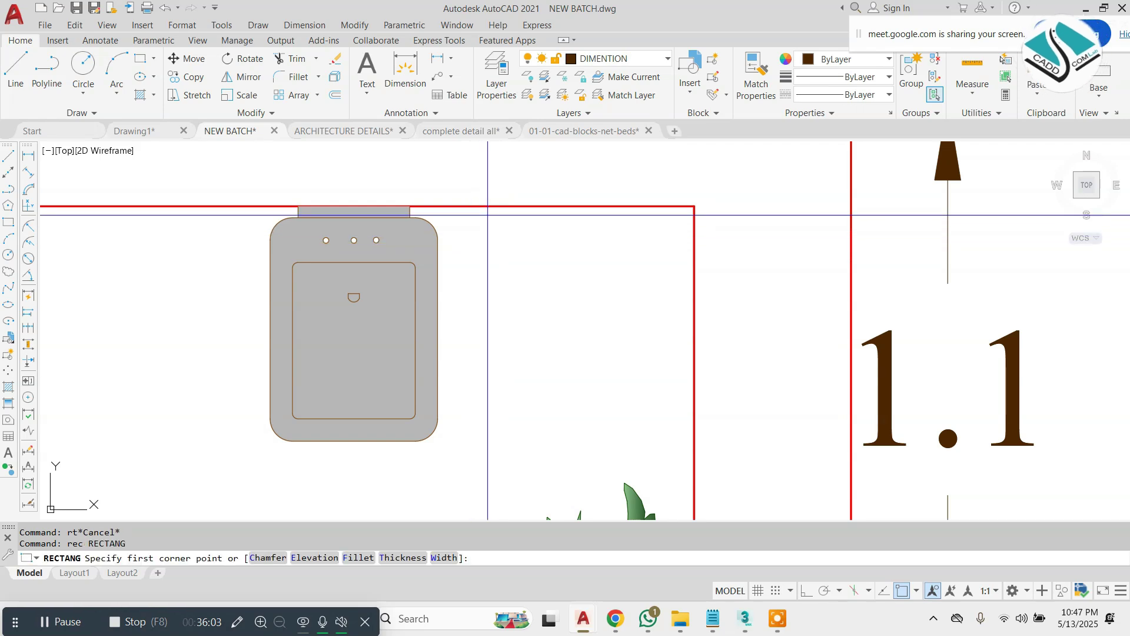
{"action": "left_click", "coordinate": [489, 207]}
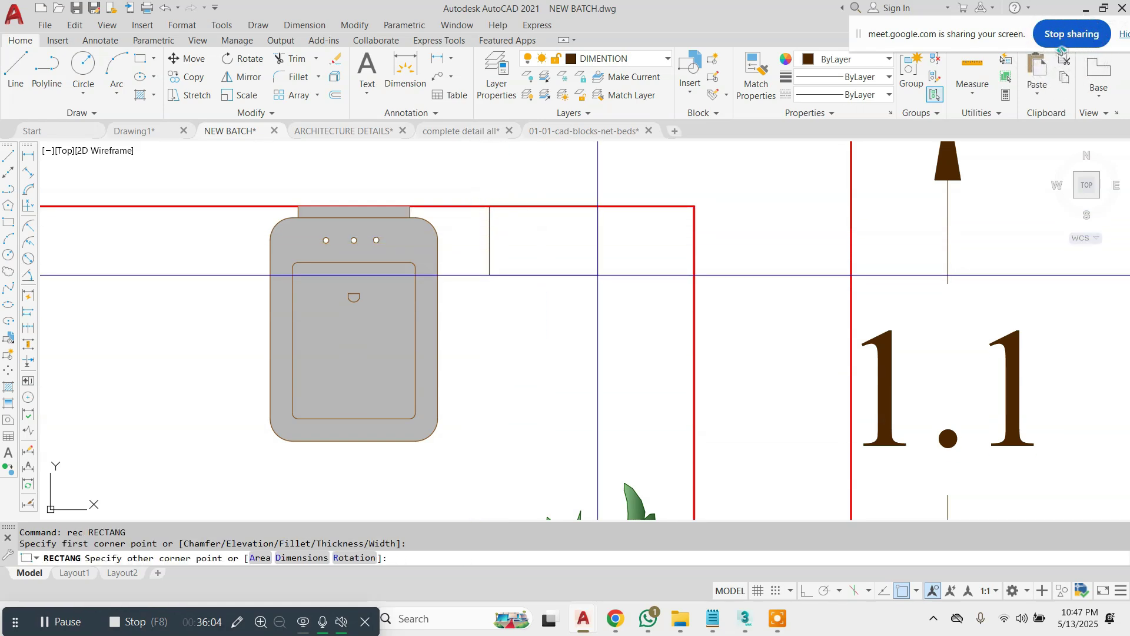
{"action": "left_click", "coordinate": [570, 241]}
- Draw a line across the small rectangle at mid-height, dividing it lengthwise
{"action": "scroll", "coordinate": [536, 204], "scroll_direction": "up", "scroll_amount": 4}
{"action": "type", "text": "l"}
{"action": "key", "text": "Return"}
{"action": "left_click", "coordinate": [415, 259]}
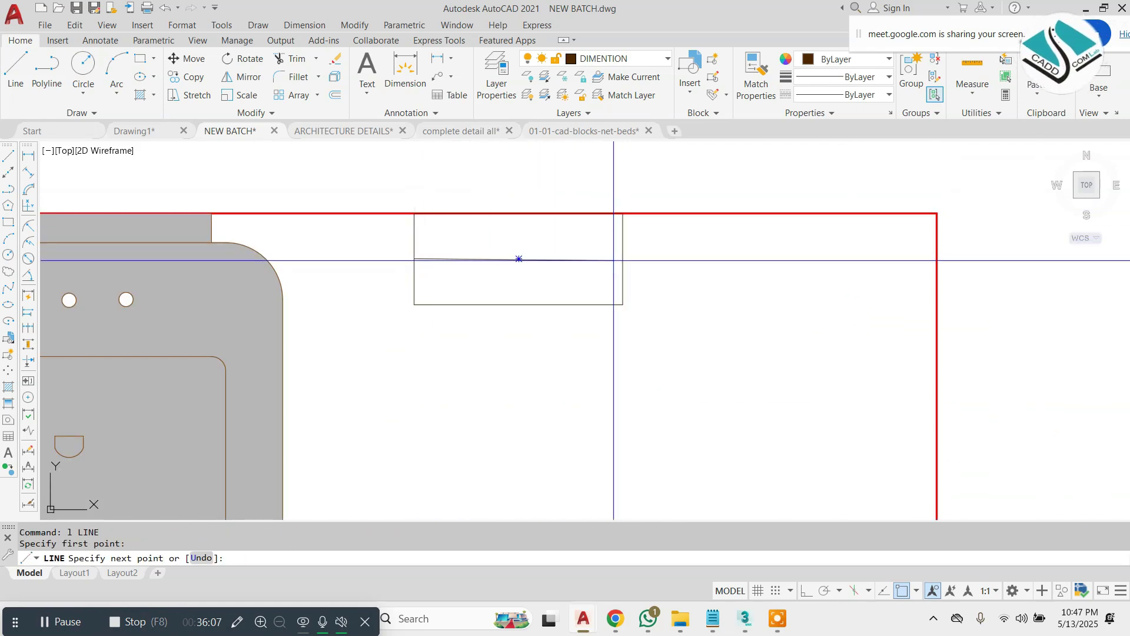
{"action": "left_click", "coordinate": [613, 259]}
{"action": "key", "text": "Escape"}
- Move the shower fitting from beside the loose W.C block into the WASHROOM, against the outer wall opposite door D2
{"action": "scroll", "coordinate": [613, 260], "scroll_direction": "down", "scroll_amount": 8}
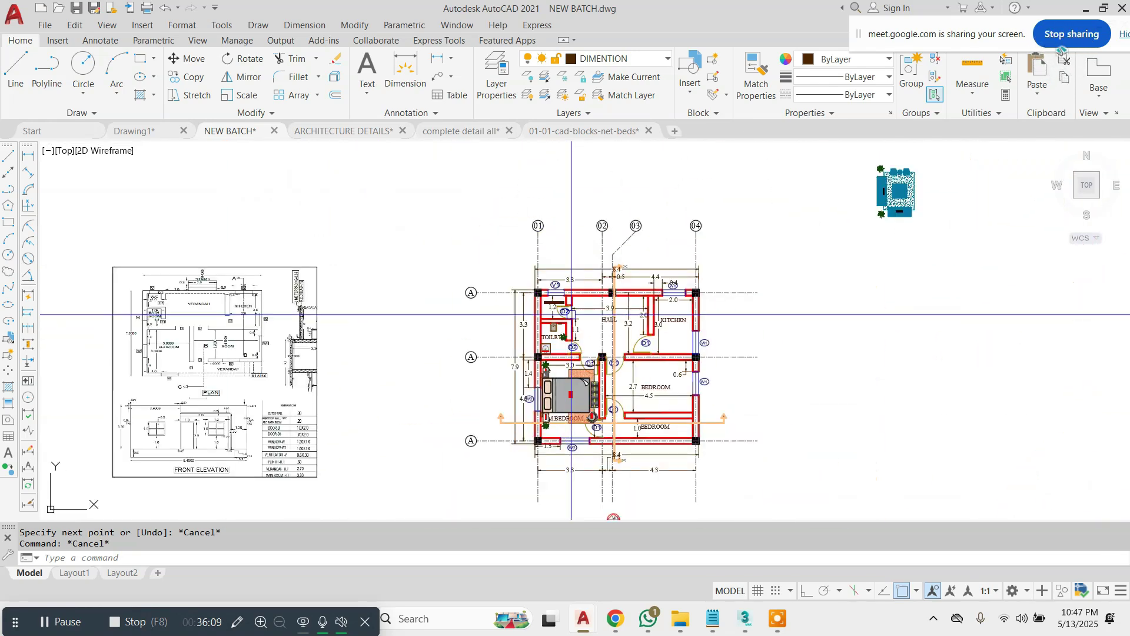
{"action": "scroll", "coordinate": [571, 314], "scroll_direction": "down", "scroll_amount": 4}
{"action": "middle_click_drag", "start_coordinate": [571, 315], "coordinate": [552, 346]}
{"action": "scroll", "coordinate": [660, 223], "scroll_direction": "up", "scroll_amount": 6}
{"action": "scroll", "coordinate": [711, 206], "scroll_direction": "up", "scroll_amount": 7}
{"action": "left_click", "coordinate": [739, 196]}
{"action": "left_click", "coordinate": [548, 313]}
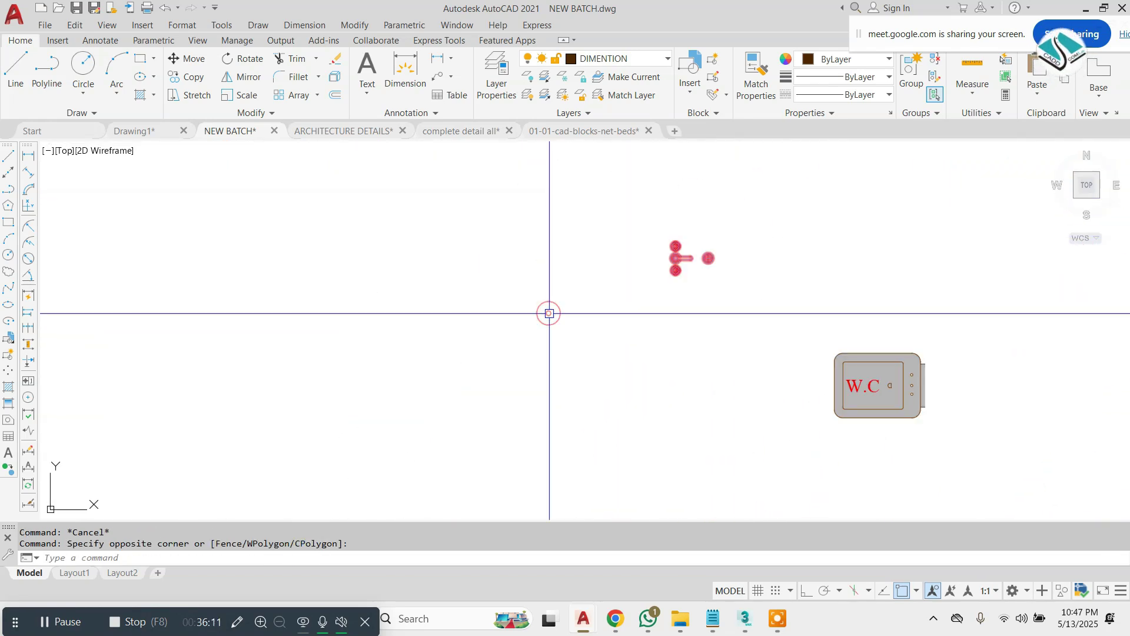
{"action": "type", "text": "m"}
{"action": "key", "text": "Return"}
{"action": "left_click", "coordinate": [675, 258]}
{"action": "scroll", "coordinate": [668, 258], "scroll_direction": "down", "scroll_amount": 5}
{"action": "scroll", "coordinate": [625, 298], "scroll_direction": "up", "scroll_amount": 6}
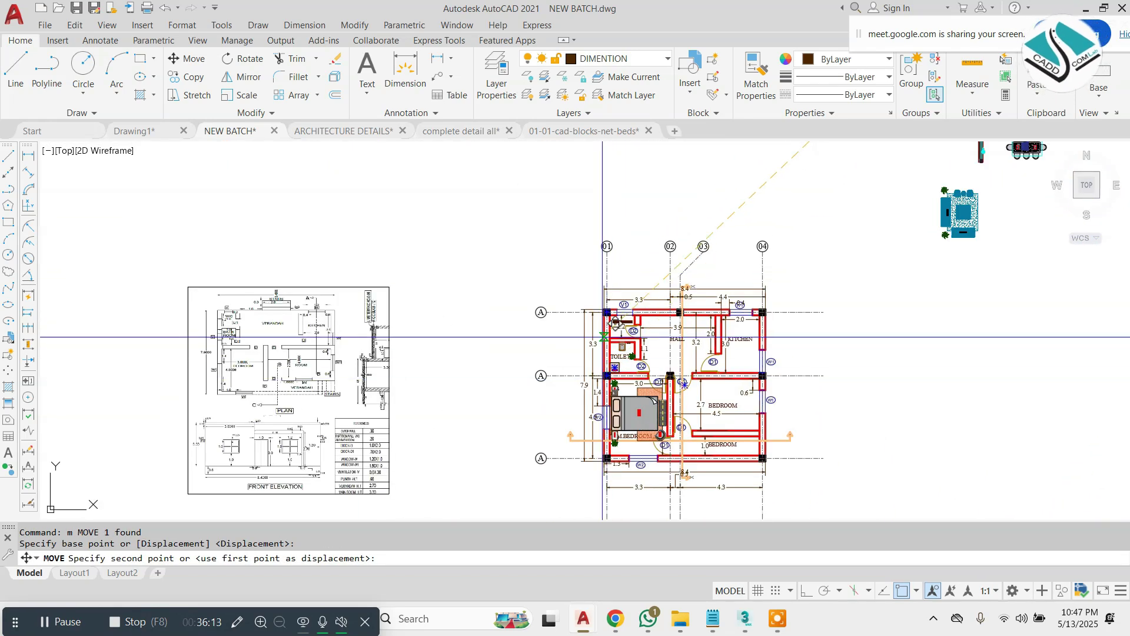
{"action": "scroll", "coordinate": [603, 337], "scroll_direction": "up", "scroll_amount": 10}
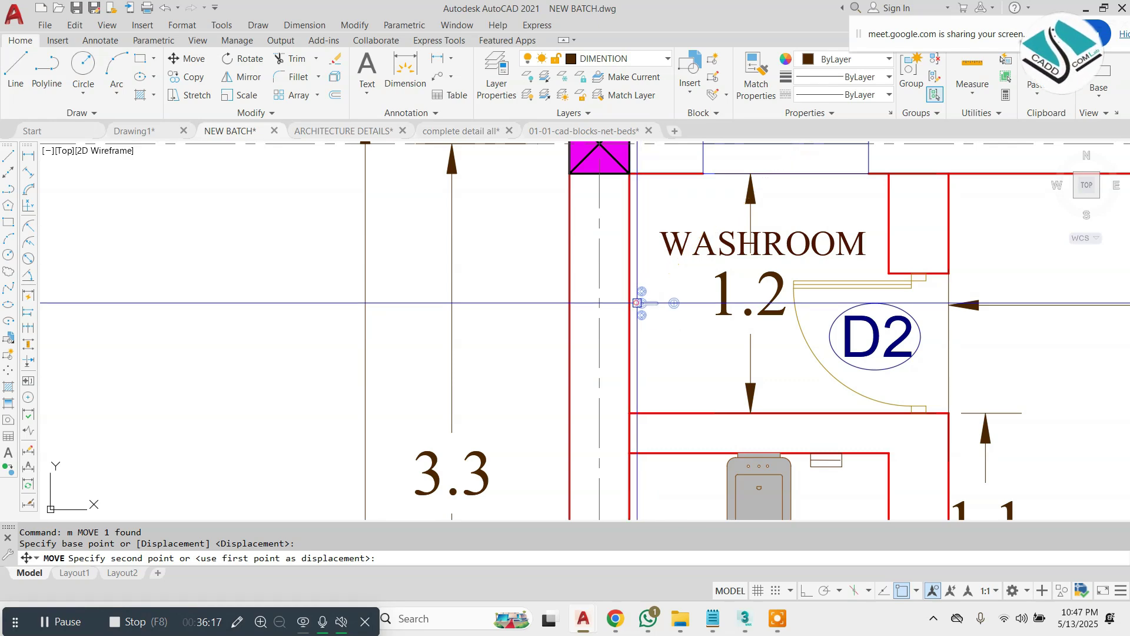
{"action": "left_click", "coordinate": [637, 303]}
{"action": "scroll", "coordinate": [585, 282], "scroll_direction": "down", "scroll_amount": 6}
{"action": "scroll", "coordinate": [581, 295], "scroll_direction": "up", "scroll_amount": 2}
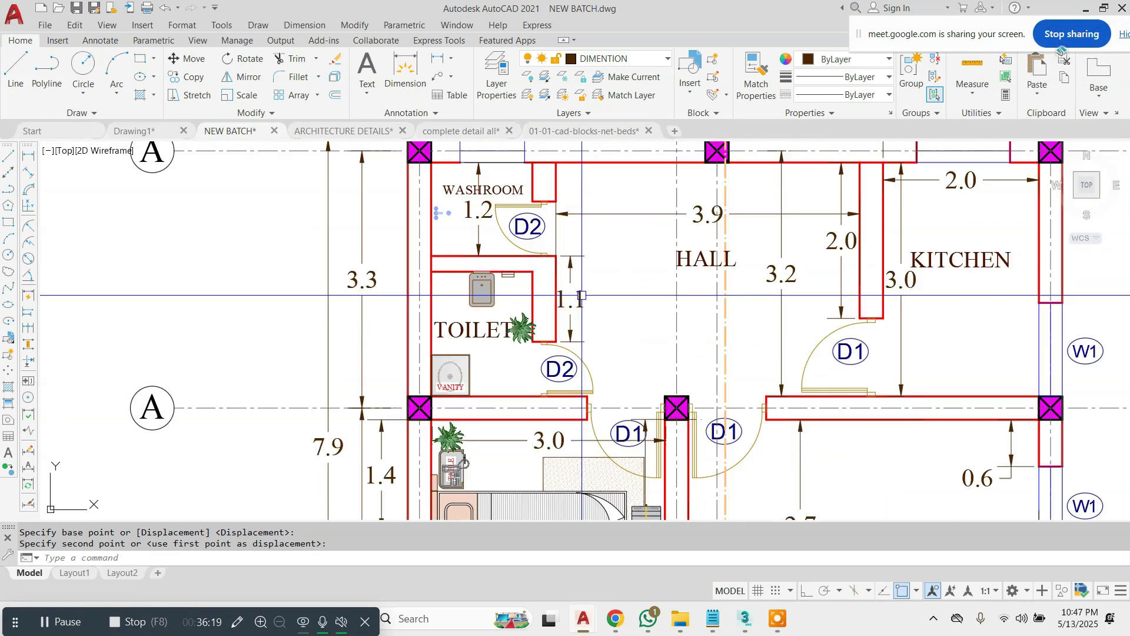
{"action": "middle_click_drag", "start_coordinate": [519, 362], "coordinate": [489, 228]}
{"action": "middle_click_drag", "start_coordinate": [488, 334], "coordinate": [452, 255]}
{"action": "key", "text": "Escape"}
{"action": "scroll", "coordinate": [452, 256], "scroll_direction": "down", "scroll_amount": 2}
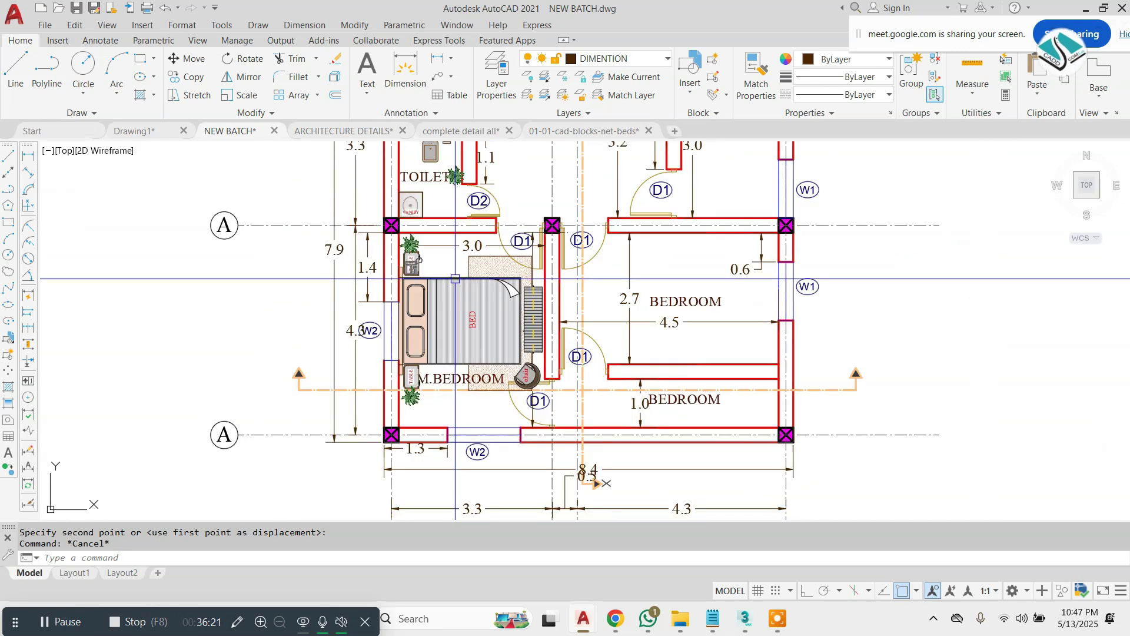
{"action": "scroll", "coordinate": [491, 289], "scroll_direction": "down", "scroll_amount": 3}
{"action": "scroll", "coordinate": [490, 290], "scroll_direction": "up", "scroll_amount": 2}
{"action": "scroll", "coordinate": [491, 291], "scroll_direction": "up", "scroll_amount": 2}
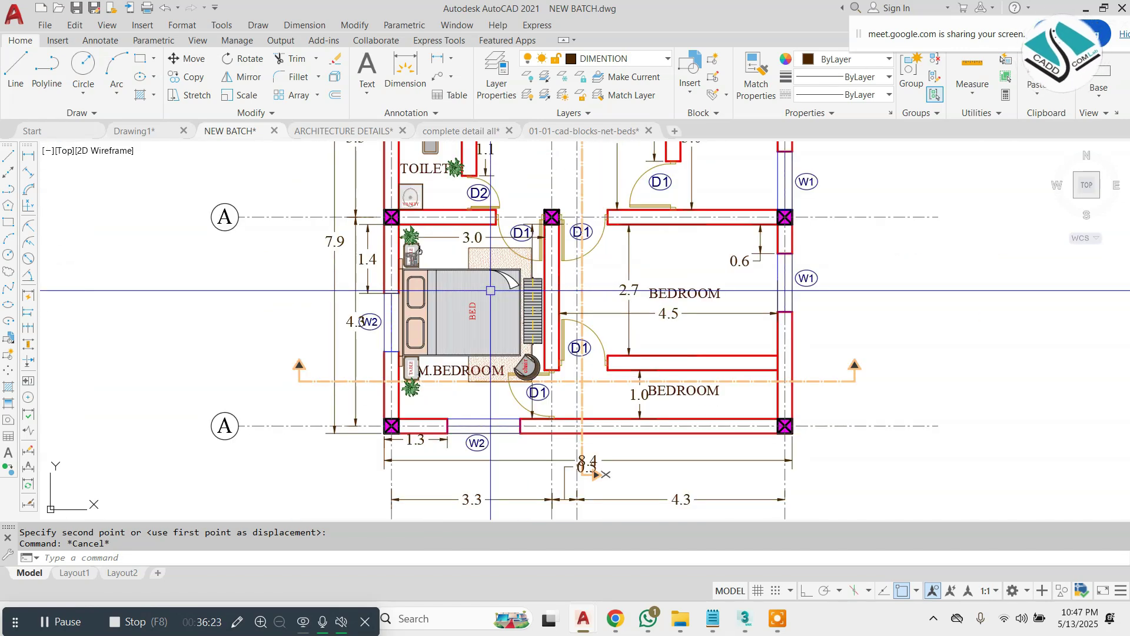
- Switch to the Notepad notes, highlight the stretch and furniture blocks lines, and return to the drawing
{"action": "left_click", "coordinate": [719, 616]}
{"action": "left_click_drag", "start_coordinate": [509, 232], "coordinate": [176, 218]}
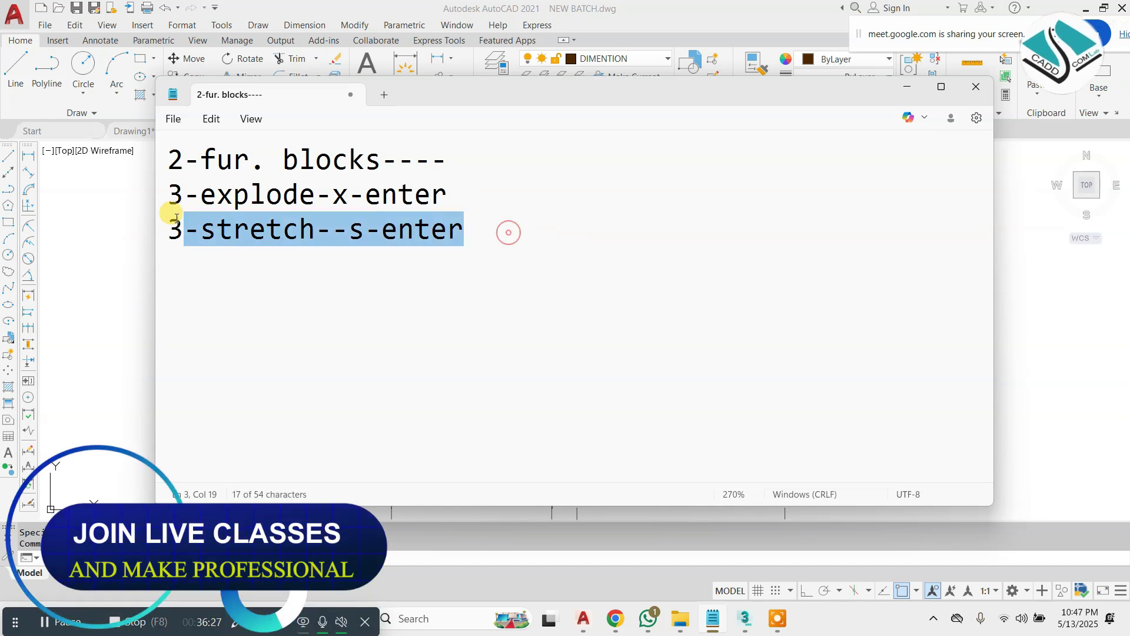
{"action": "left_click_drag", "start_coordinate": [460, 149], "coordinate": [86, 146]}
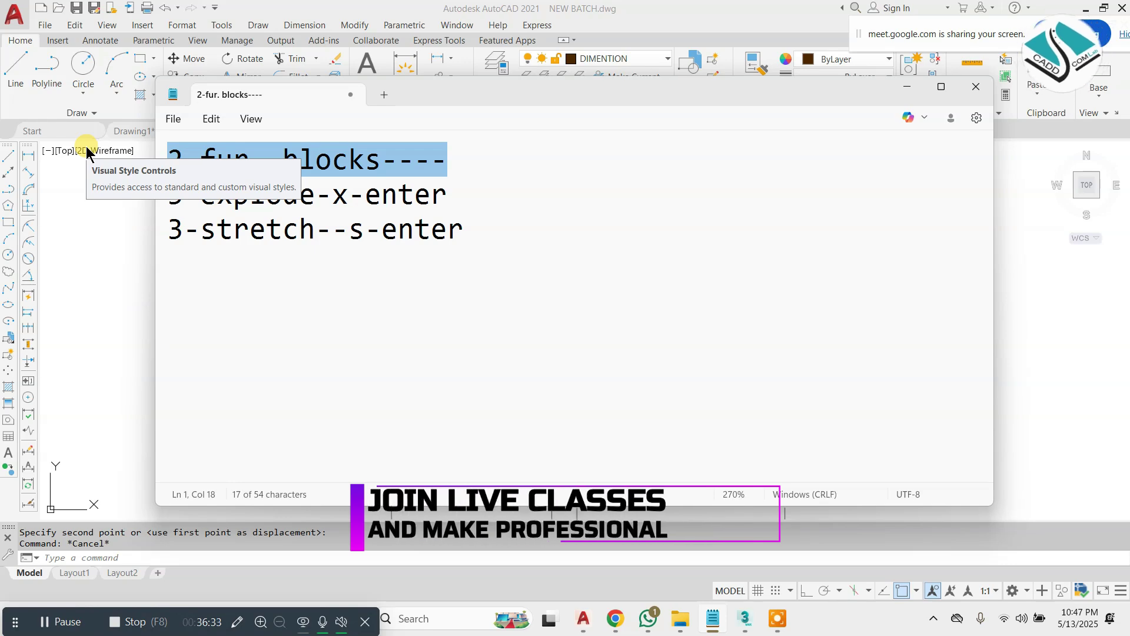
{"action": "left_click", "coordinate": [906, 87]}
{"action": "scroll", "coordinate": [513, 256], "scroll_direction": "up", "scroll_amount": 3}
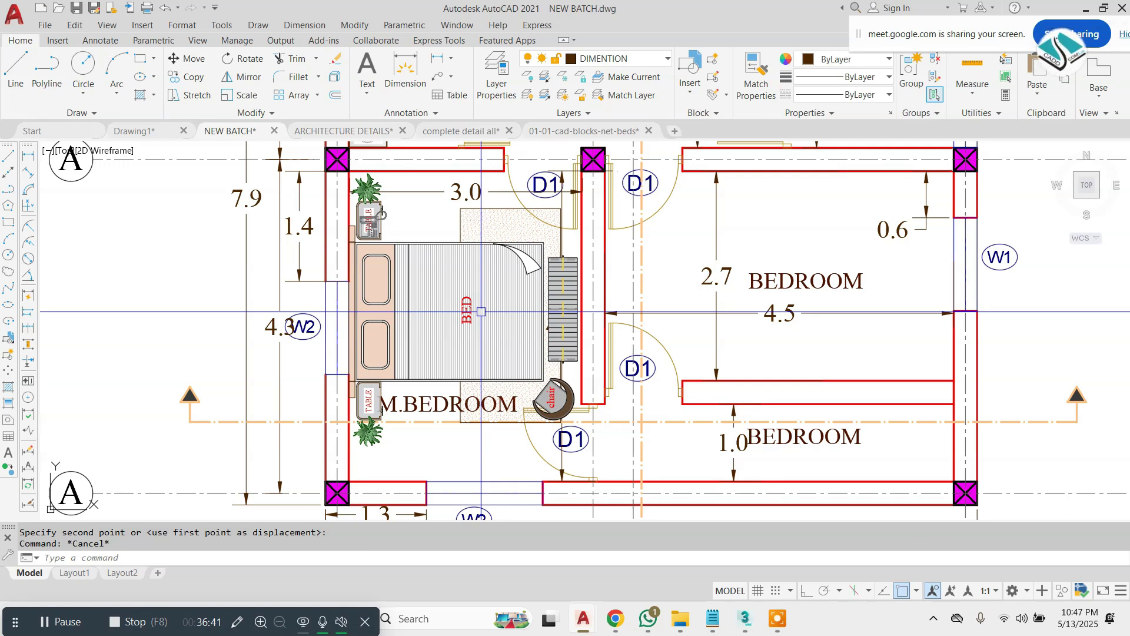
{"action": "scroll", "coordinate": [464, 330], "scroll_direction": "down", "scroll_amount": 7}
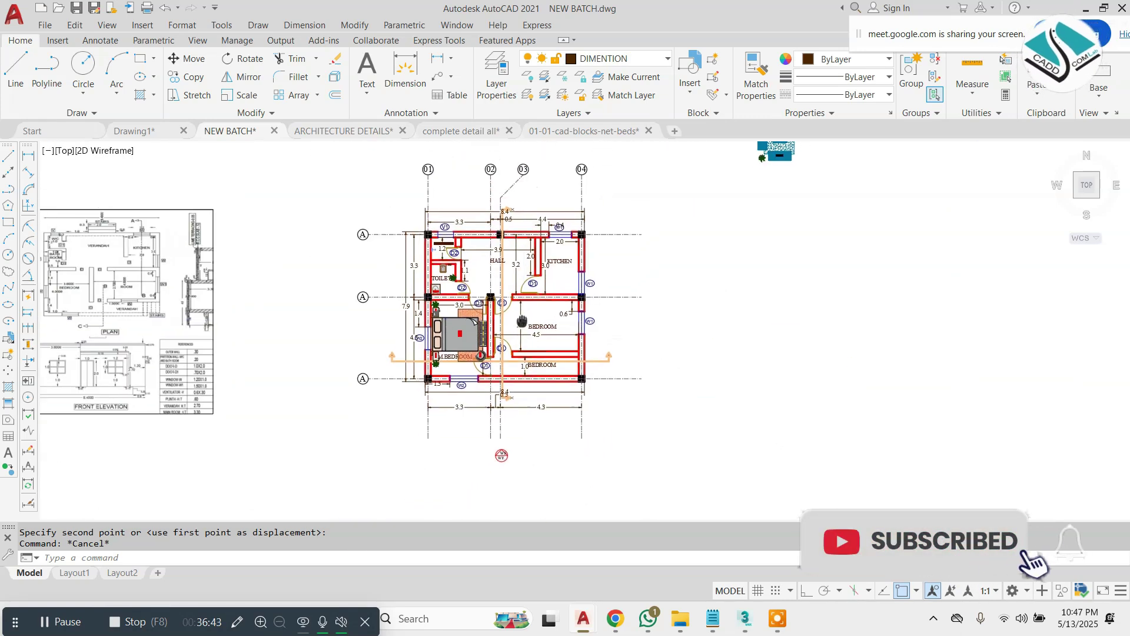
{"action": "scroll", "coordinate": [522, 321], "scroll_direction": "up", "scroll_amount": 4}
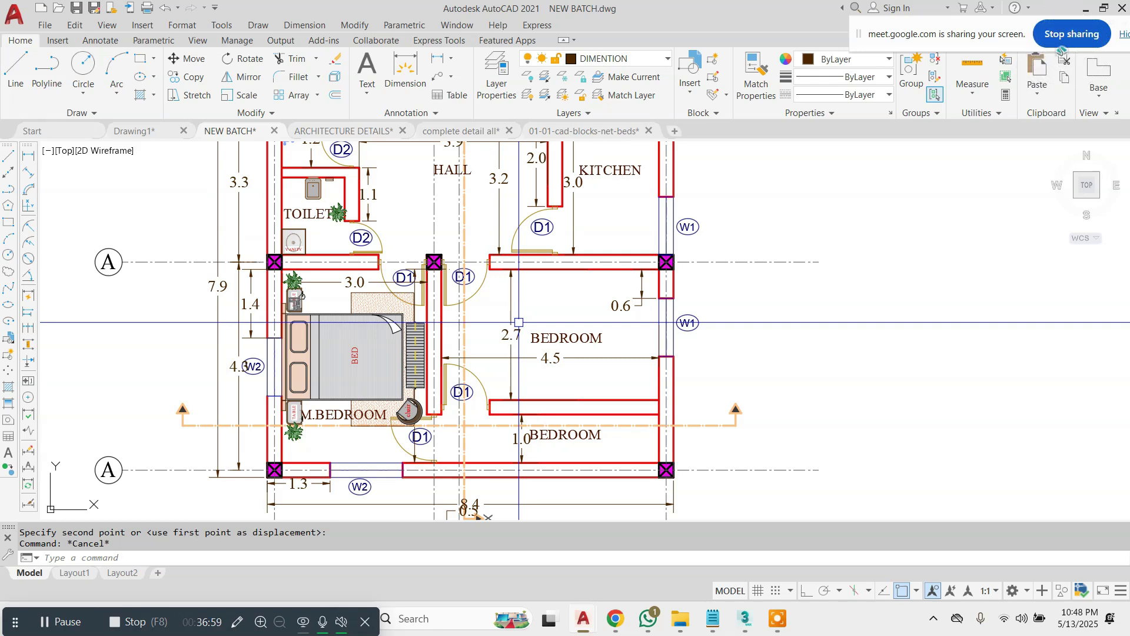
- In the ARCHITECTURE DETAILS drawing, copy the MASTER BED ROOM bed, side tables, chair and labels to the empty area outside the plan
{"action": "left_click", "coordinate": [352, 131]}
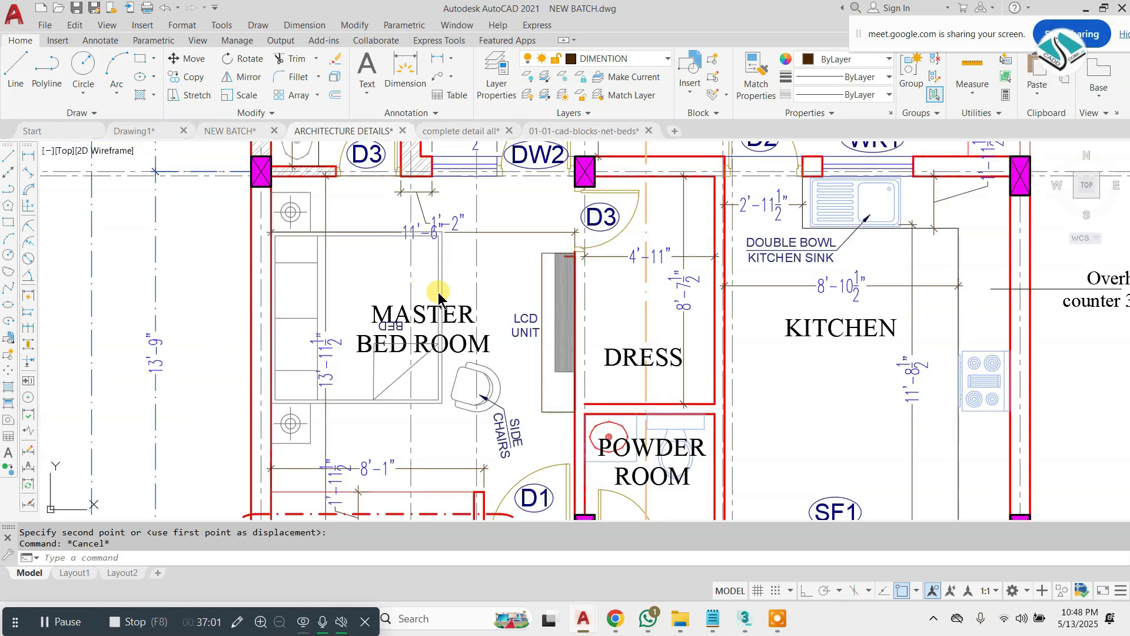
{"action": "scroll", "coordinate": [437, 292], "scroll_direction": "down", "scroll_amount": 5}
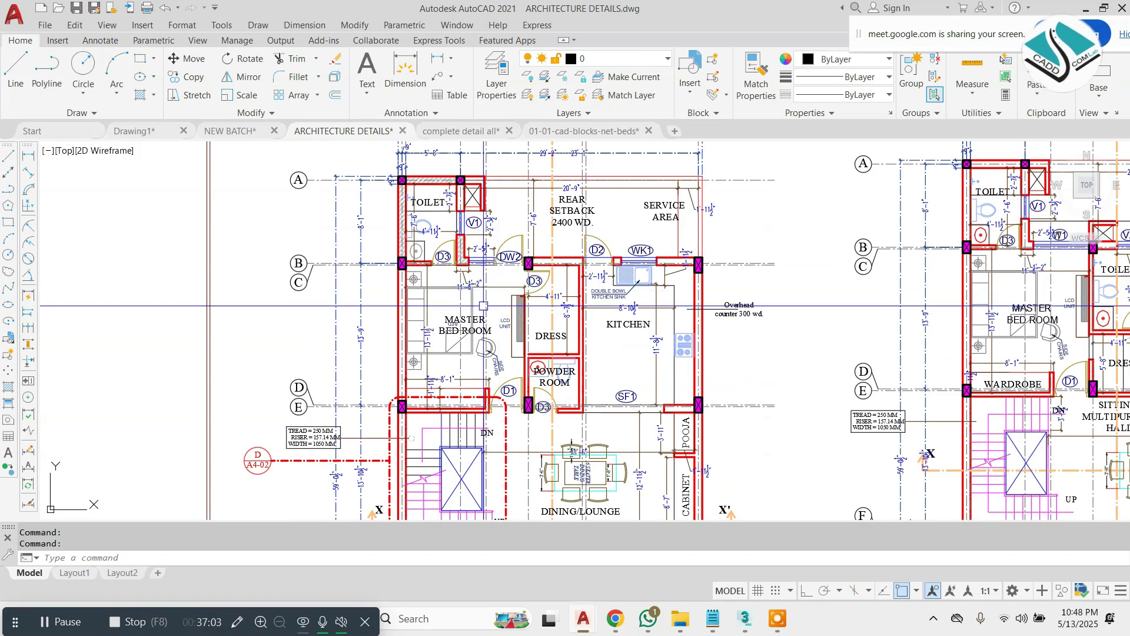
{"action": "scroll", "coordinate": [391, 298], "scroll_direction": "up", "scroll_amount": 4}
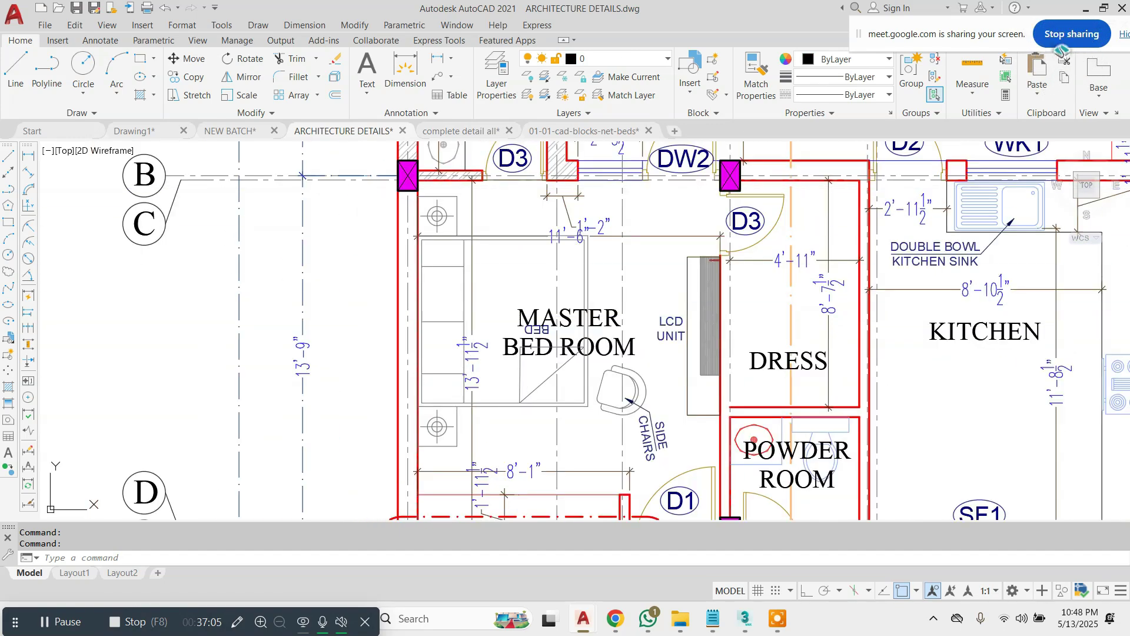
{"action": "left_click", "coordinate": [361, 188]}
{"action": "key", "text": "Escape"}
{"action": "key", "text": "Escape"}
{"action": "left_click", "coordinate": [377, 186]}
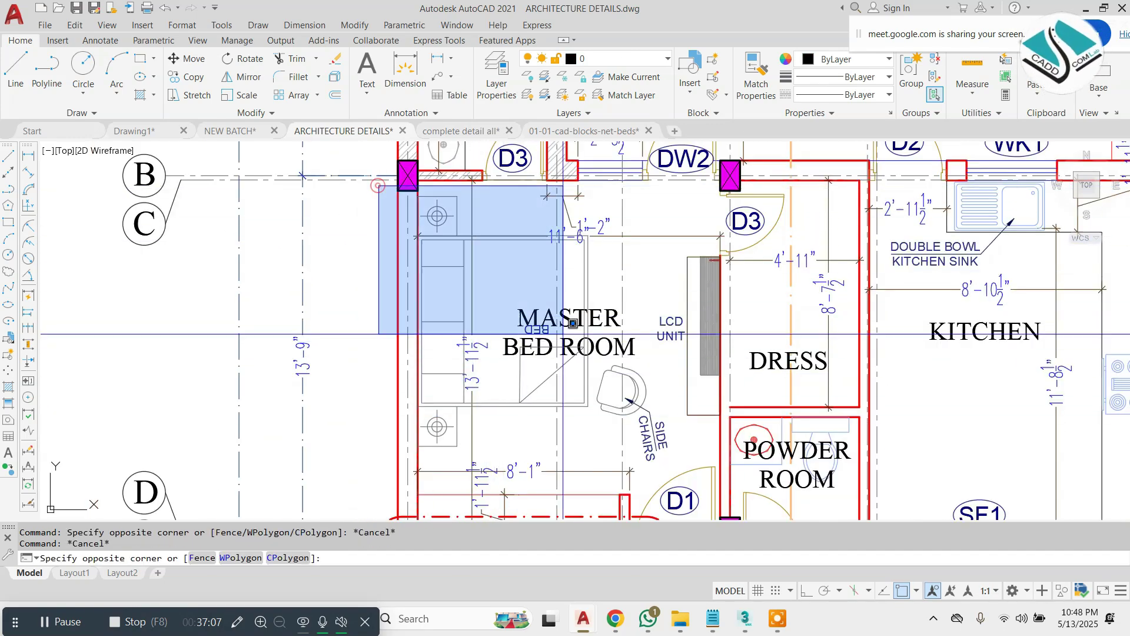
{"action": "left_click", "coordinate": [702, 487]}
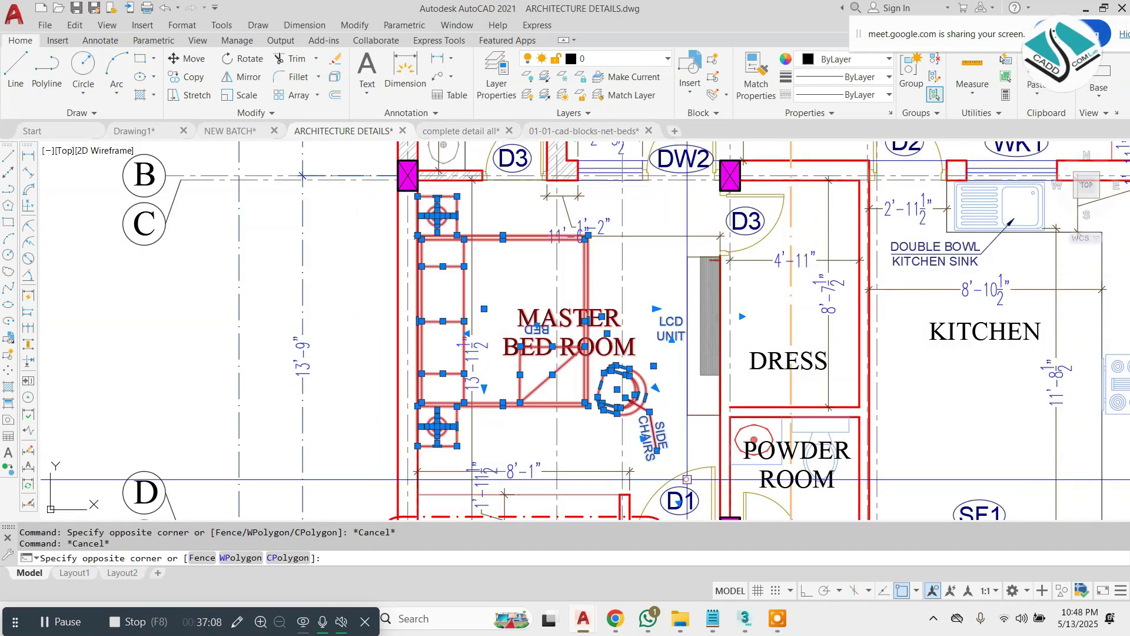
{"action": "left_click", "coordinate": [597, 358]}
{"action": "middle_click_drag", "start_coordinate": [262, 285], "coordinate": [901, 324]}
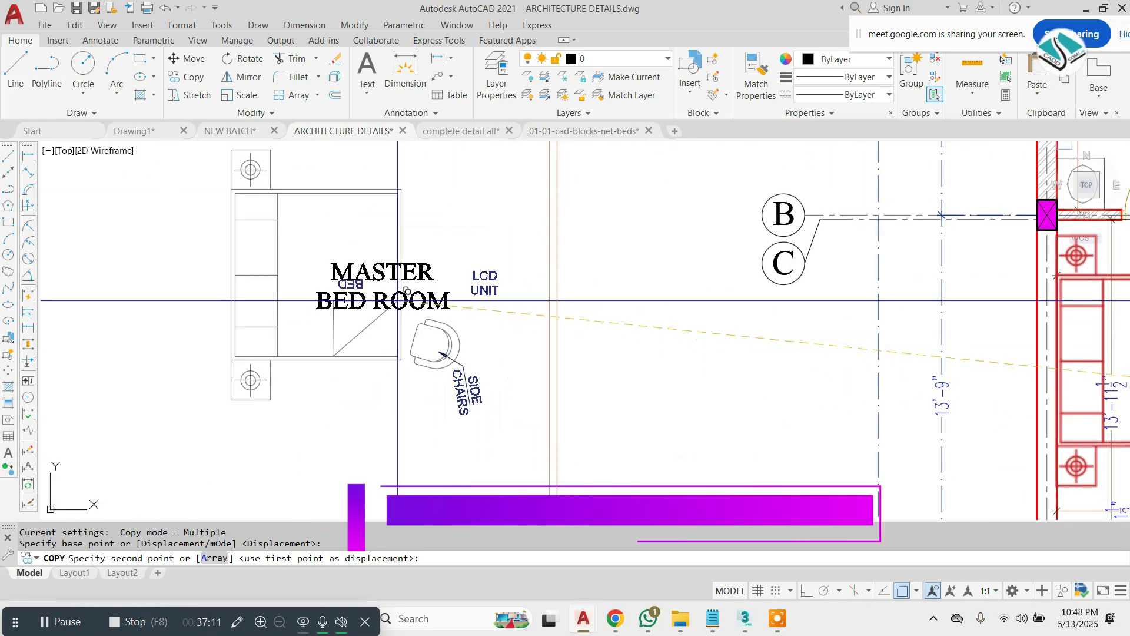
{"action": "key", "text": "Escape"}
- Erase the MASTER BED ROOM and LCD UNIT labels from the copied furniture set
{"action": "left_click", "coordinate": [338, 266]}
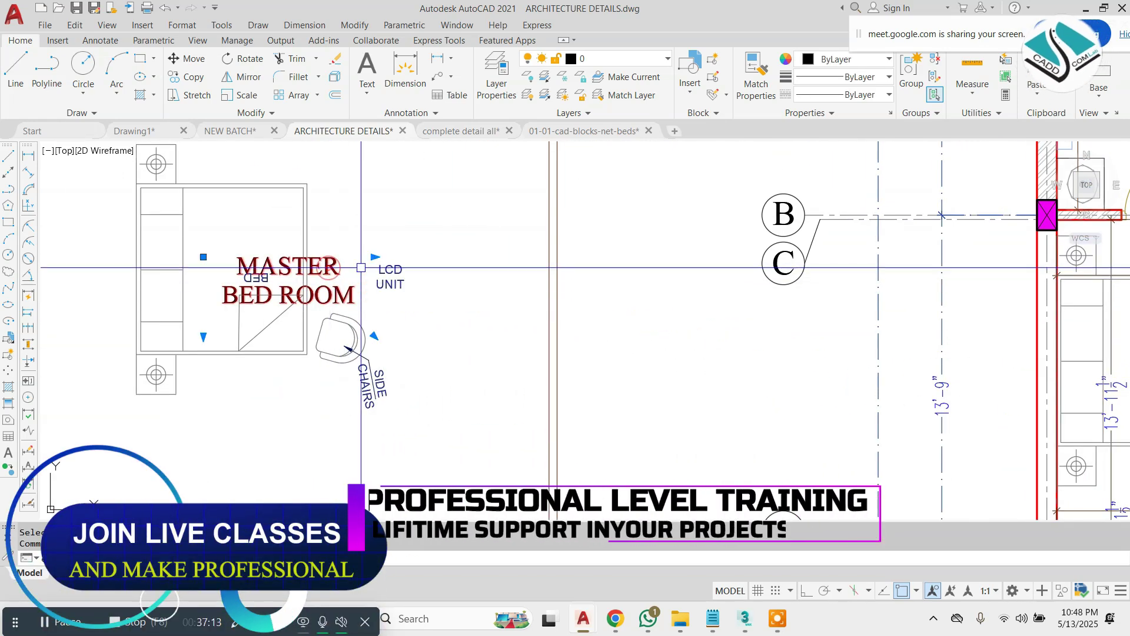
{"action": "key", "text": "Delete"}
{"action": "scroll", "coordinate": [361, 265], "scroll_direction": "down", "scroll_amount": 2}
{"action": "middle_click_drag", "start_coordinate": [416, 315], "coordinate": [436, 327]}
{"action": "left_click", "coordinate": [406, 262]}
{"action": "left_click", "coordinate": [398, 291]}
{"action": "type", "text": "e"}
{"action": "key", "text": "space"}
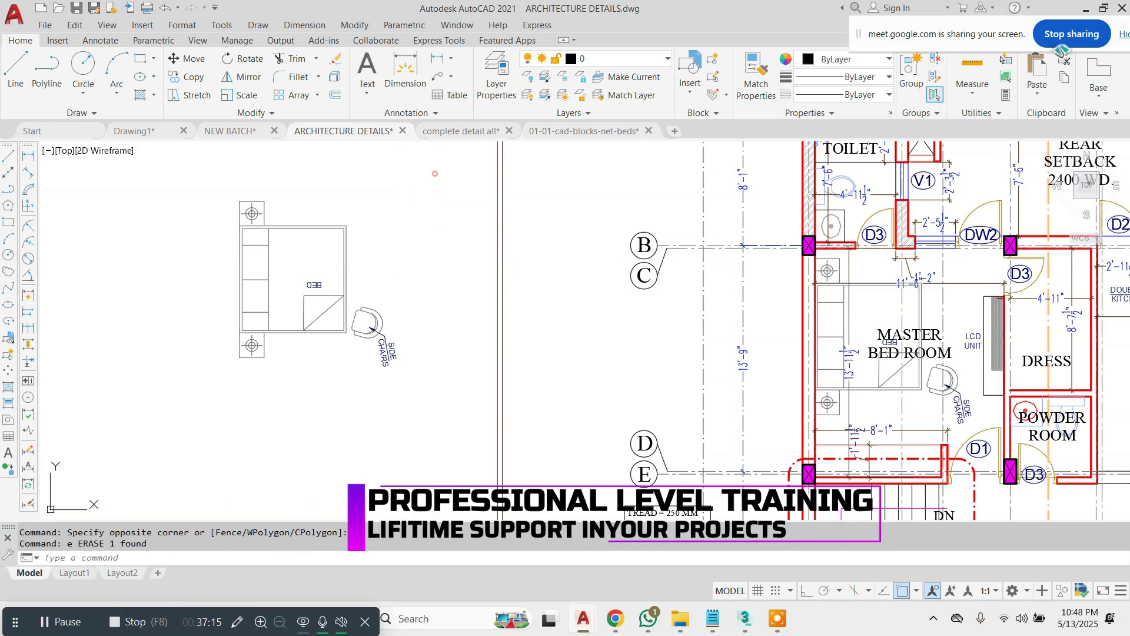
- Rotate the copied bed, side tables and chair a quarter turn clockwise with Ortho on, so the headboard faces up
{"action": "left_click", "coordinate": [453, 169]}
{"action": "left_click", "coordinate": [153, 441]}
{"action": "type", "text": "ro"}
{"action": "key", "text": "space"}
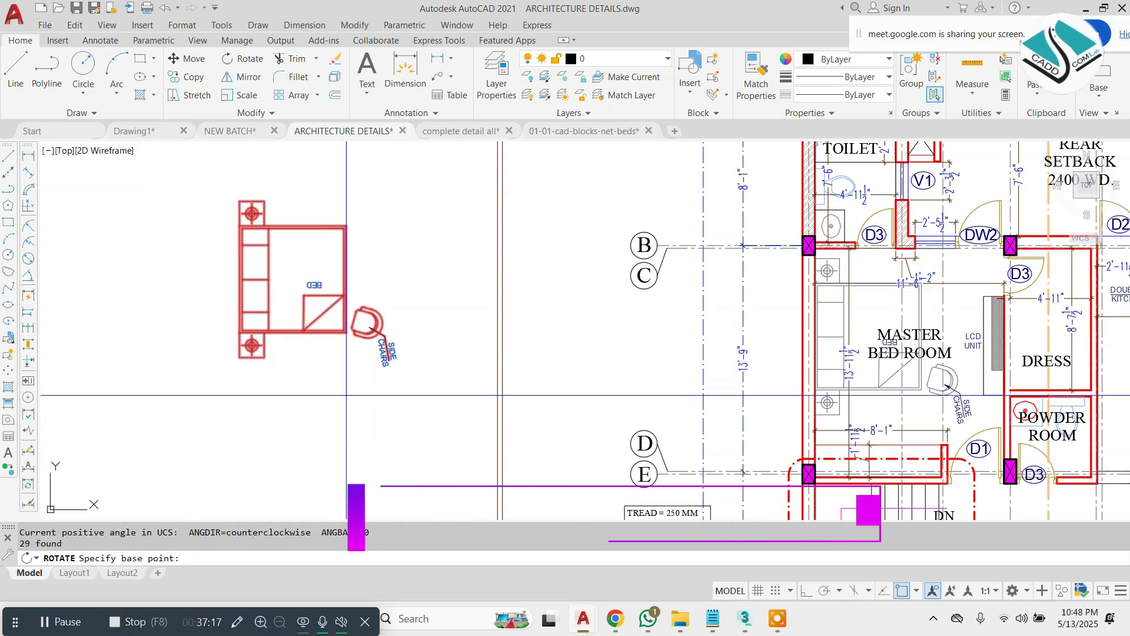
{"action": "left_click", "coordinate": [373, 299]}
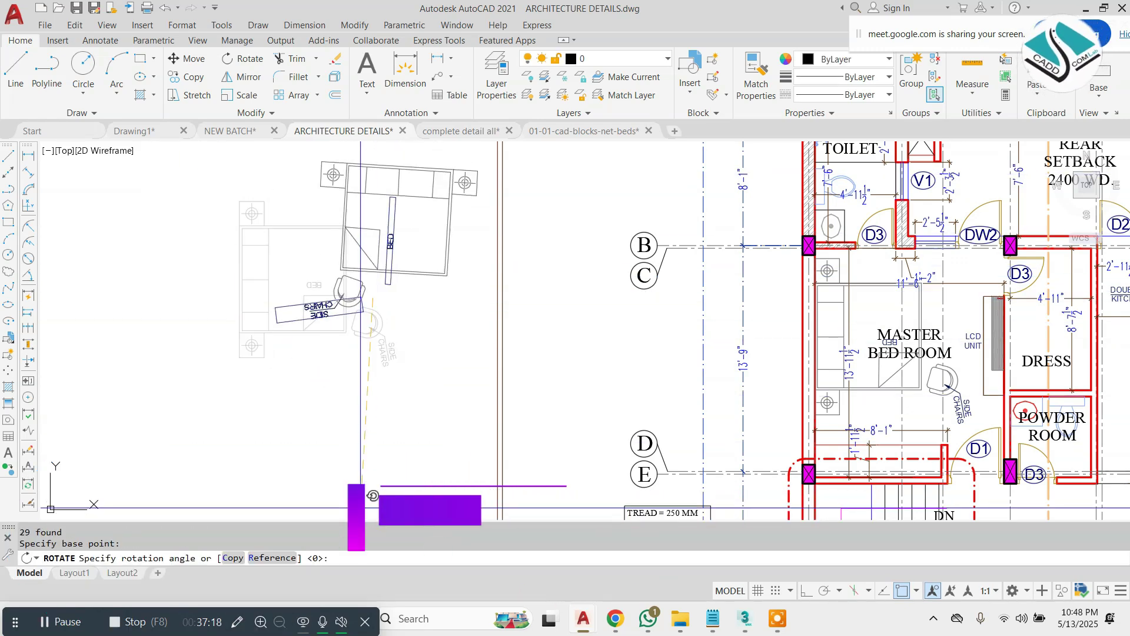
{"action": "left_click", "coordinate": [810, 591]}
{"action": "left_click", "coordinate": [404, 470]}
- Move the copied chair with its SIDE CHAIRS label to just outside the bed's foot corner, with Ortho off
{"action": "scroll", "coordinate": [344, 306], "scroll_direction": "up", "scroll_amount": 5}
{"action": "middle_click_drag", "start_coordinate": [402, 289], "coordinate": [427, 358]}
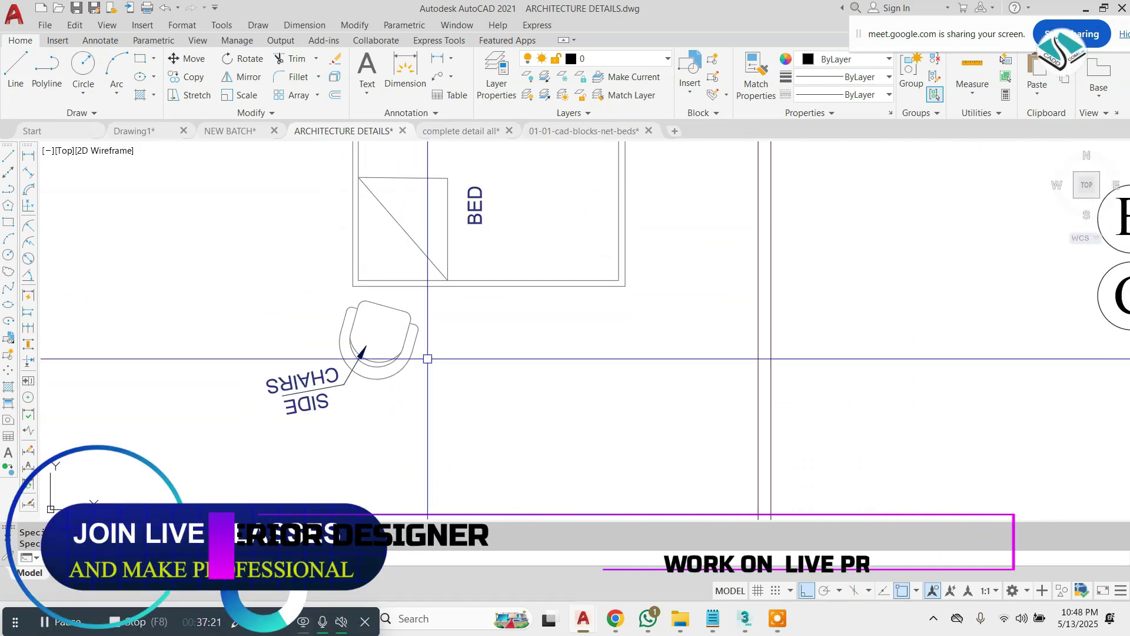
{"action": "left_click", "coordinate": [427, 358]}
{"action": "left_click", "coordinate": [214, 441]}
{"action": "type", "text": "m"}
{"action": "key", "text": "space"}
{"action": "left_click", "coordinate": [436, 388]}
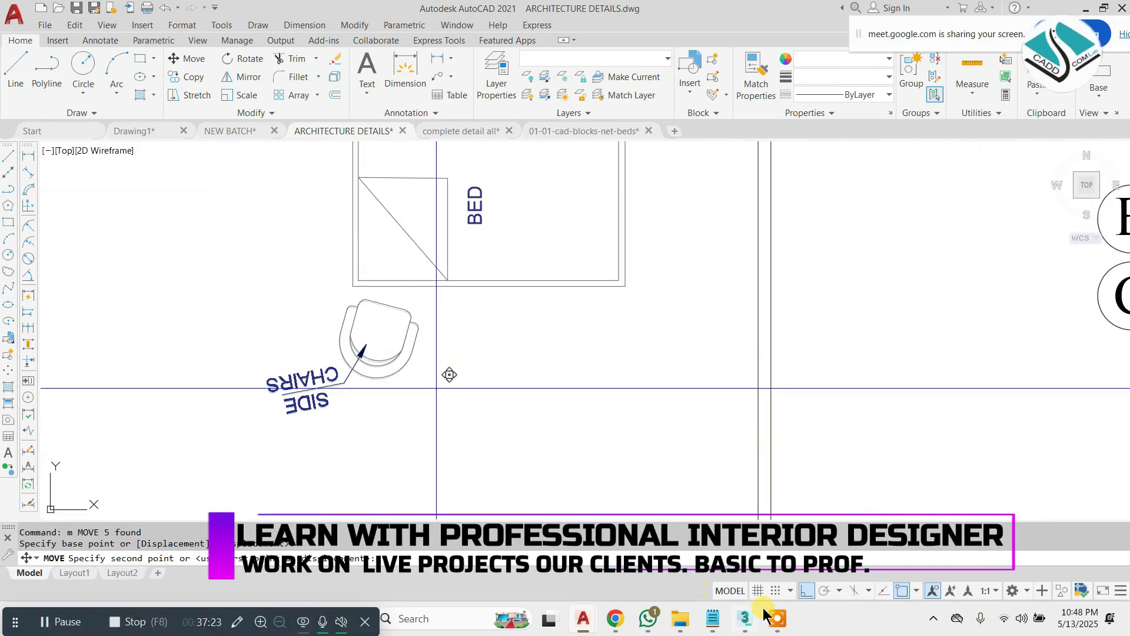
{"action": "left_click", "coordinate": [806, 590]}
{"action": "left_click", "coordinate": [366, 328]}
- Rotate the copied bed's BED label to read horizontally, with Ortho on
{"action": "scroll", "coordinate": [429, 345], "scroll_direction": "down", "scroll_amount": 3}
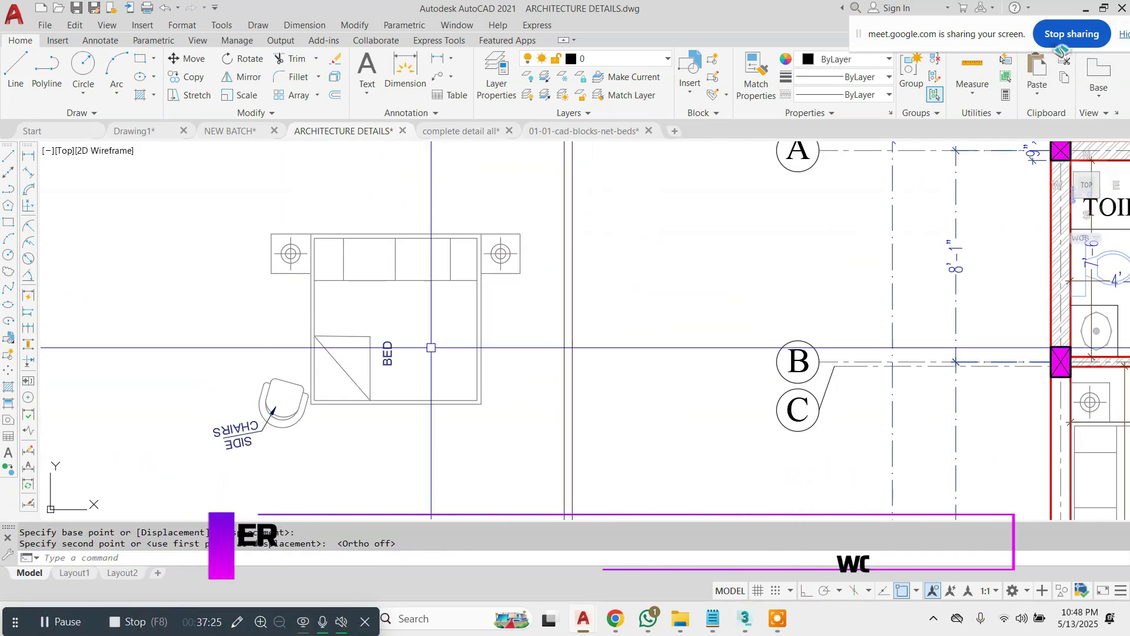
{"action": "scroll", "coordinate": [407, 350], "scroll_direction": "up", "scroll_amount": 3}
{"action": "left_click", "coordinate": [380, 357]}
{"action": "type", "text": "ro"}
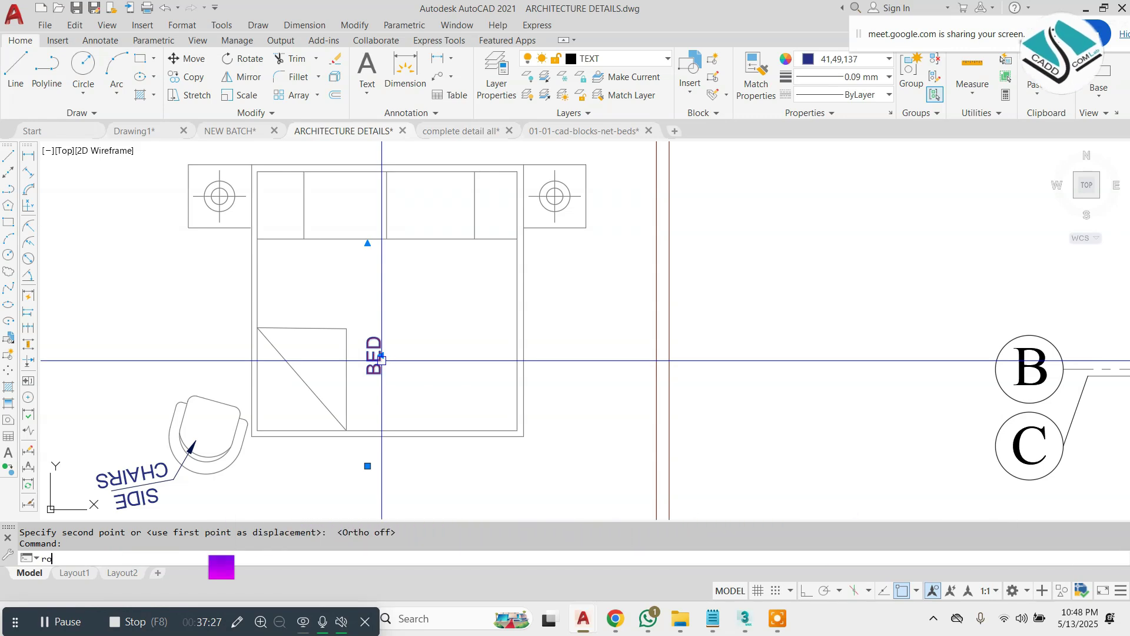
{"action": "left_click", "coordinate": [381, 466]}
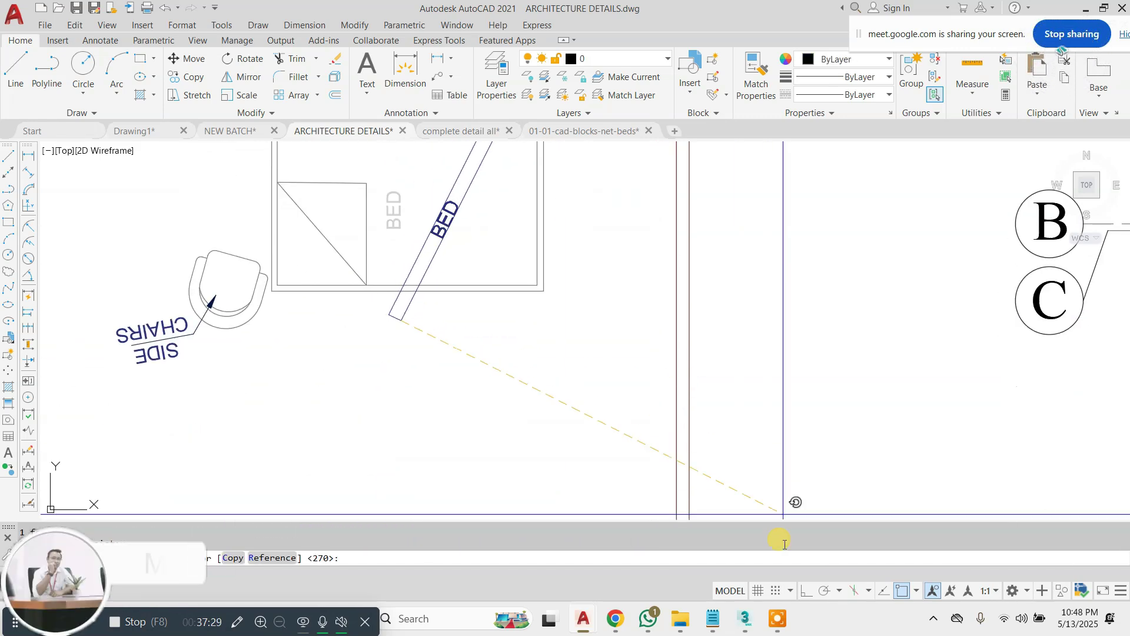
{"action": "left_click", "coordinate": [805, 590]}
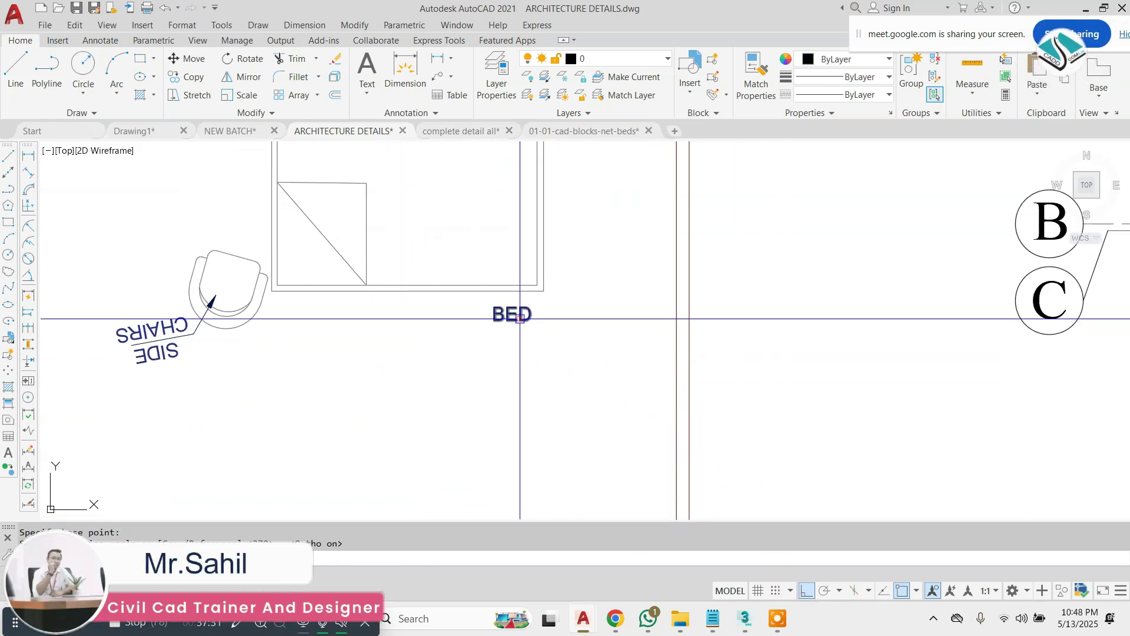
- Move the horizontal BED label onto the copied bed beside the folded corner, with Ortho off
{"action": "type", "text": "m"}
{"action": "key", "text": "space"}
{"action": "left_click", "coordinate": [520, 316]}
{"action": "left_click", "coordinate": [807, 596]}
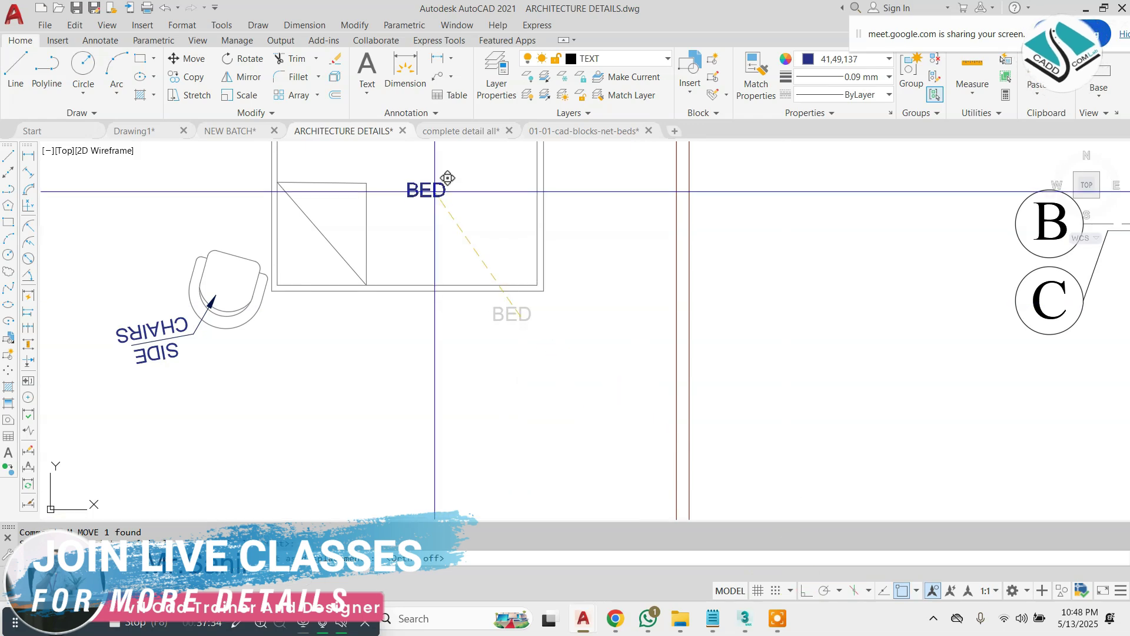
{"action": "left_click", "coordinate": [433, 189]}
{"action": "scroll", "coordinate": [505, 225], "scroll_direction": "down", "scroll_amount": 2}
{"action": "middle_click_drag", "start_coordinate": [516, 216], "coordinate": [391, 333]}
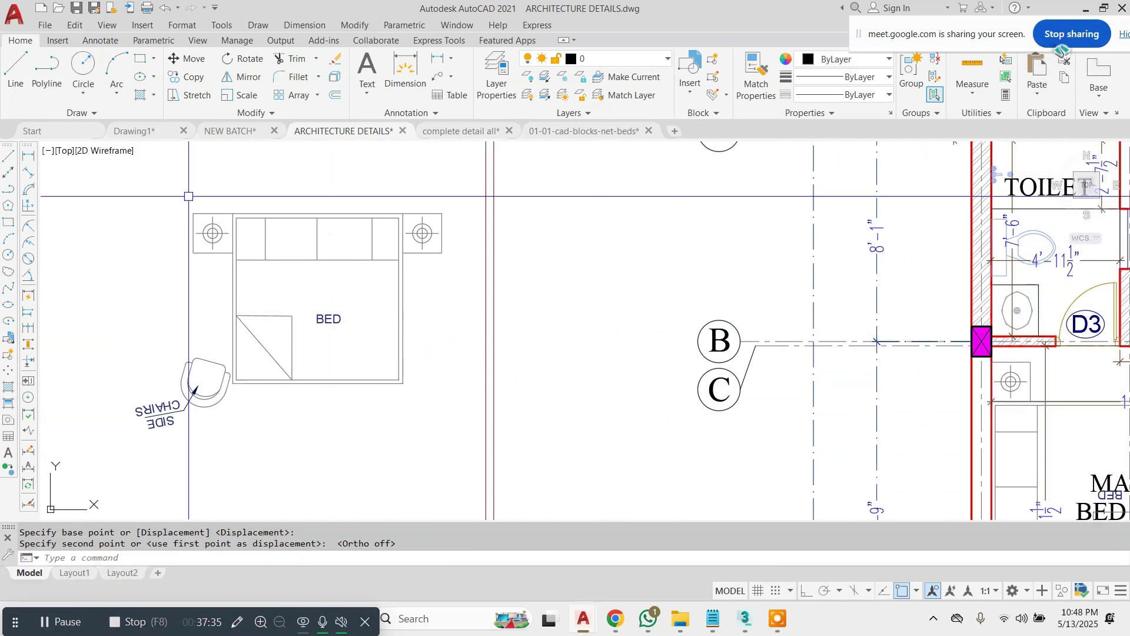
{"action": "middle_click_drag", "start_coordinate": [218, 330], "coordinate": [262, 321]}
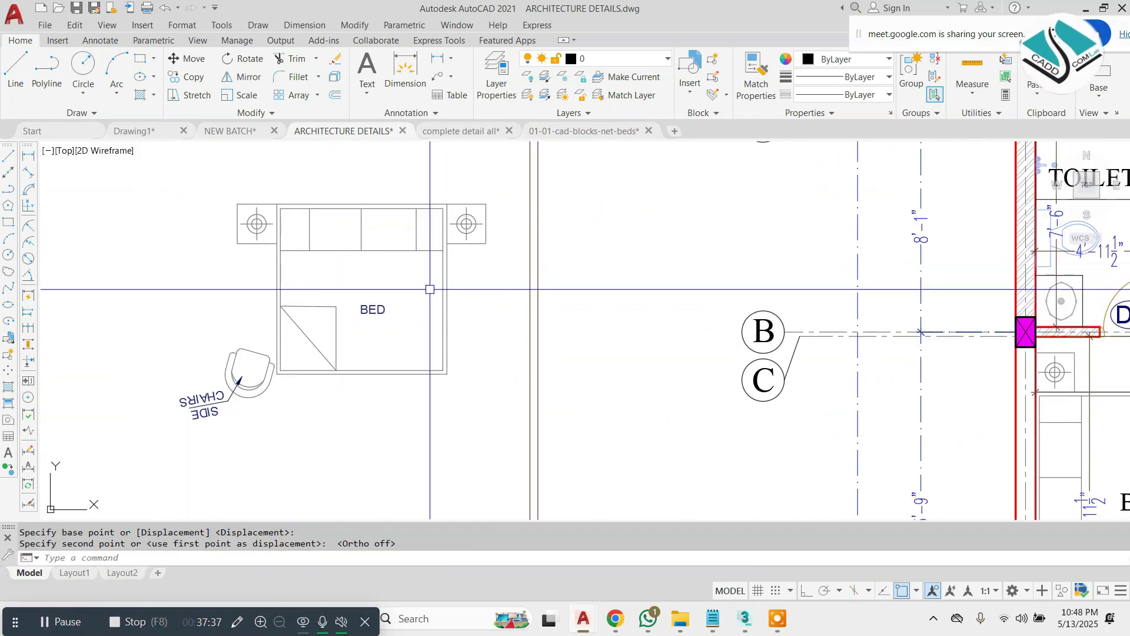
{"action": "scroll", "coordinate": [429, 289], "scroll_direction": "down", "scroll_amount": 3}
{"action": "scroll", "coordinate": [773, 377], "scroll_direction": "up", "scroll_amount": 2}
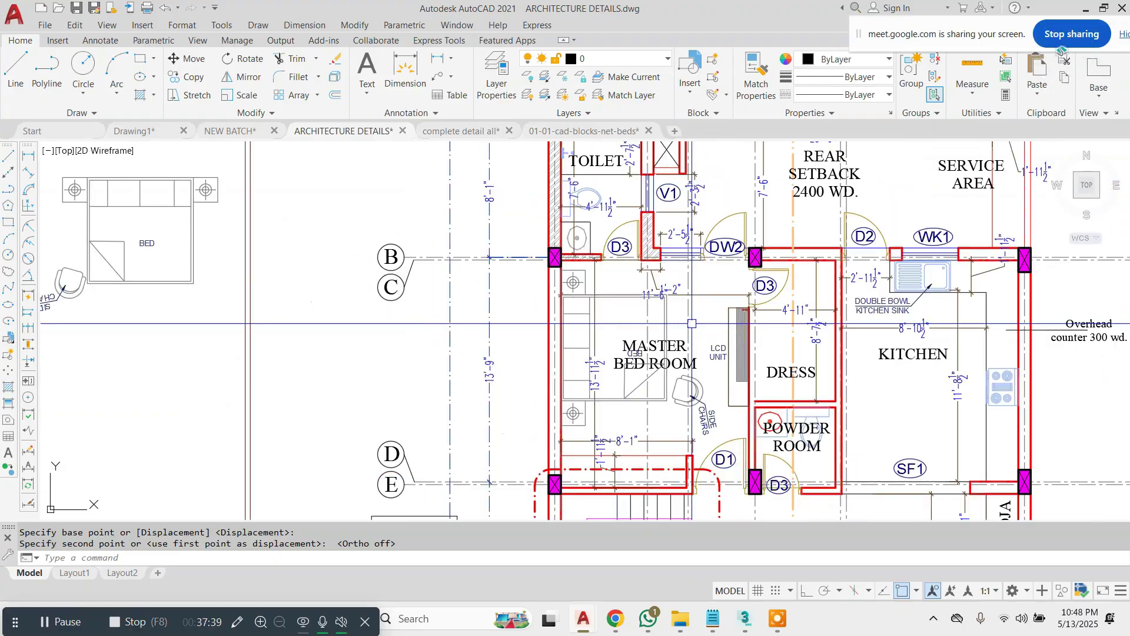